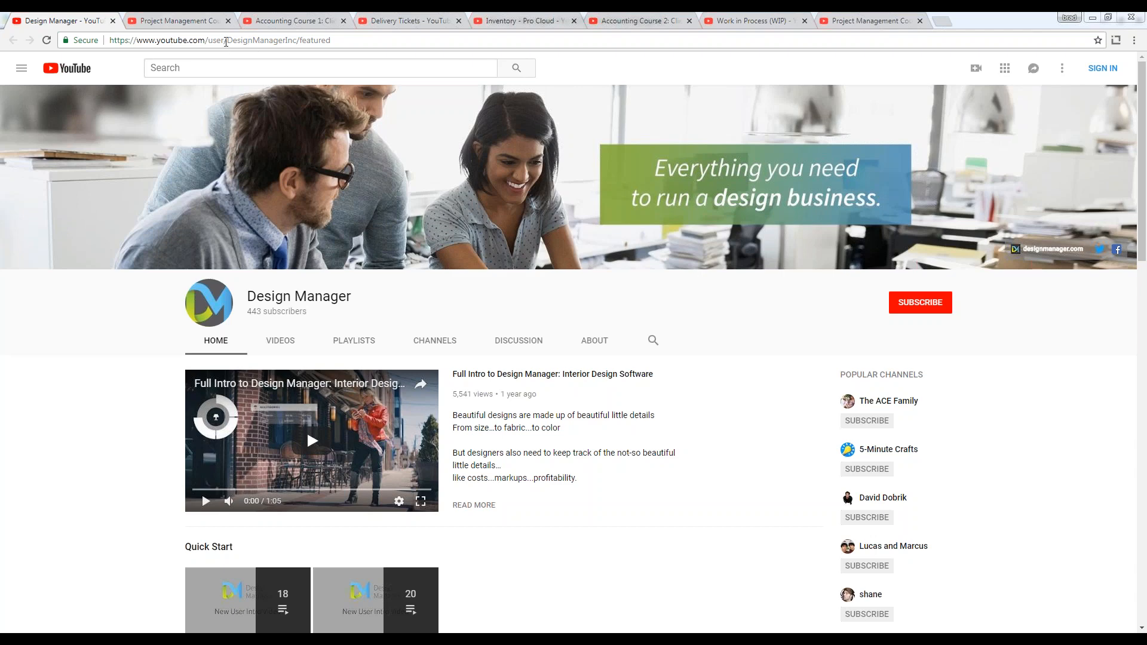
Step: Browse the Design Manager YouTube channel's address and its Quick Start, Tutorials, Project Management and Accounting course playlists
drag(225, 41, 298, 40)
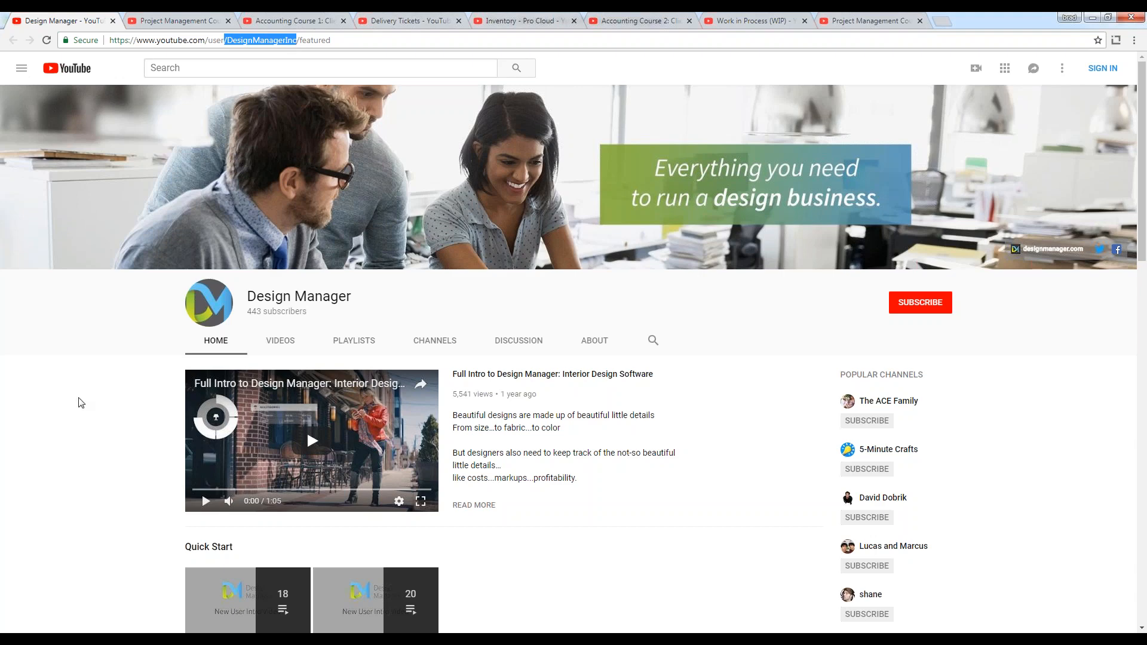
scroll(121, 386, down, 1)
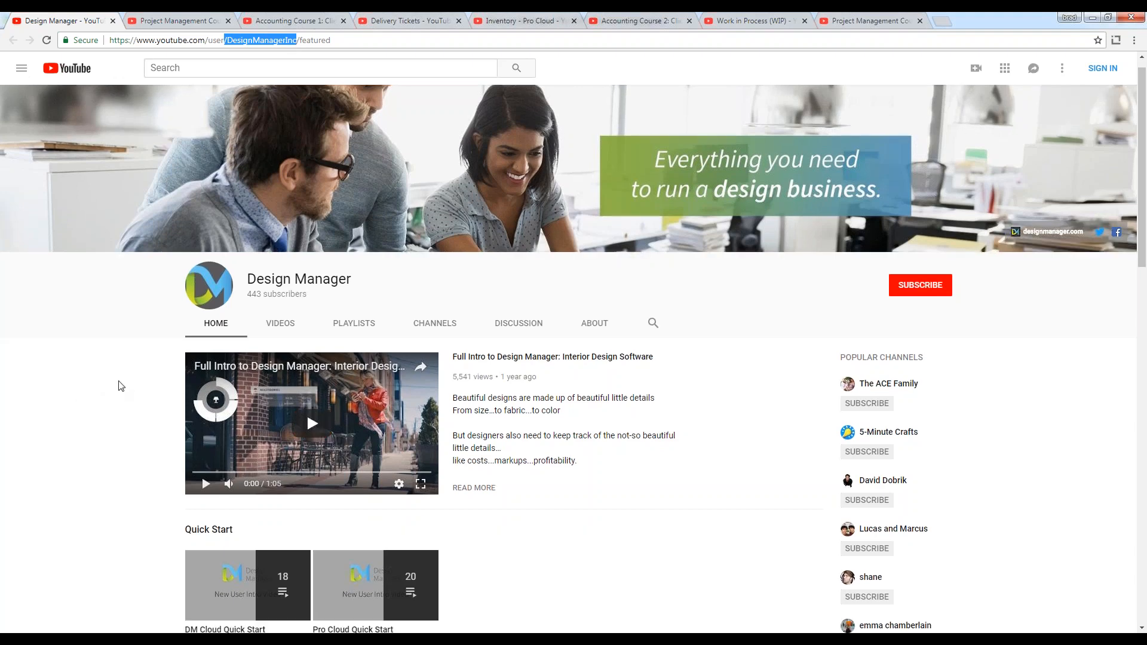
scroll(119, 387, down, 4)
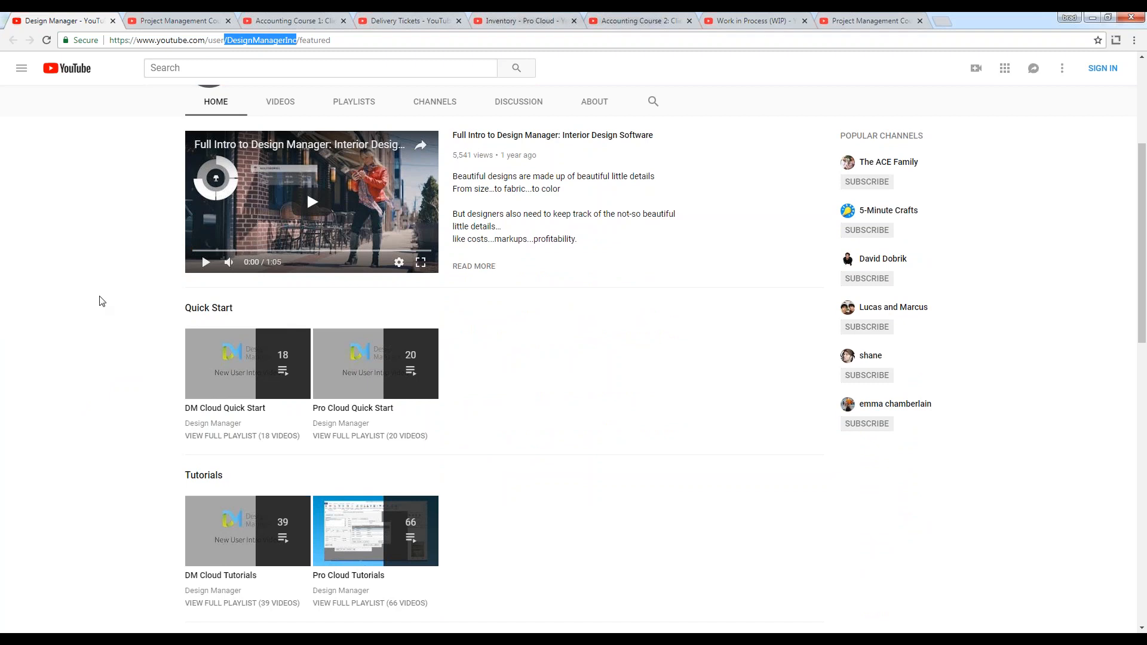
scroll(100, 302, down, 2)
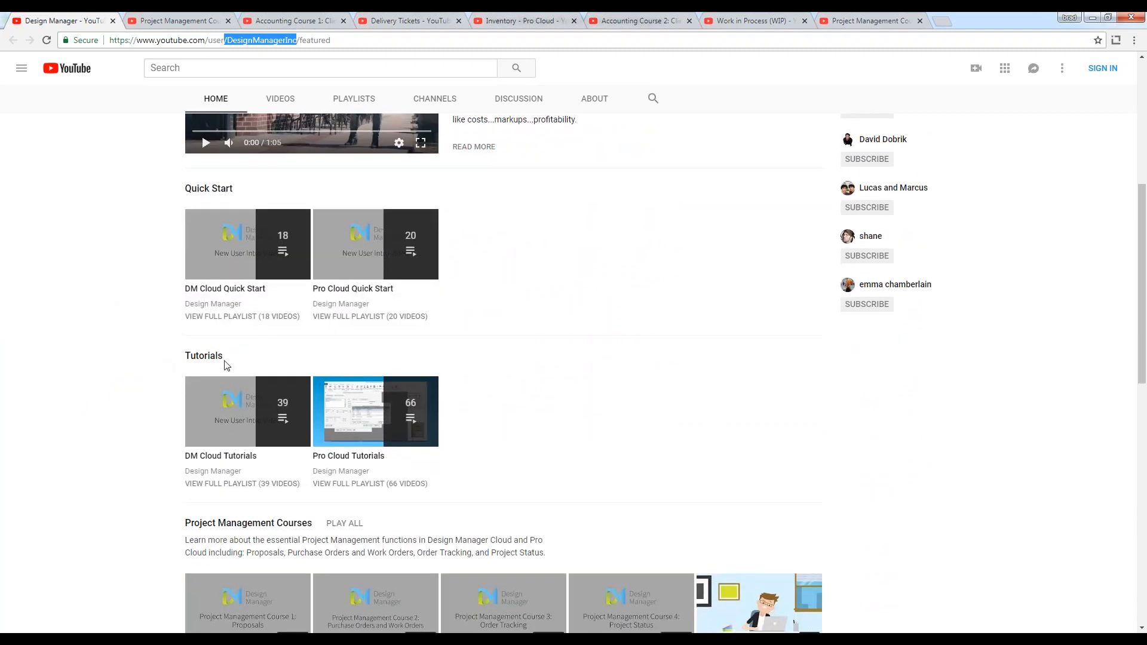
scroll(143, 366, down, 3)
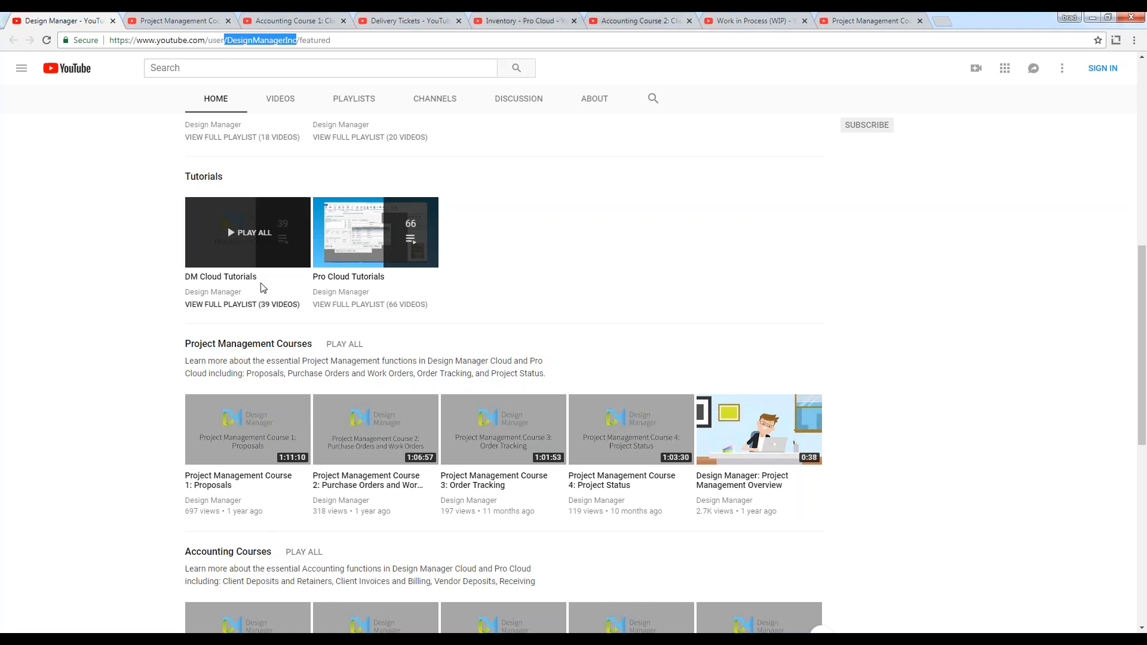
scroll(171, 383, down, 2)
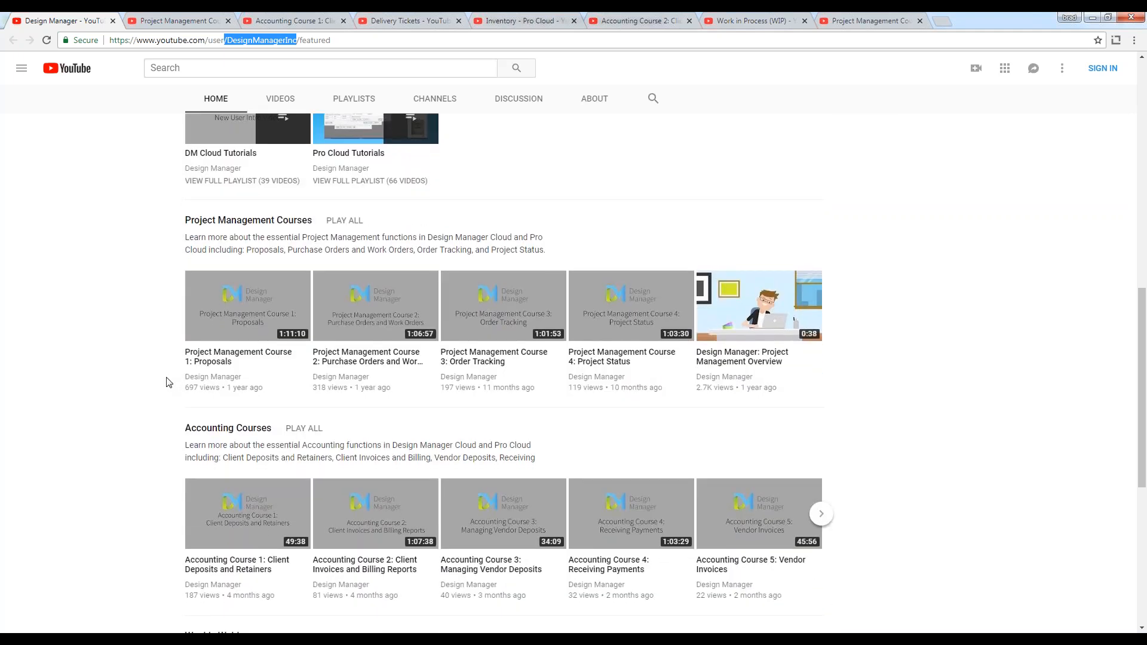
scroll(170, 382, down, 4)
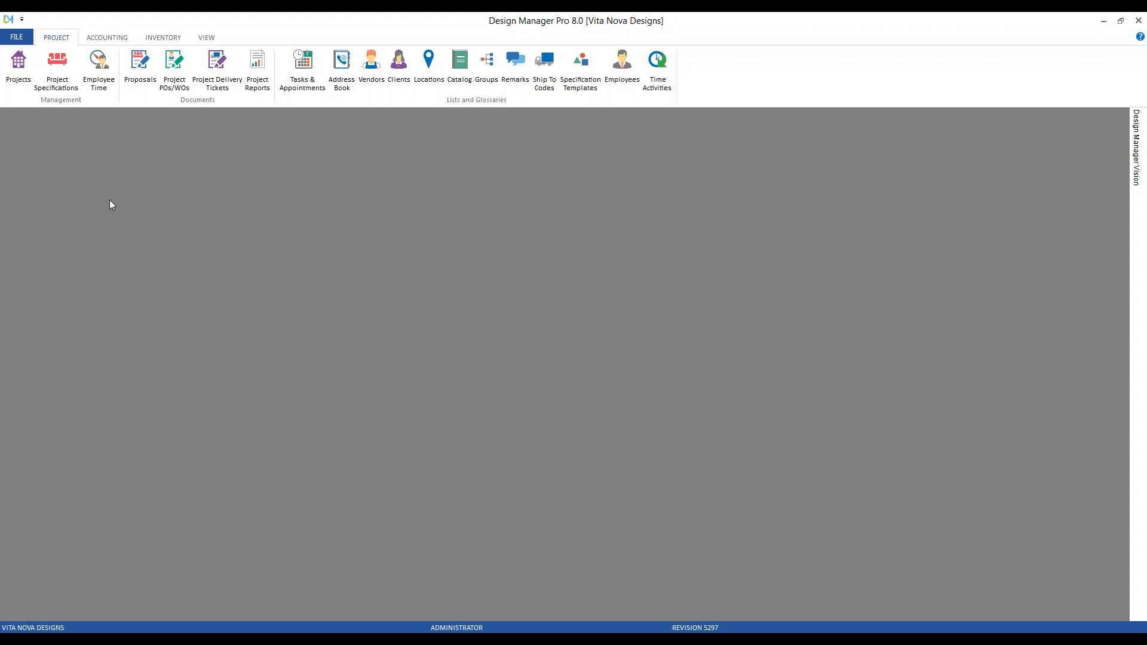
Step: In Design Manager Pro, open the projects list and filter it to the client who owns projects BRA01 and BRA02
click(18, 70)
click(143, 182)
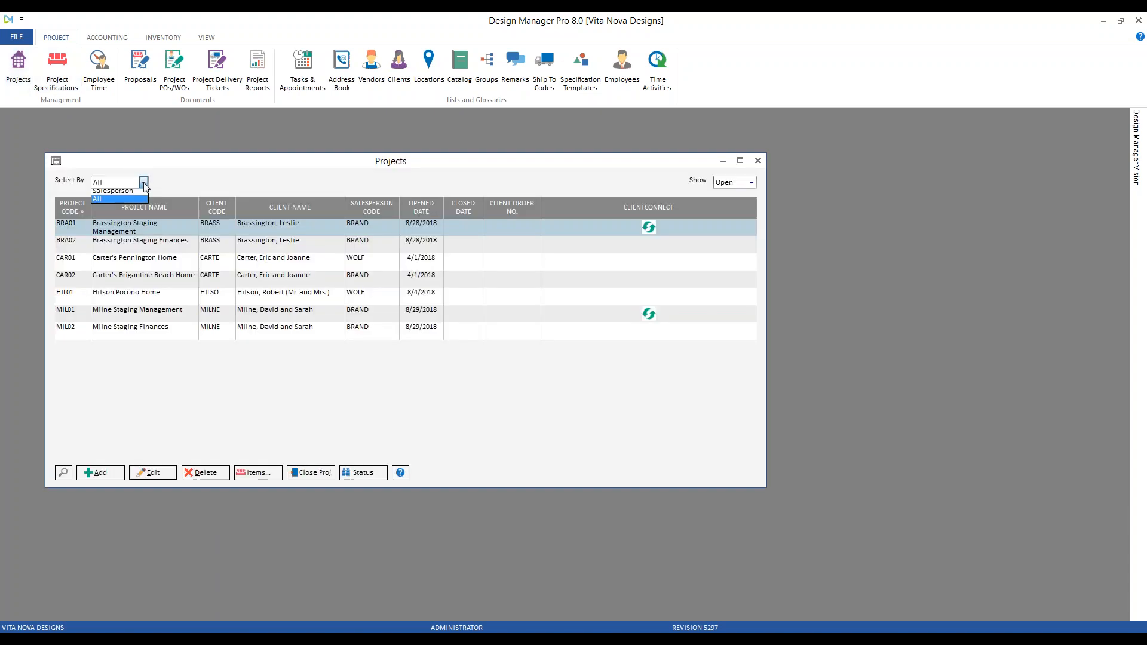
click(128, 193)
text(Le)
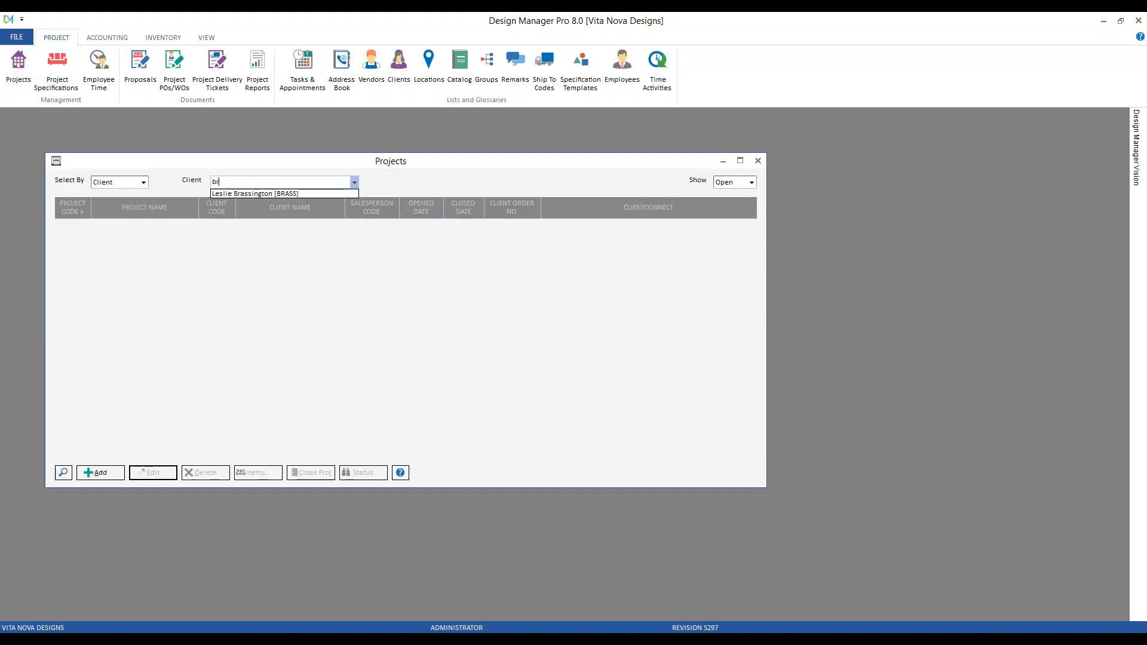
key(Return)
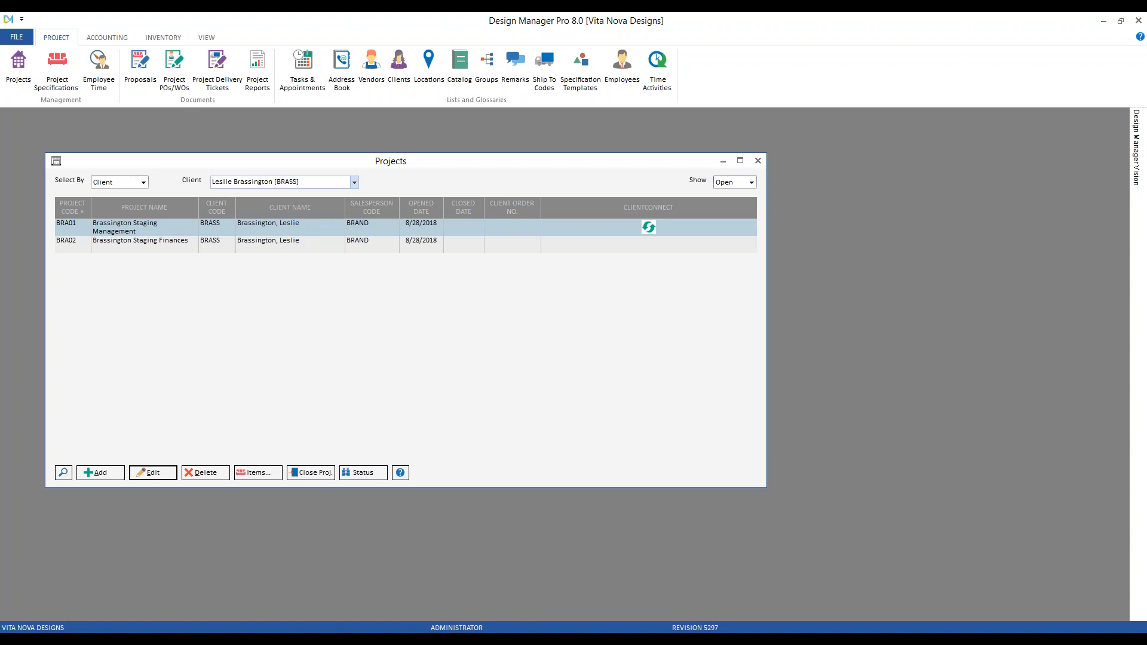
Step: Open the item specifications of the client's Staging Finances project (BRA02)
click(160, 244)
click(167, 246)
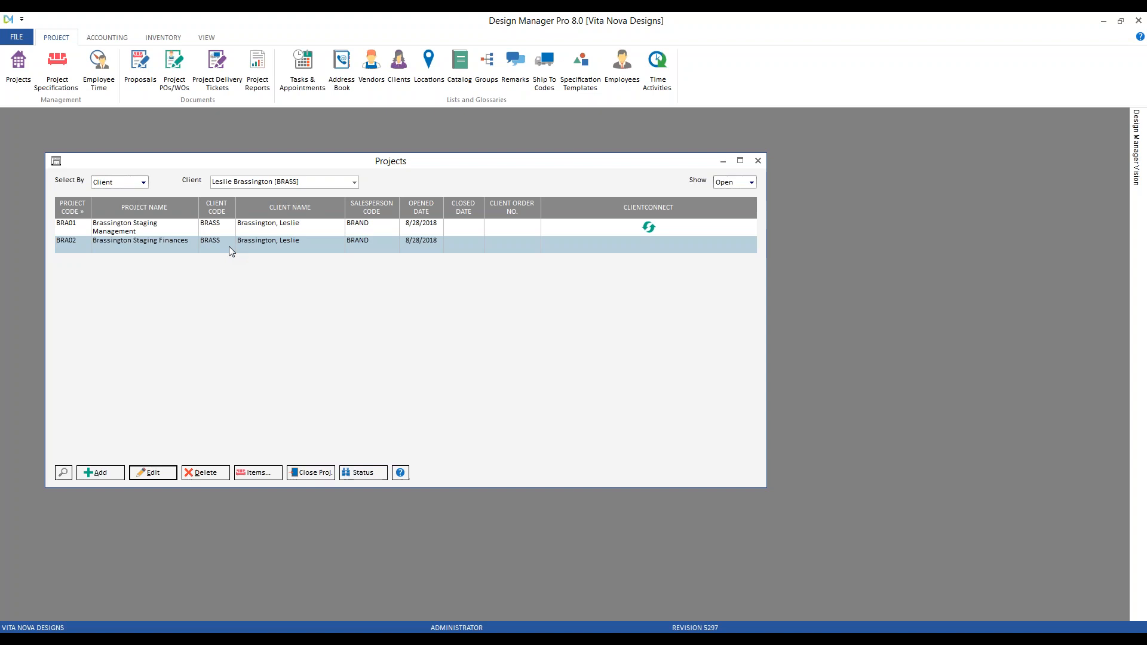
click(258, 472)
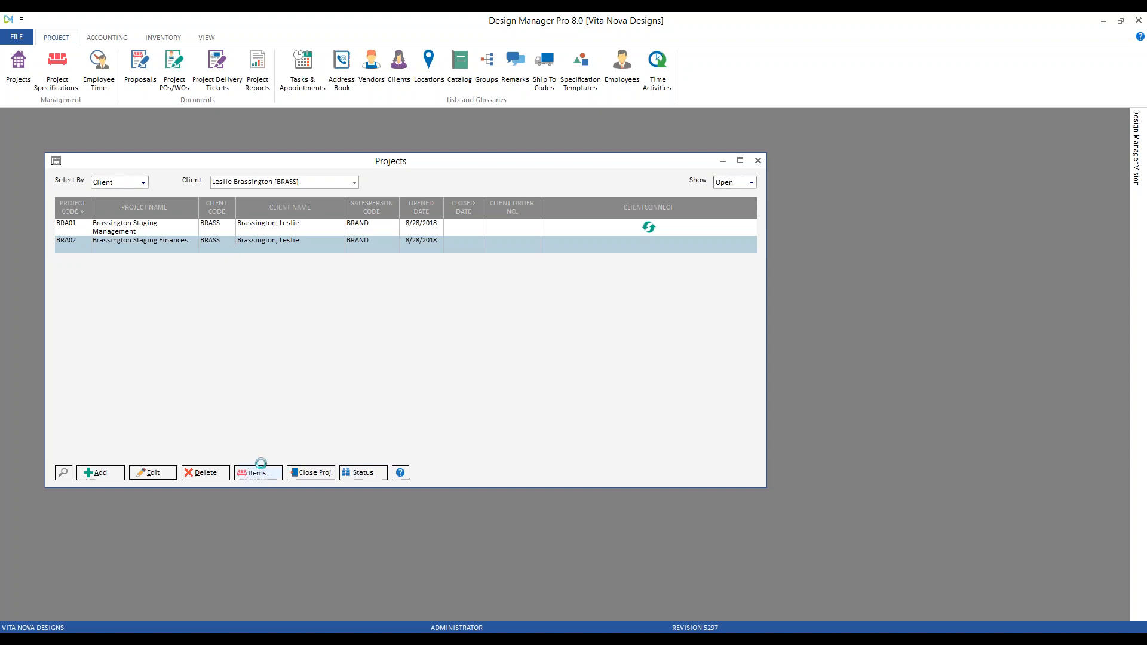
drag(254, 185, 238, 158)
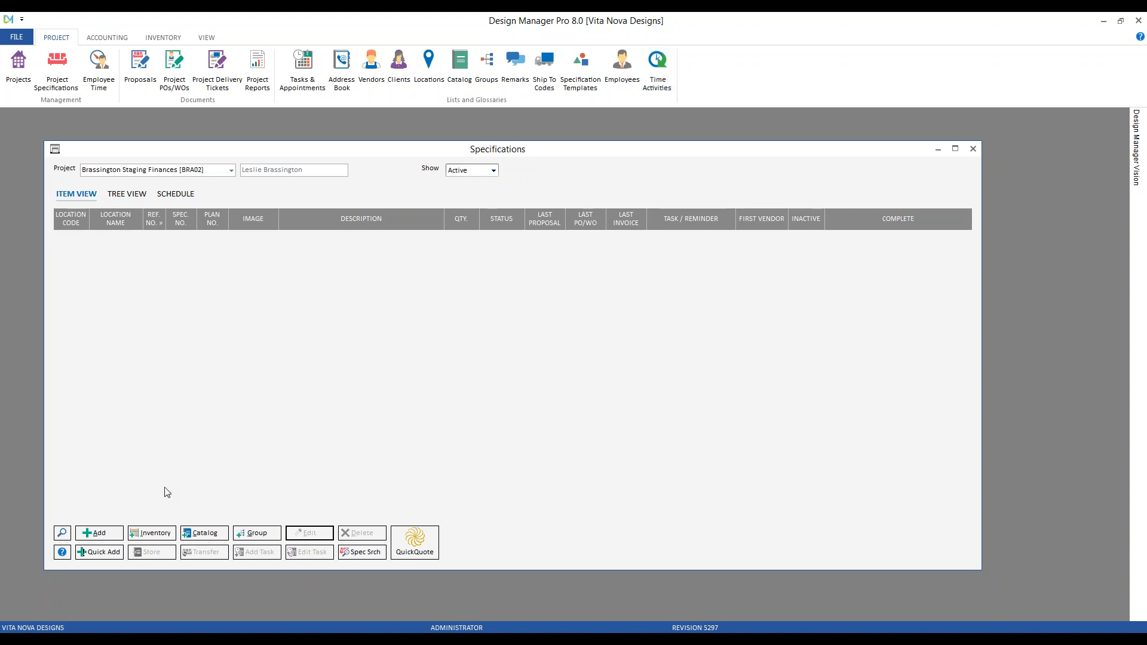
Step: Add a new item with a client description reading "Staging services for" followed by the client's surname and "residence"
click(104, 534)
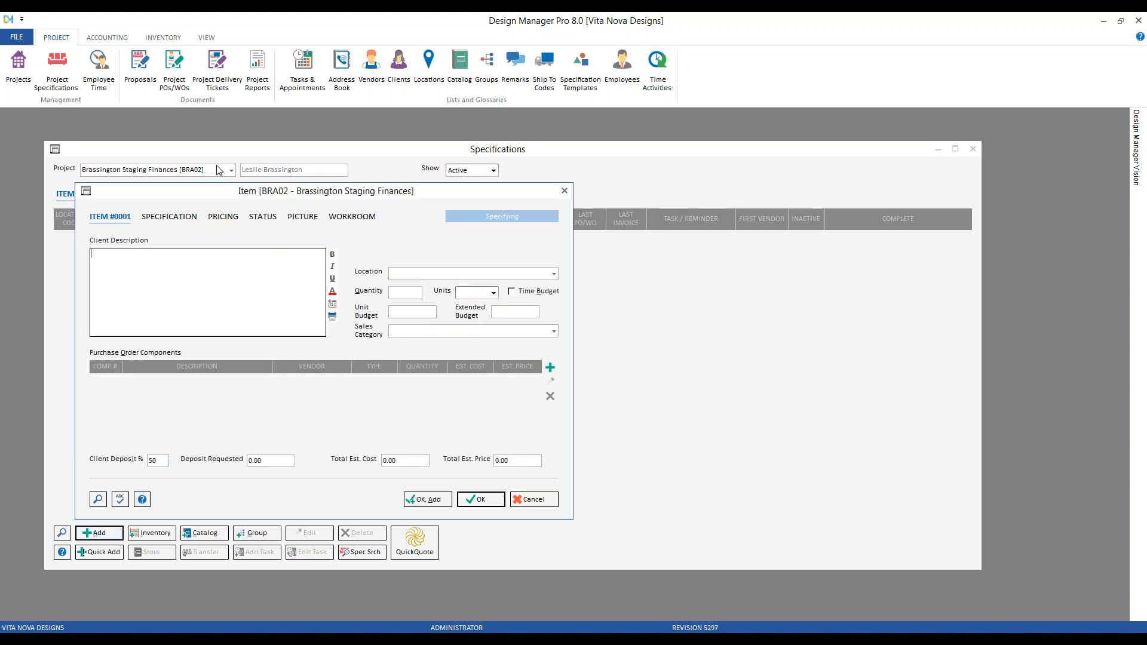
drag(191, 201, 198, 164)
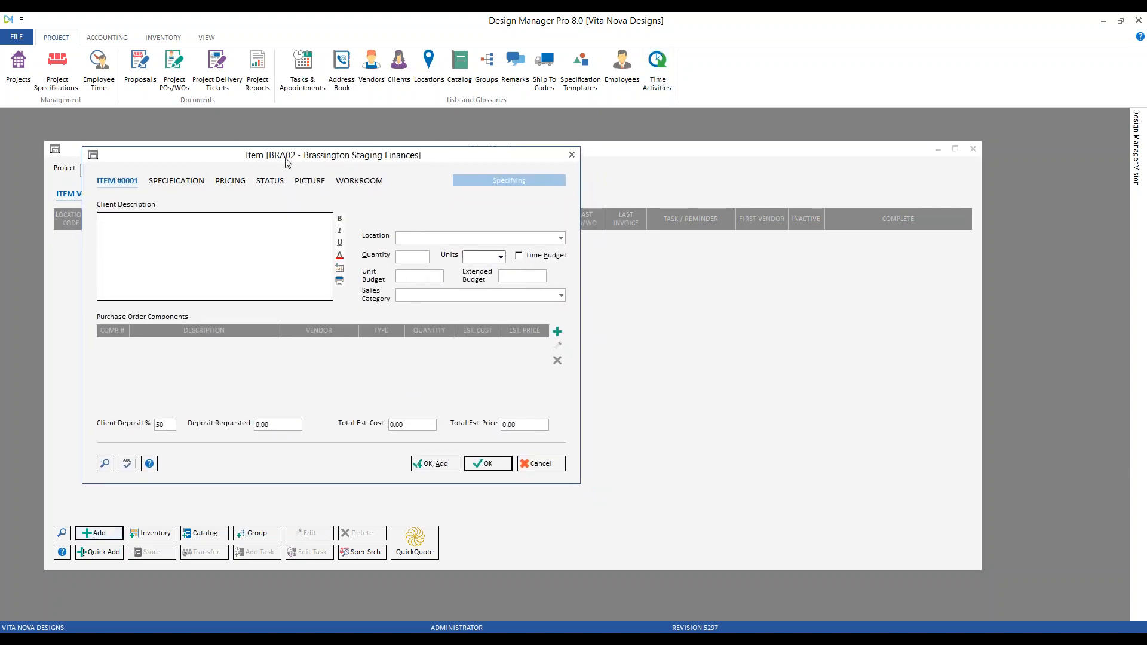
click(239, 236)
text(Staging services for )
text(Brassing)
text(ton res)
text(idence)
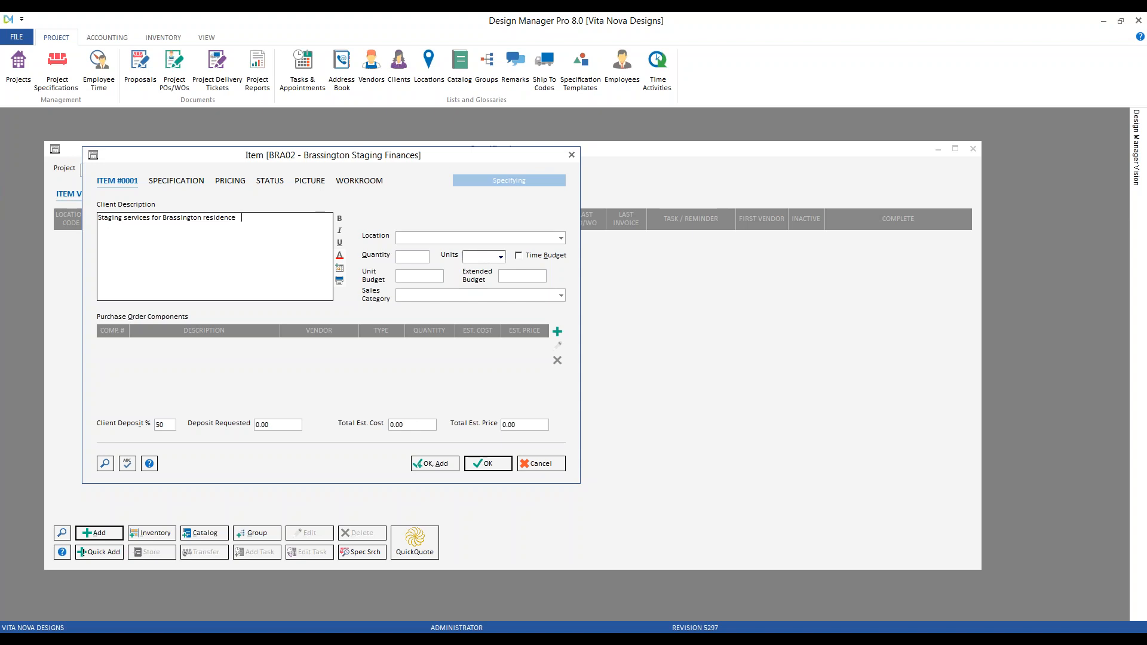
Step: Set the item's location to Throughout [THROU] and its sales category to Staging Services [STAGE]
text(Throughout [THROU])
key(Tab)
text(st)
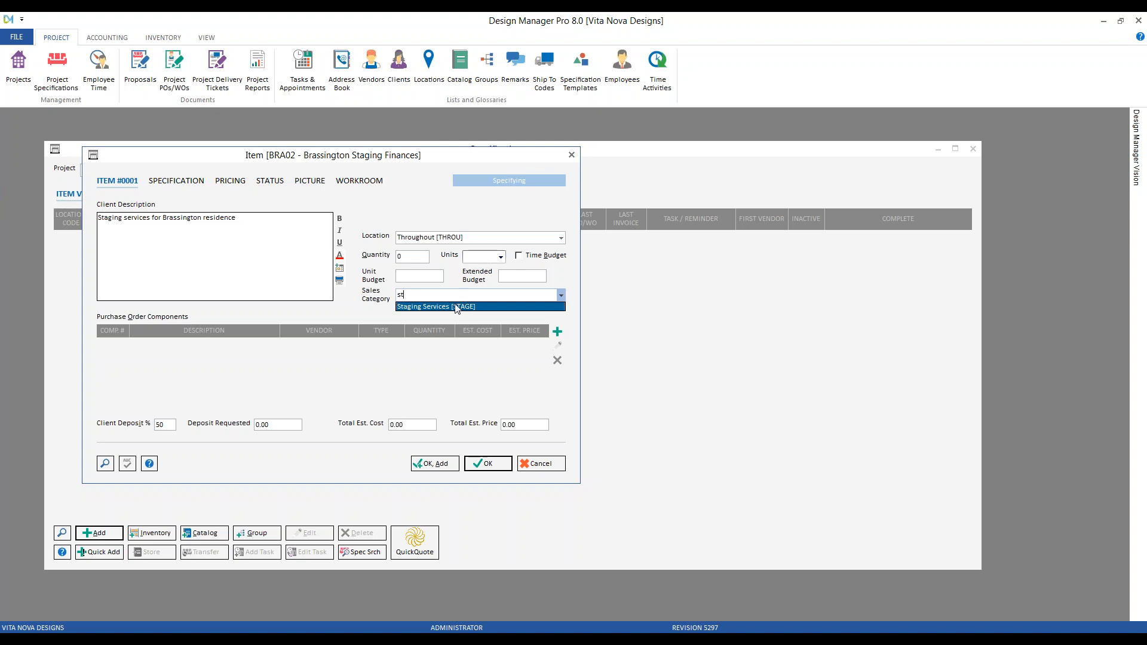
click(457, 307)
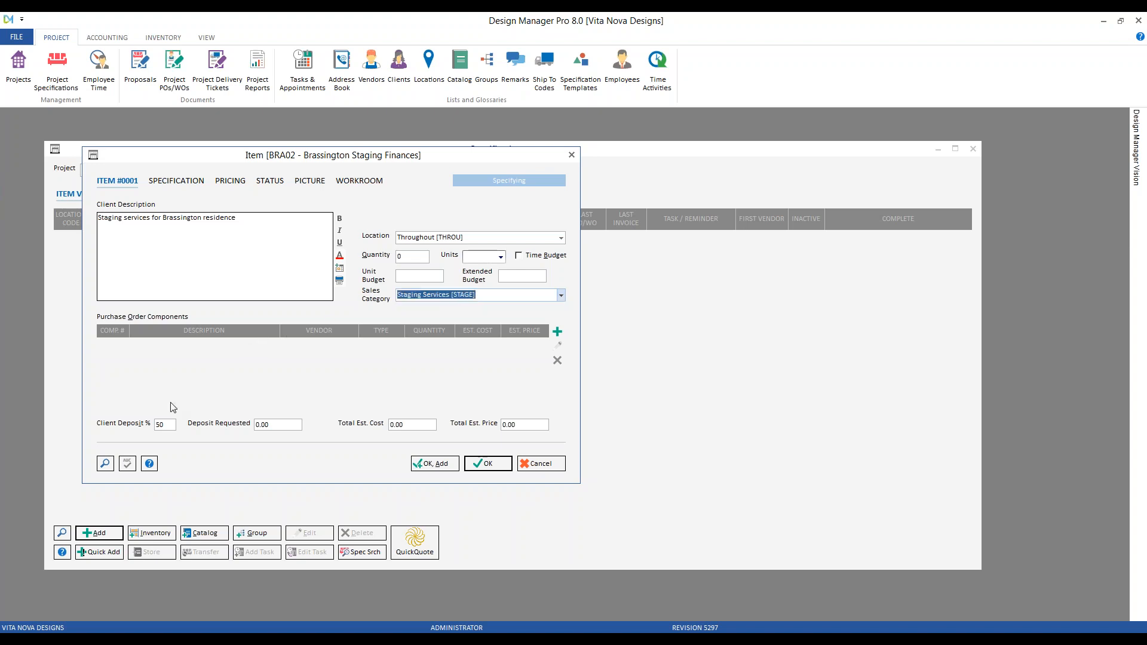
Step: Review the account assignments of the Staging Services sales category and keep that category for the item
click(106, 464)
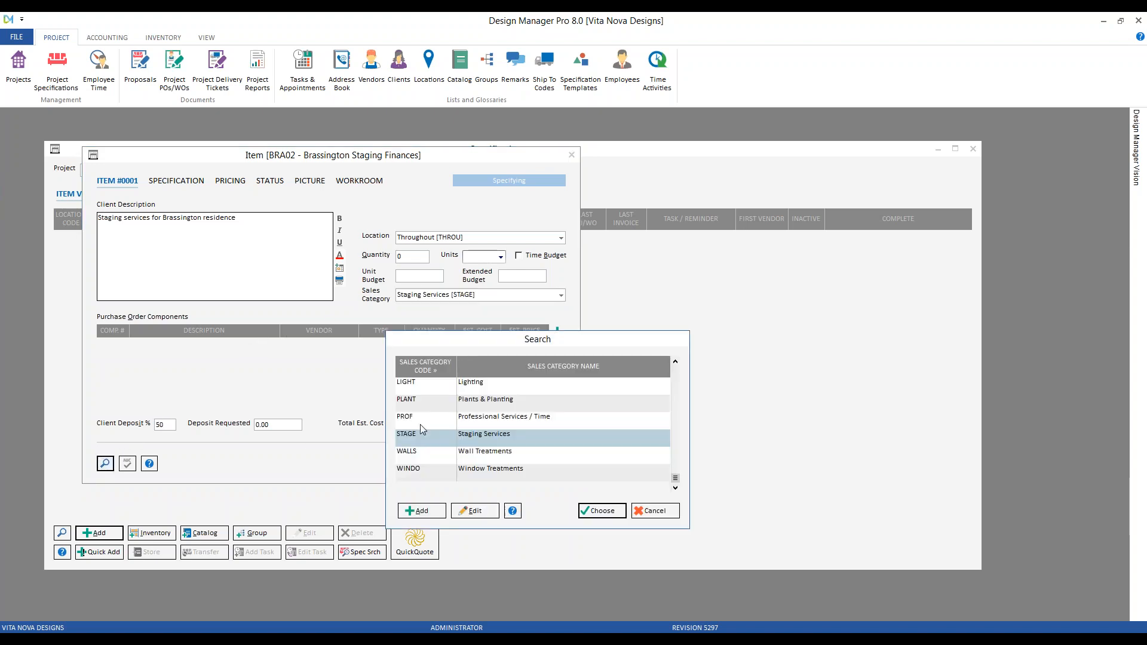
click(472, 512)
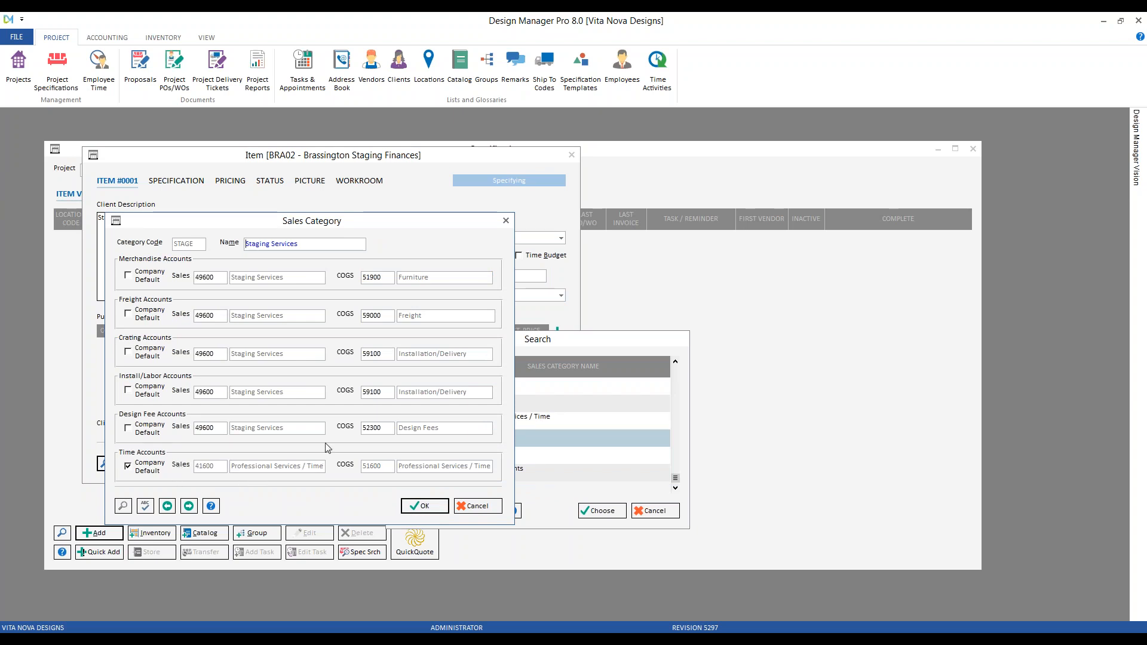
click(478, 507)
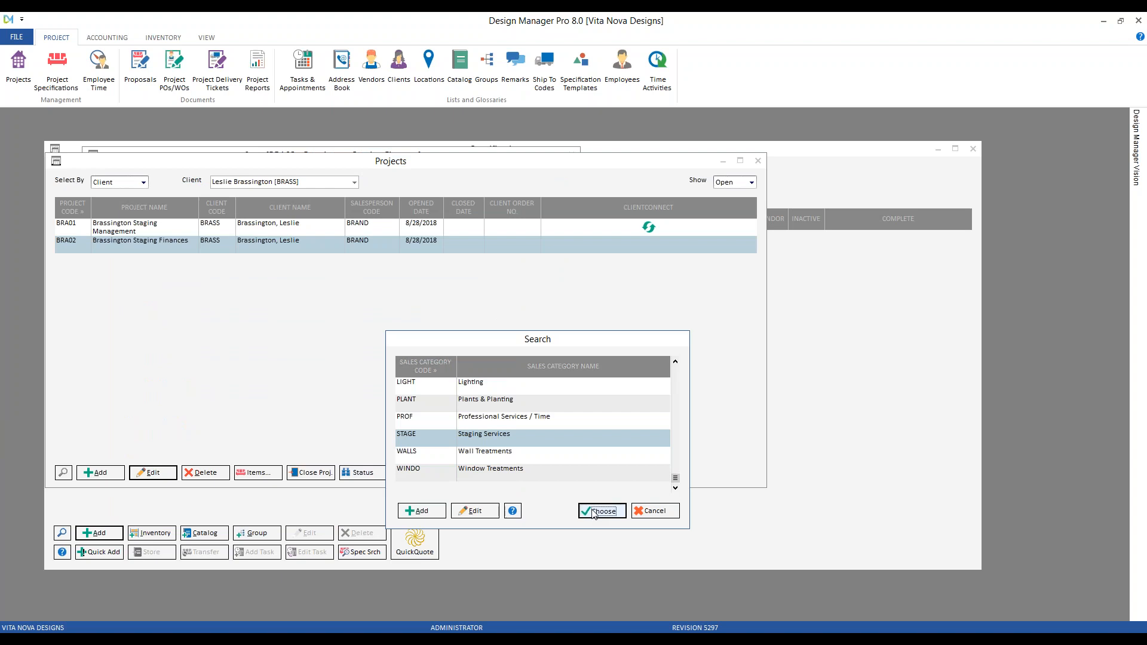
click(601, 511)
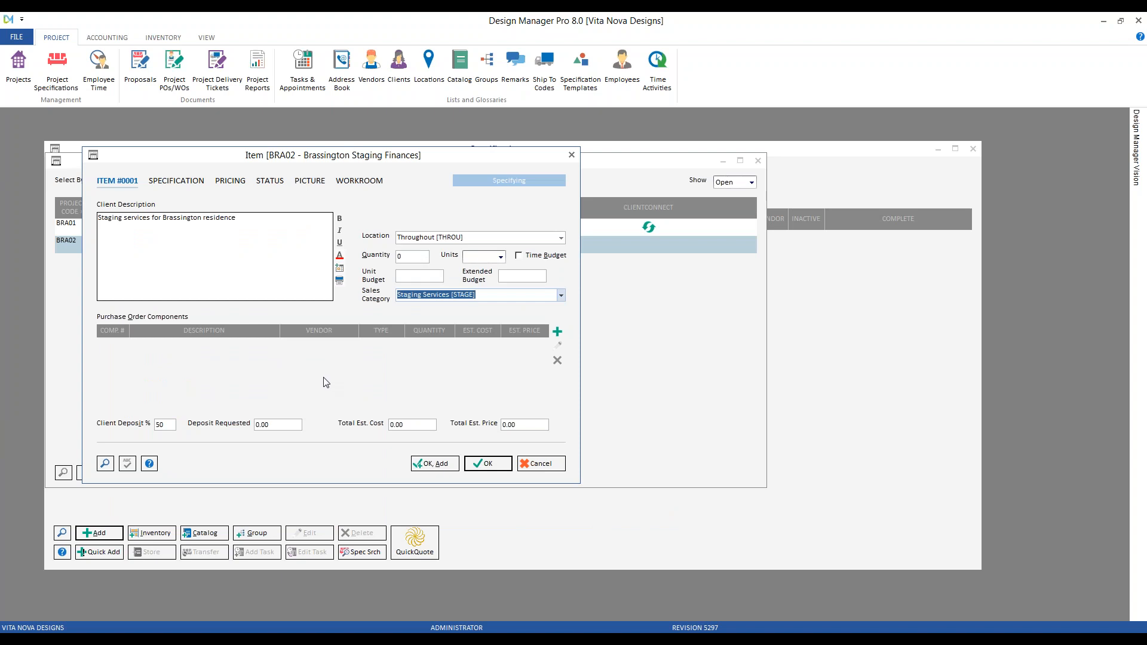
Step: Set the item's total estimated price to 15000 and requested deposit to 5000, then save it and close the open project windows
click(546, 423)
text(15000)
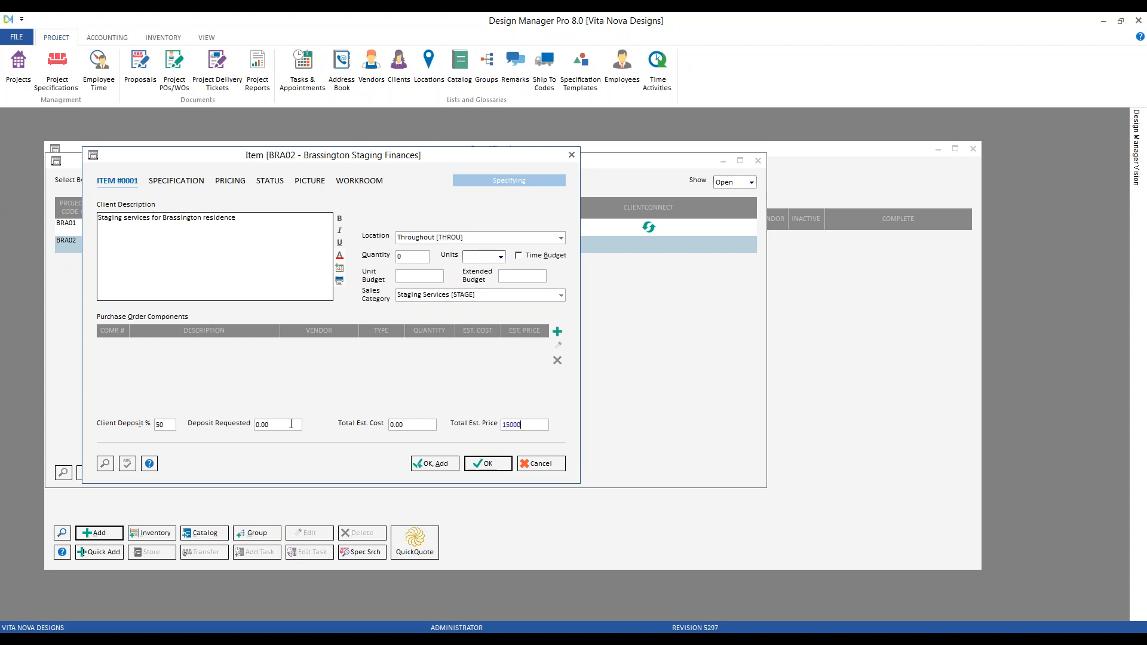
click(291, 424)
text(5000)
key(Tab)
click(486, 464)
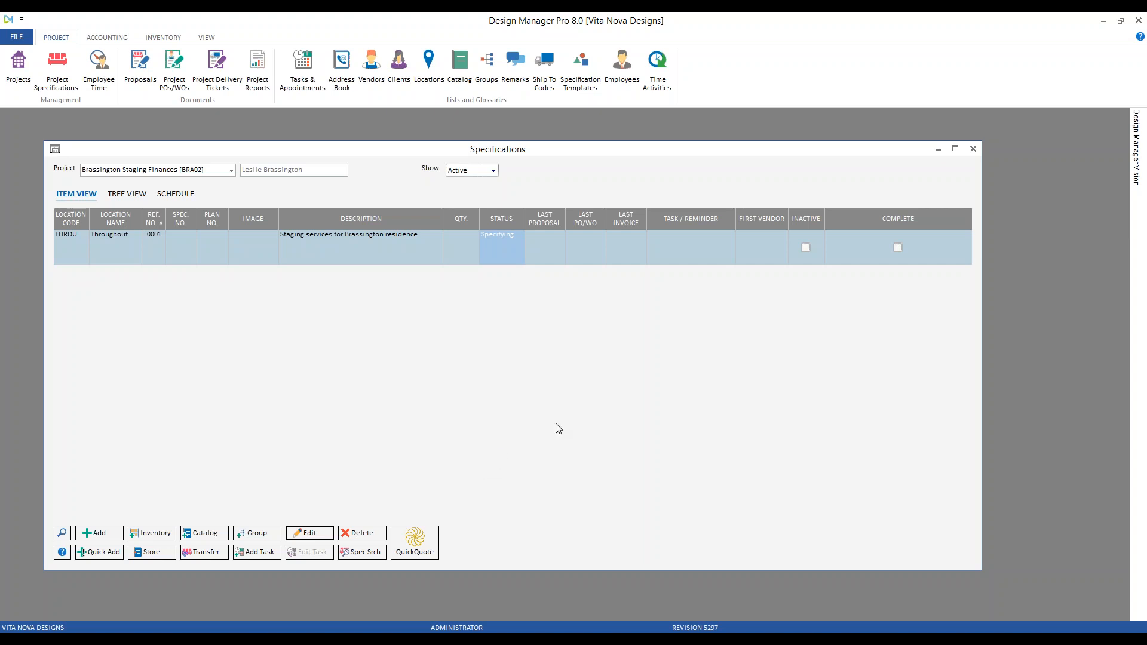
click(972, 150)
click(758, 160)
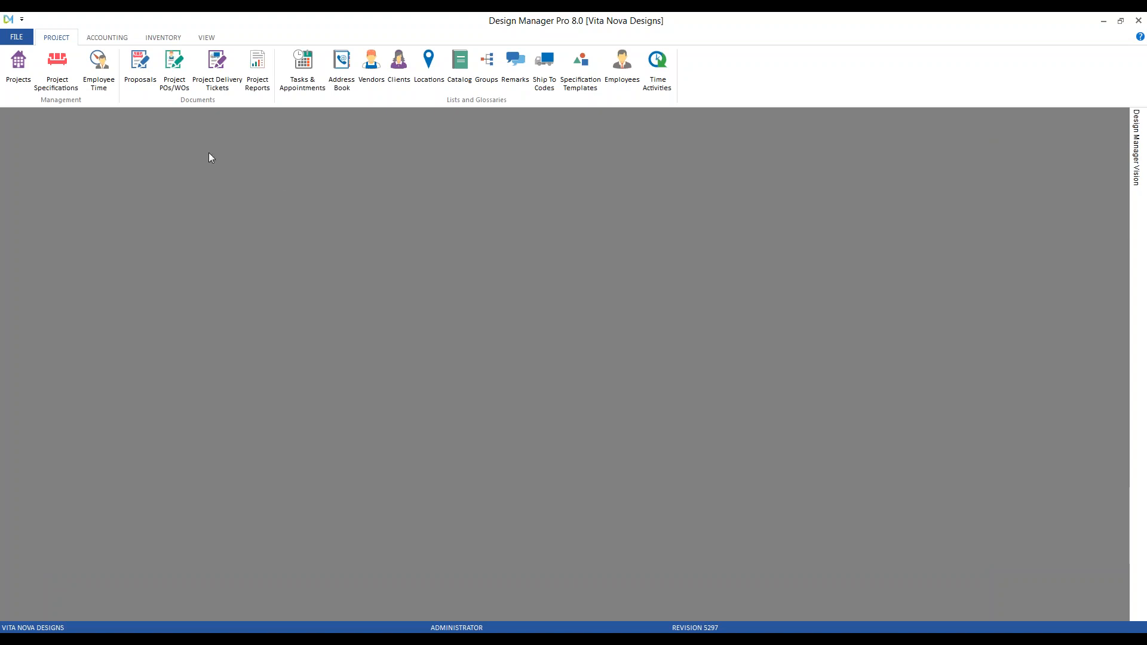
Step: Open the proposals and documents list for the client's Staging Finances project (BRA02)
click(149, 70)
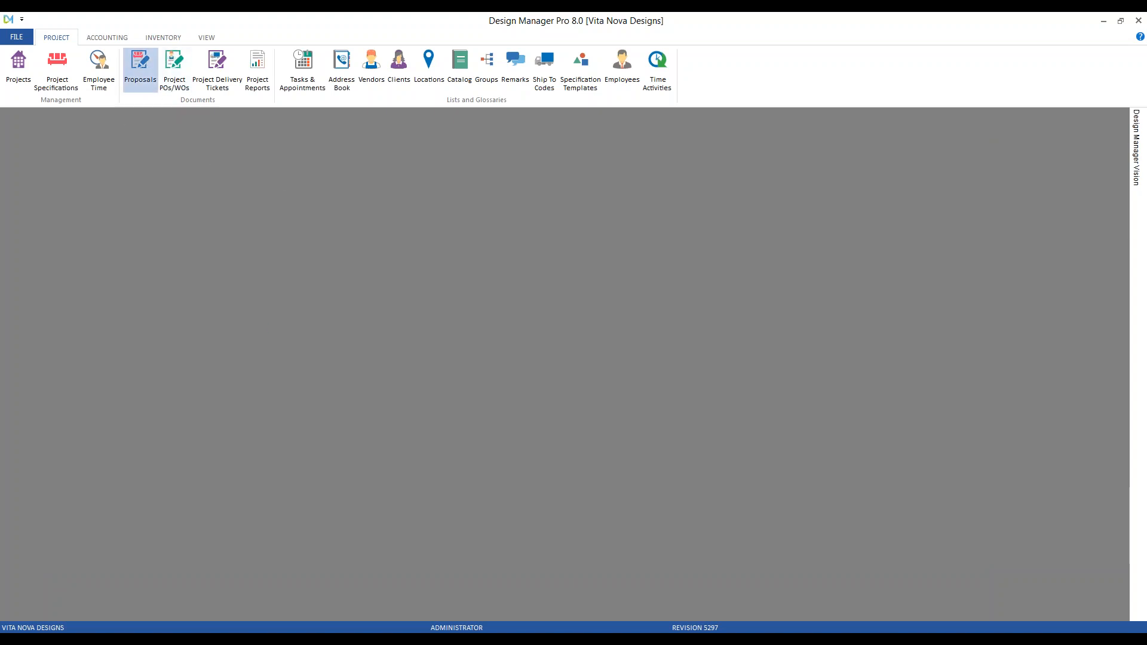
drag(200, 123, 257, 147)
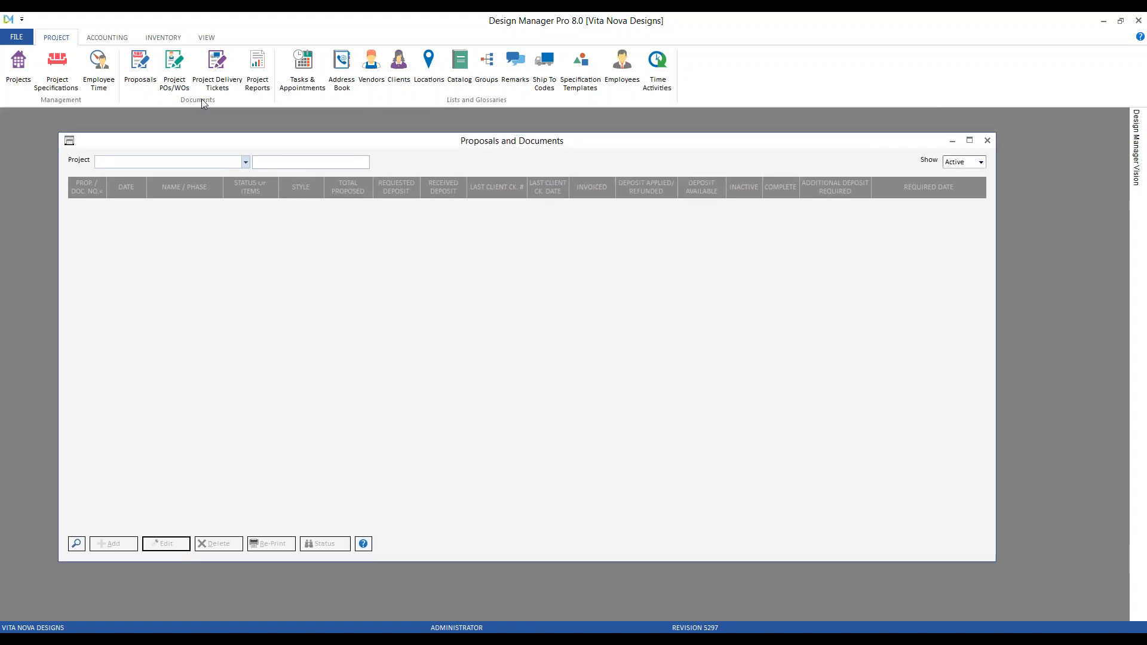
text(br)
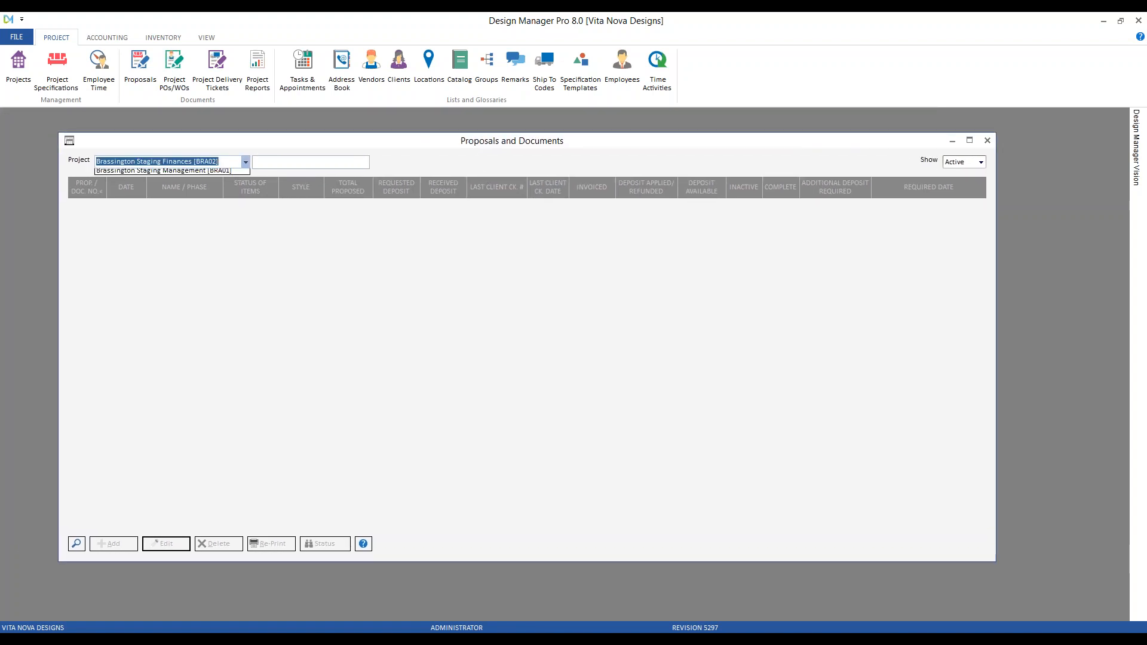
key(Down)
key(Return)
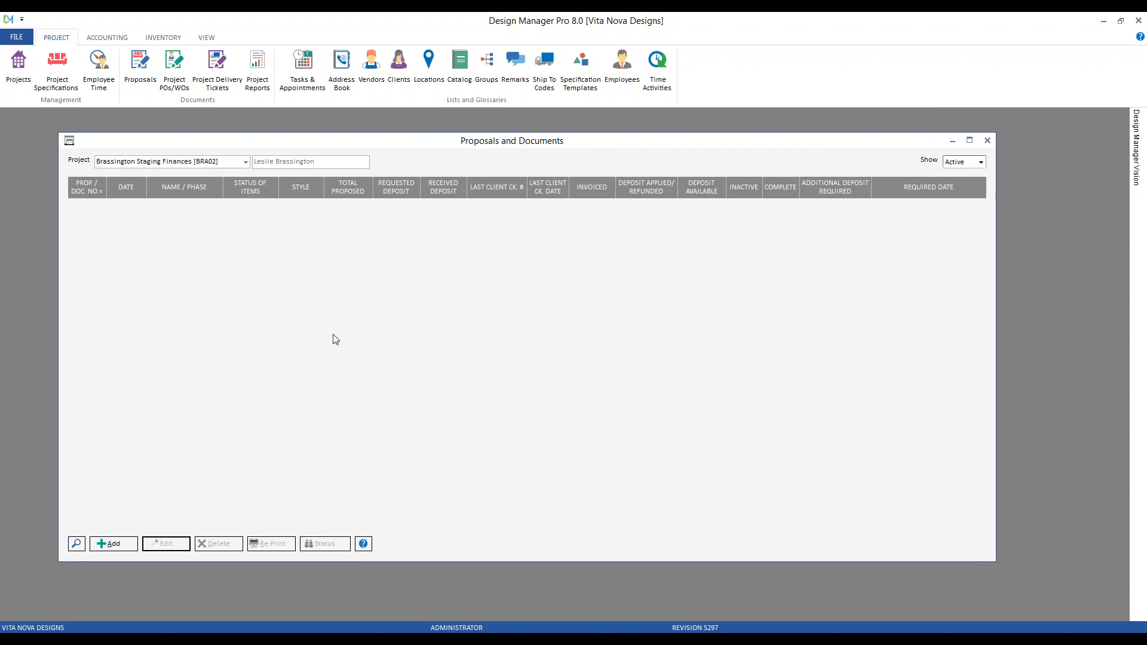
Step: Start a new proposal for the project and remove the word "Finances" from its name
click(122, 545)
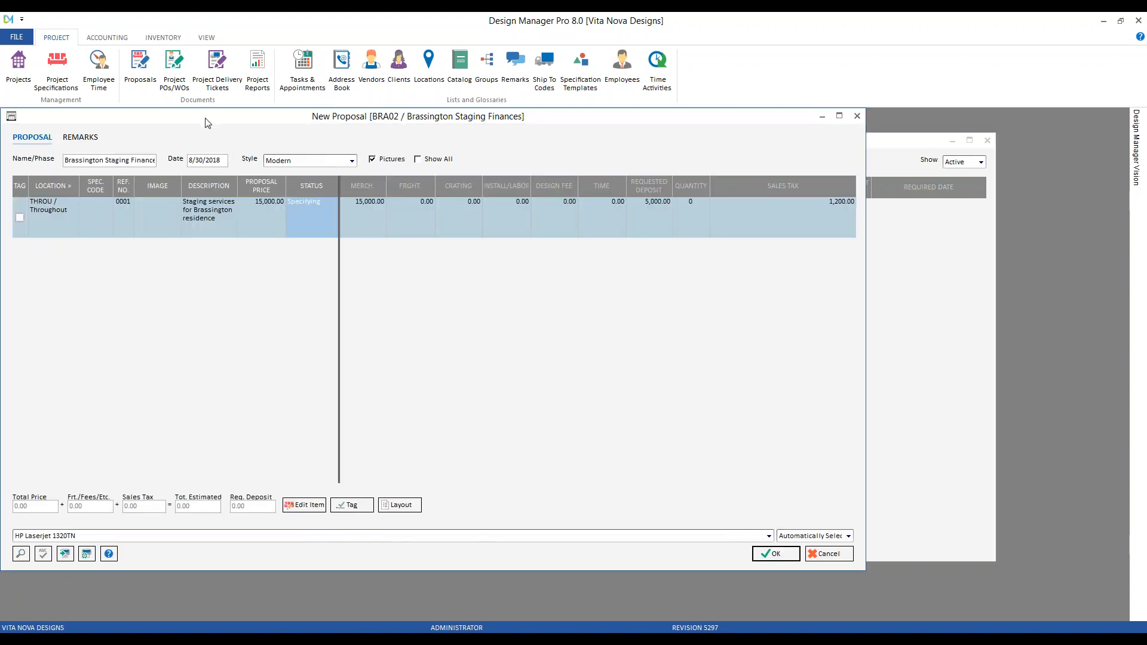
drag(208, 123, 300, 140)
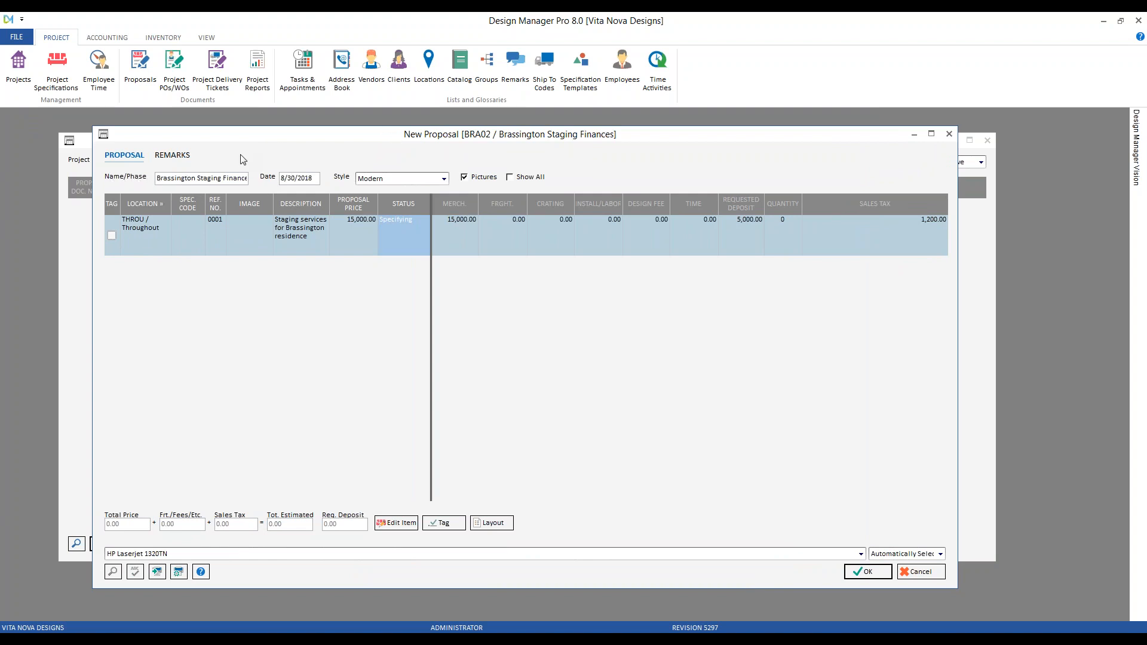
double_click(235, 178)
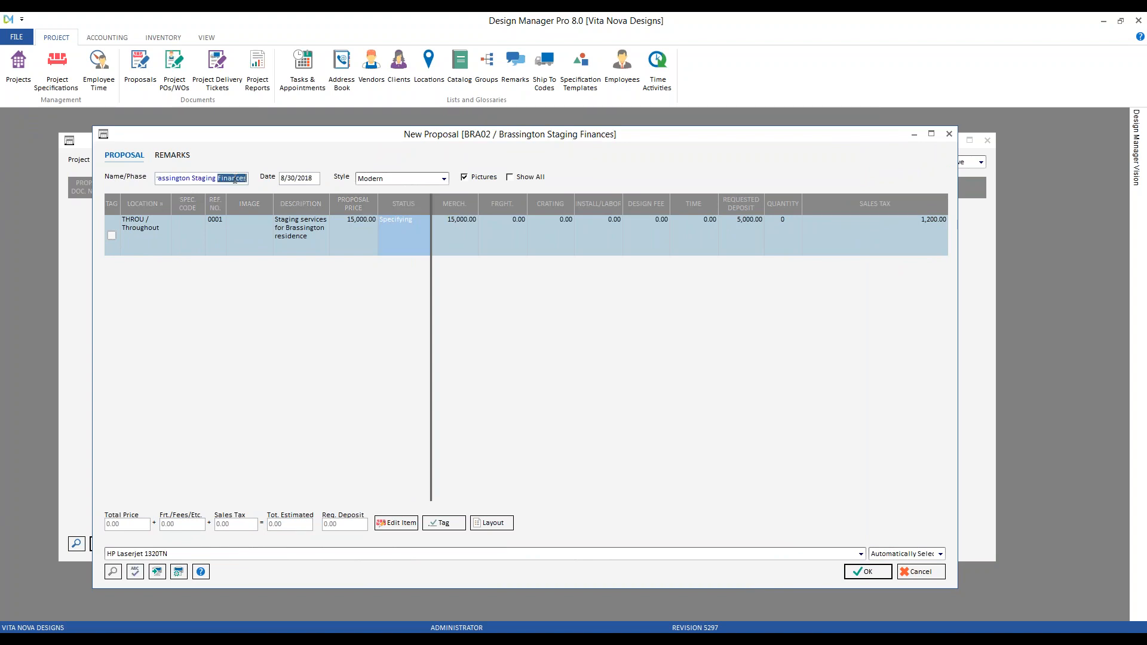
key(BackSpace)
key(Tab)
Step: Look through the available proposal styles and keep the Modern style
click(387, 180)
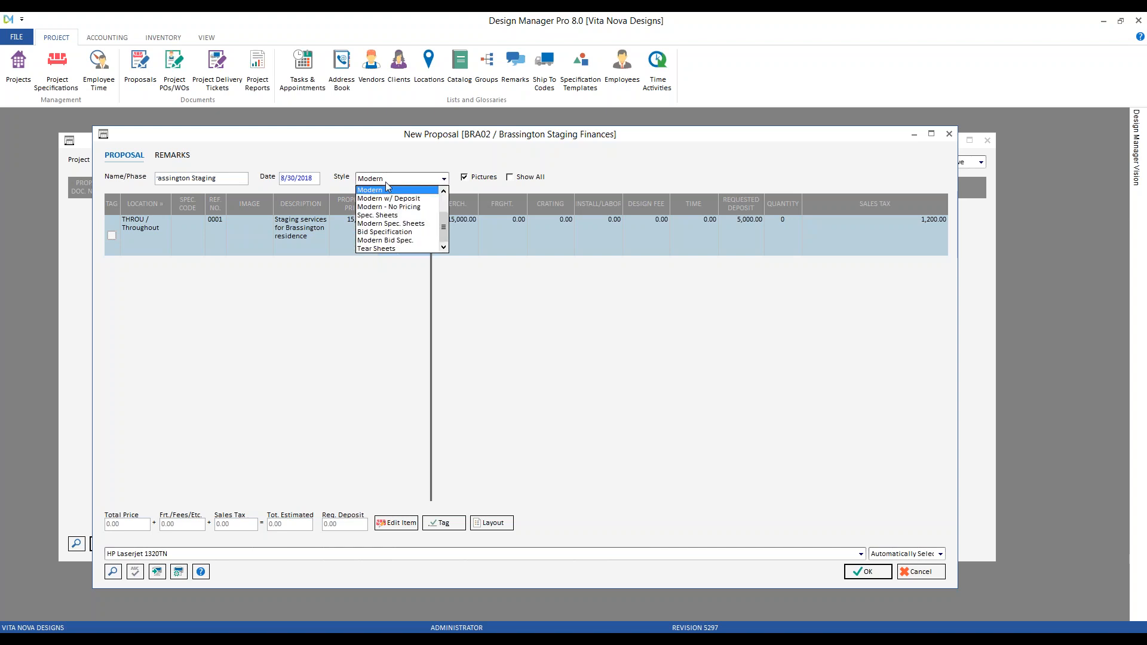
scroll(394, 191, up, 2)
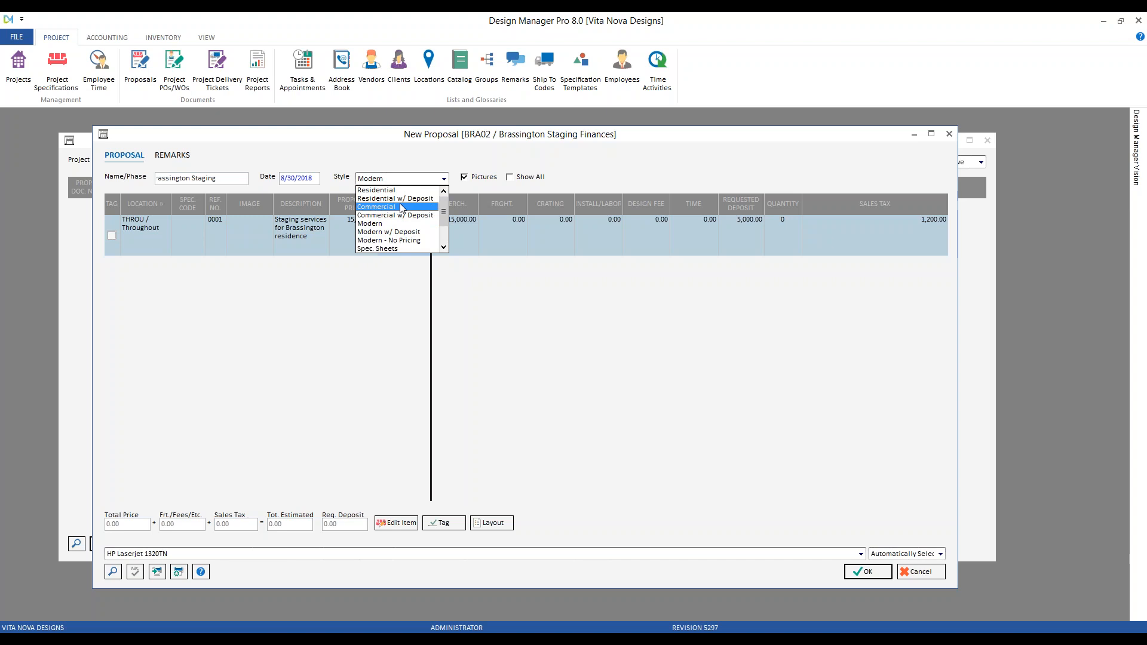
click(384, 171)
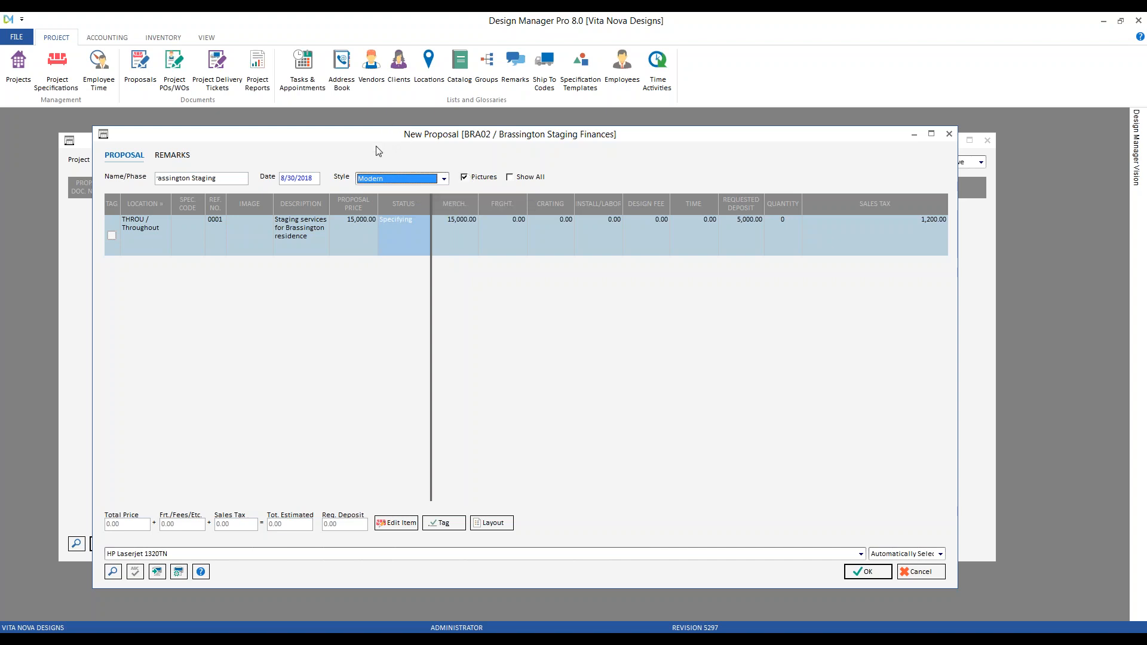
Step: Include the staging services item in the proposal, generate its print preview, and accept the proposal
click(112, 235)
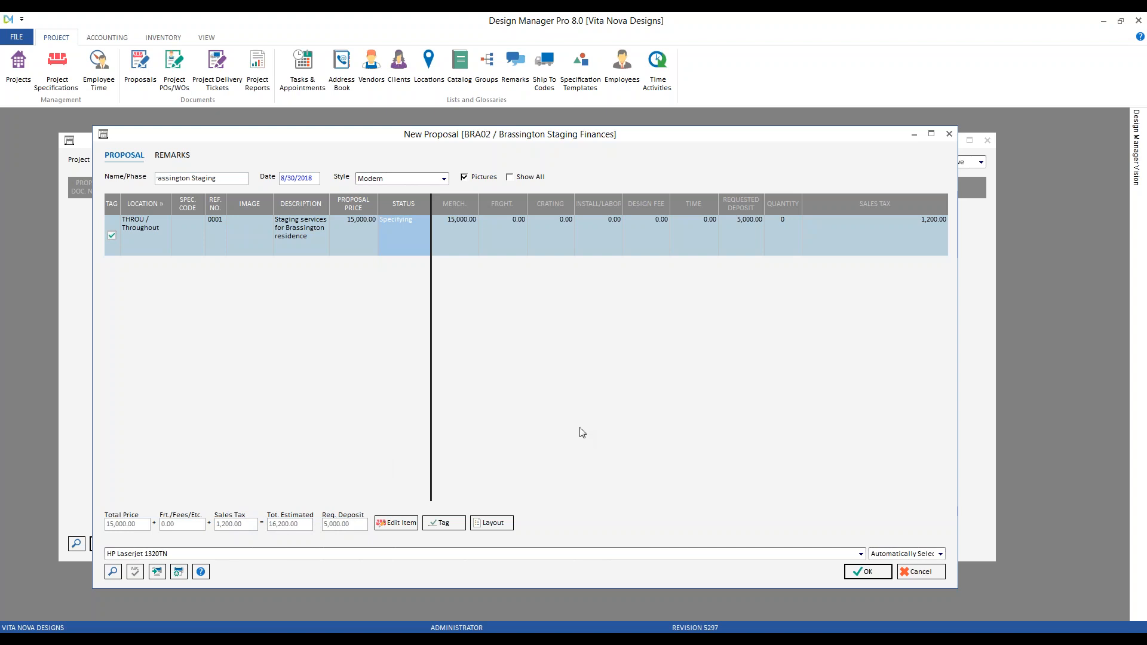
click(869, 572)
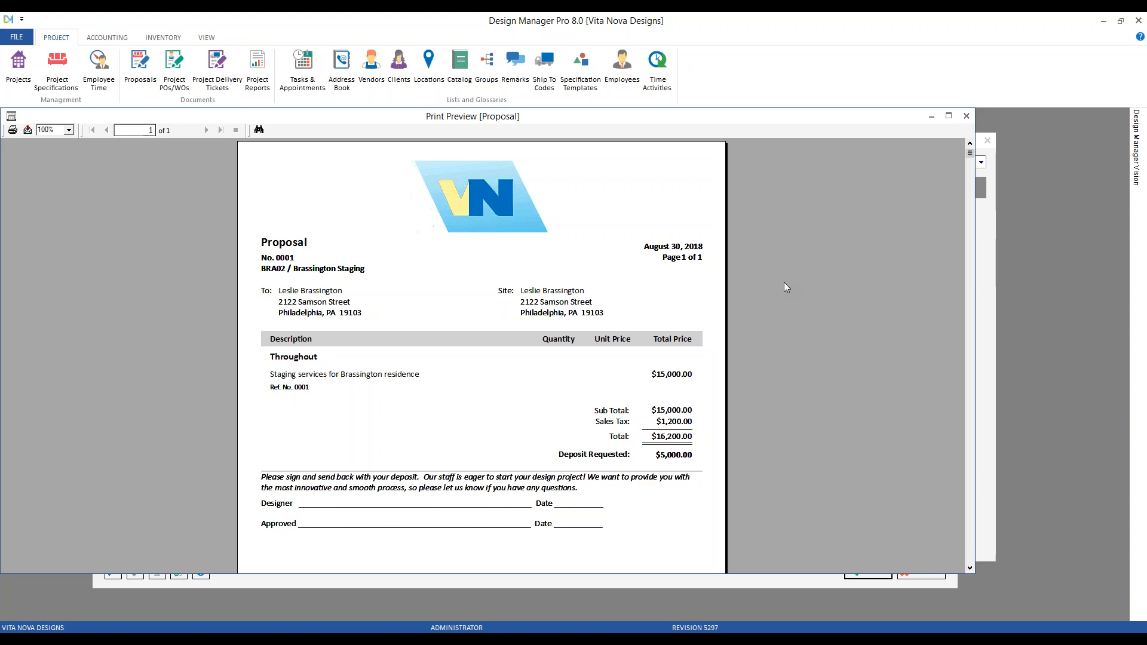
click(966, 115)
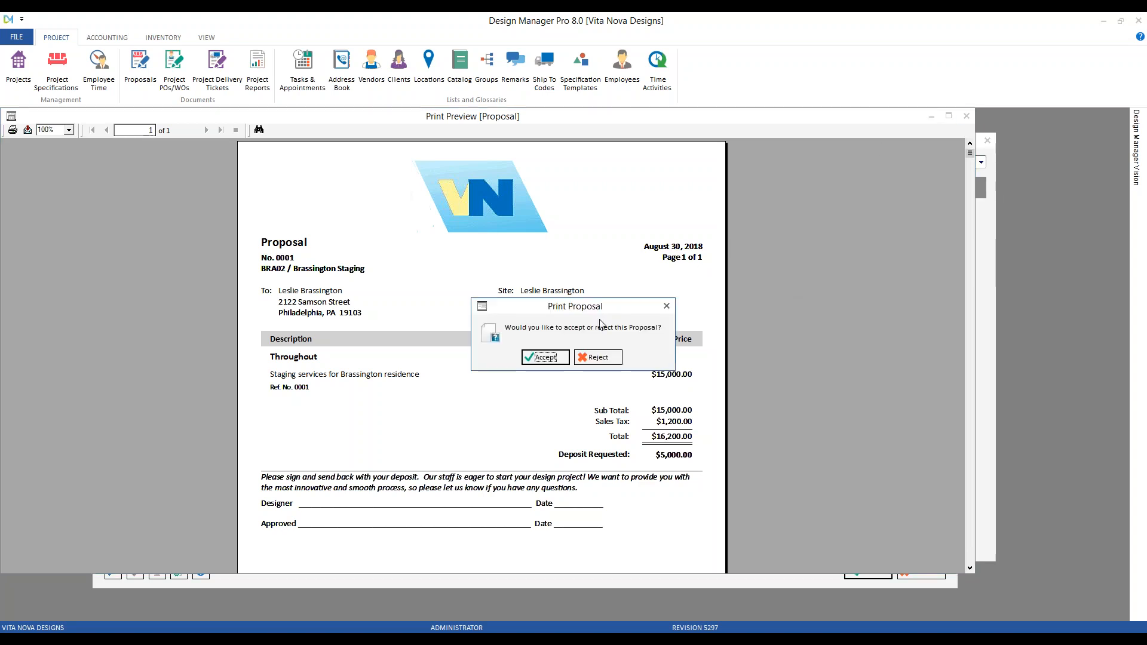
click(552, 358)
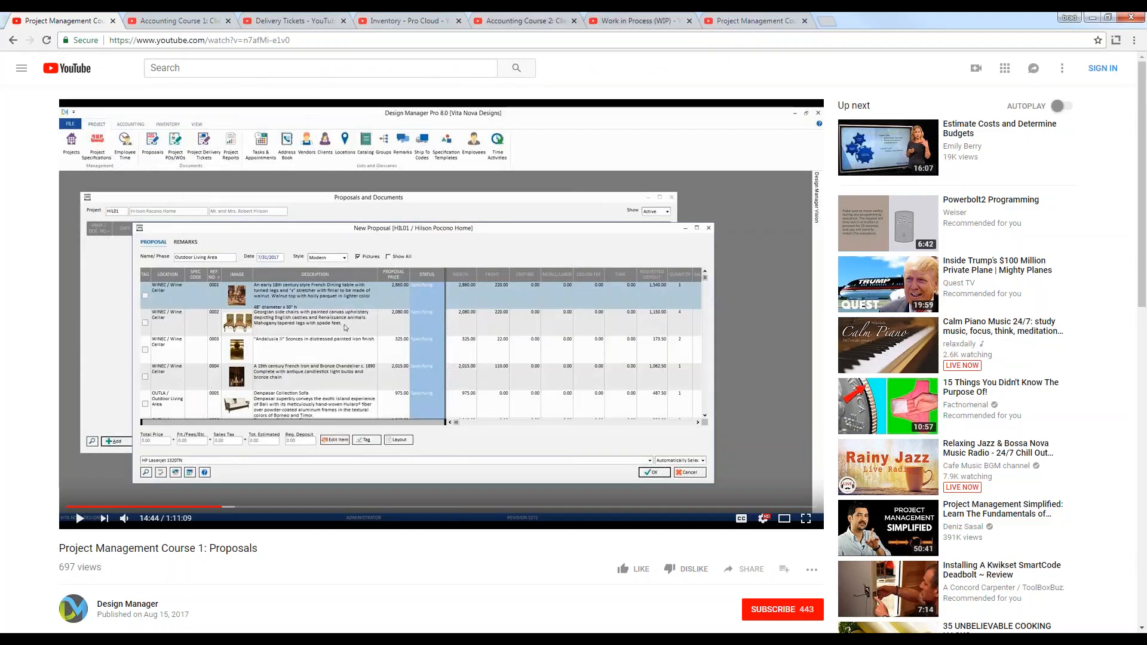
Step: In the browser, highlight the title of the "Project Management Course 1: Proposals" video and close its page
drag(59, 549, 261, 552)
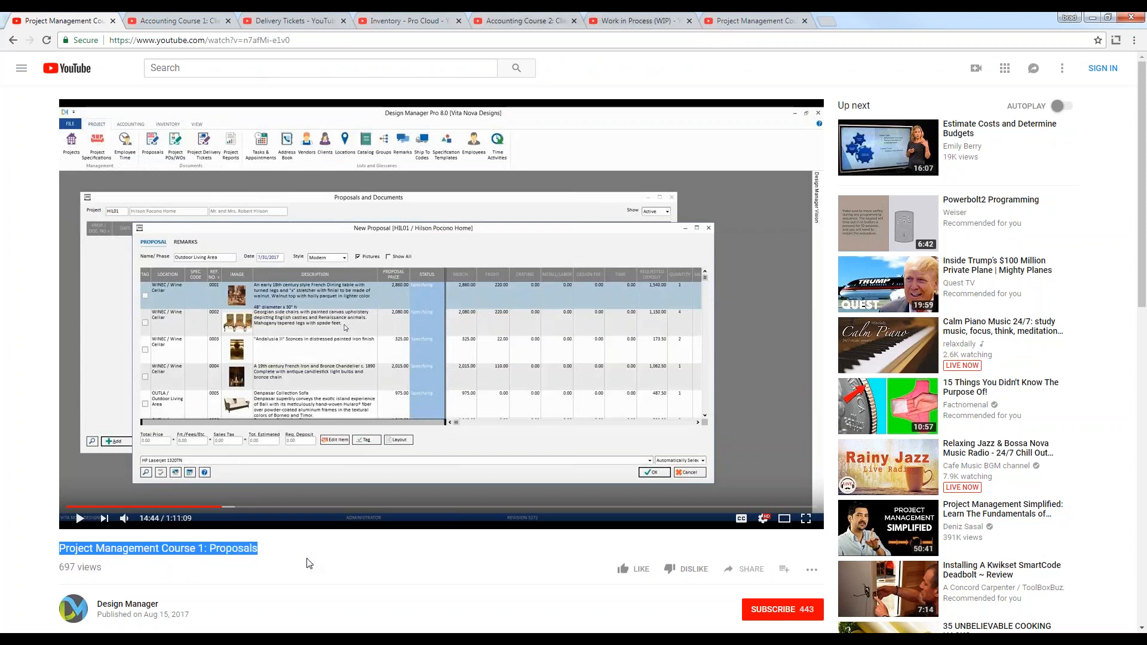
click(113, 21)
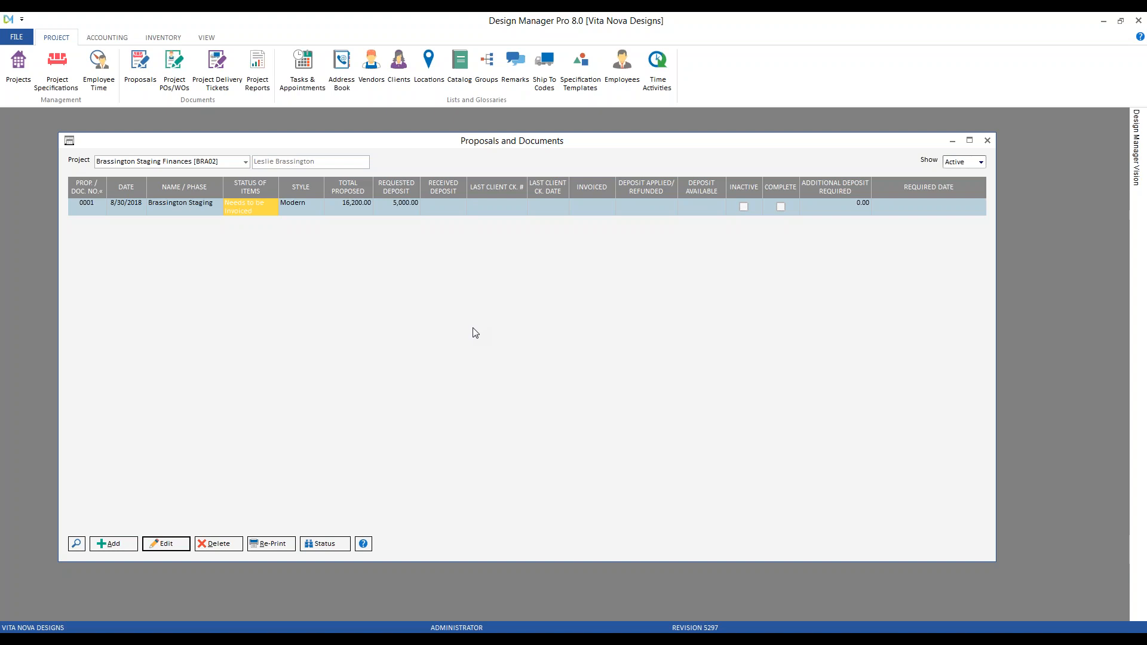
Step: Close the proposals list and start a new cash receipt for the client's Staging Finances project (BRA02)
click(987, 141)
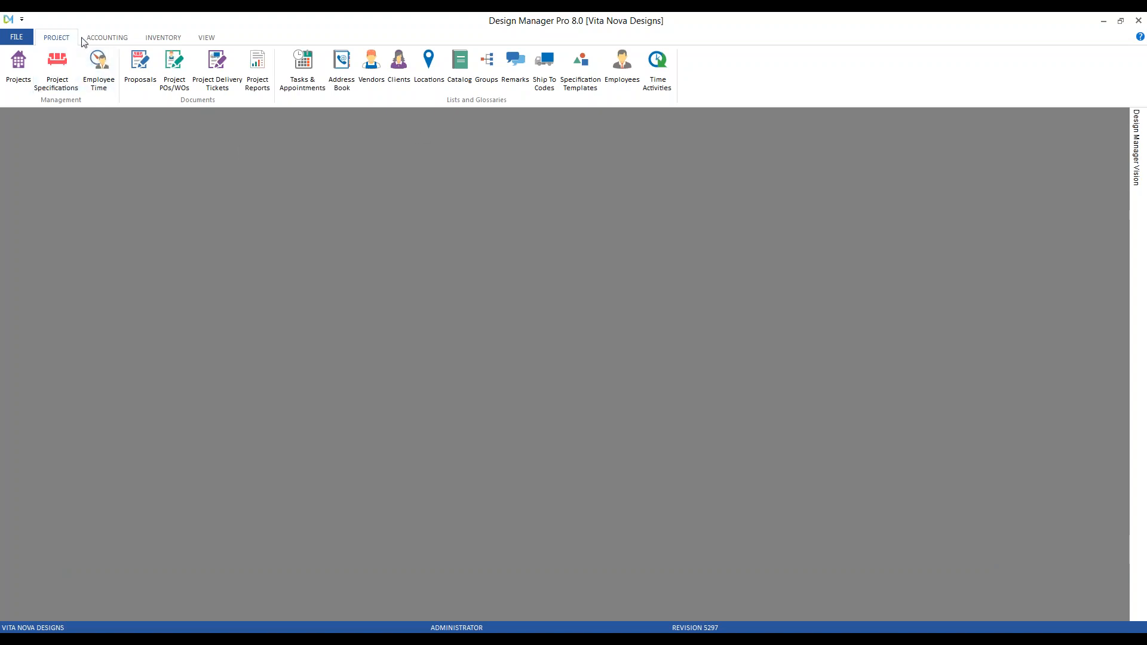
click(116, 39)
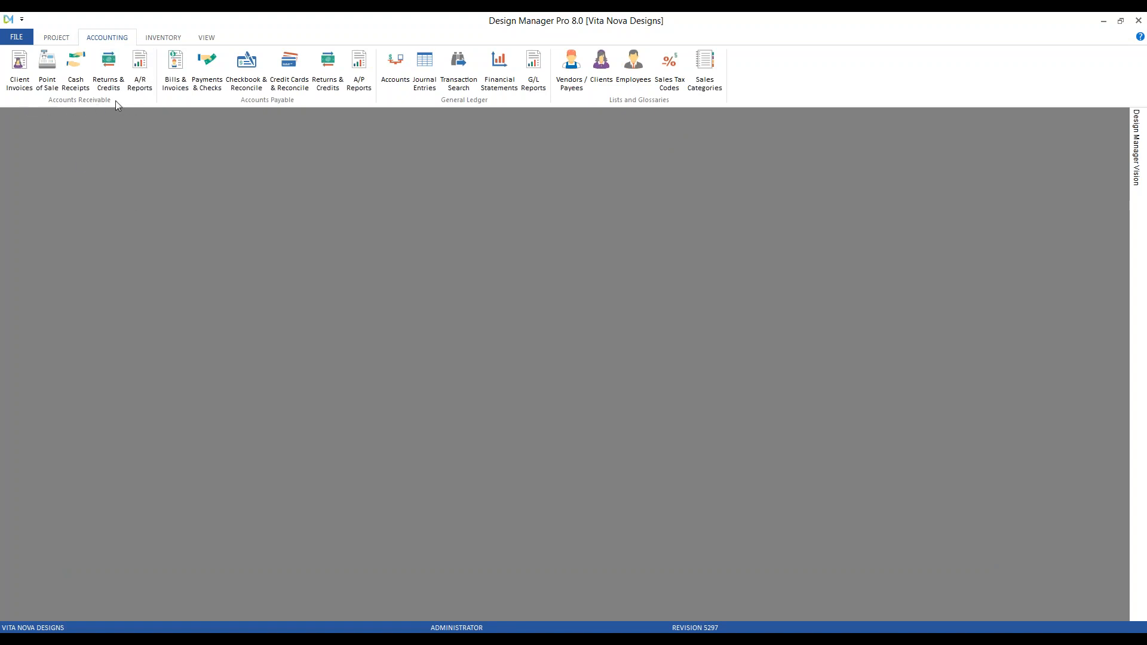
click(76, 73)
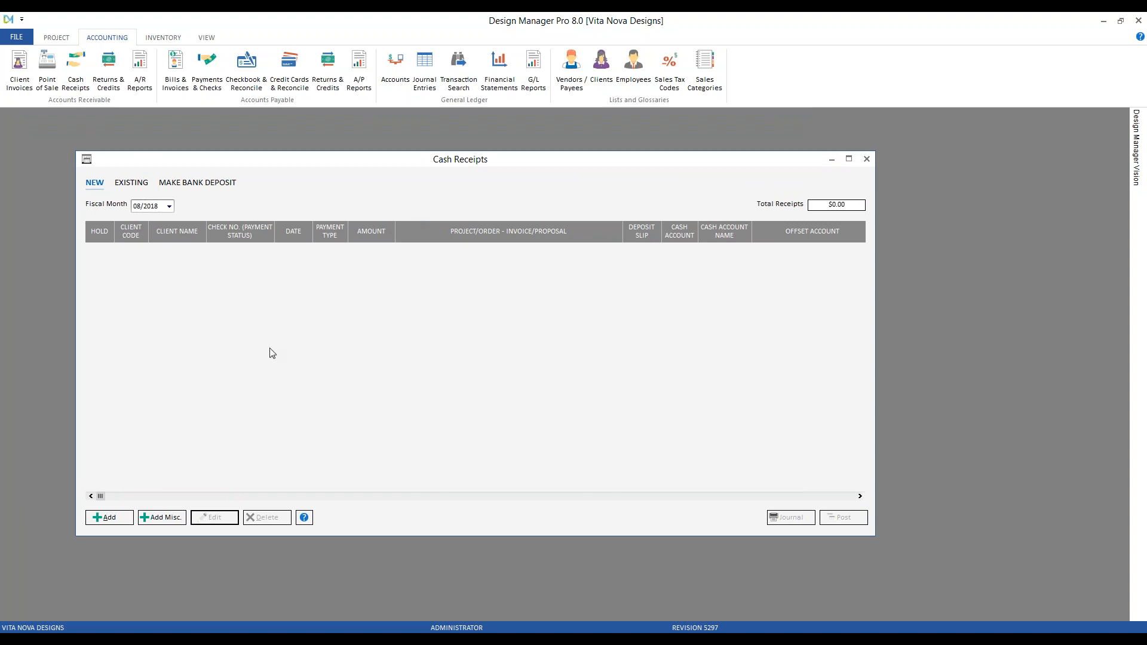
click(108, 517)
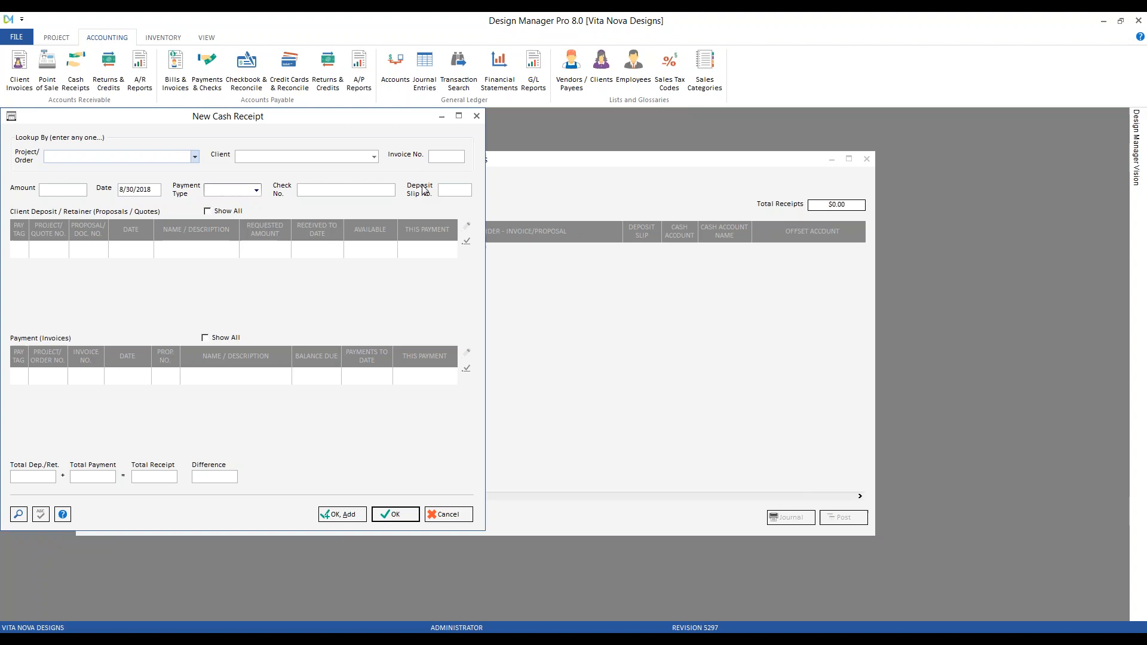
text(b)
key(Down)
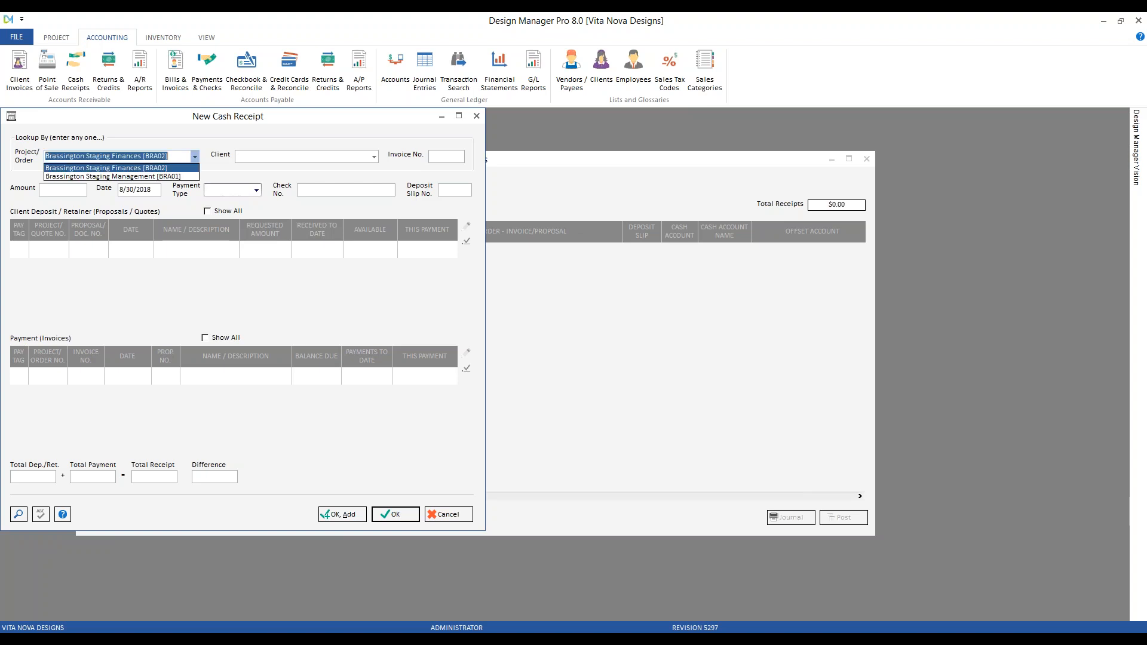
key(Tab)
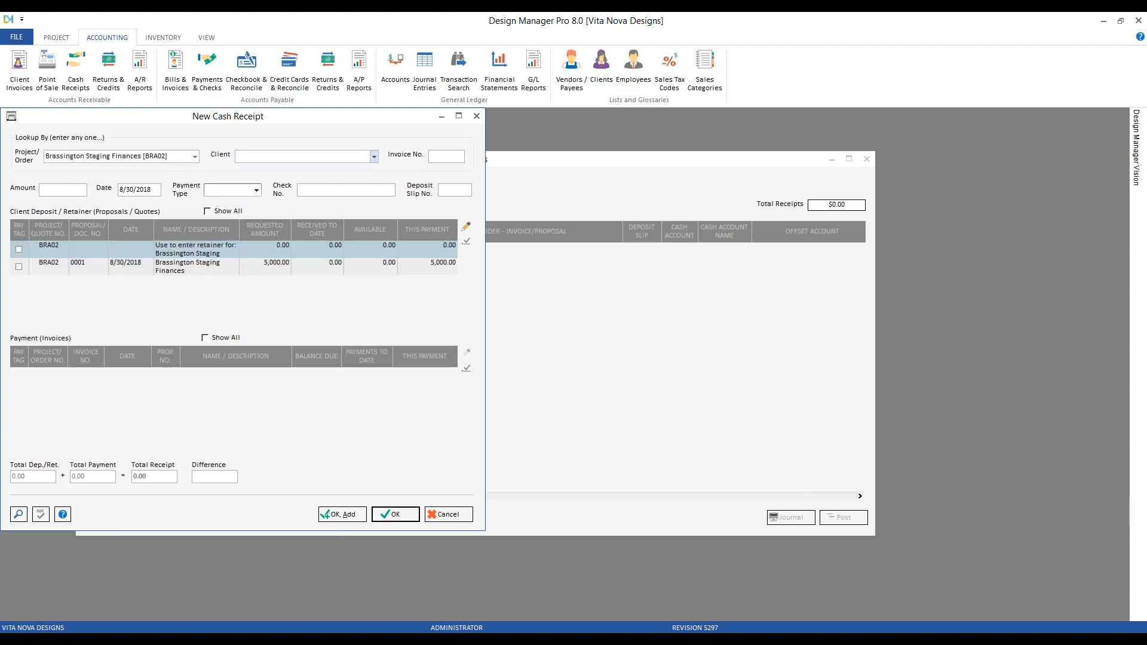
Step: Set the receipt's amount to 5,000.00, its payment type to CHECK, and its check number to 5035
key(Tab)
key(Tab)
text(500)
key(Tab)
key(Tab)
text(CHECK)
key(Tab)
text(5035)
drag(242, 123, 359, 131)
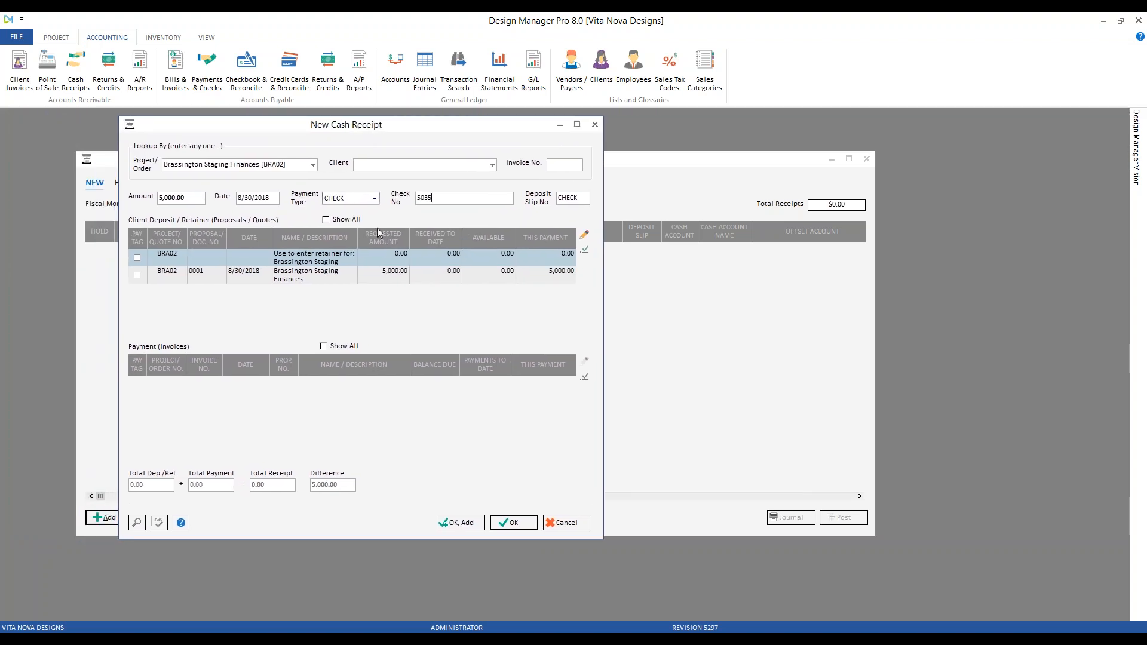
Step: Apply the payment to the deposit requested on proposal 0001 and save the cash receipt
click(138, 275)
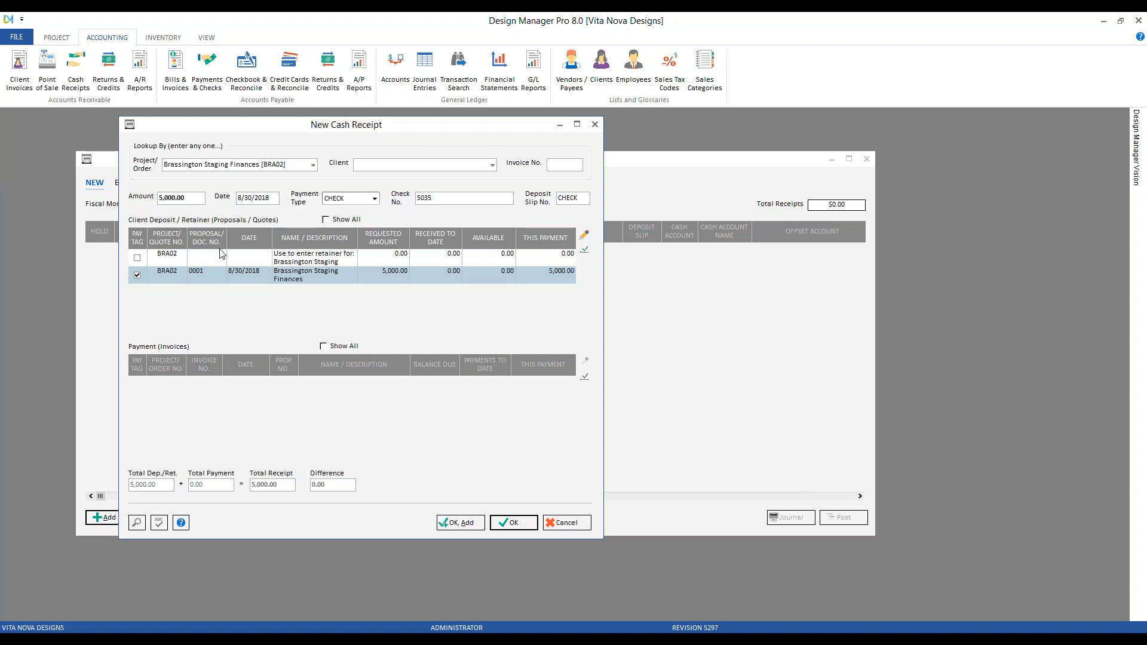
click(199, 201)
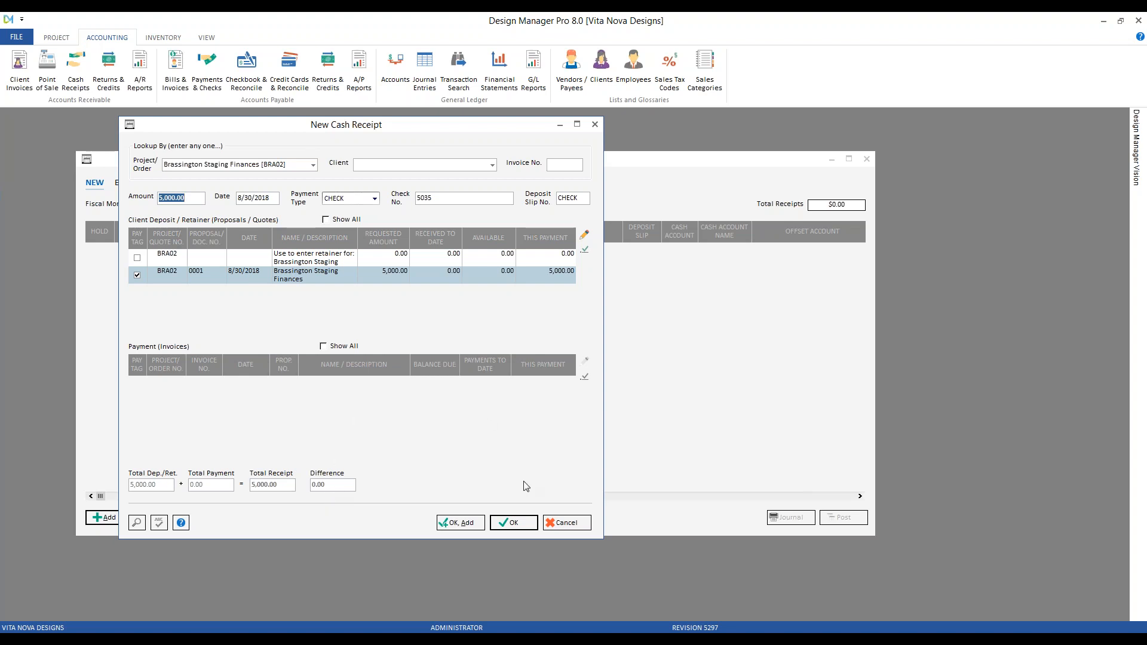
click(513, 523)
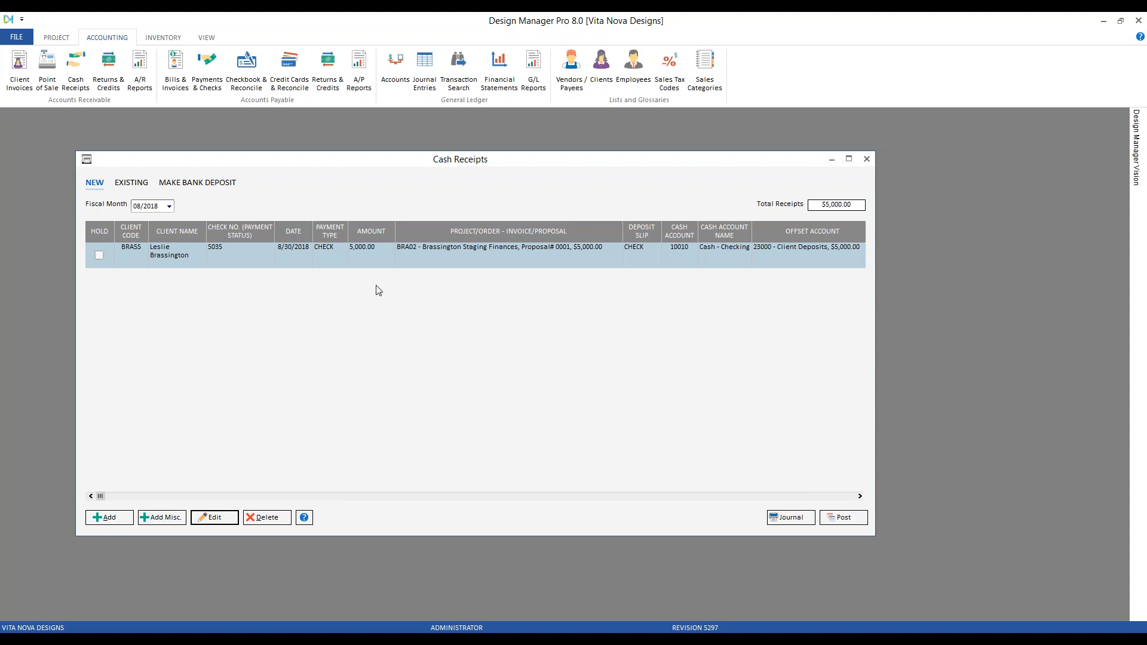
Step: Start a second cash receipt for the client's Staging Finances project (BRA02)
click(108, 518)
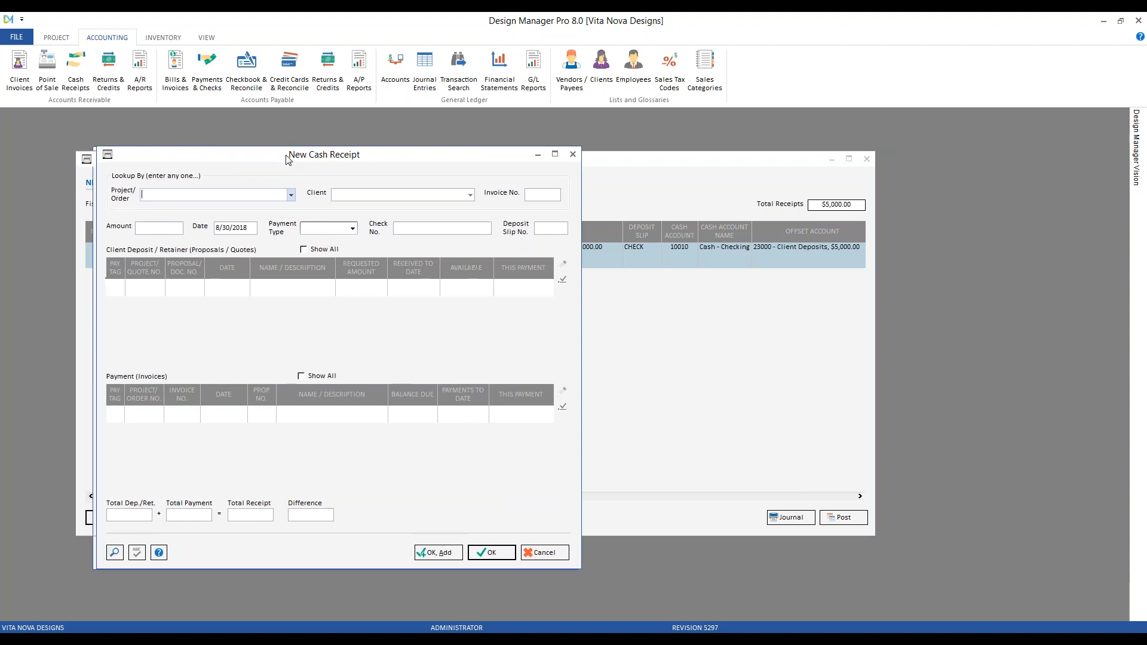
drag(288, 160, 300, 158)
text(b)
key(Down)
key(Tab)
key(Tab)
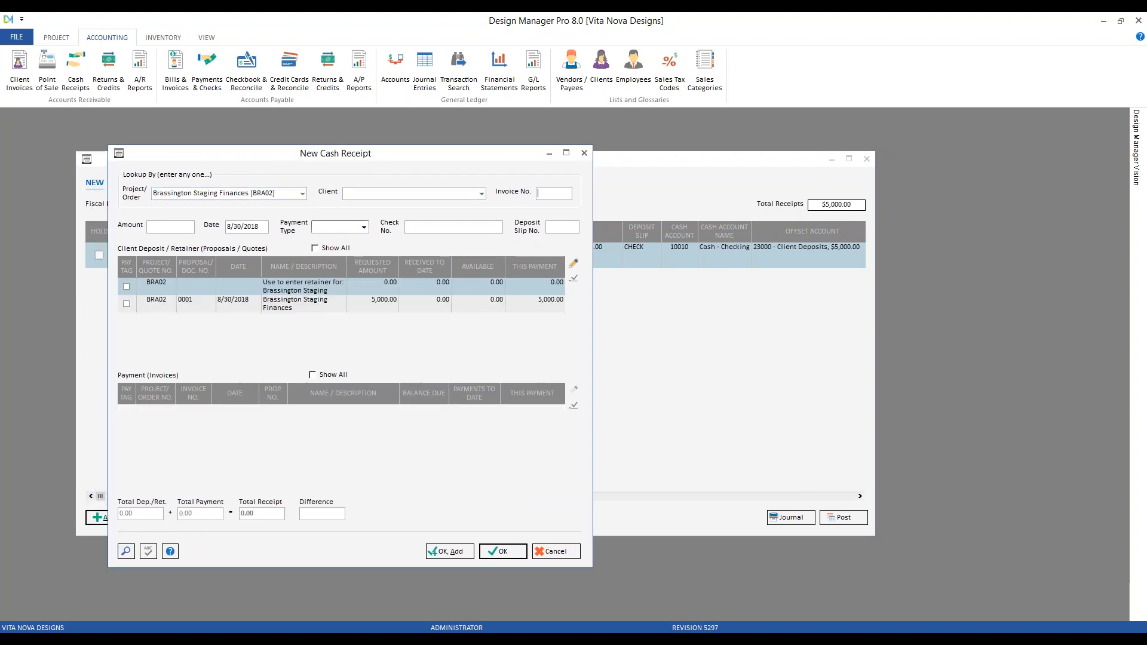
Step: Give the second receipt an amount of 5,000.00, payment type CHECK, and check number 5035
text(5,)
text(000)
key(Tab)
text(c)
key(Tab)
text(5035)
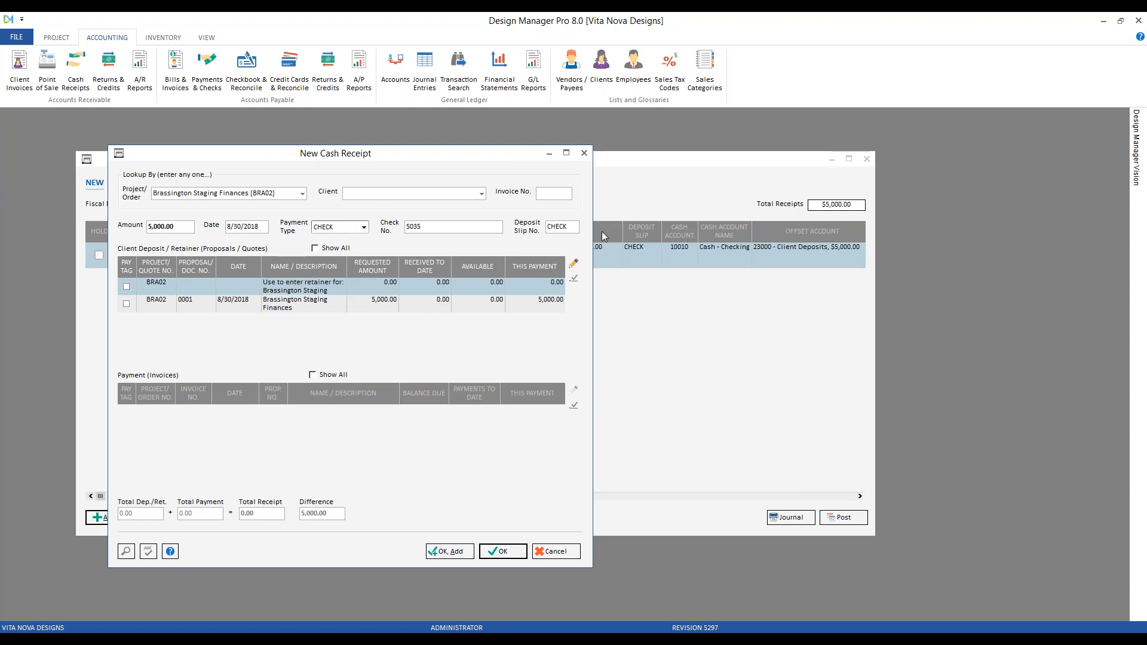
Step: Enter a 5,000.00 payment described "initial staging deposit/retain" on the project's retainer line and save the receipt
click(573, 263)
drag(183, 168, 448, 297)
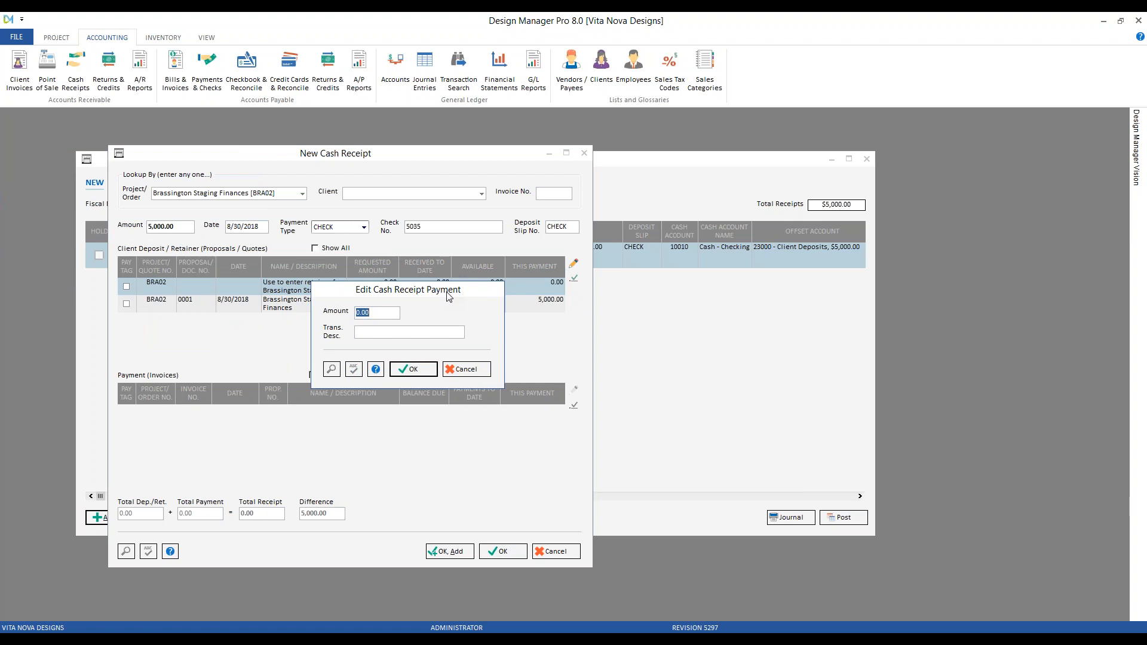
text(5000)
key(Tab)
text(inti)
key(BackSpace)
key(BackSpace)
text(itial staging deposit/retain)
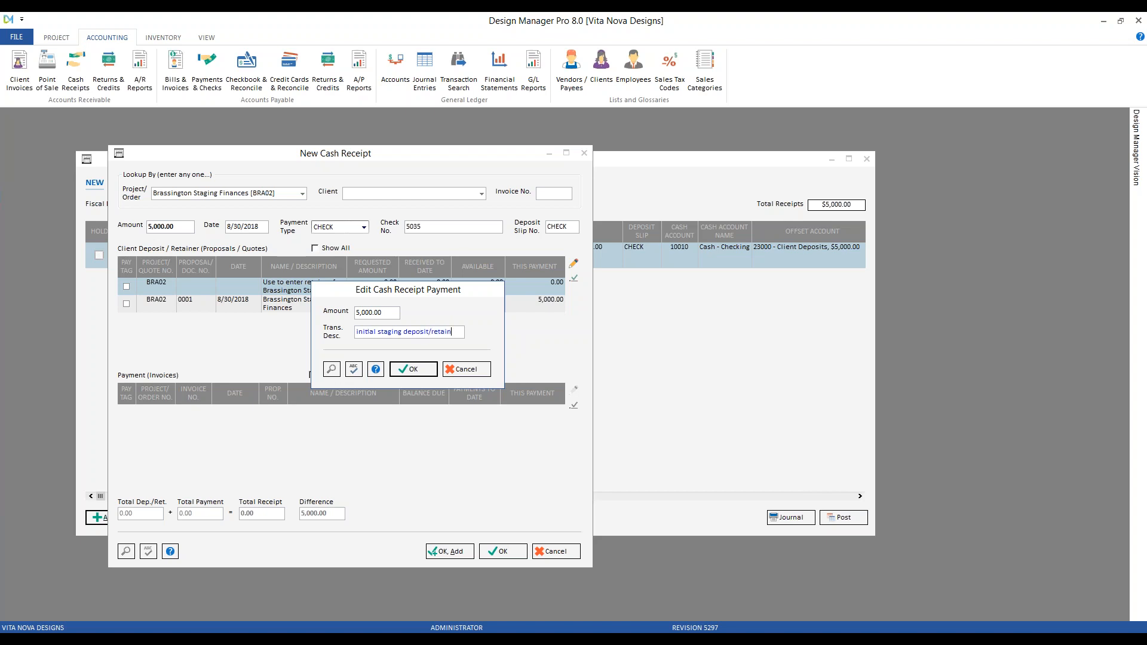
click(406, 371)
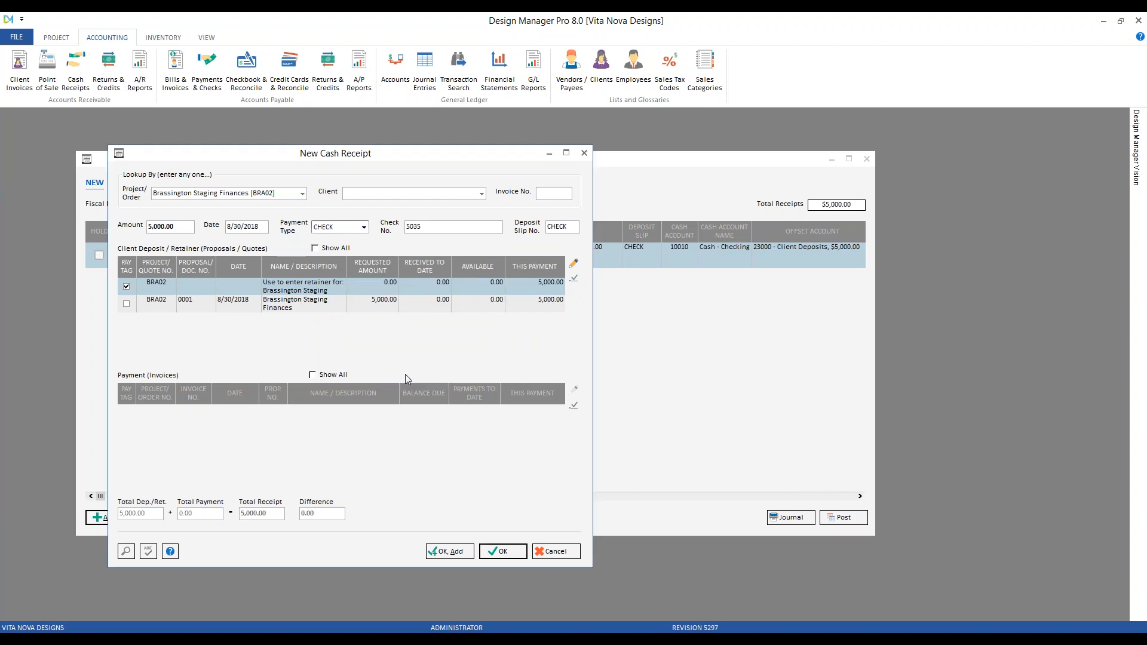
click(504, 551)
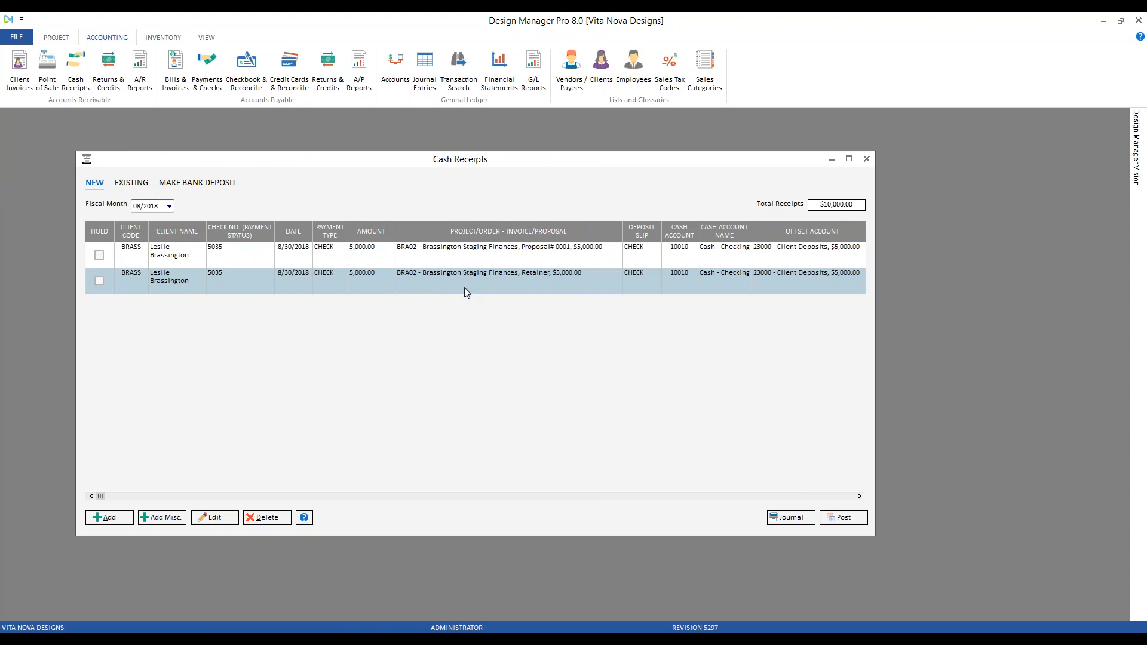
Step: Delete the retainer cash receipt from the list of new receipts
click(274, 517)
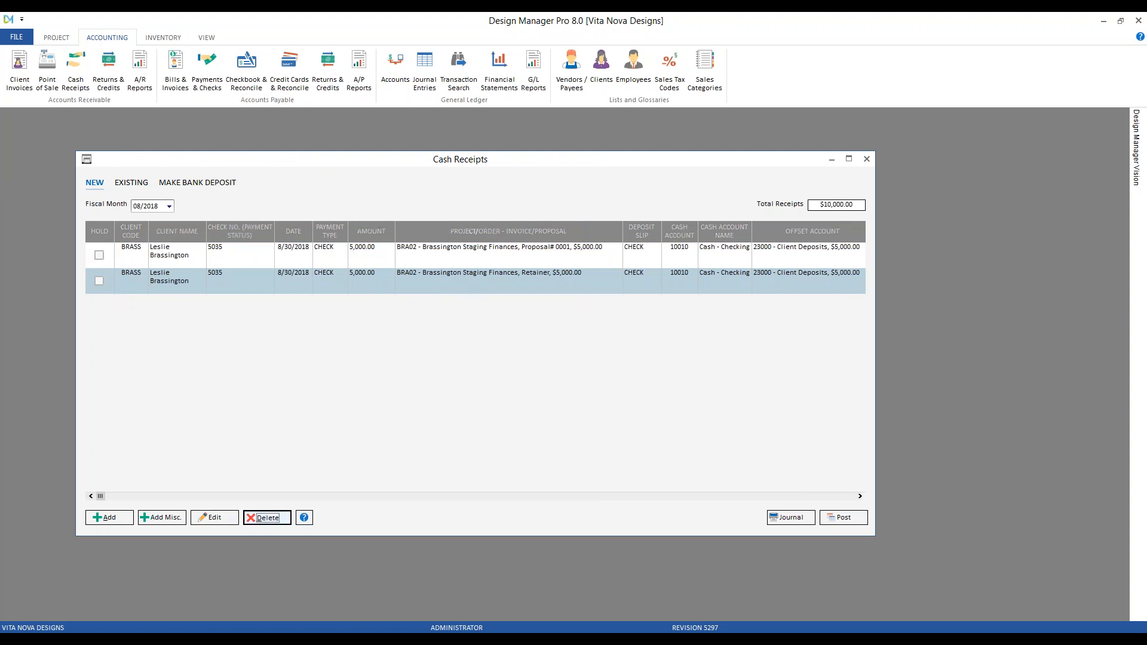
click(635, 374)
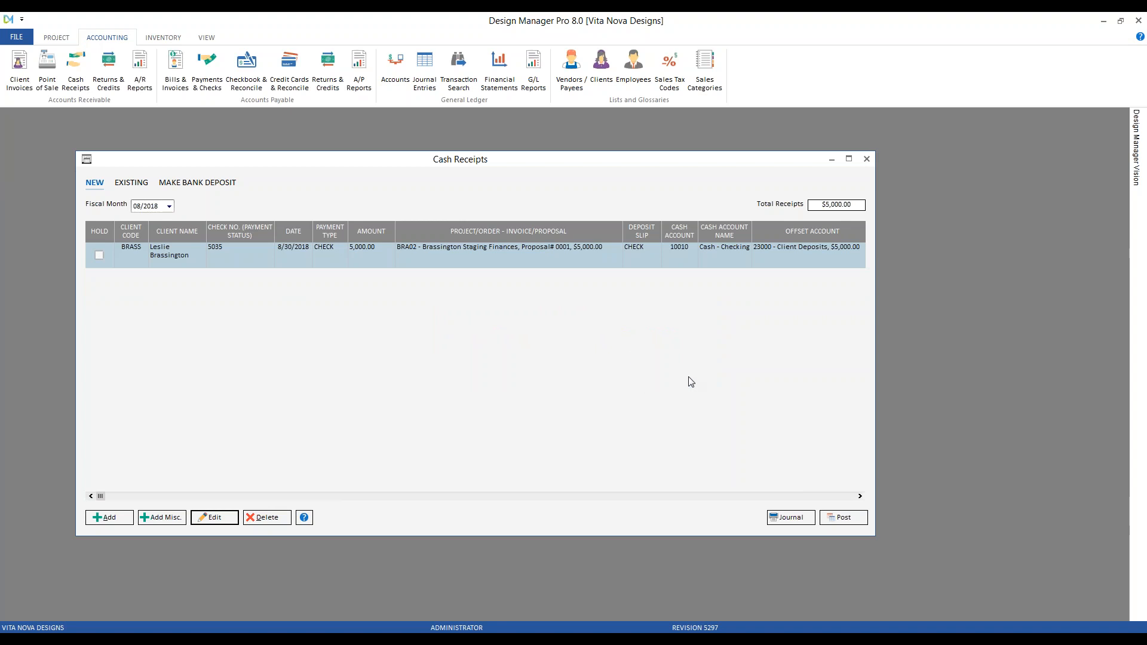
Step: Post the remaining cash receipt into fiscal month 08/2018 and close the cash receipts window
click(837, 518)
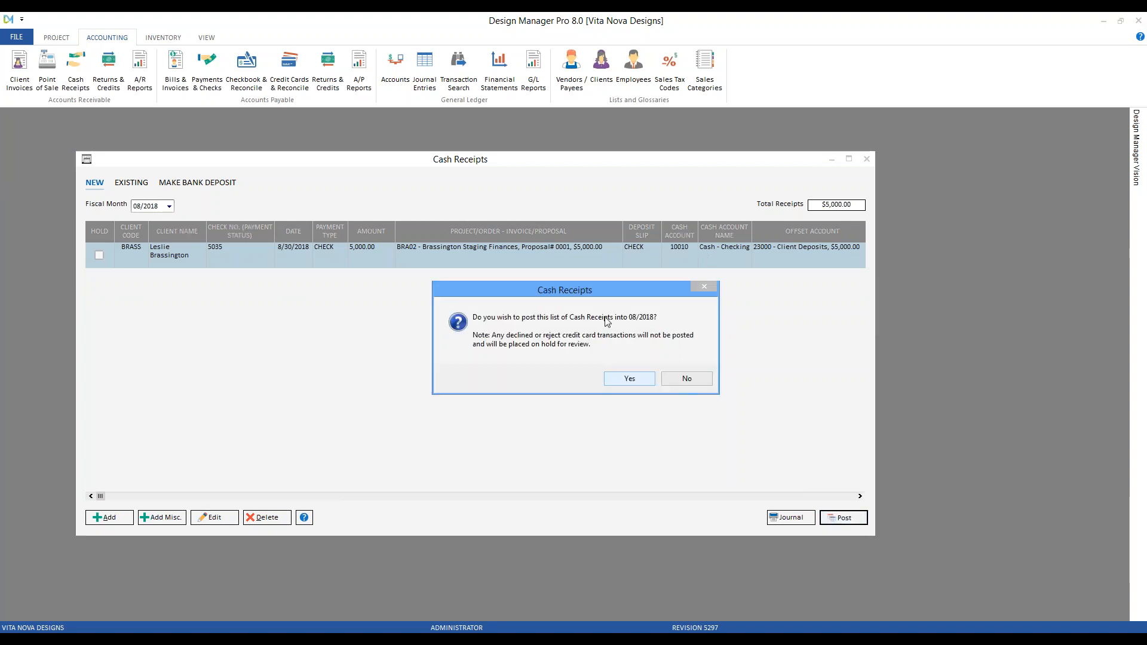
click(641, 381)
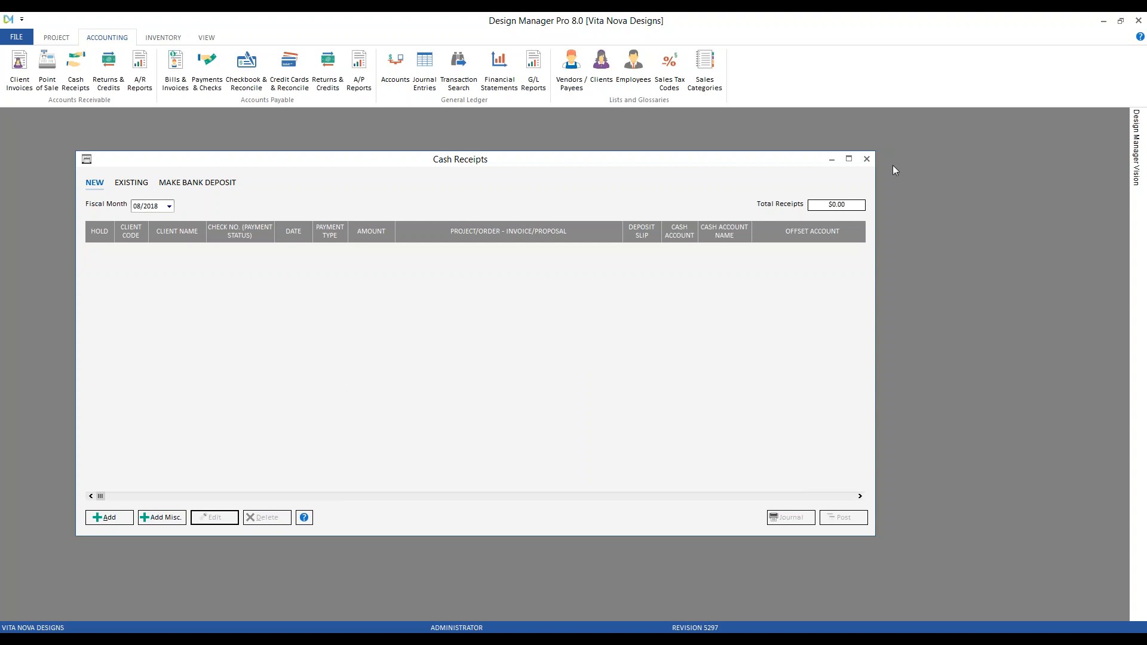
click(866, 159)
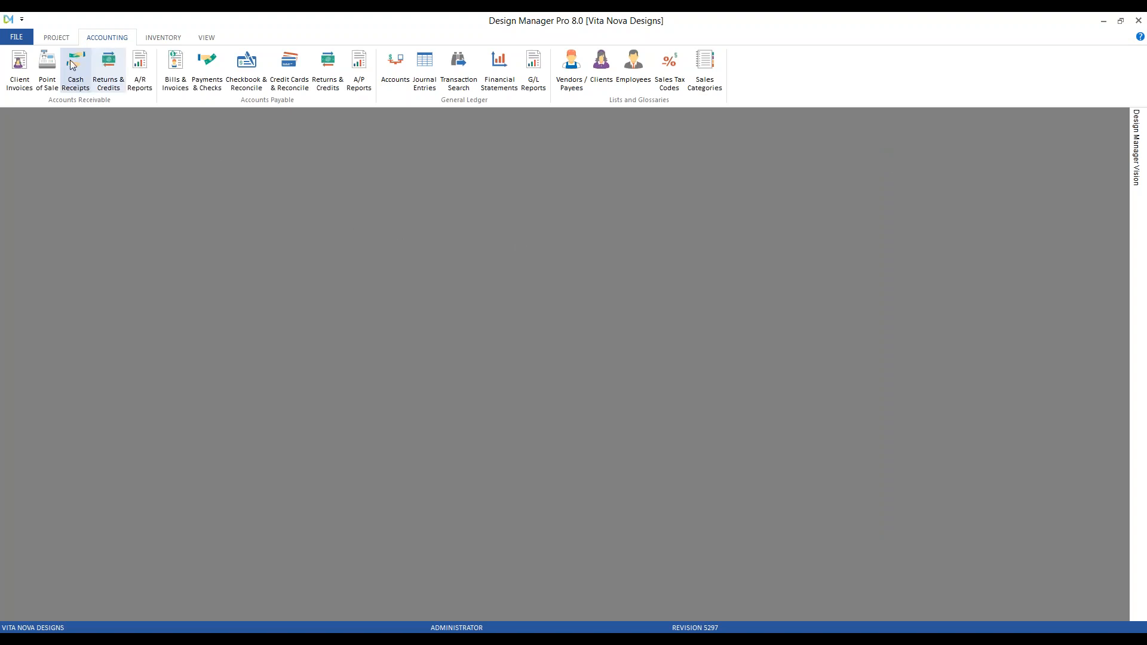
Step: Reopen the proposals and documents list for project BRA02 to check the deposit received on its proposal
click(59, 38)
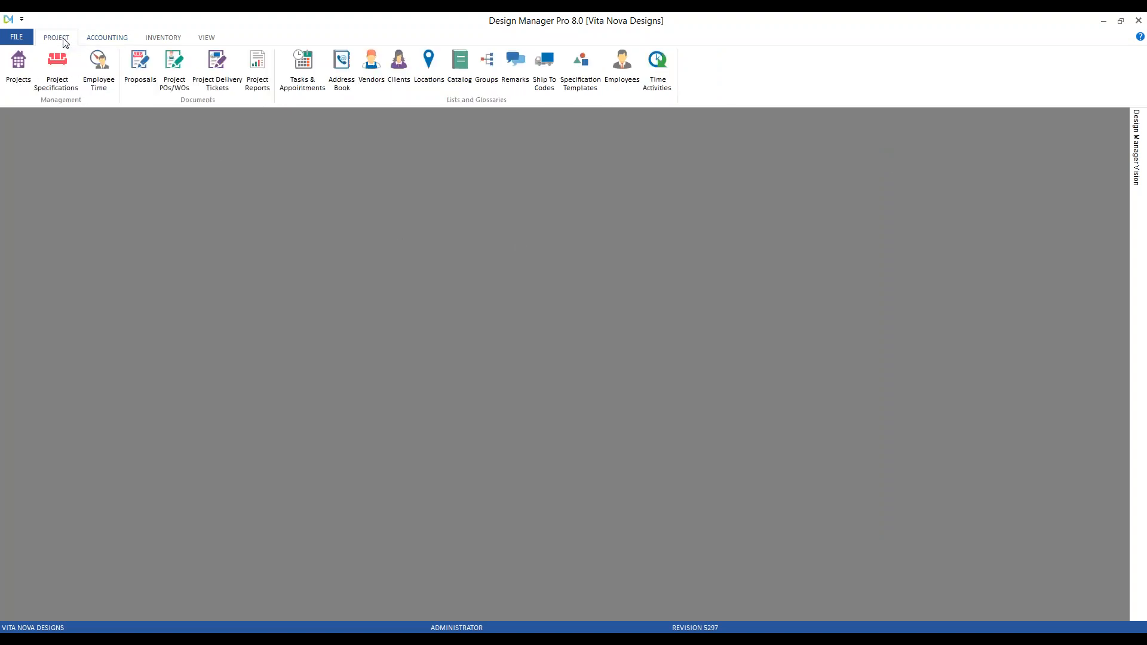
click(139, 67)
text(br)
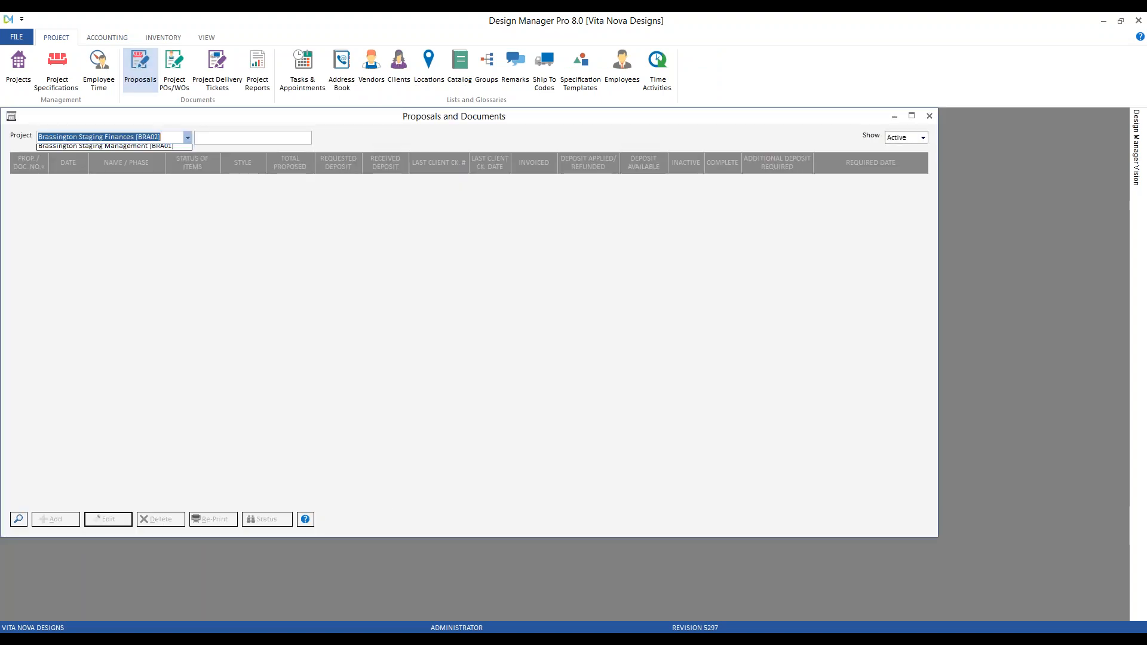
key(Down)
key(Return)
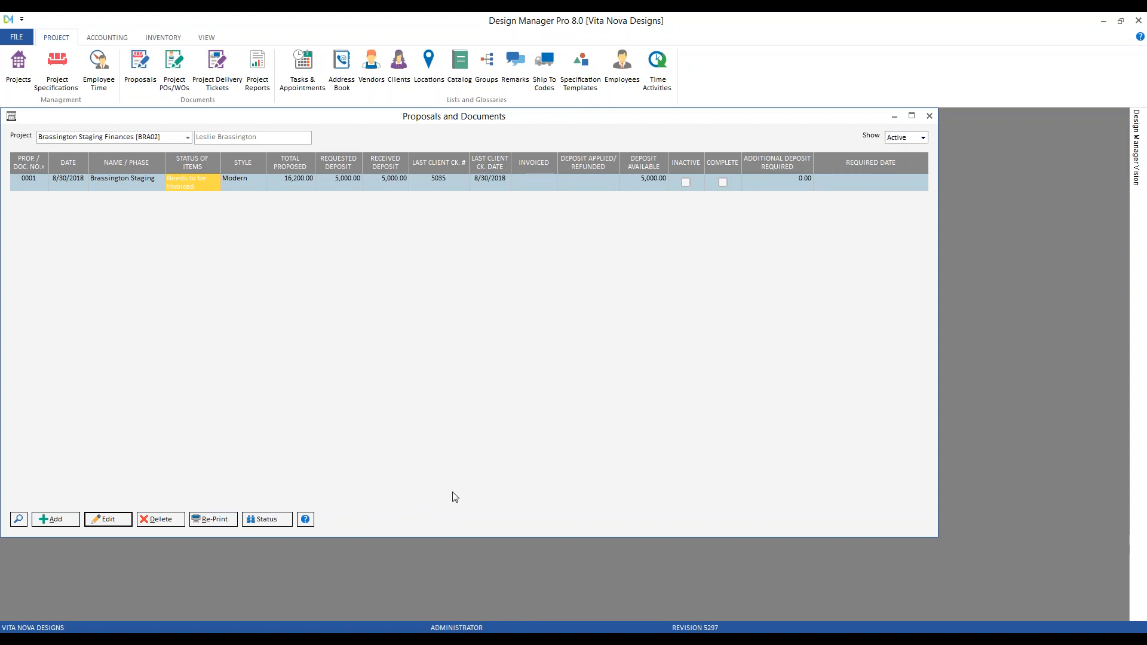
Step: Switch to the browser, highlight the "Accounting Course 1: Client Deposits and Retainers" title, close that page, and return to Design Manager Pro
click(441, 638)
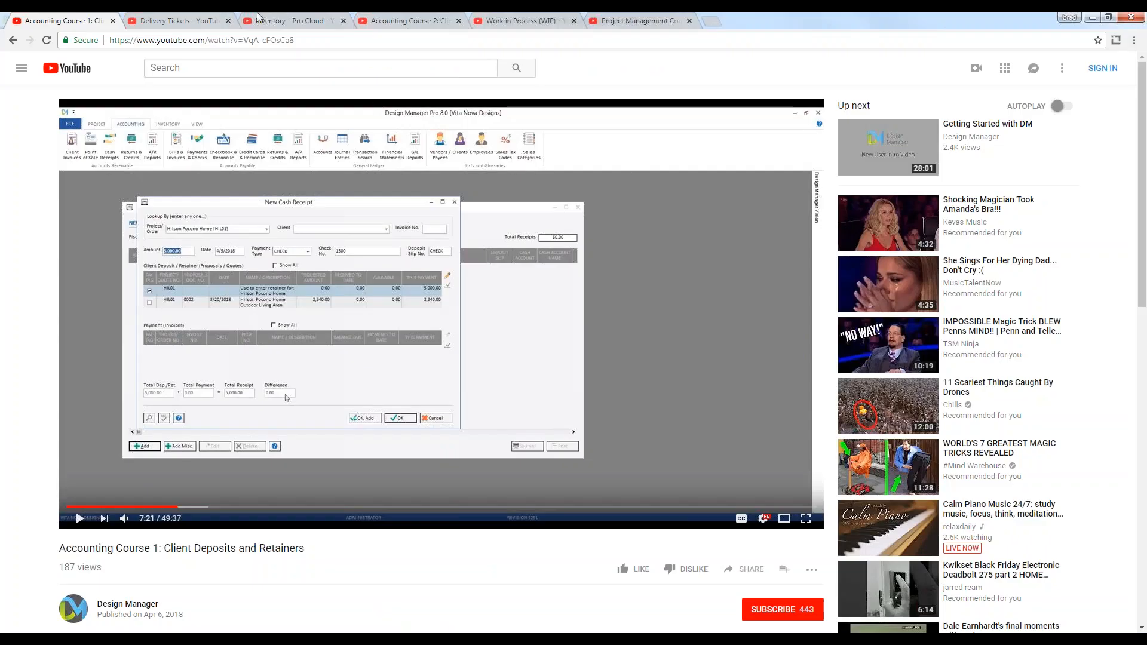
drag(60, 544, 350, 556)
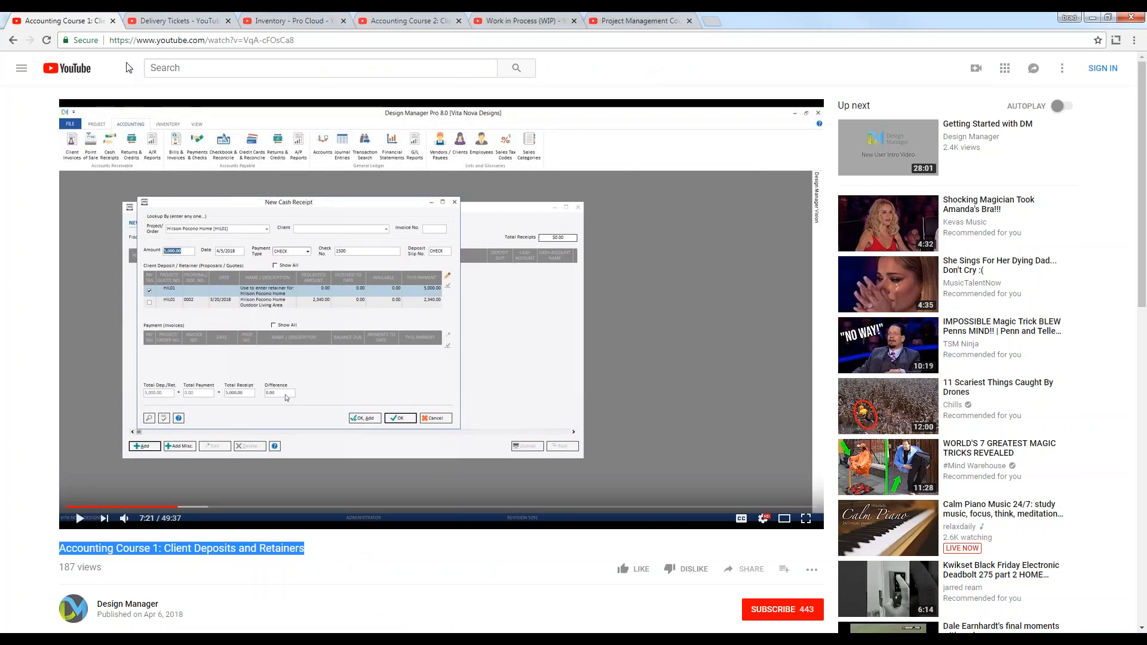
click(113, 21)
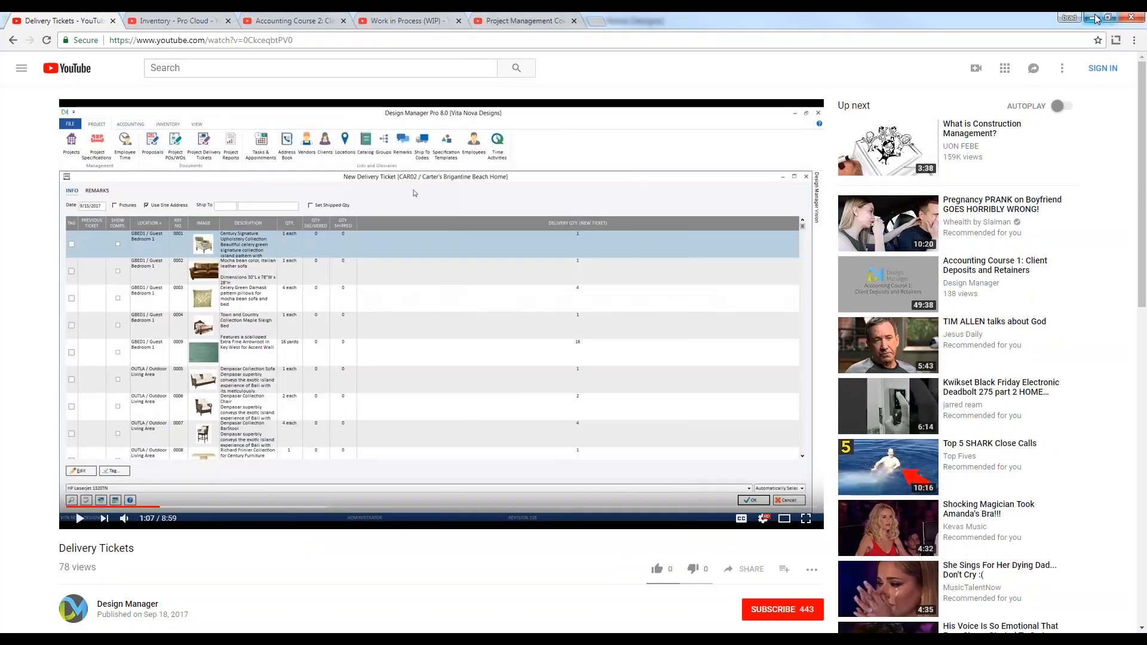
click(1094, 18)
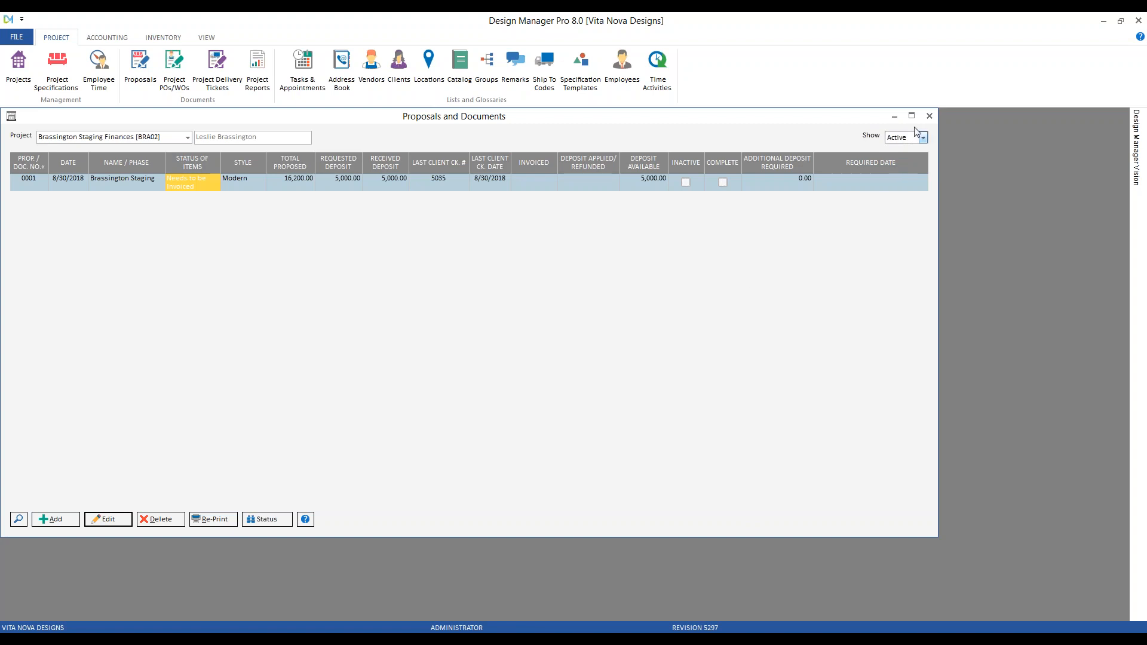
Step: Close the proposals list and start a new cash receipt for project BRA02
click(930, 116)
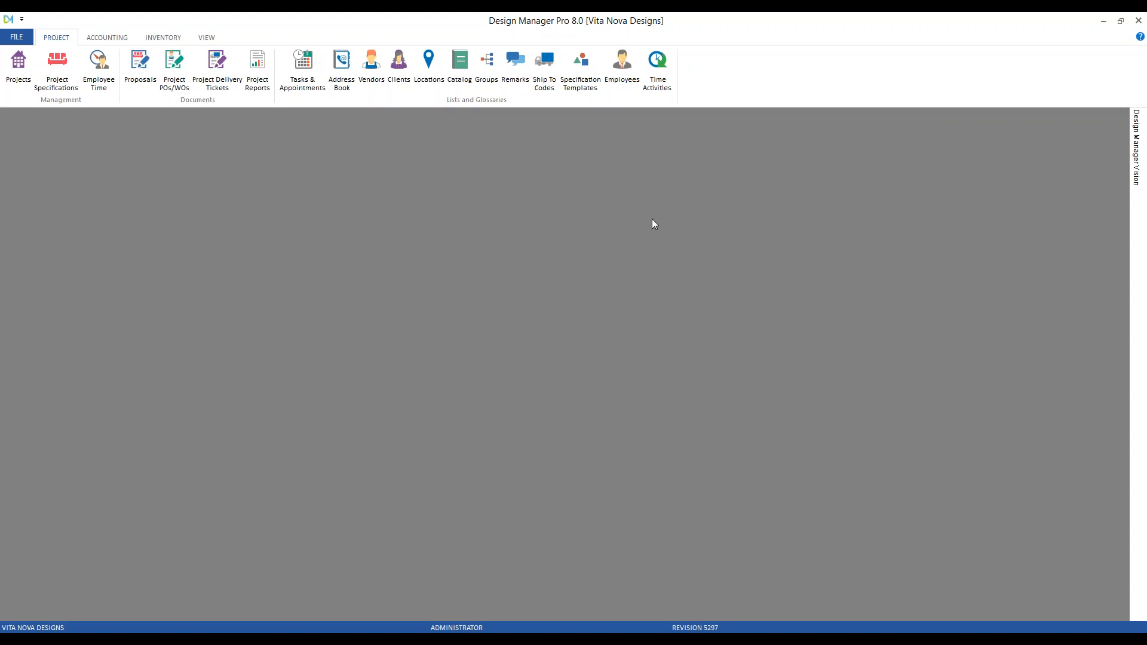
click(115, 37)
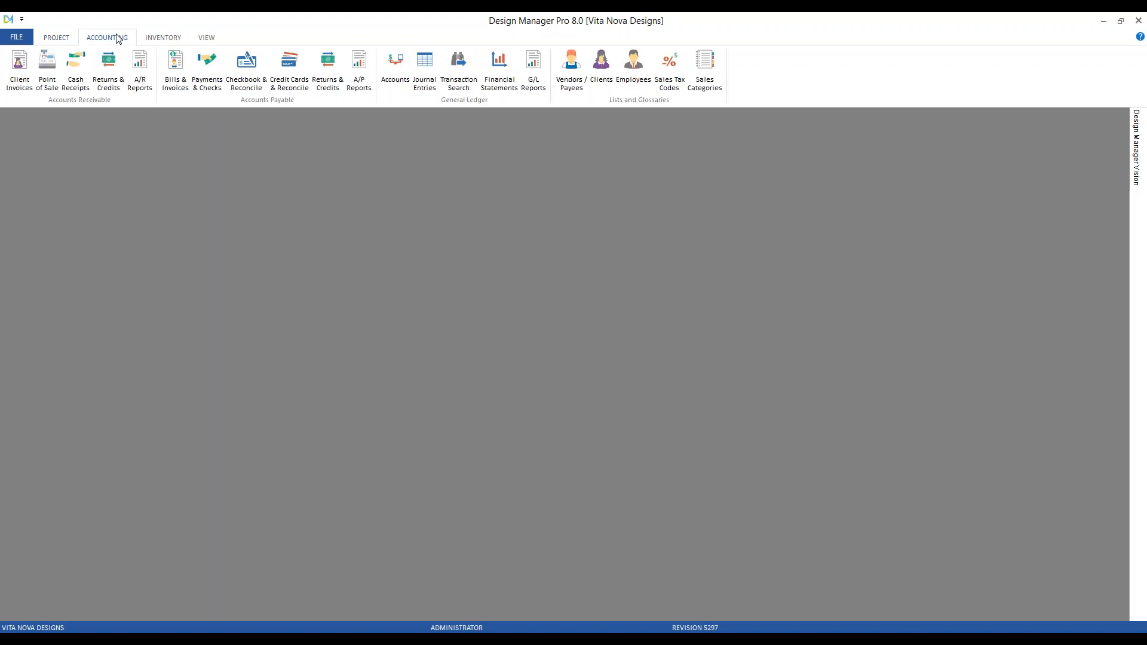
click(84, 76)
drag(185, 216, 144, 167)
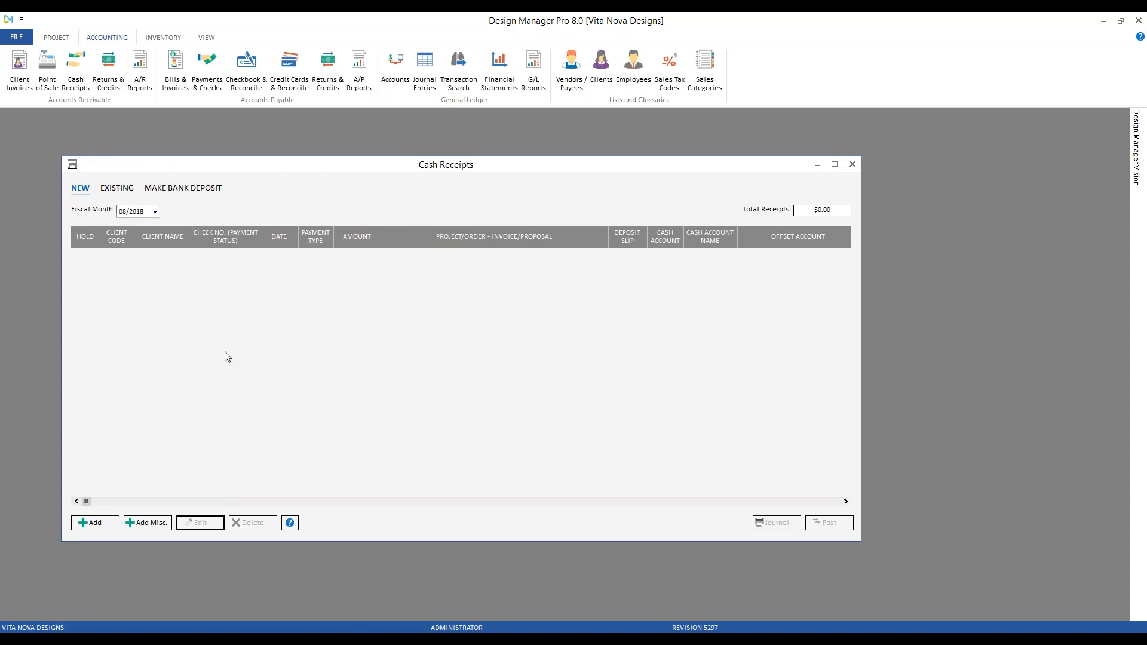
click(106, 524)
drag(128, 128, 233, 152)
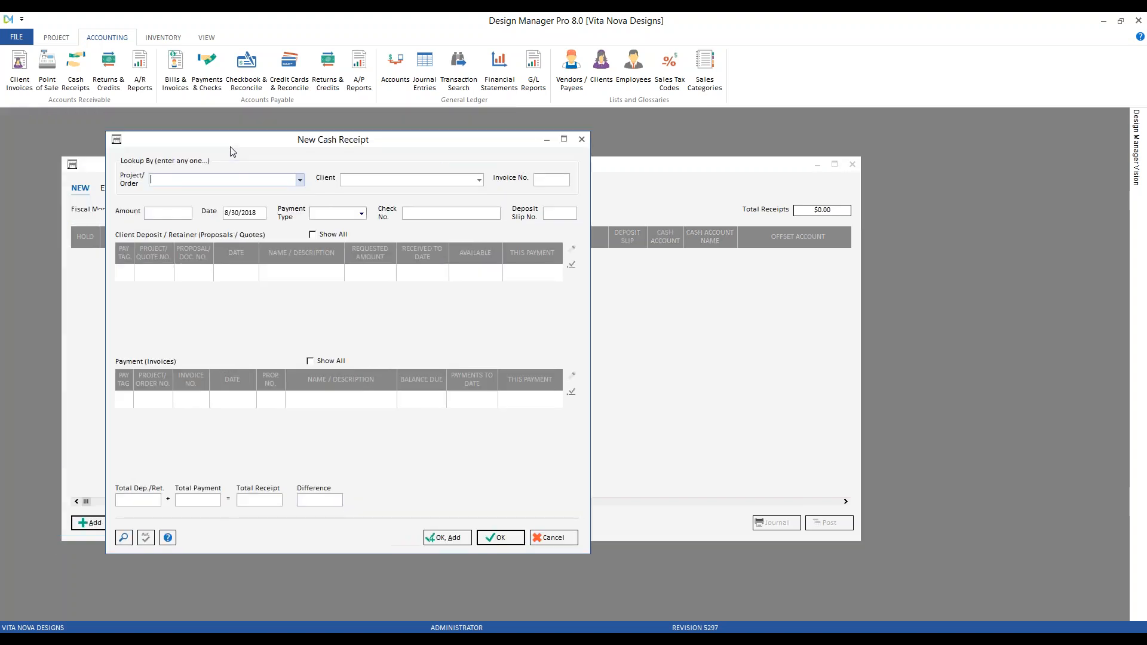
text(b)
key(Down)
key(Return)
key(Tab)
key(Tab)
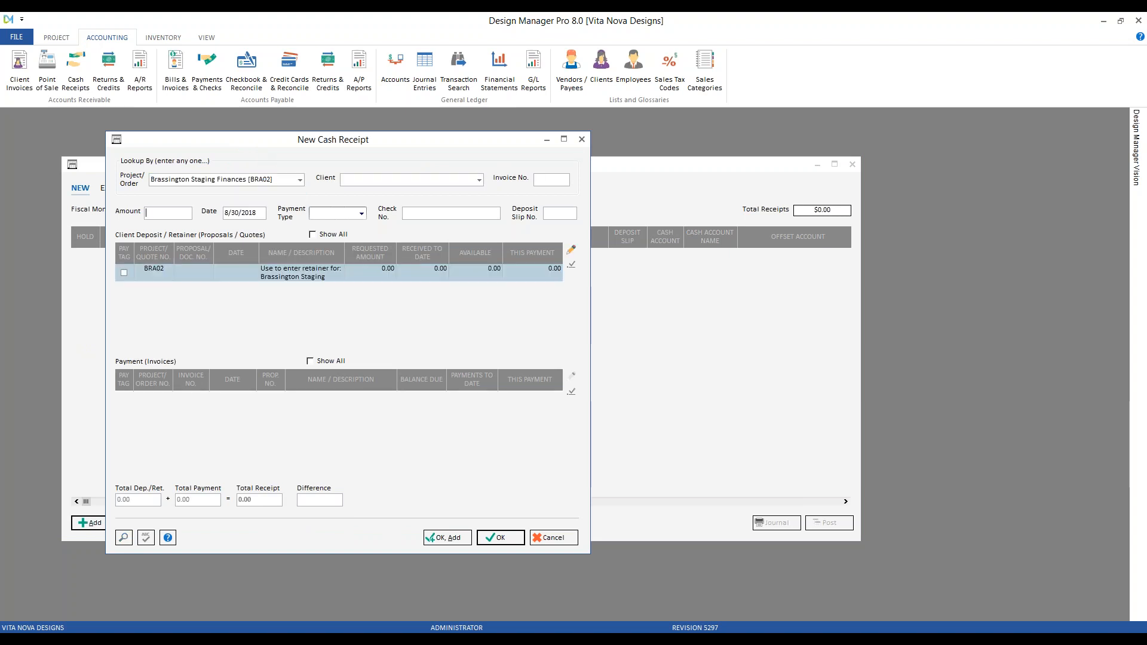
Step: Set the receipt's amount to 1,500, payment type to CHECK and check number to 5035
text(1500)
key(Tab)
key(Tab)
text(c)
key(Tab)
text(5035)
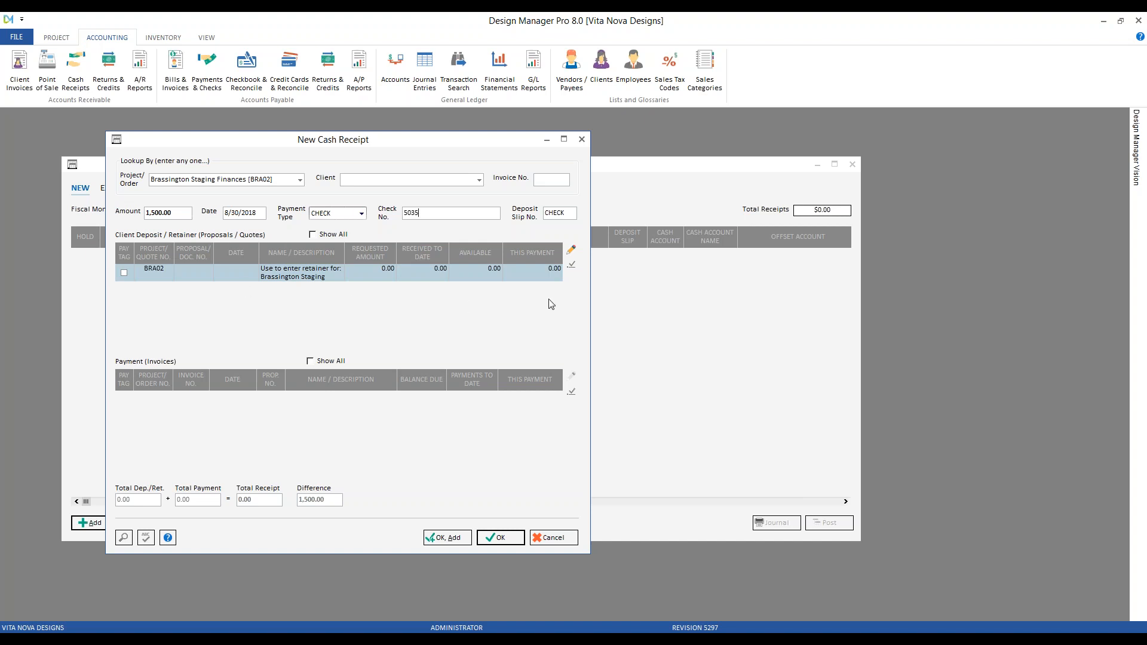
Step: Apply 1,500 to the project's retainer line, describe it with the client's surname and "sec. deposit", and save the receipt
click(572, 254)
drag(199, 253, 279, 303)
text(1500)
key(Tab)
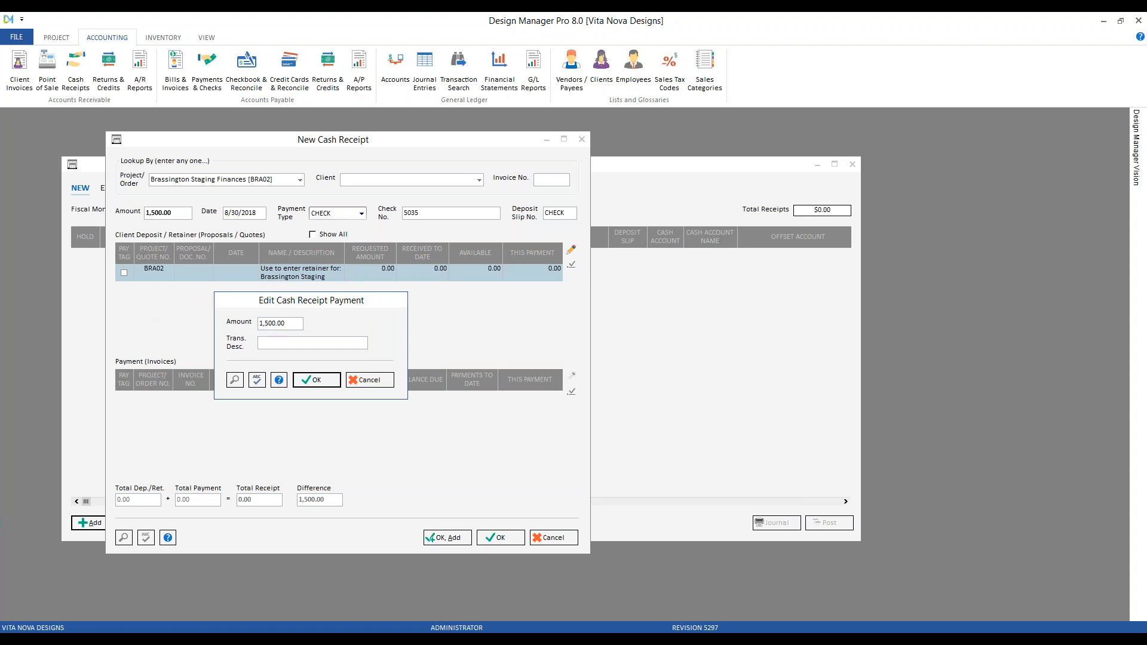
text(brassington sec. deposit)
click(316, 380)
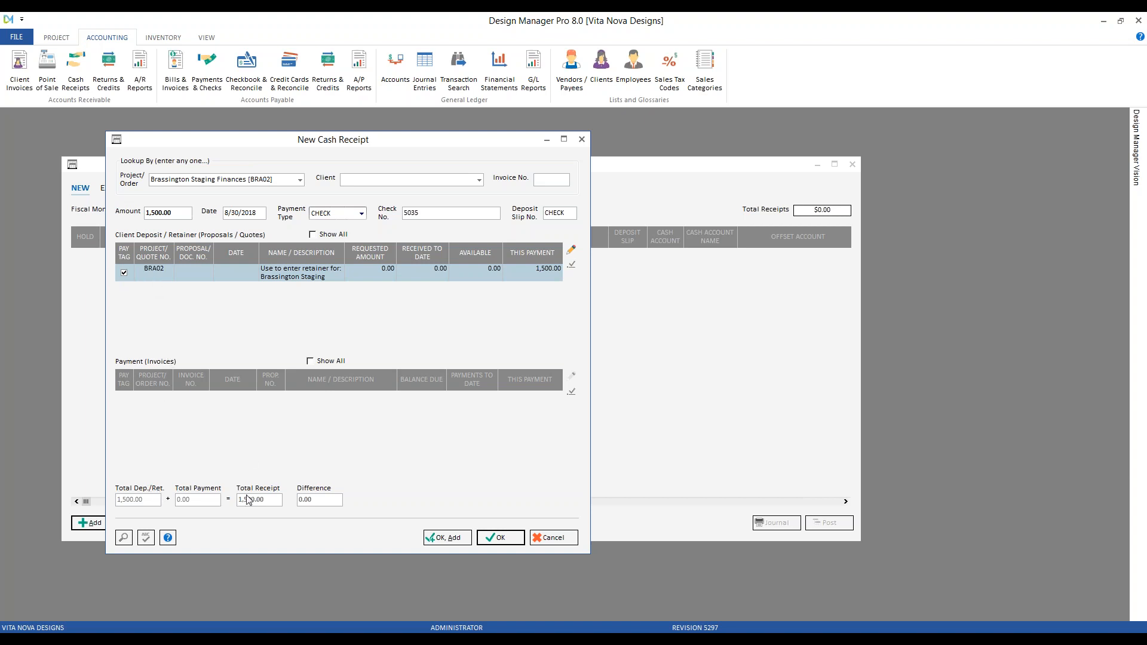
click(500, 532)
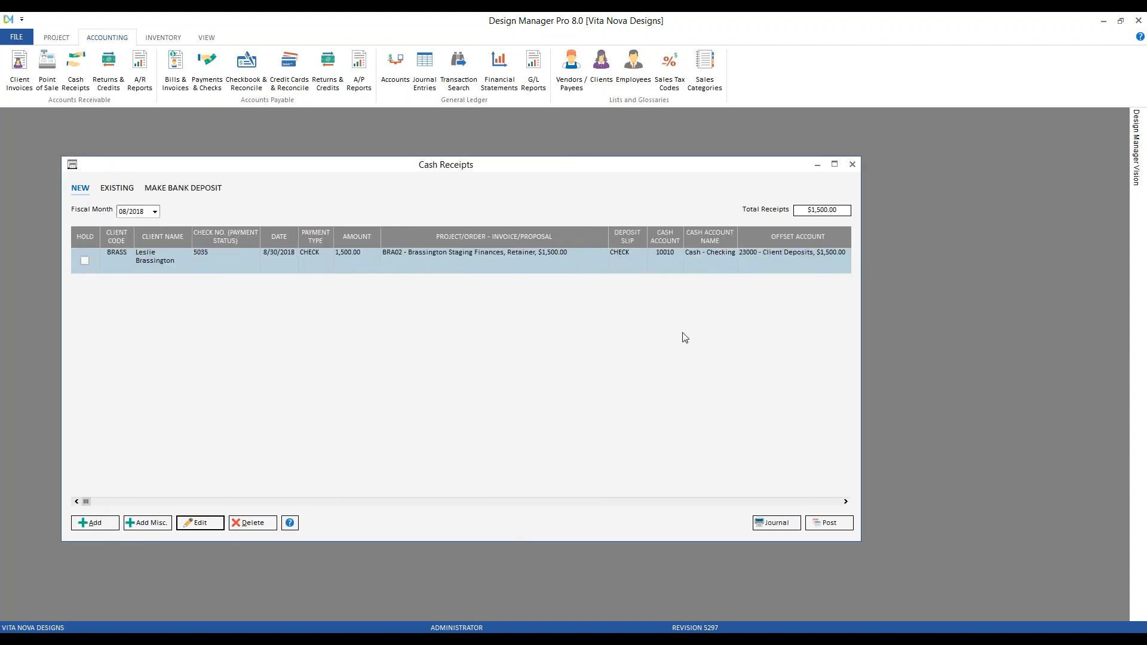
Step: Post the new retainer receipt into fiscal month 08/2018 and close the cash receipts window
click(835, 522)
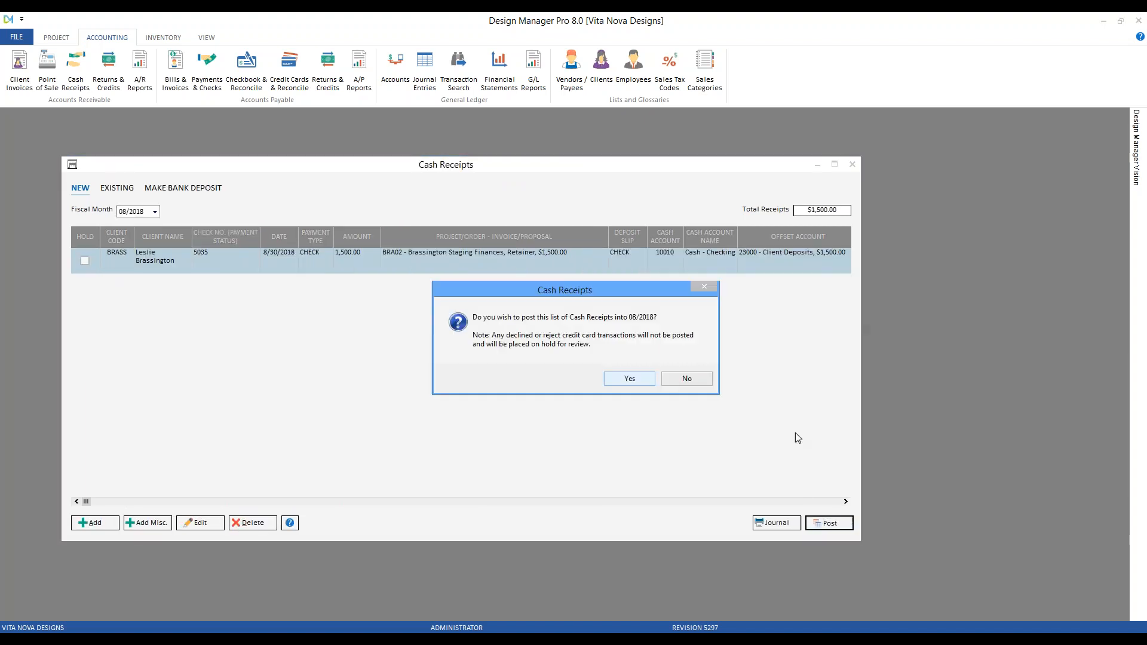
click(631, 380)
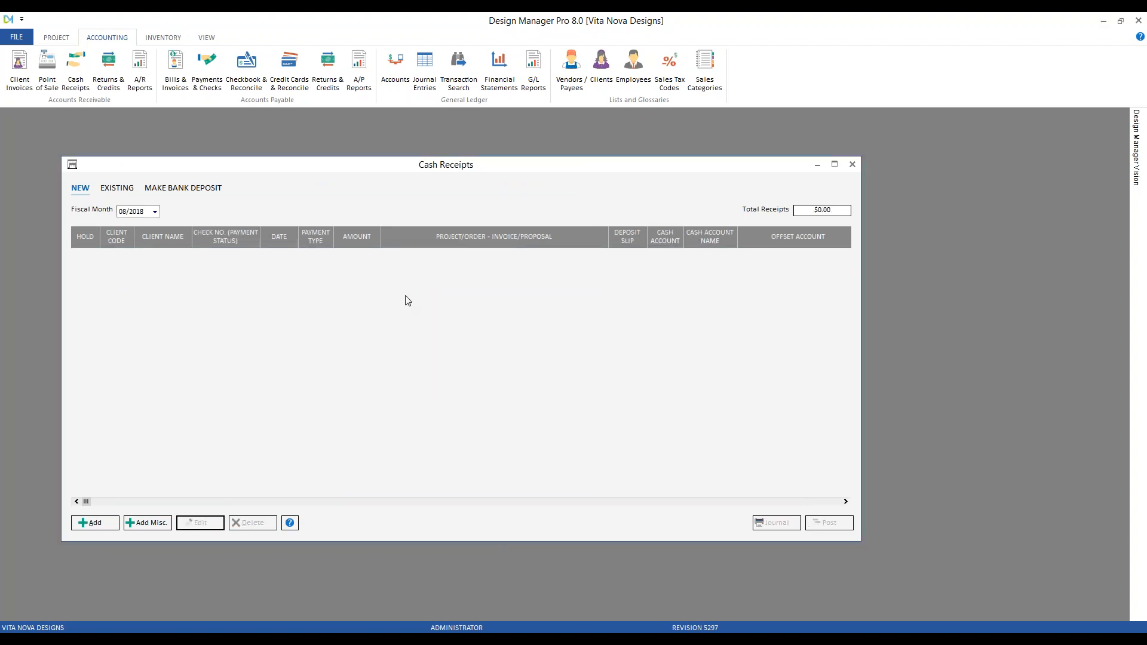
click(852, 164)
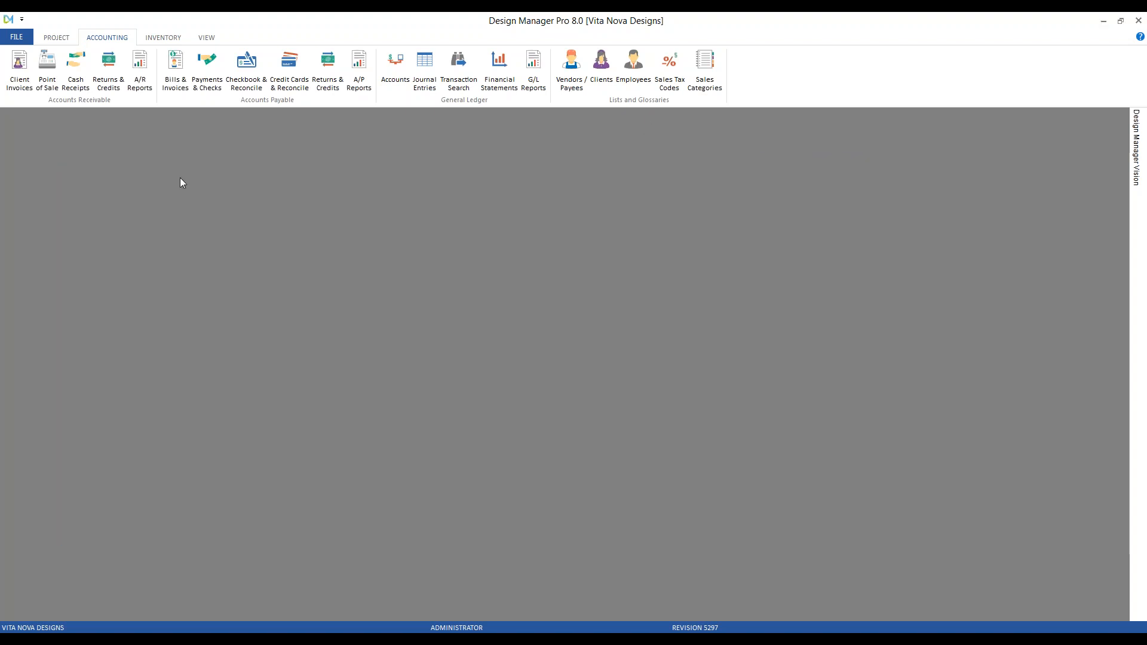
Step: Open the project reports and add the Deposit Analysis report to the favorites
click(57, 38)
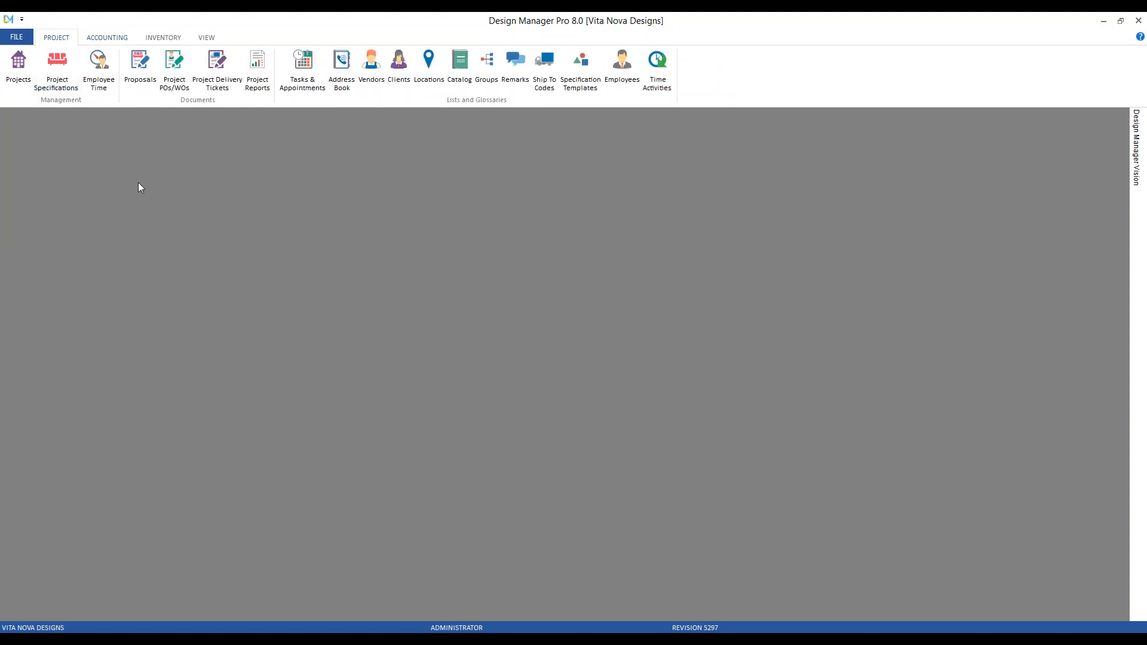
click(257, 66)
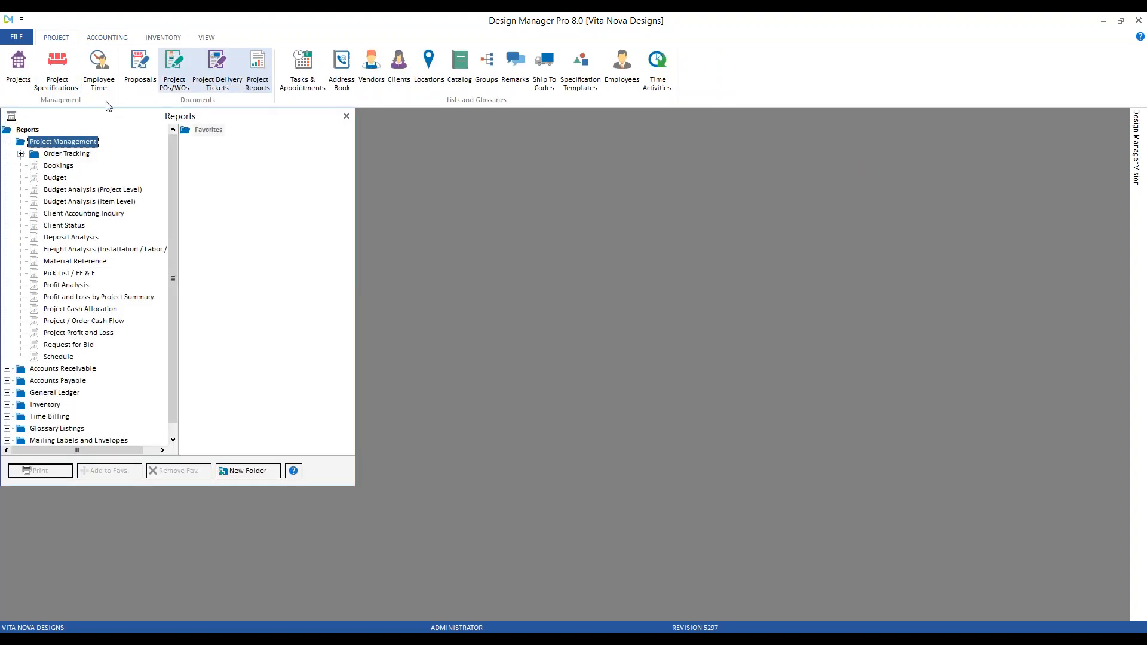
click(79, 238)
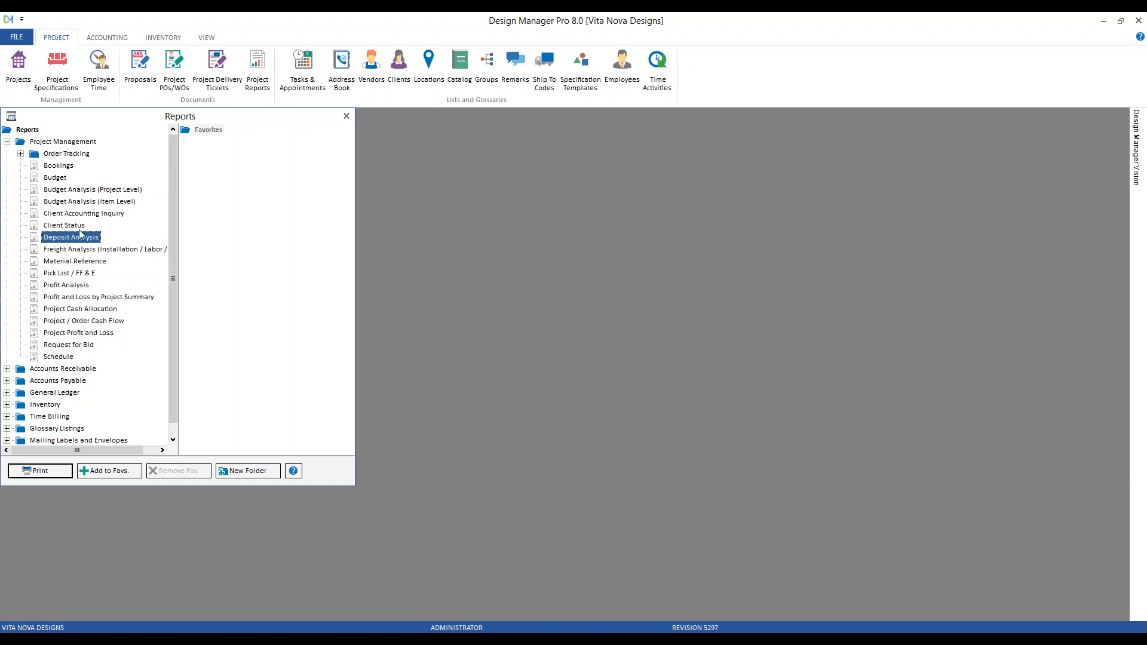
click(111, 472)
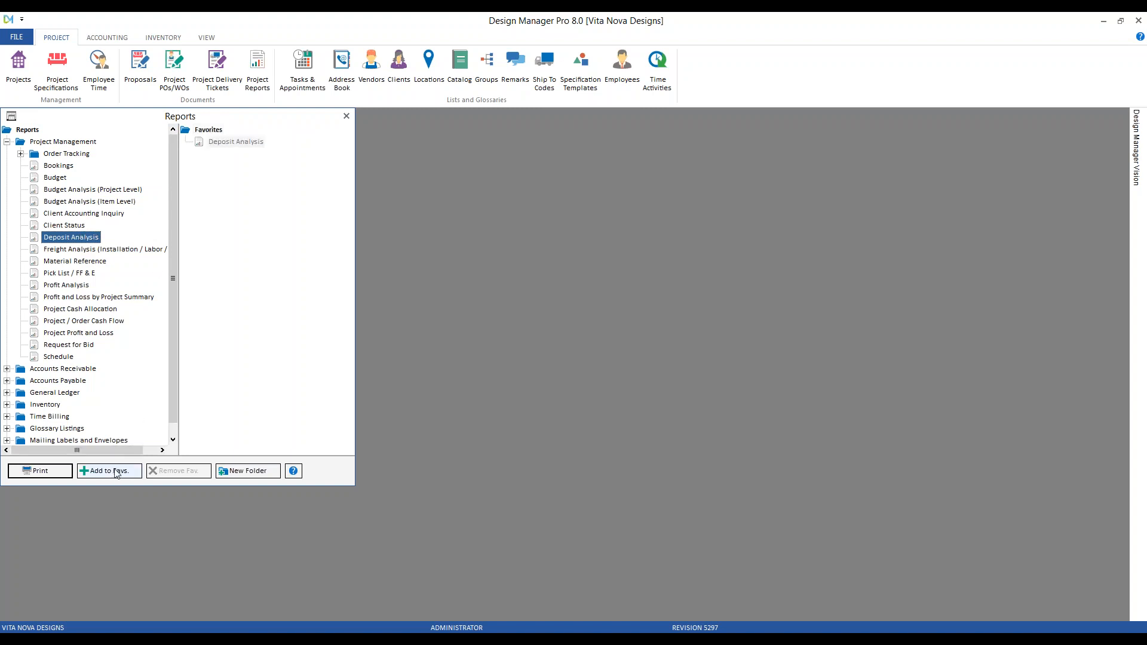
Step: Run the favorite Deposit Analysis report for project BRA02 and display its print preview
click(232, 143)
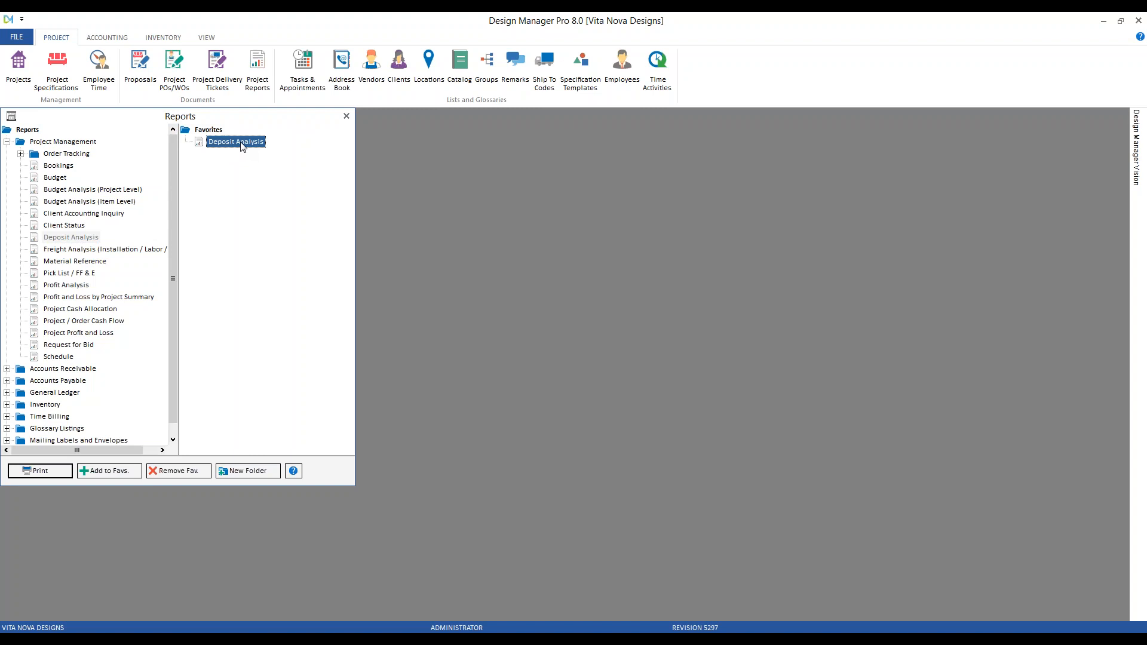
double_click(237, 142)
text(br)
key(Down)
key(Return)
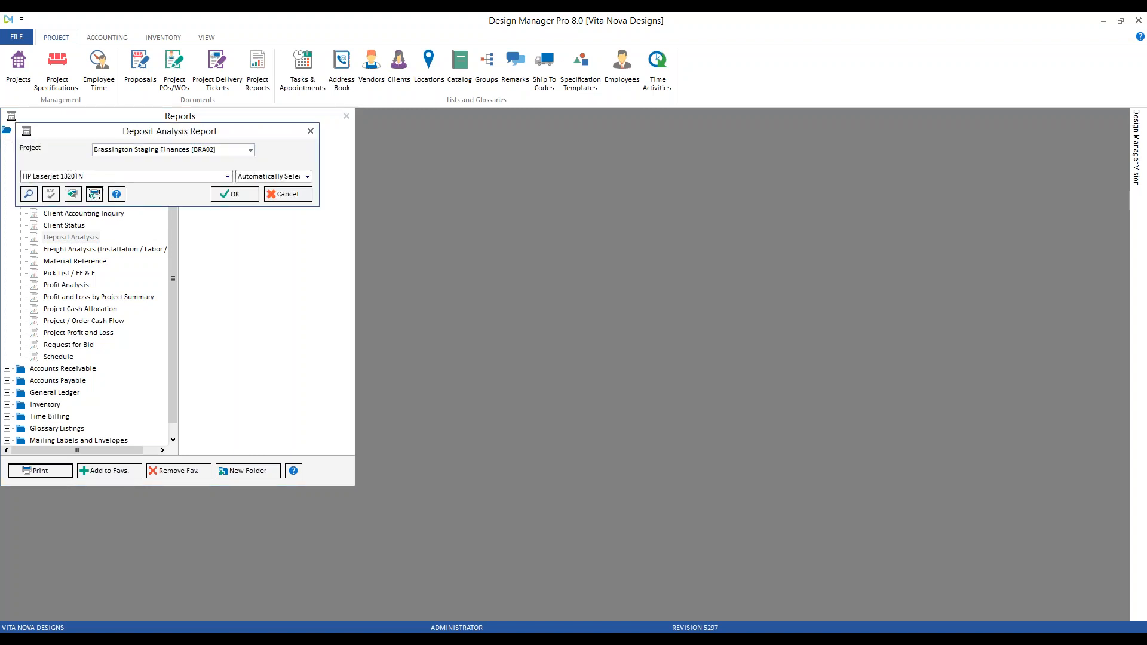
click(234, 196)
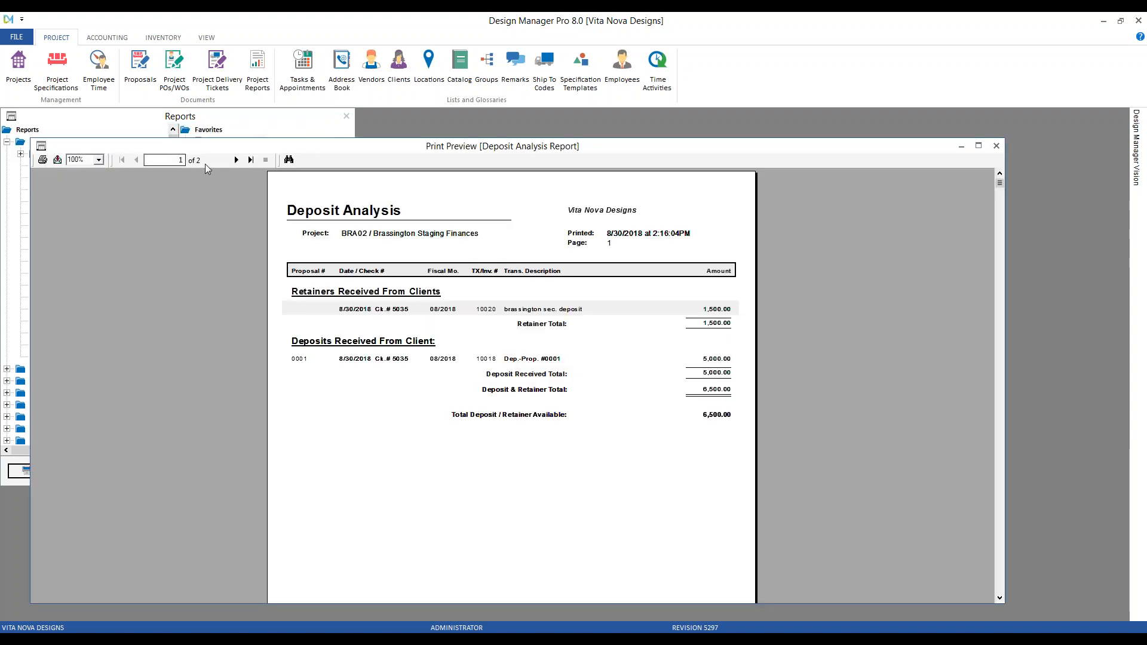
Step: Examine the retainers and deposits received in the Deposit Analysis preview, and close the preview and the reports window
click(98, 160)
click(88, 206)
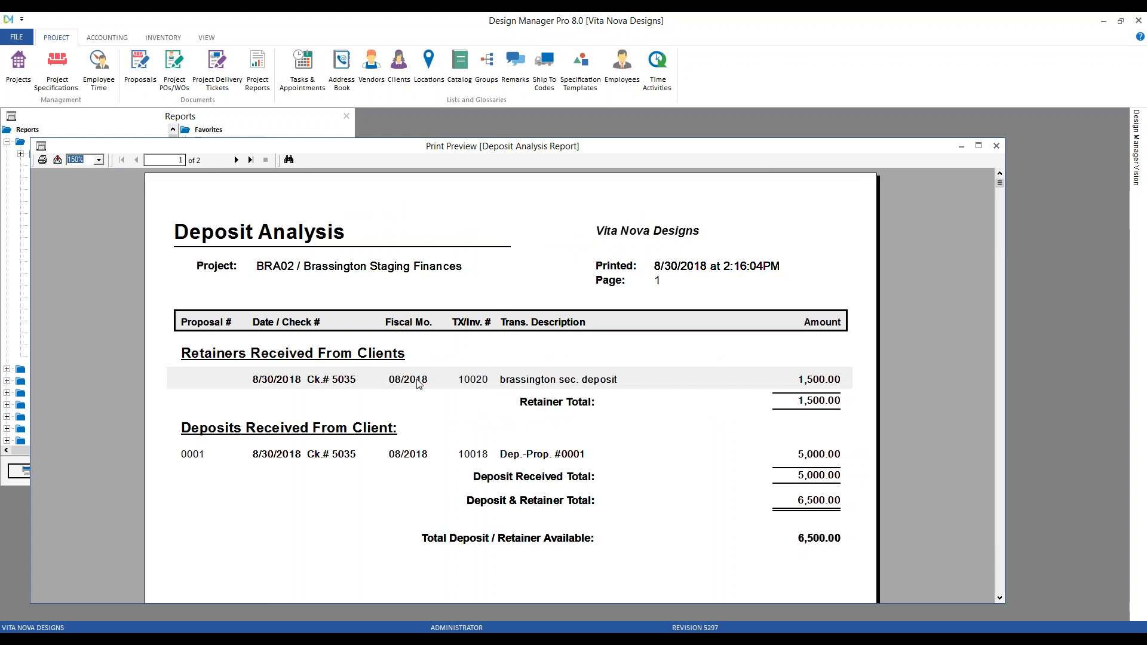
click(552, 384)
click(996, 146)
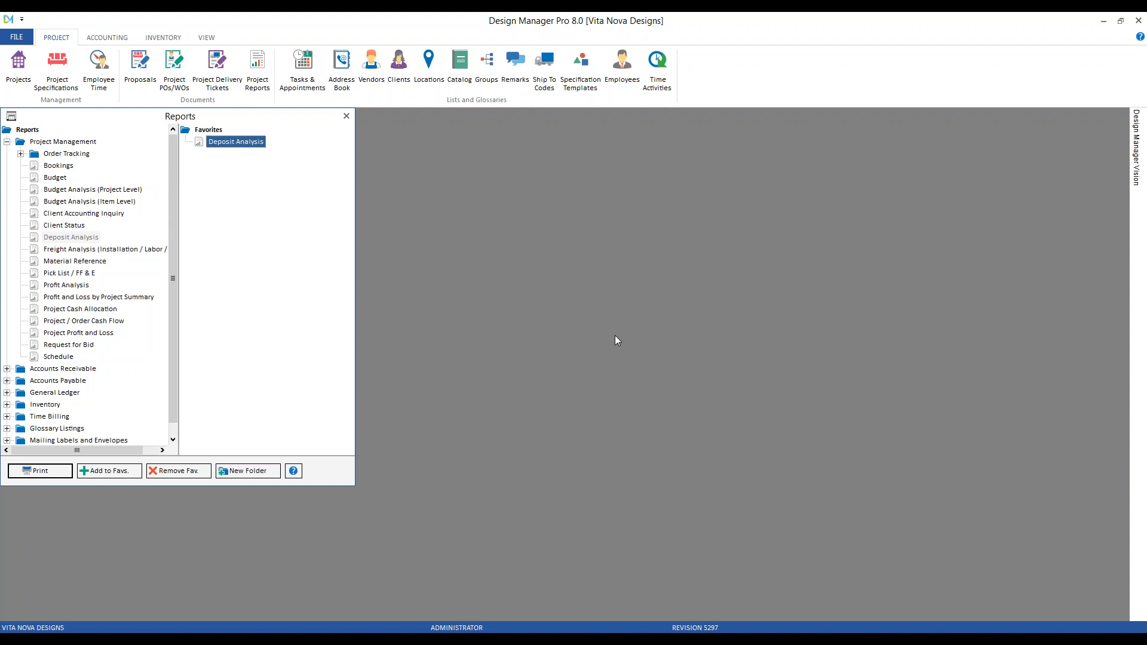
click(346, 117)
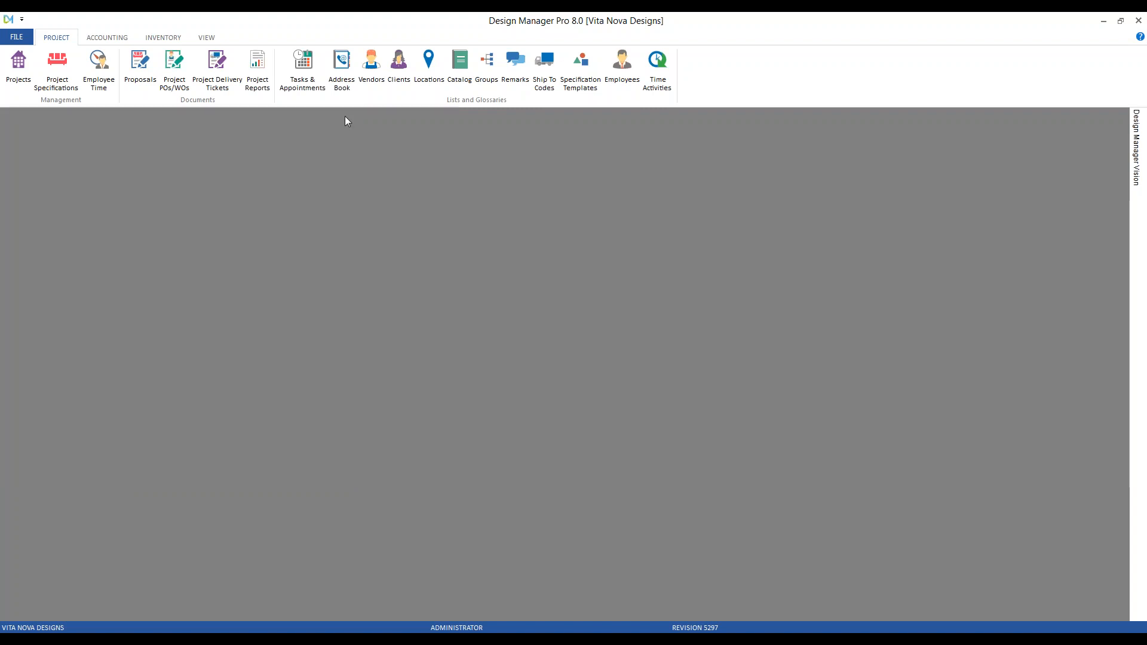
Step: Look up the accounts whose numbers start with 2 in the account glossary and select Client Security Deposit
click(109, 38)
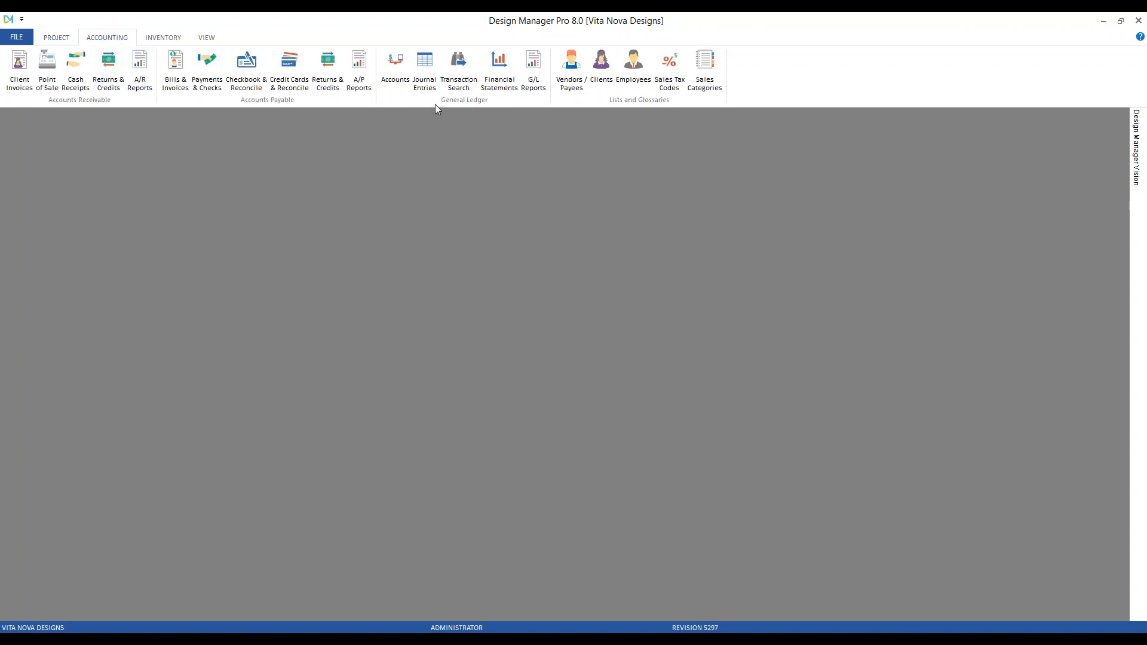
click(396, 68)
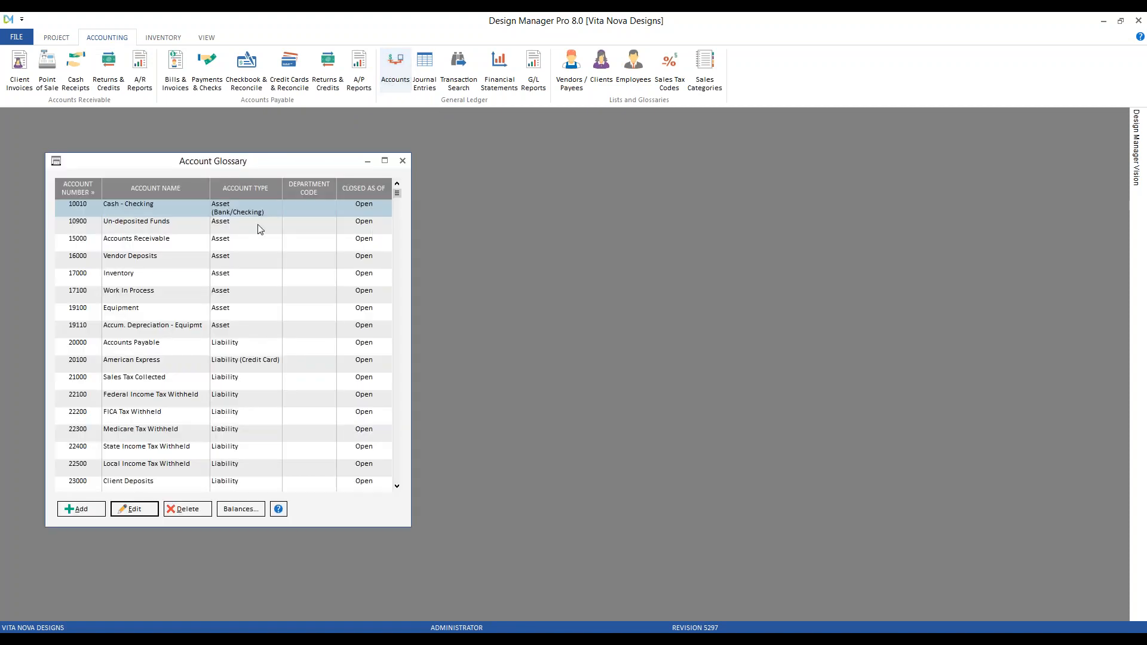
text(2)
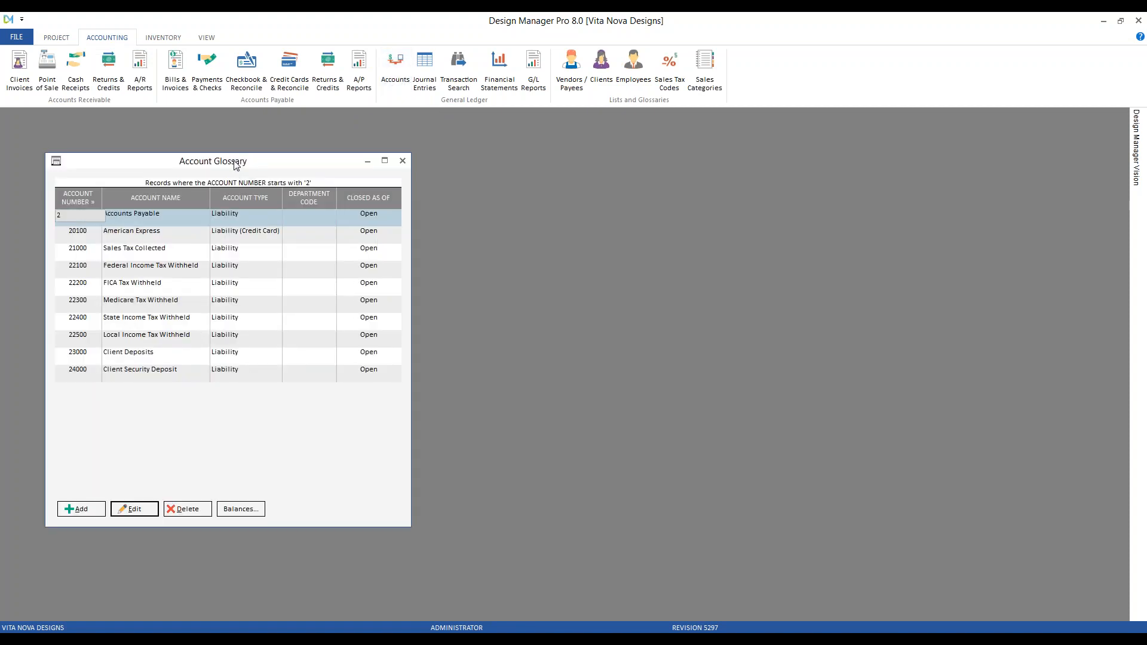
click(141, 374)
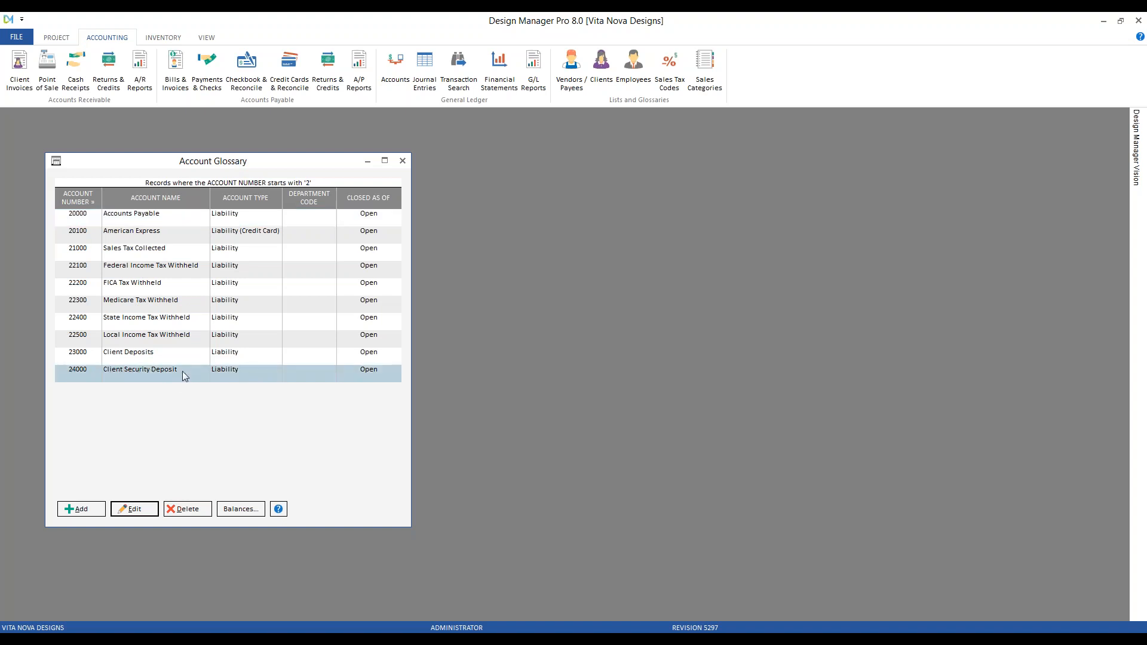
Step: Inspect the Client Security Deposit account's type, select the Client Deposits account for comparison, and close the account glossary
click(206, 374)
double_click(158, 375)
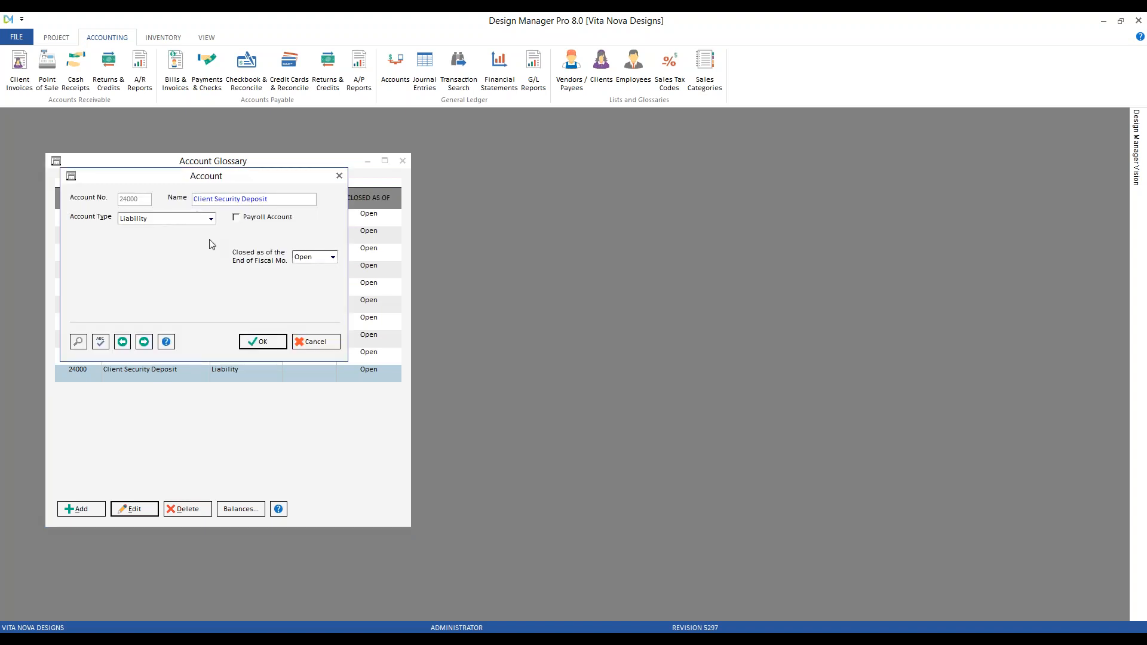
click(317, 343)
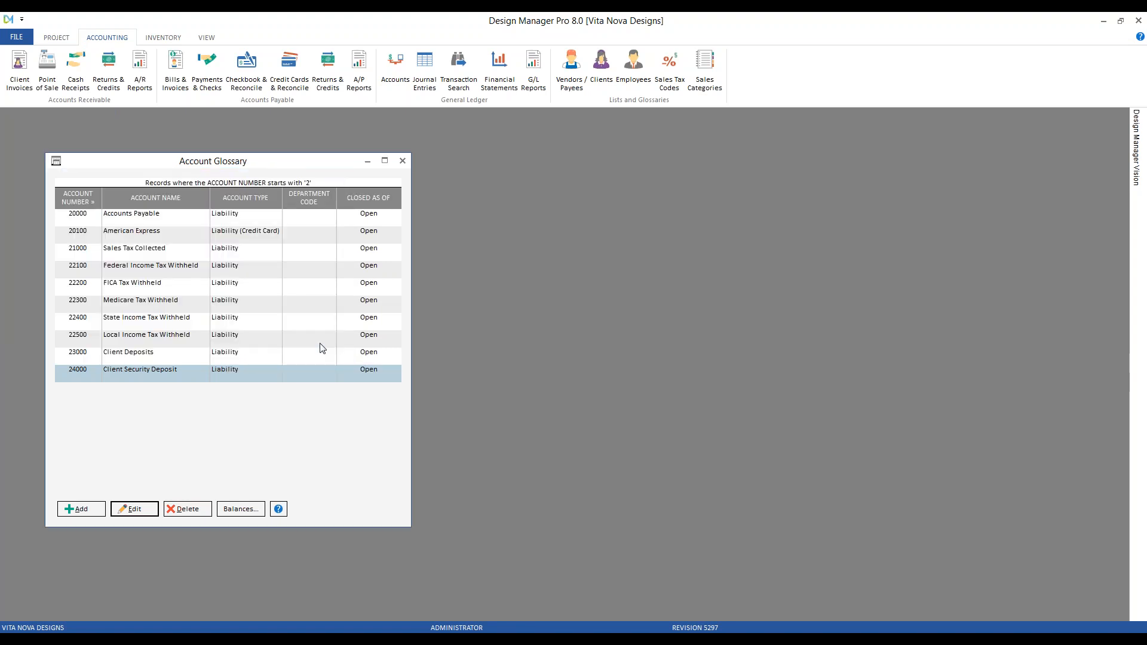
click(165, 357)
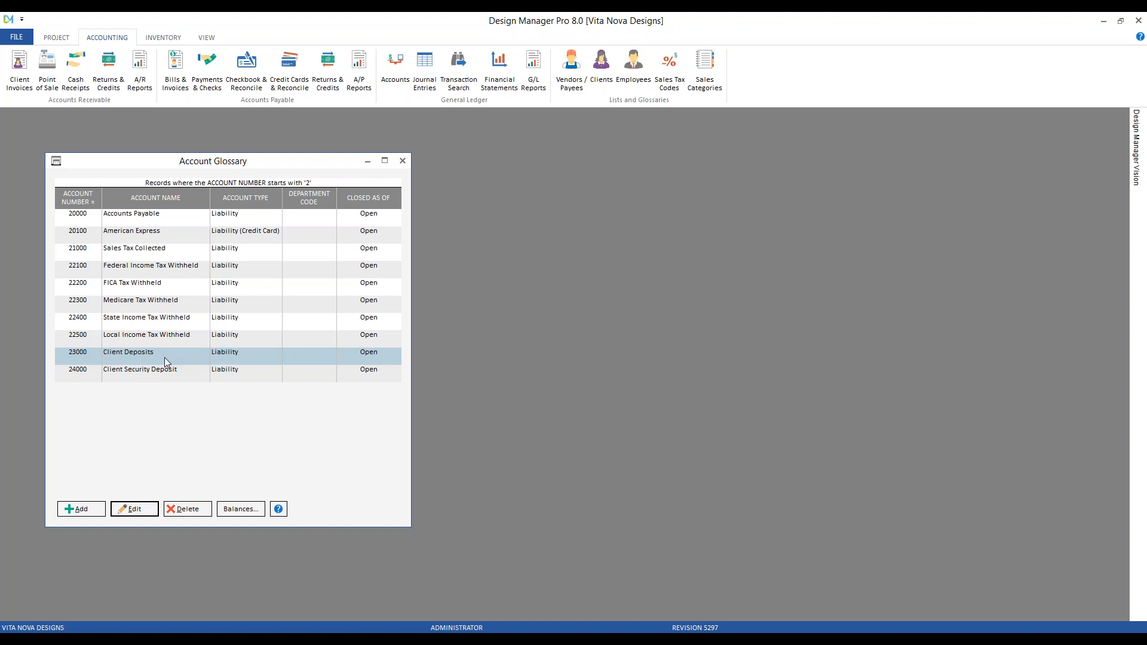
click(402, 161)
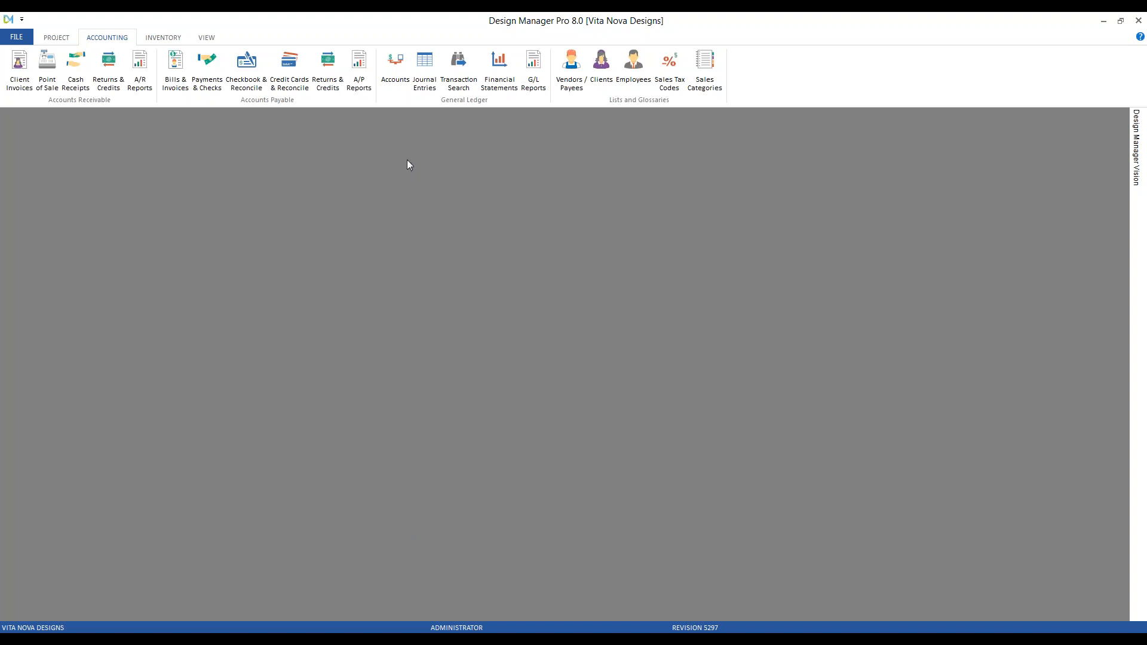
Step: Start a miscellaneous cash receipt with payment type CHECK and check number 5036
click(85, 69)
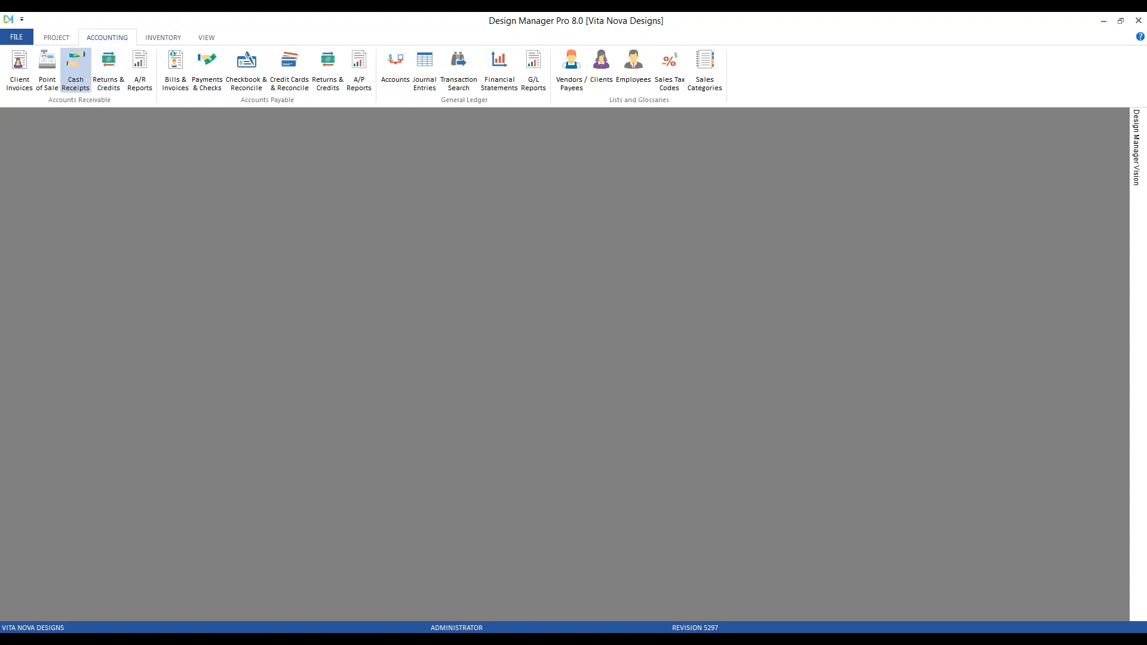
drag(221, 210, 201, 187)
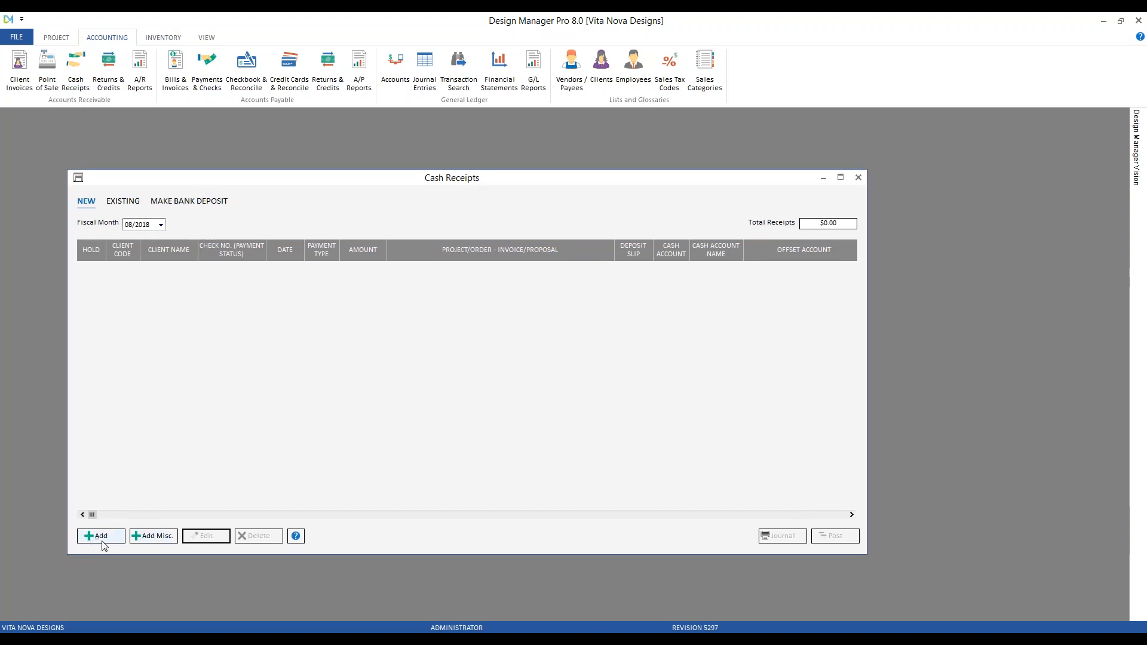
click(167, 537)
drag(228, 218, 243, 207)
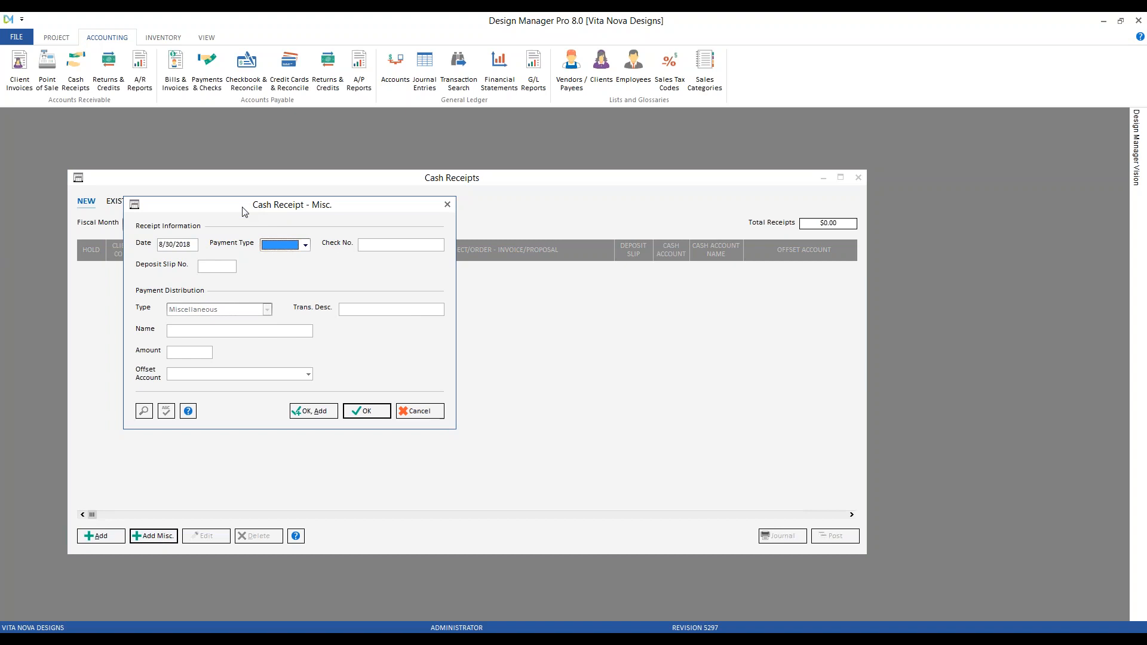
key(c)
key(Tab)
text(50)
text(36)
Step: Enter "Brass. security deposit" as both transaction description and name of the miscellaneous receipt, and set its amount to 1,000.00
text(Brass. secu)
text(rity depo)
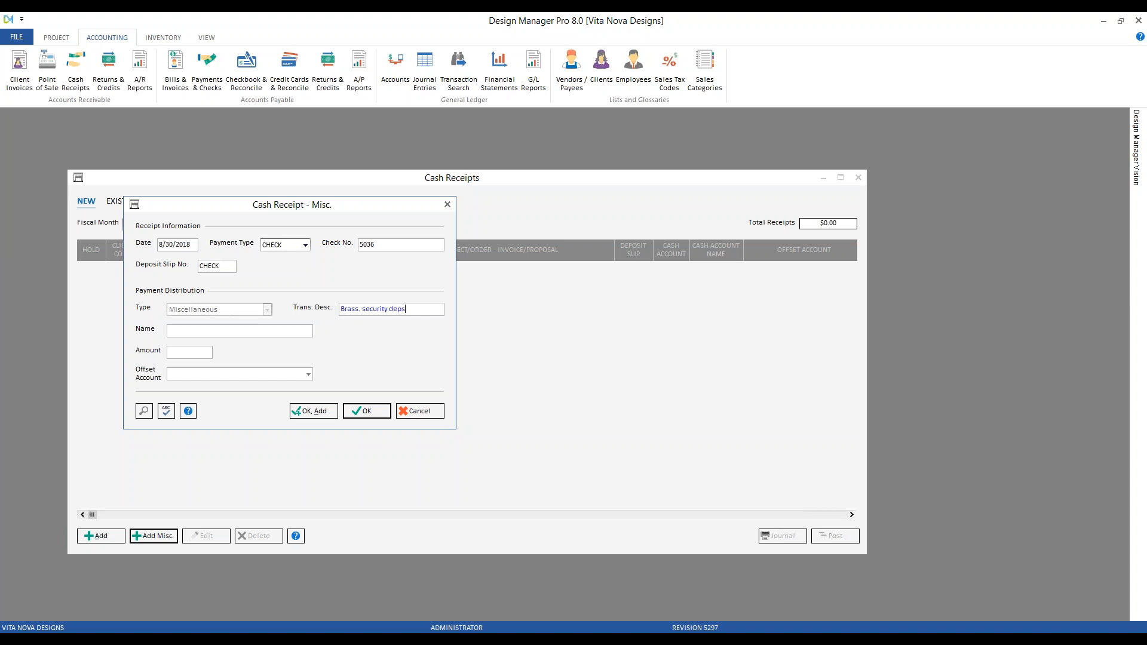
text(sit)
key(ctrl+a)
key(ctrl+c)
key(Tab)
key(ctrl+v)
text(00)
Step: Set the miscellaneous receipt's offset account to Client Security Deposit [24000] by looking up accounts starting with 24
click(242, 374)
click(309, 376)
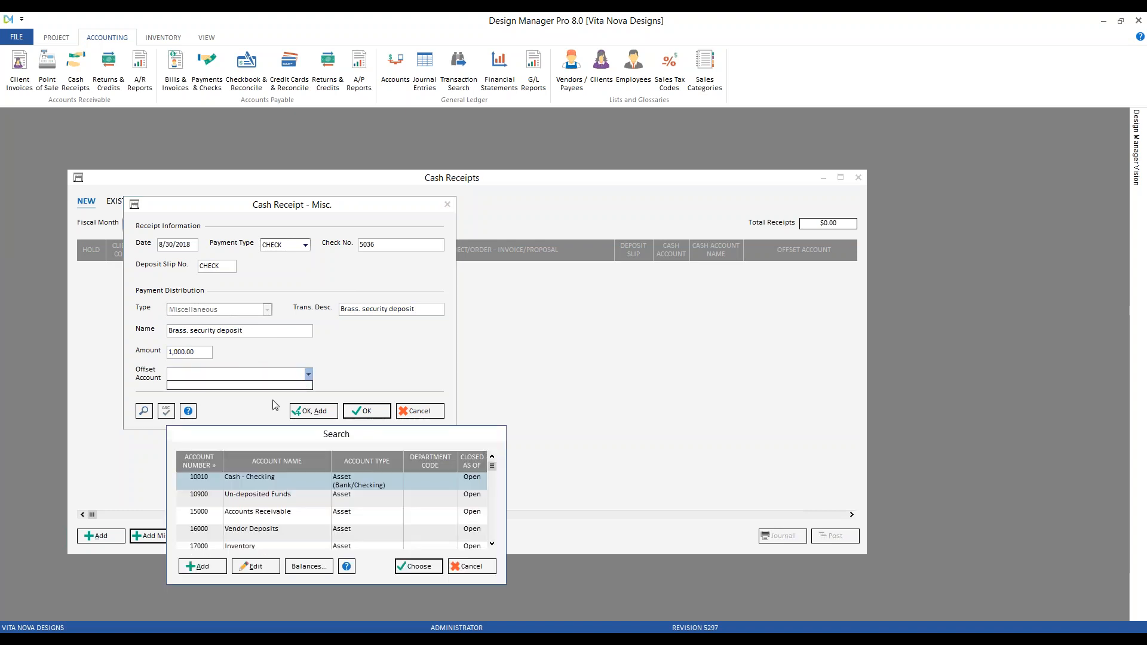
text(24)
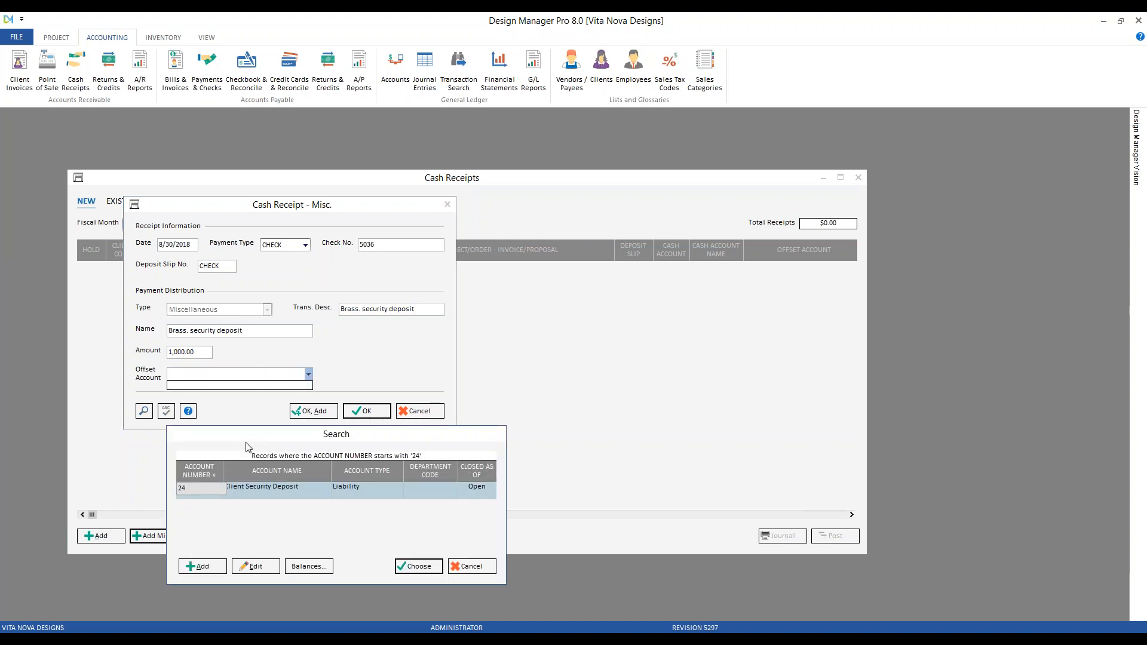
key(Return)
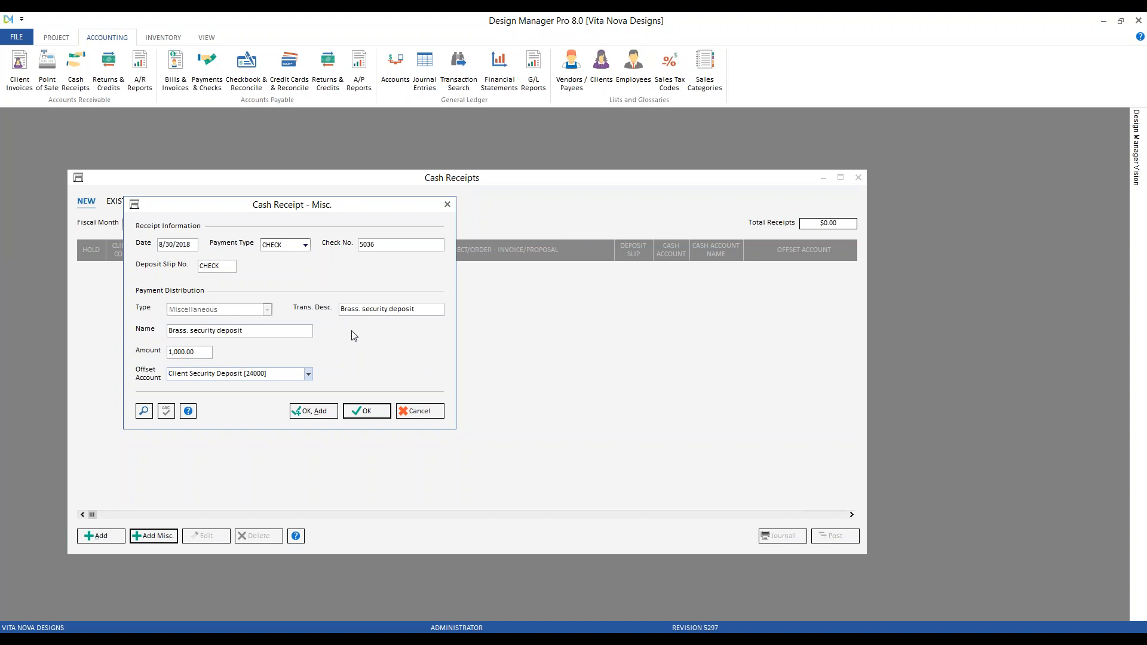
Step: Save the miscellaneous security deposit receipt and post it from the new cash receipts
click(383, 412)
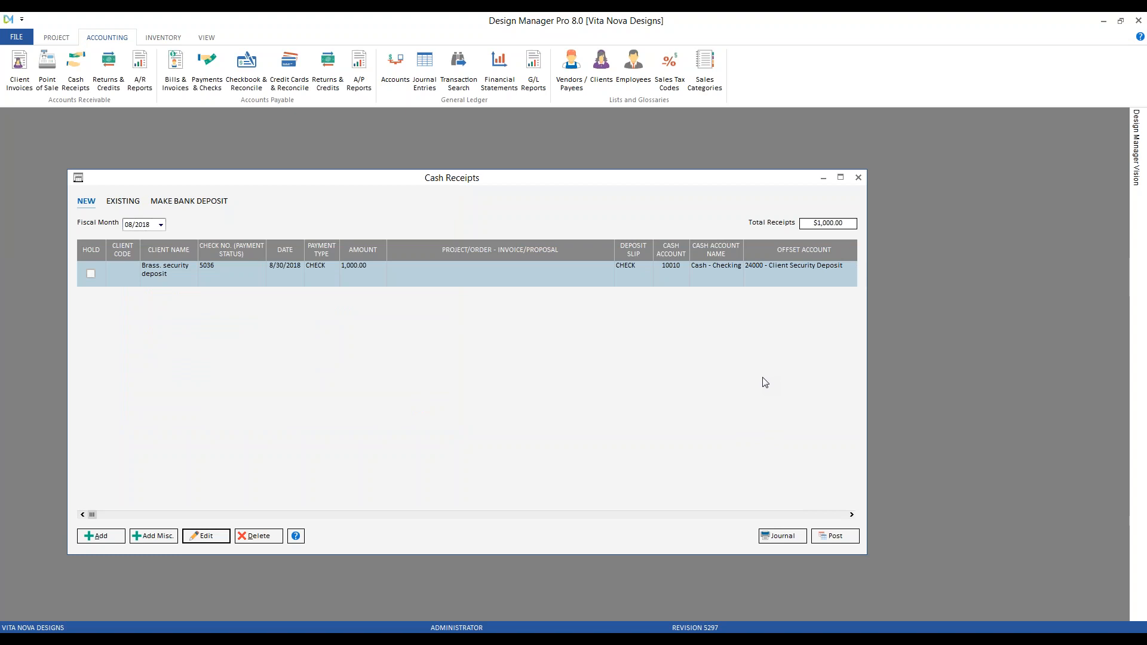
click(836, 535)
click(628, 379)
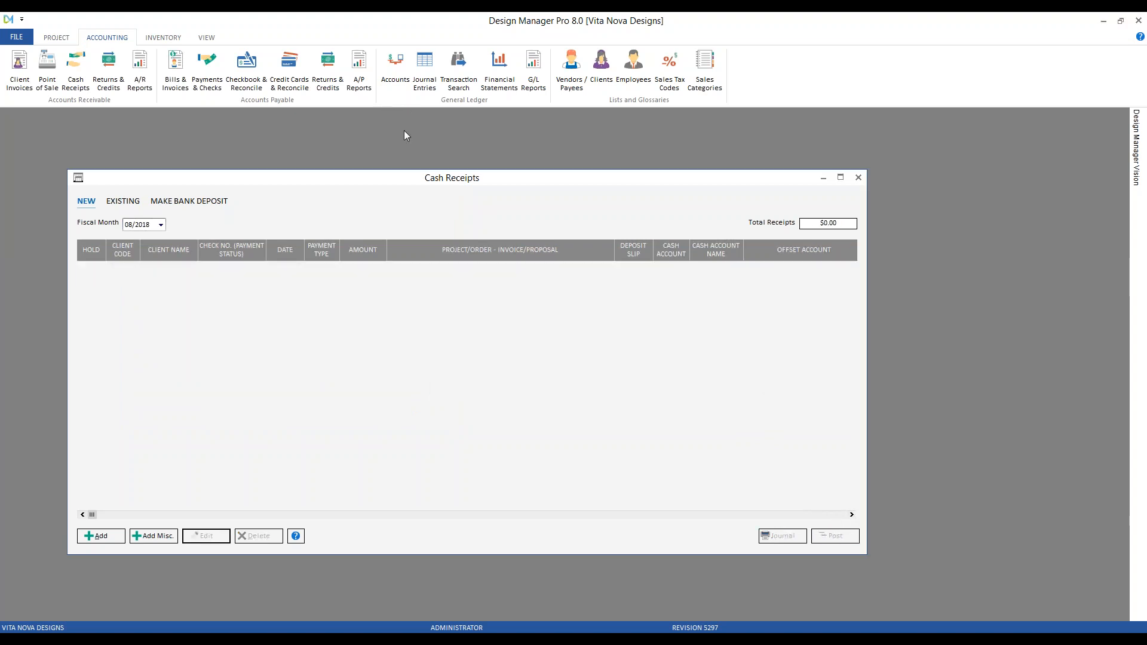
Step: Open the general ledger reports and add the Account Inquiry report to the favorites
click(541, 65)
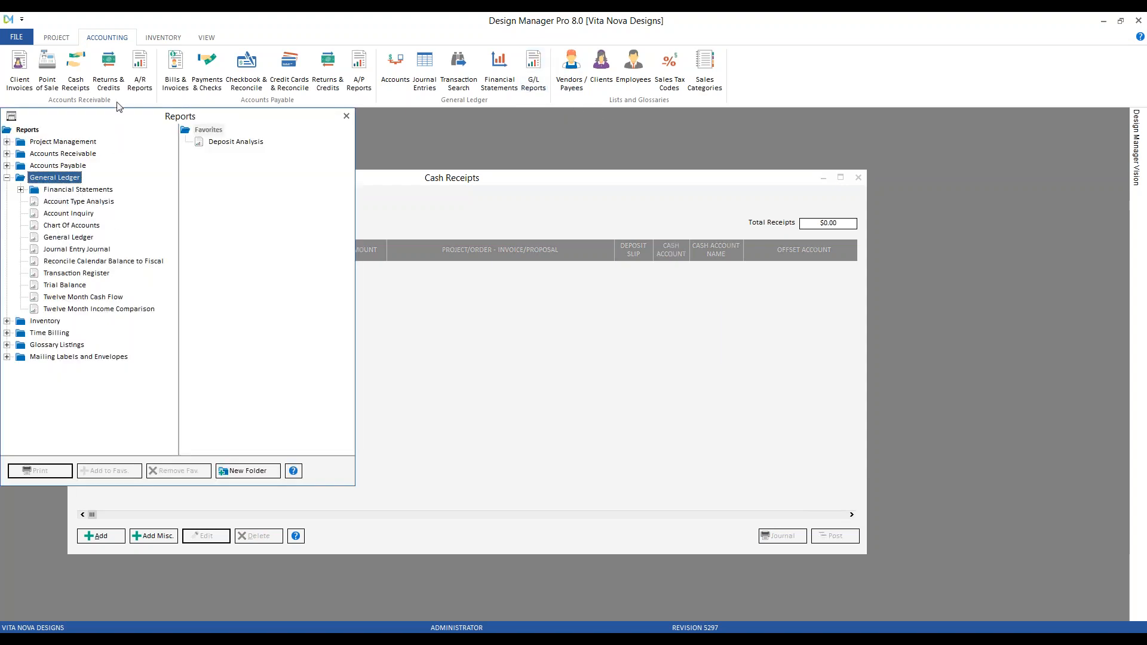
drag(116, 117, 141, 123)
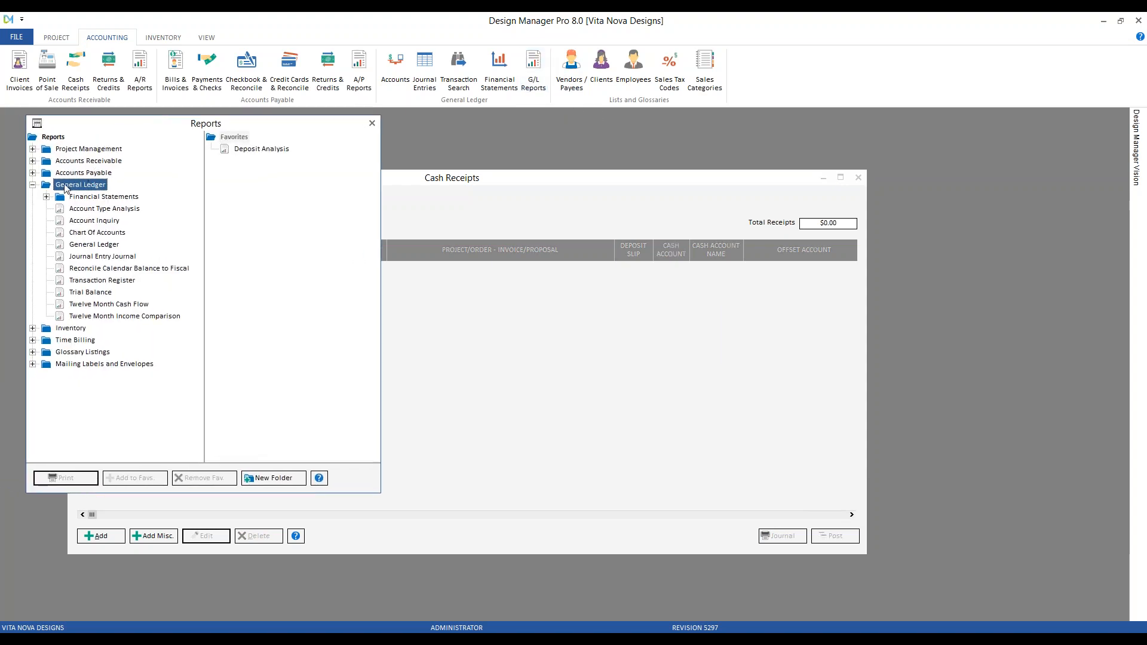
click(82, 223)
click(134, 479)
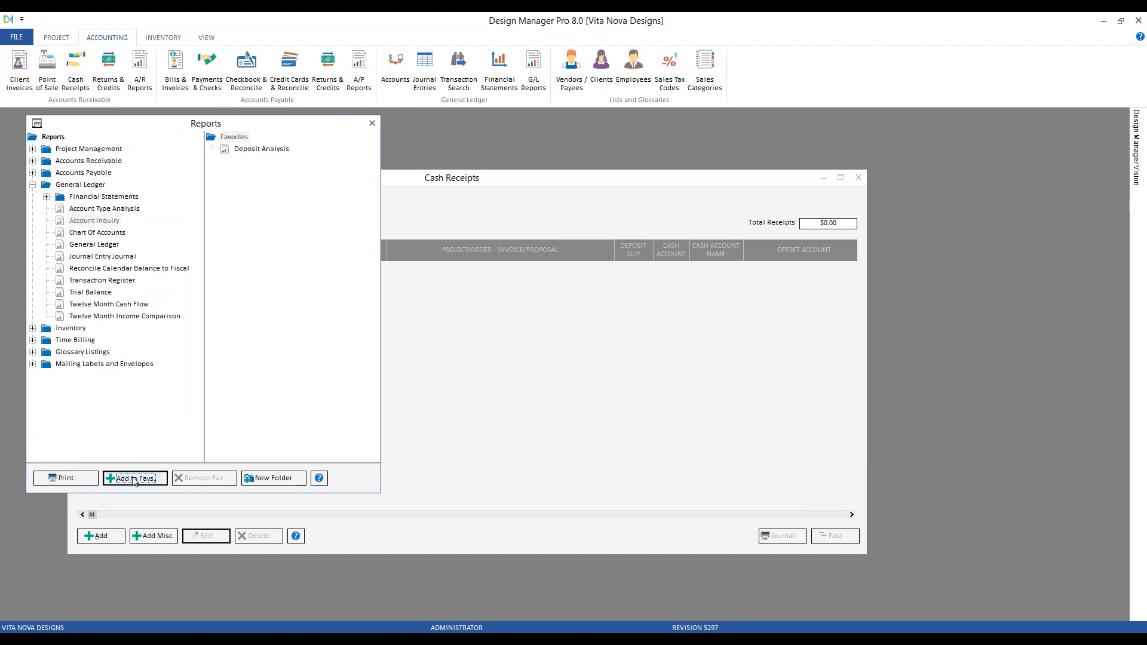
Step: Run the Account Inquiry report from the favorites for account 24000 in fiscal month 08/2018
double_click(264, 161)
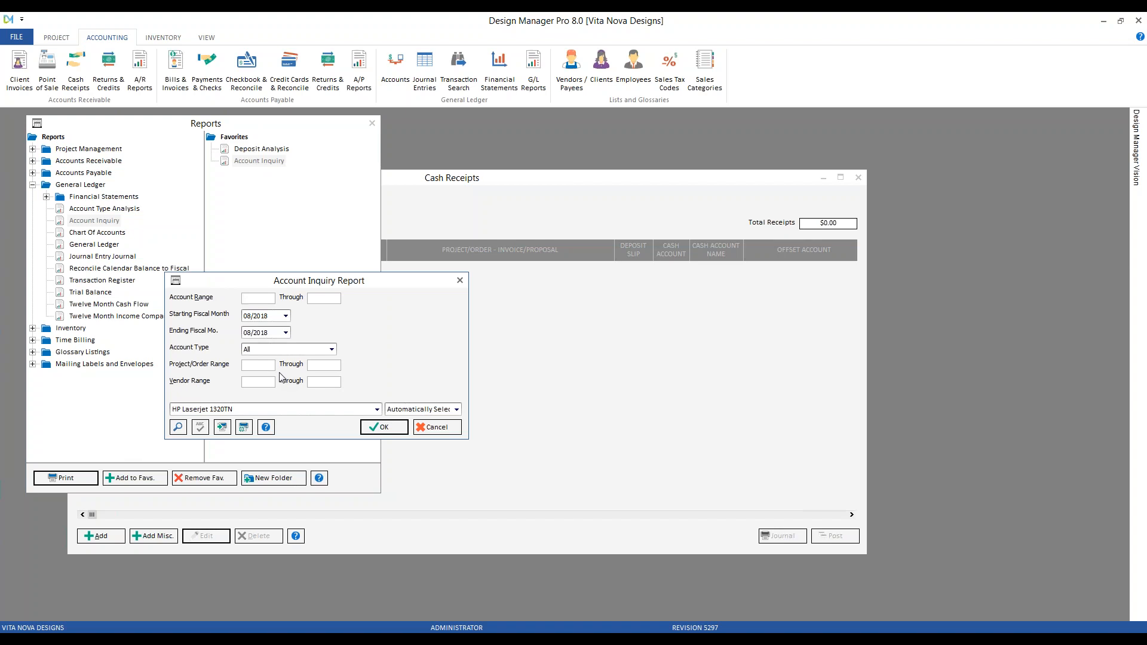
text(214)
text(000)
key(Tab)
click(384, 427)
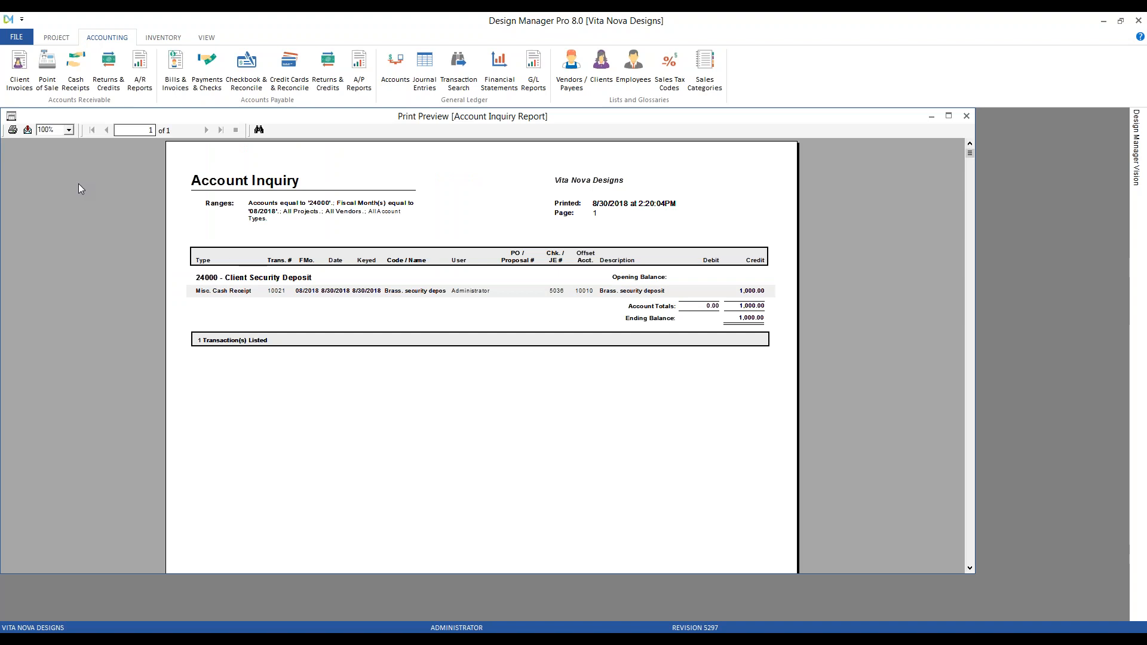
Step: Enlarge the Account Inquiry preview to 150%, check the security deposit transaction, and close the preview, reports list and cash receipts
click(70, 131)
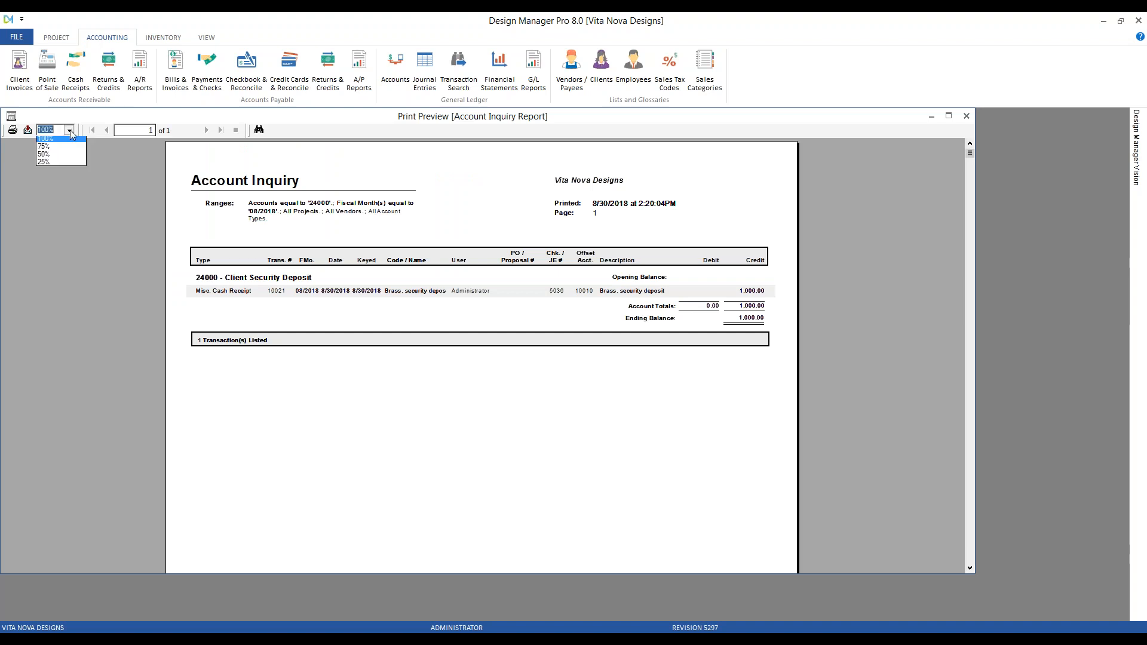
click(53, 156)
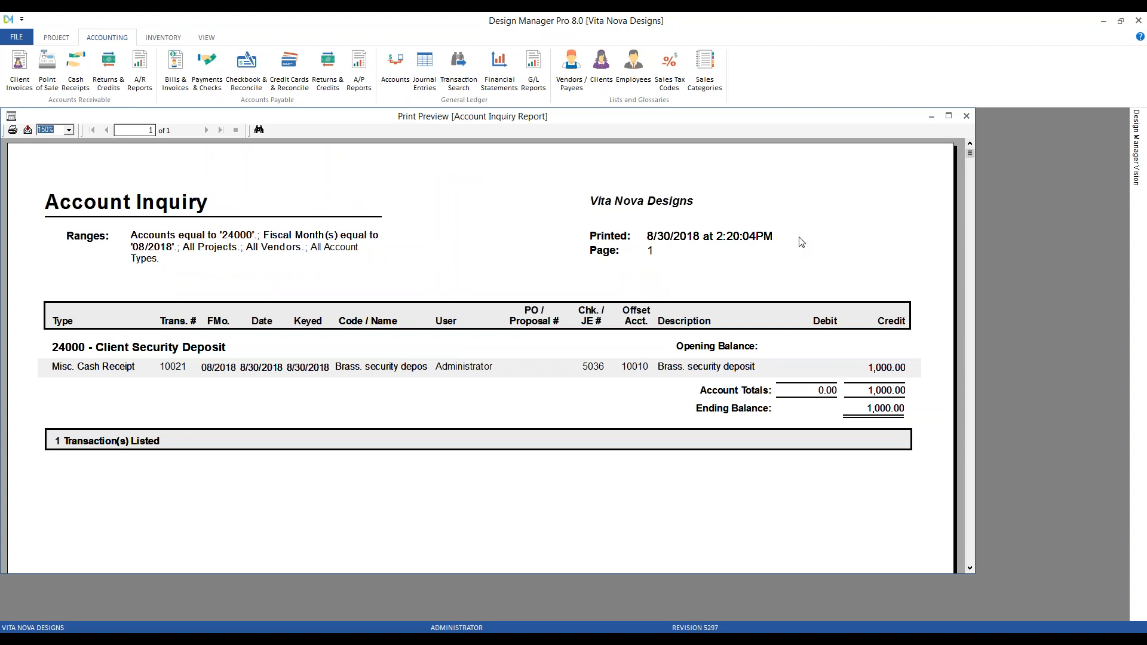
click(725, 370)
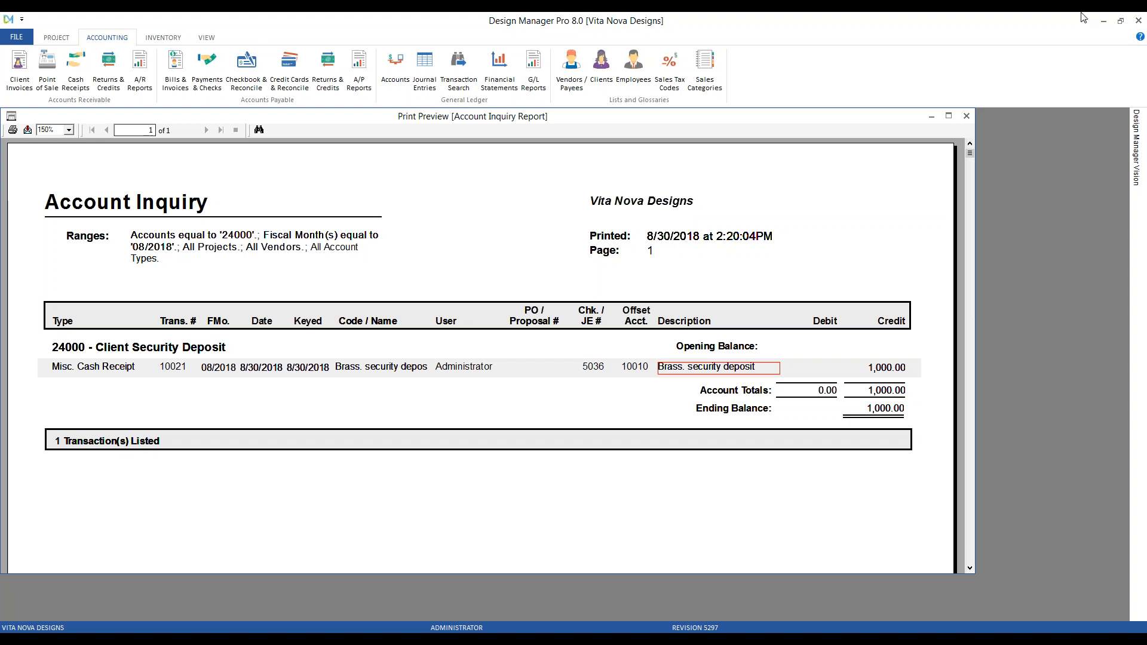
click(966, 116)
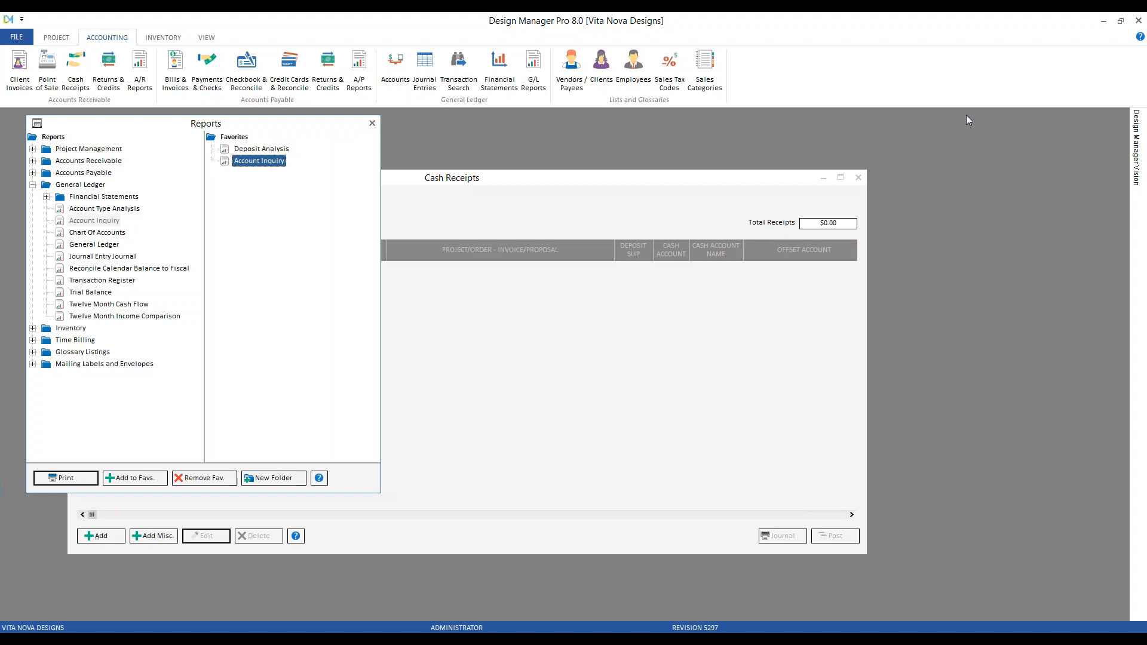
click(371, 123)
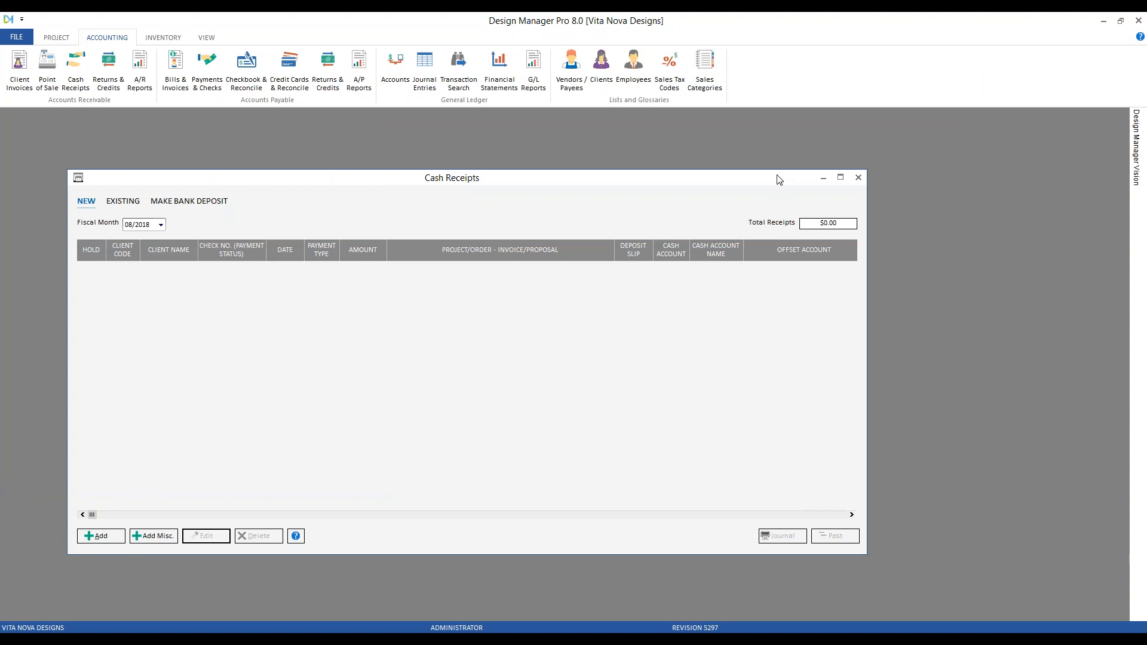
click(858, 178)
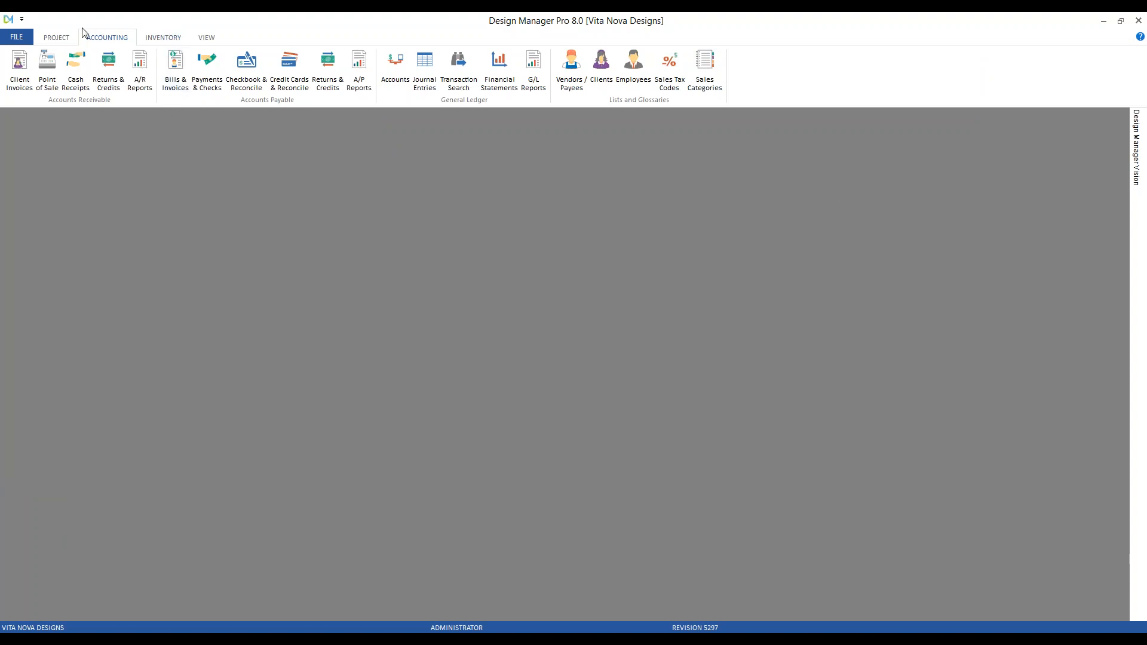
Step: Open the project specifications for the Staging Management project BRA01 and look over its Nortoli nightstand and dresser items
click(64, 38)
click(64, 71)
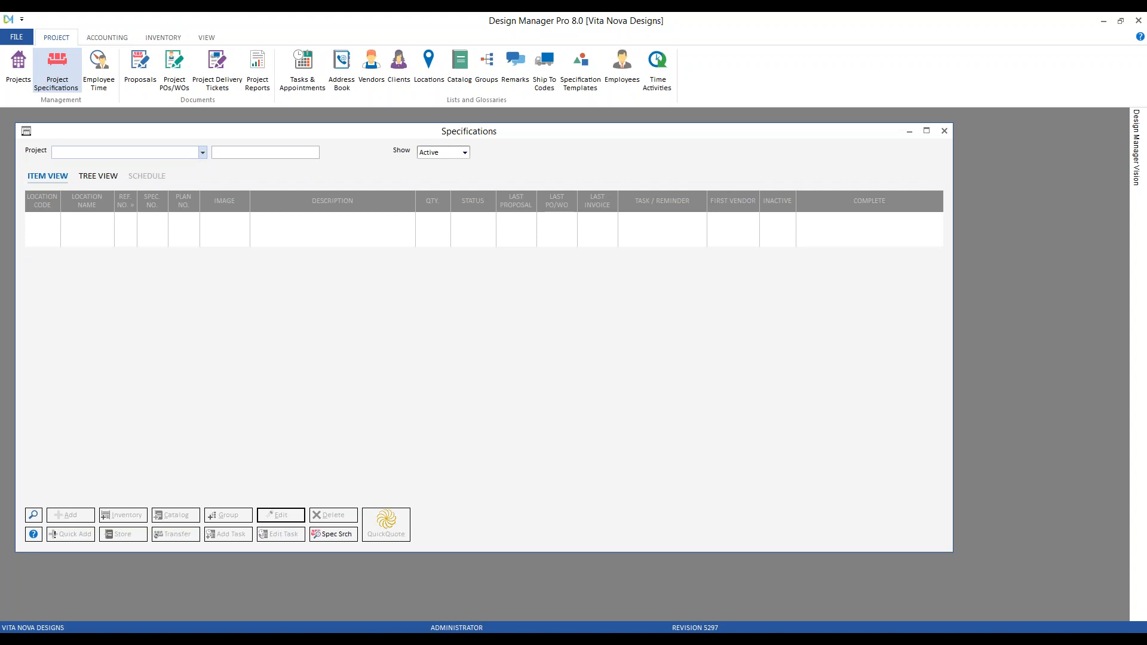
click(203, 152)
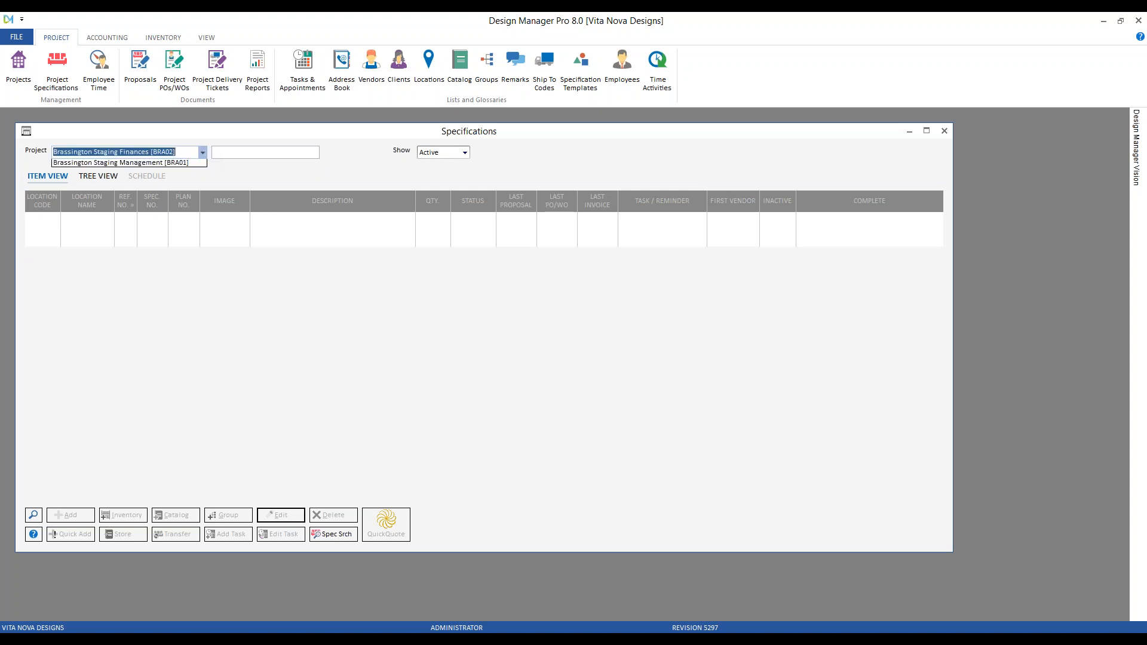
key(Down)
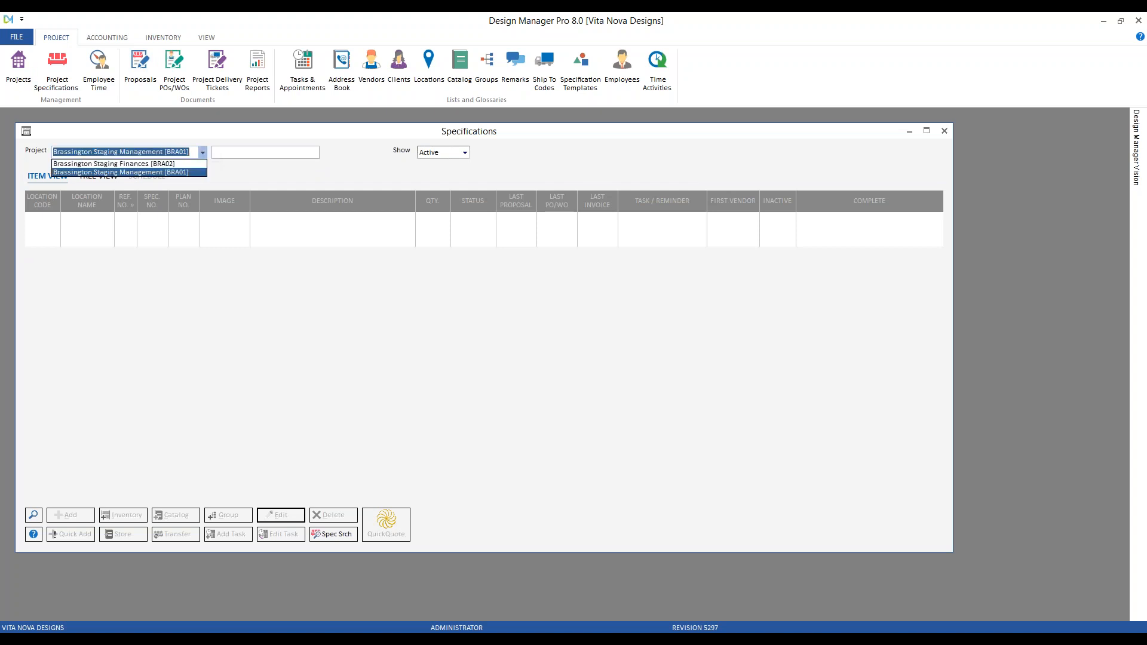
key(Return)
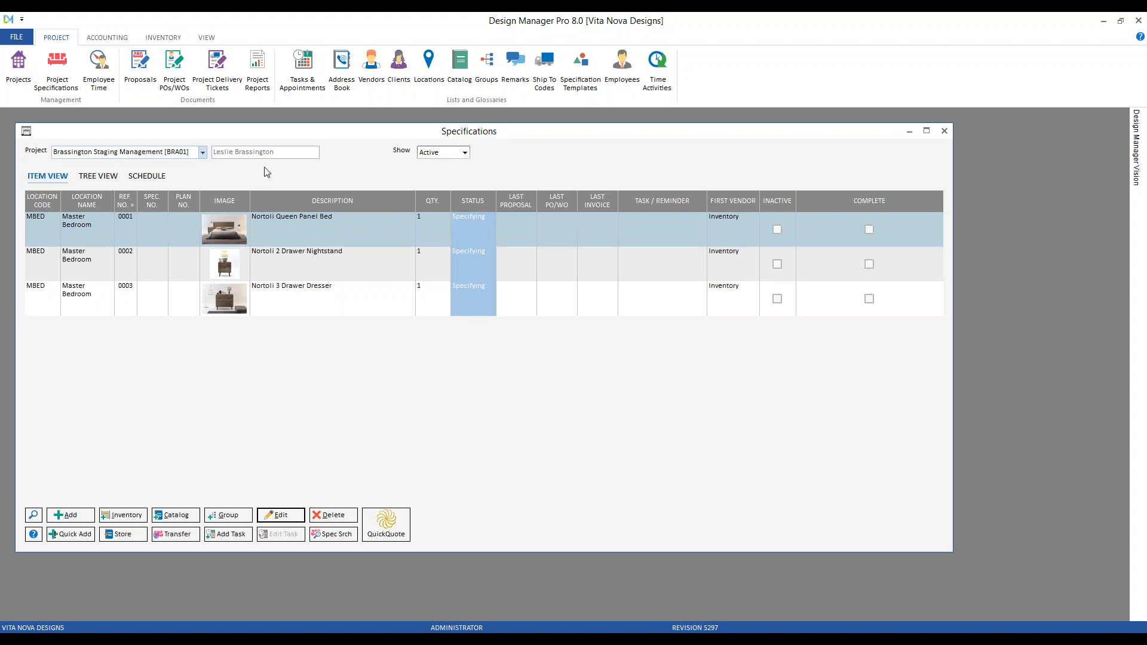
click(313, 267)
click(310, 294)
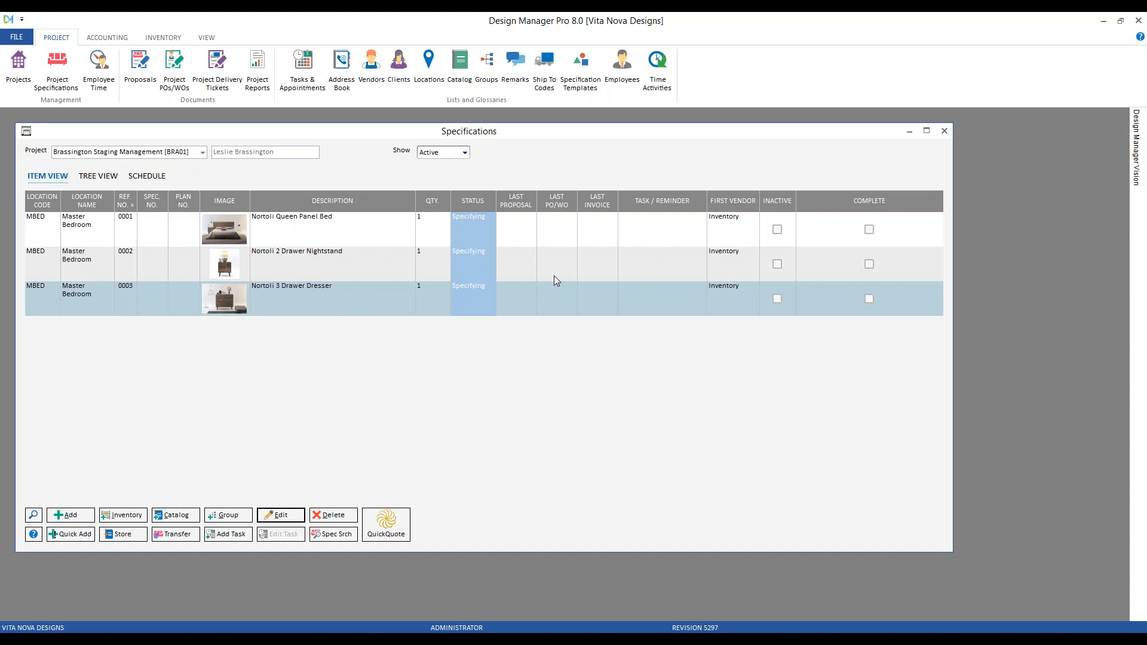
Step: Add the expedition mirror (ACC425) from inventory to the project, finding it among stock numbers starting with ACC
click(123, 514)
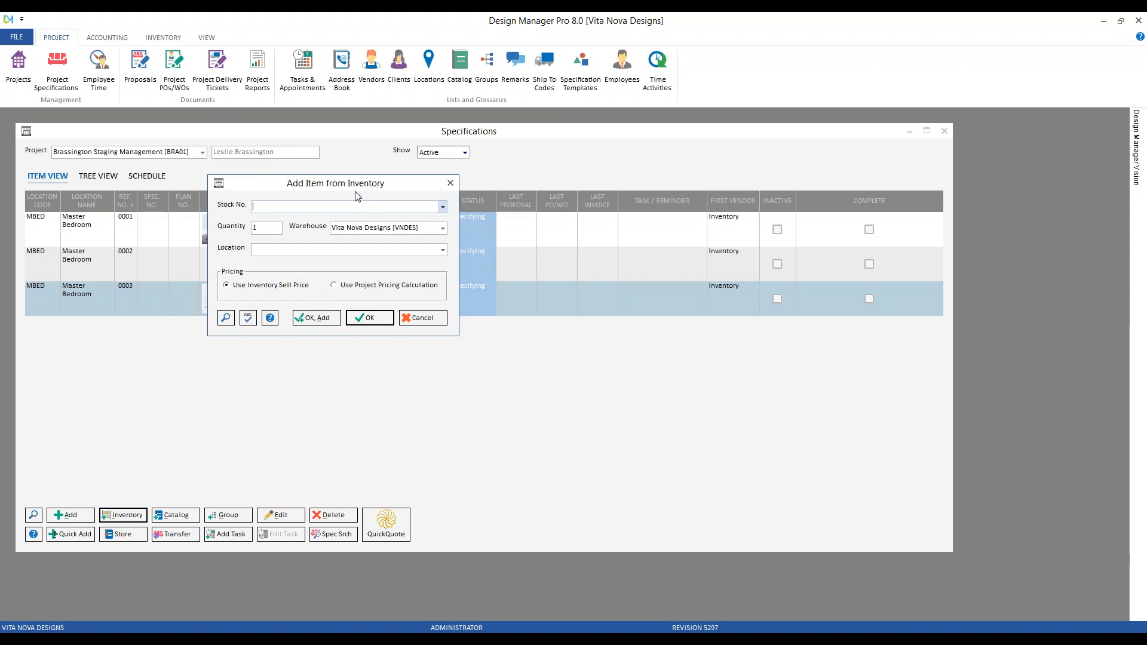
click(226, 317)
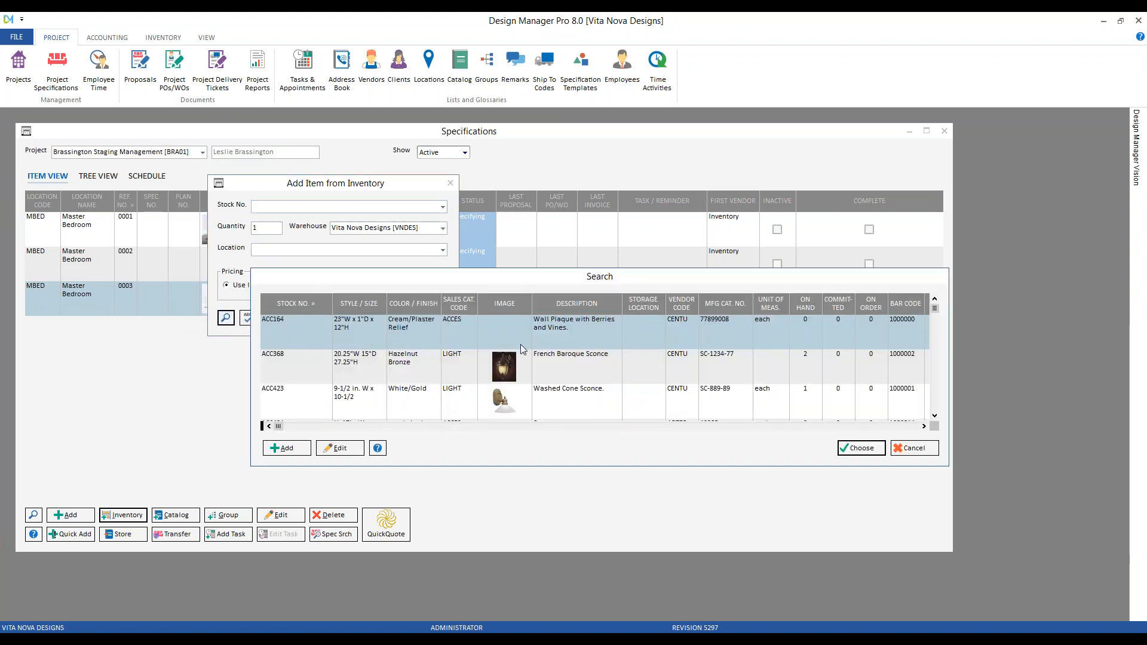
text(ACC)
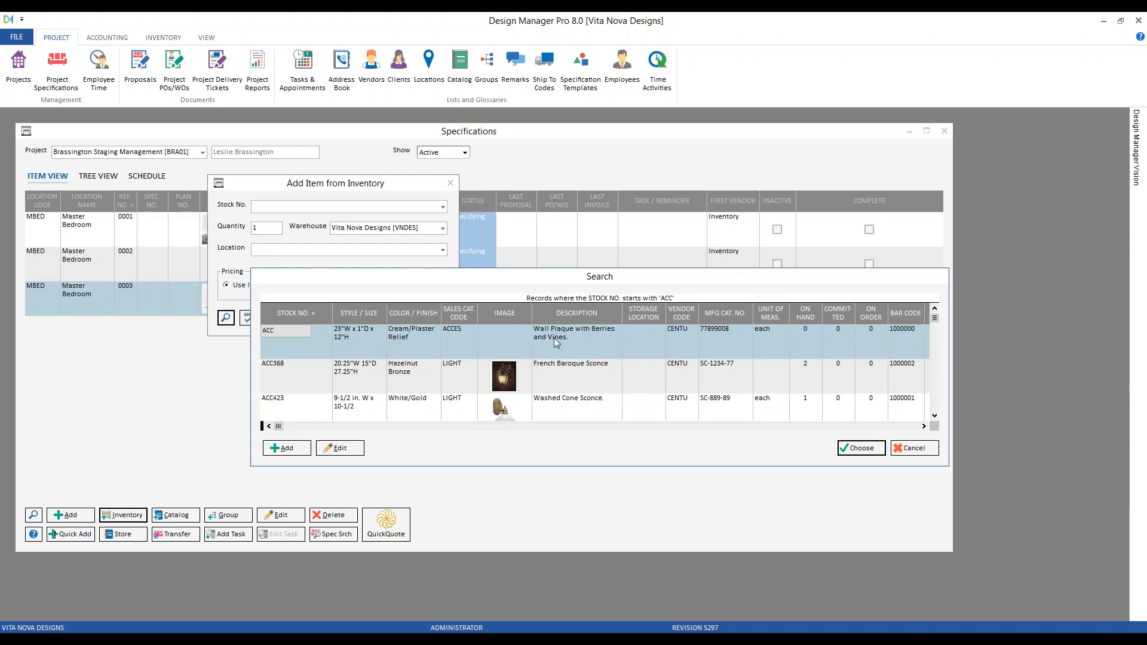
scroll(553, 338, down, 5)
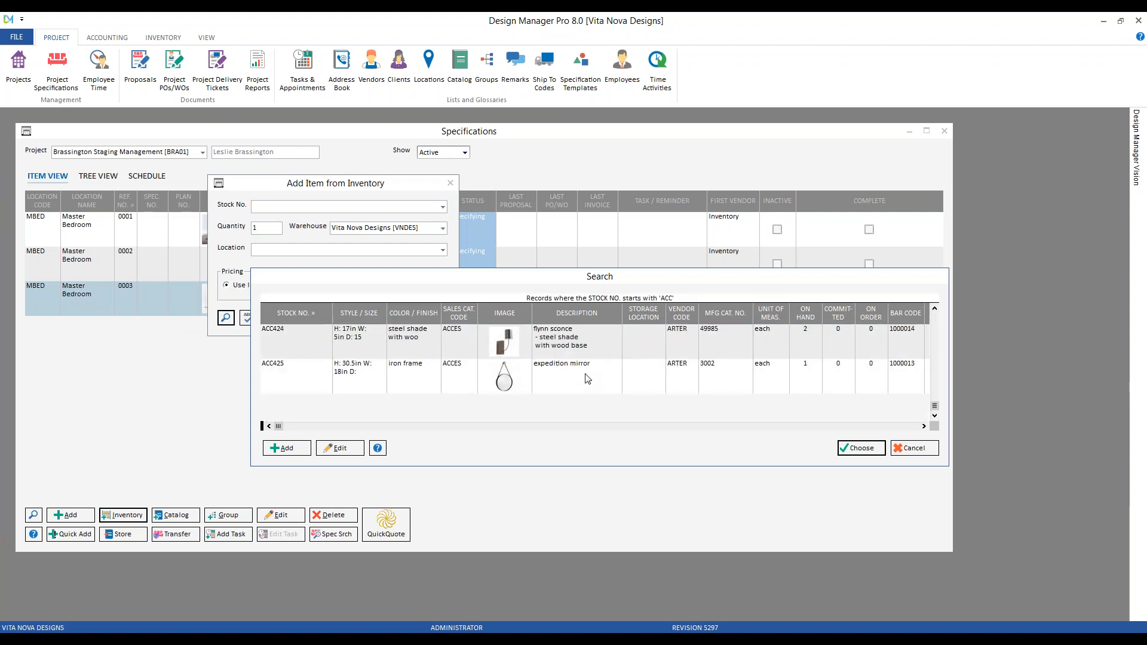
click(581, 378)
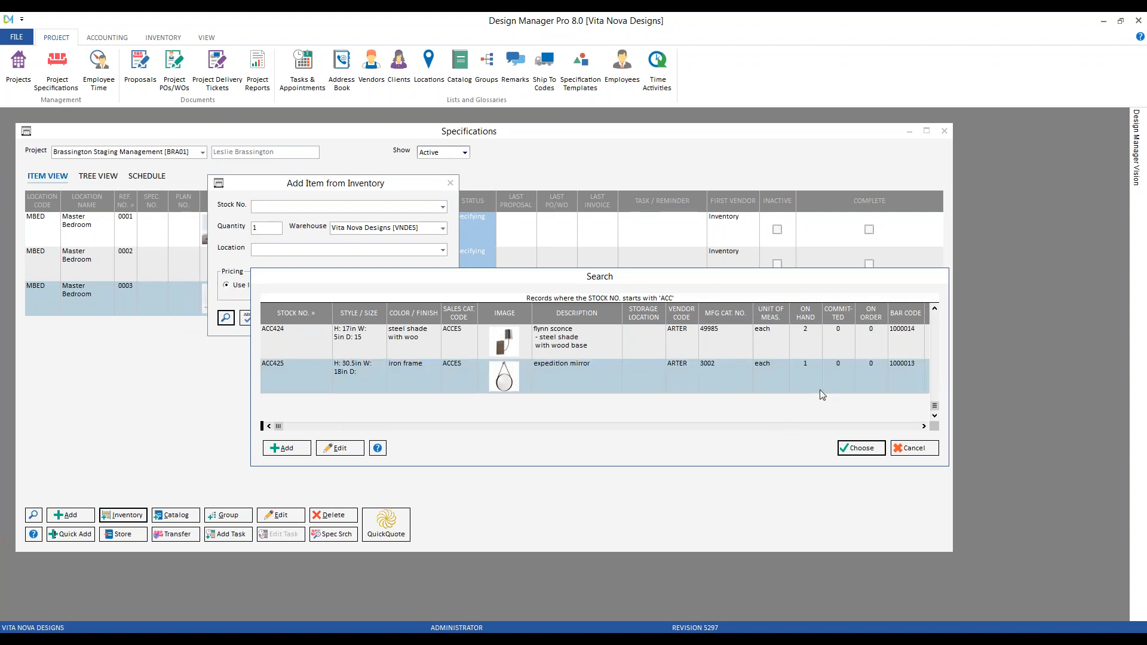
click(869, 453)
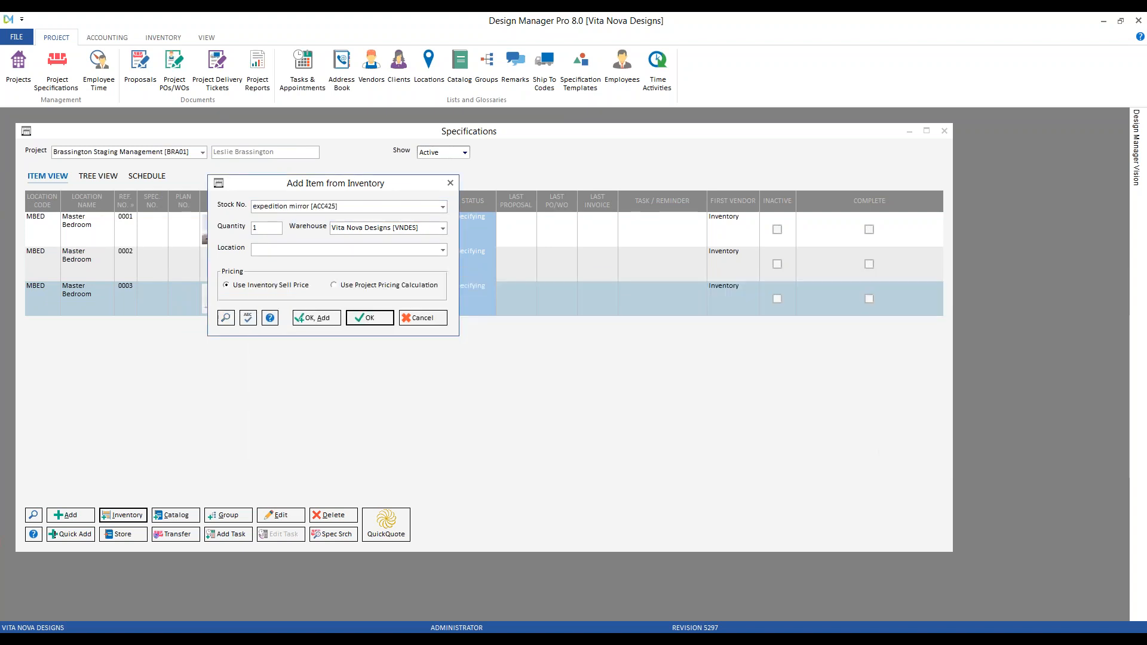
click(382, 318)
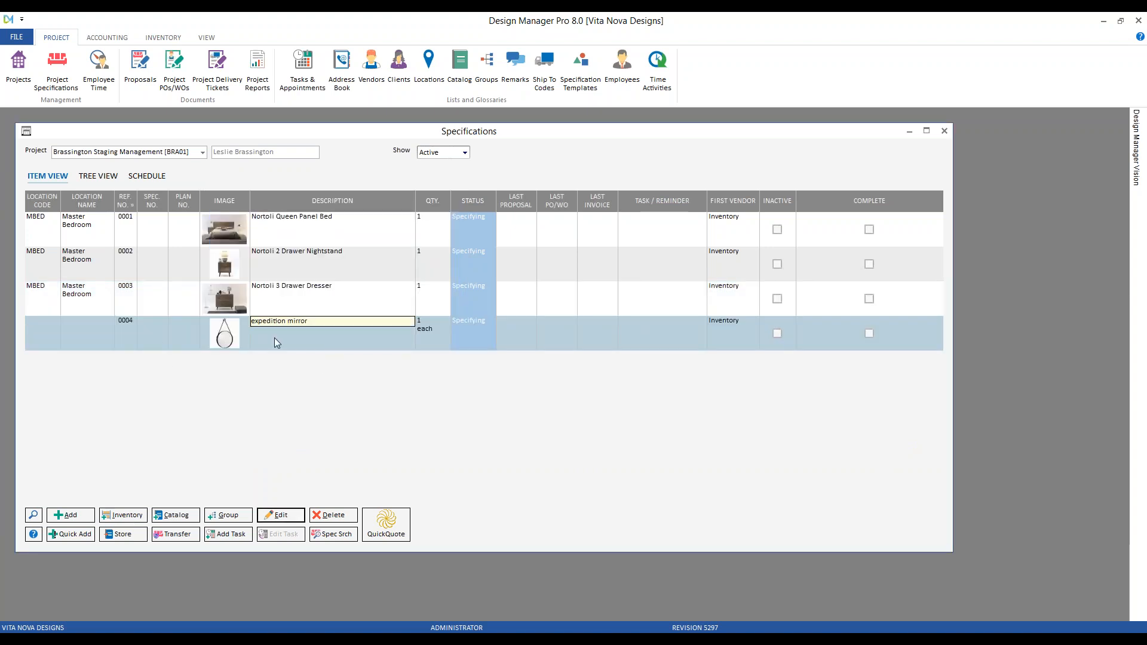
Step: Set the expedition mirror item's location to Master Bedroom [MBED], check its purchase order component, and save the item
double_click(190, 329)
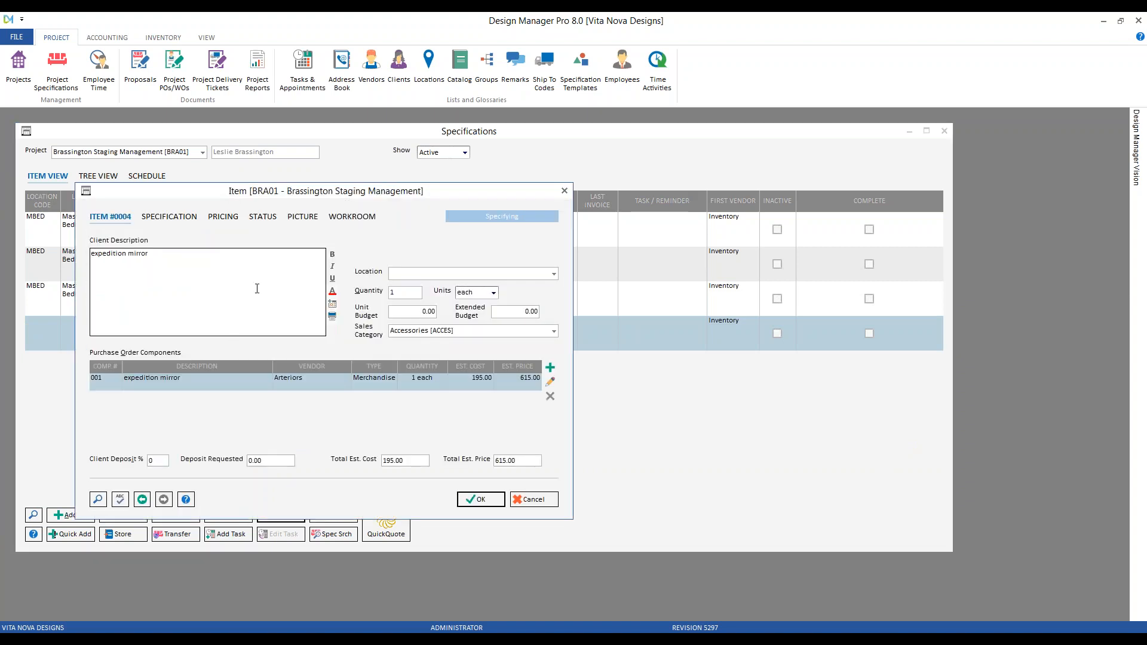
click(411, 273)
text(m [MBATH)
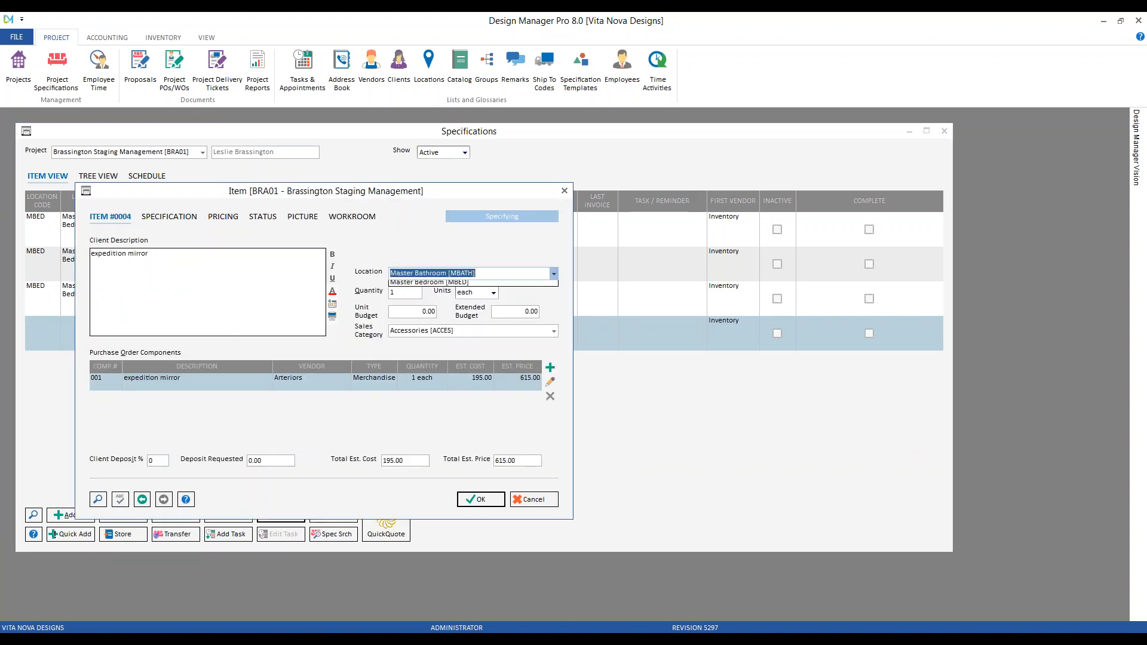
key(Down)
key(Down)
key(Tab)
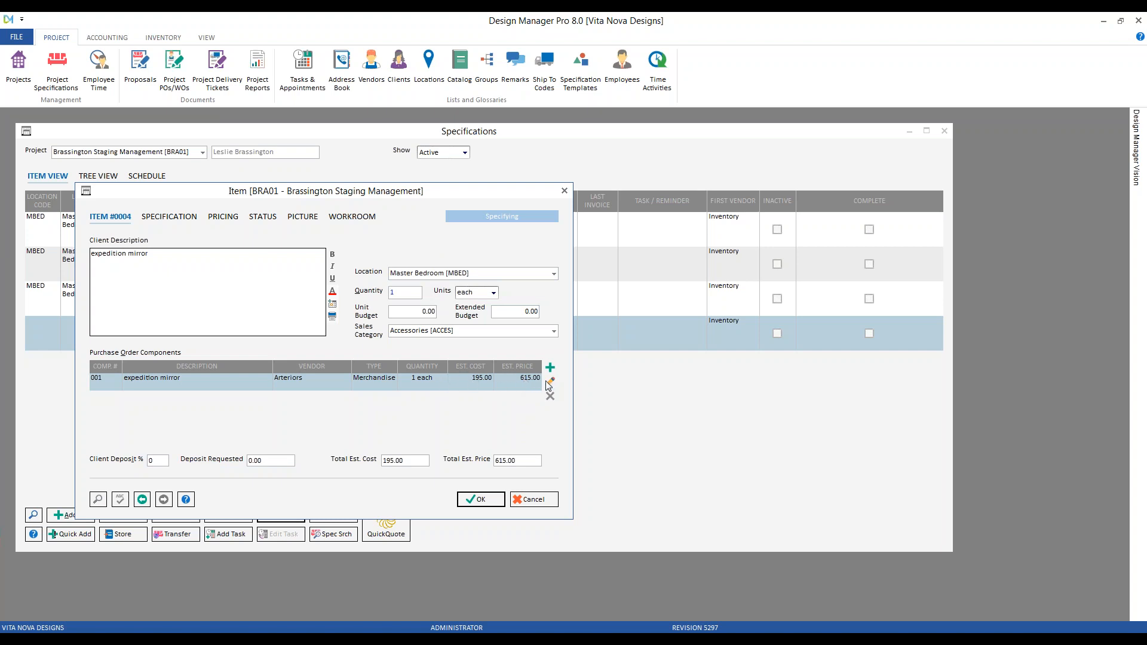
click(492, 382)
click(485, 499)
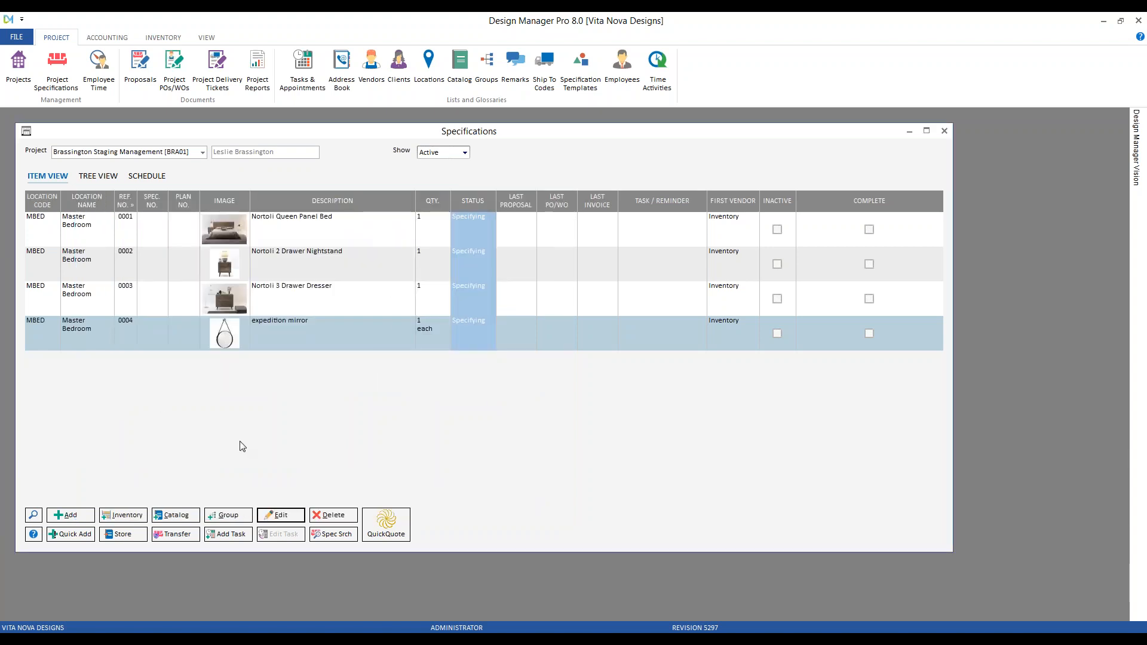
Step: Start adding another inventory item and choose the 17th Century Ming Dynasty side table (FRN313) from the stock numbers starting with FRN
click(137, 515)
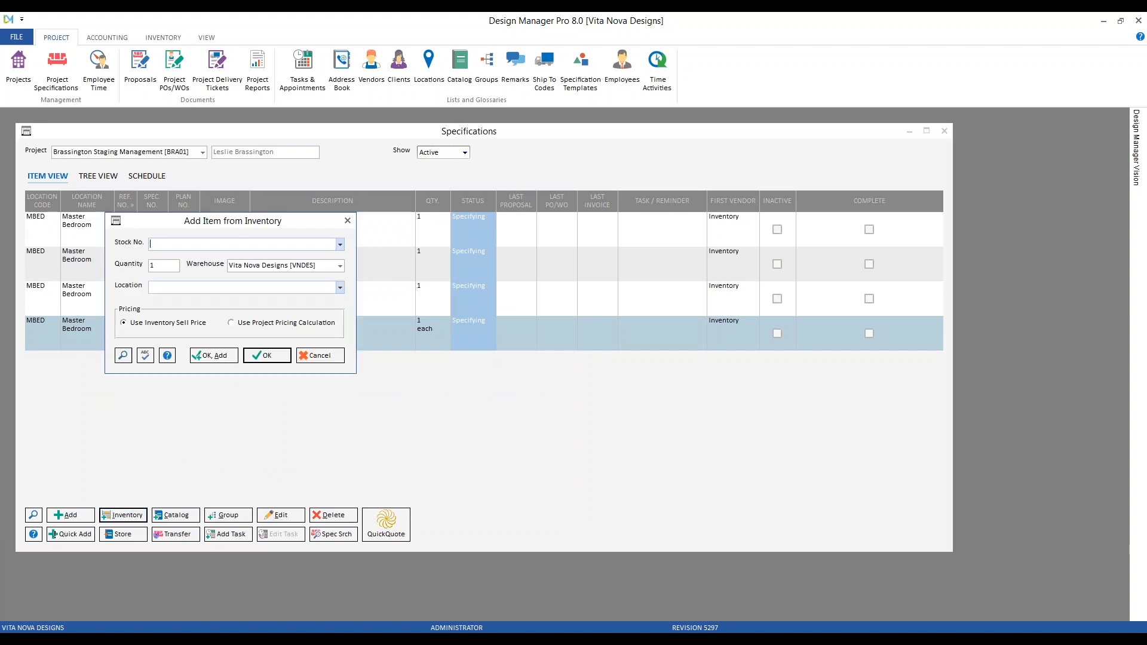
click(124, 355)
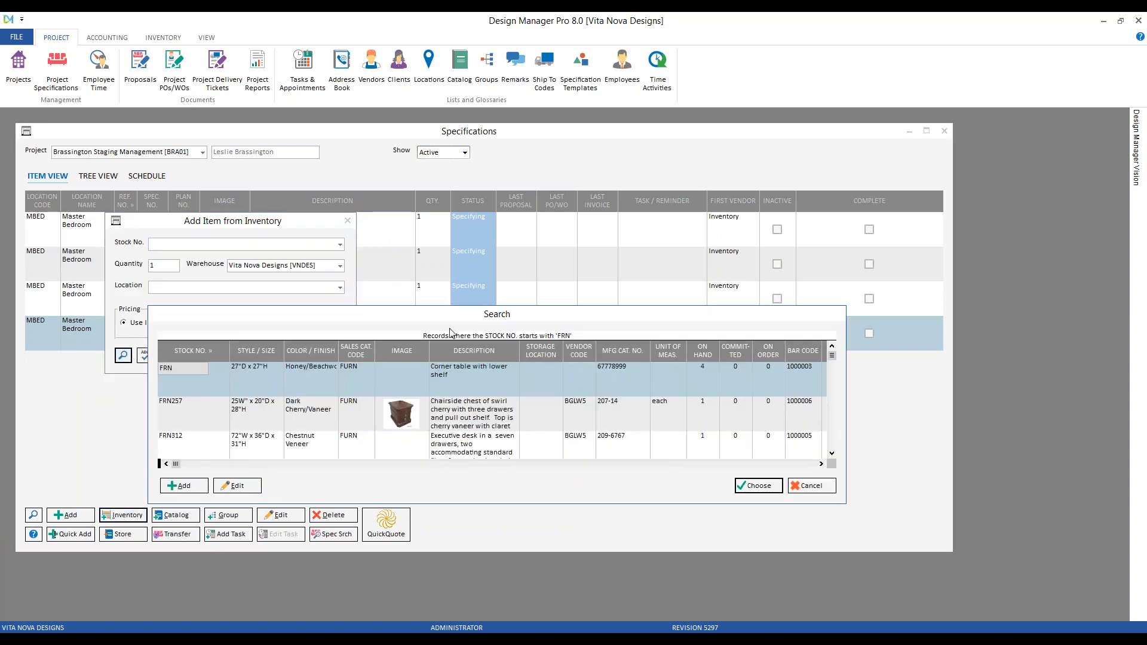
scroll(386, 399, down, 2)
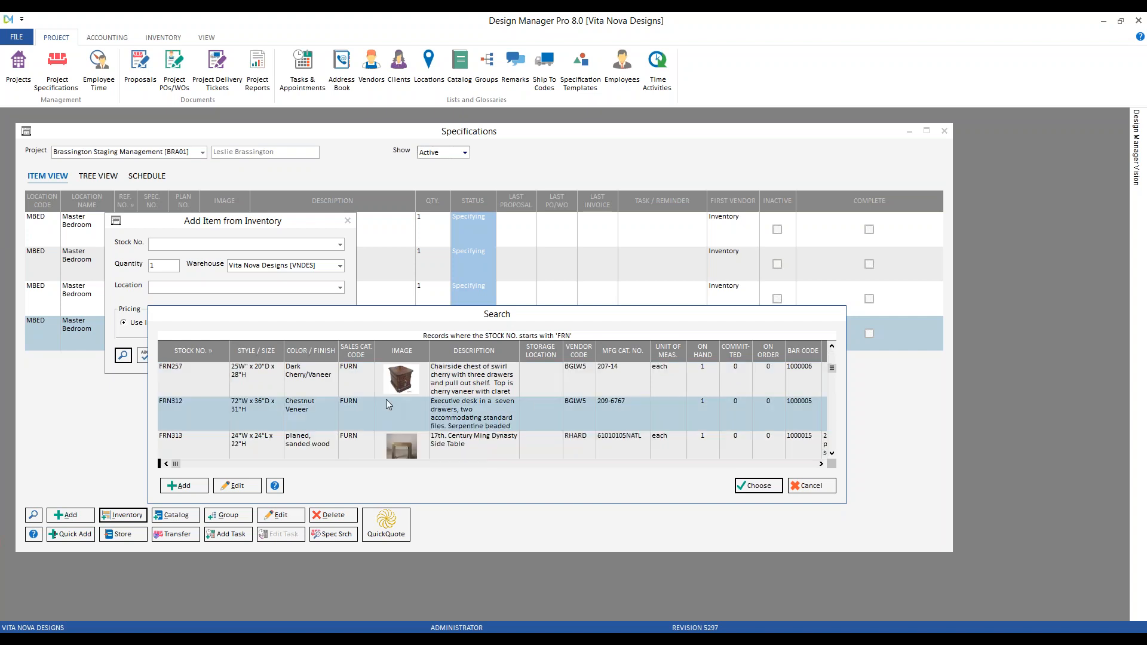
click(511, 415)
click(748, 488)
key(Tab)
key(Tab)
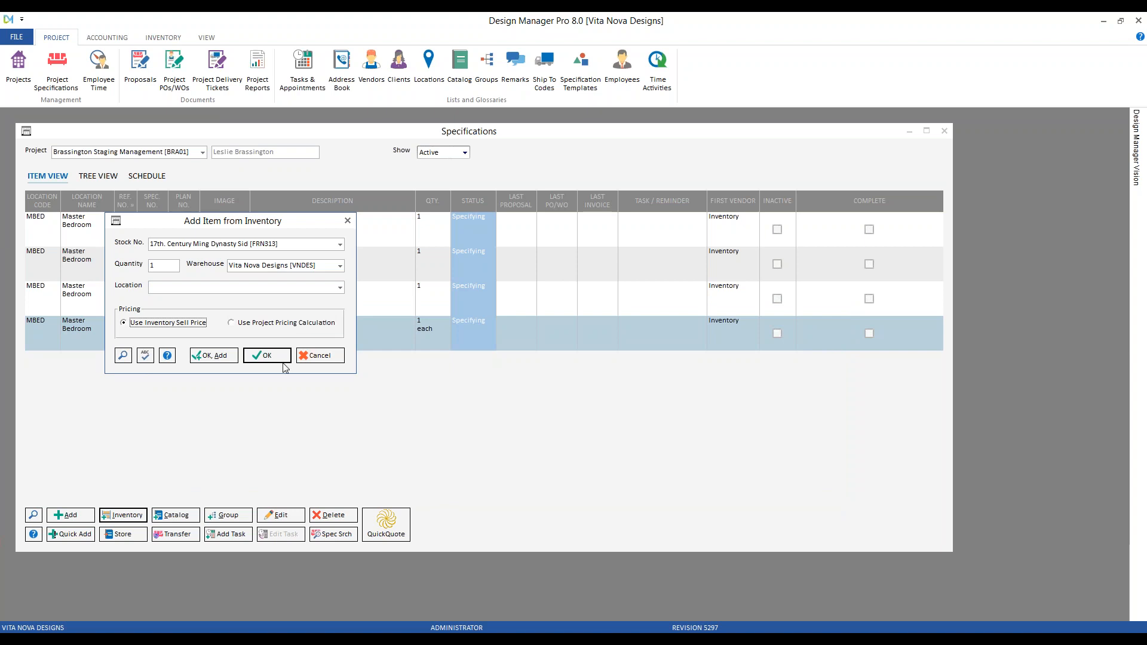
Step: Set the side table's location to Bedroom Hallway [BHALL] and add it to the project specifications
click(340, 288)
text(b)
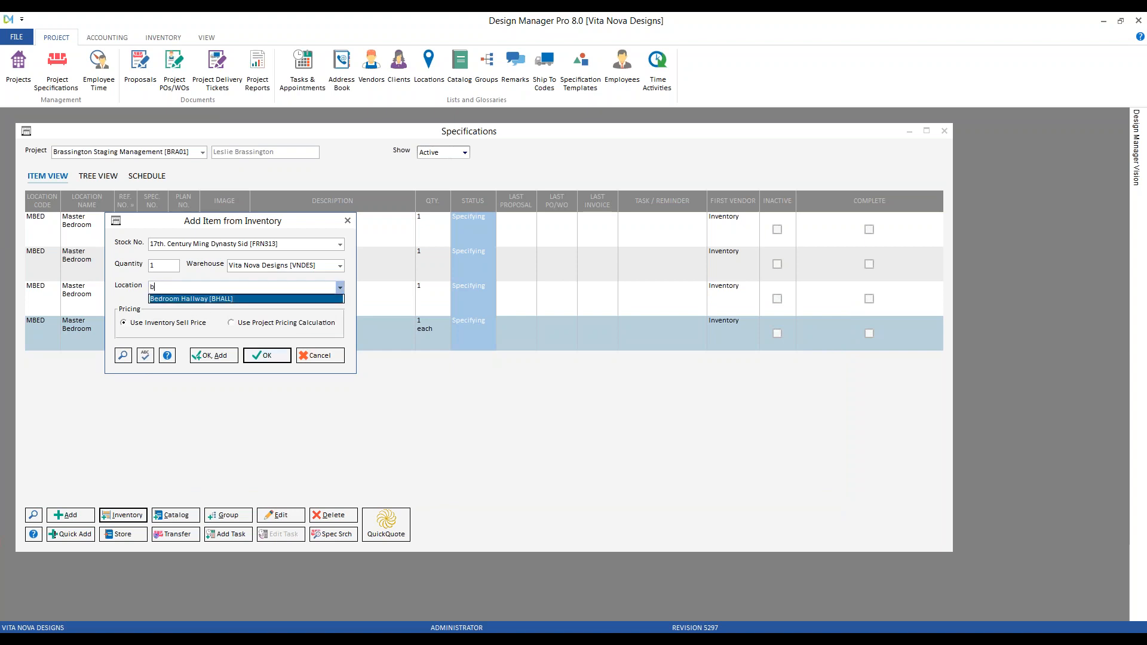
click(190, 299)
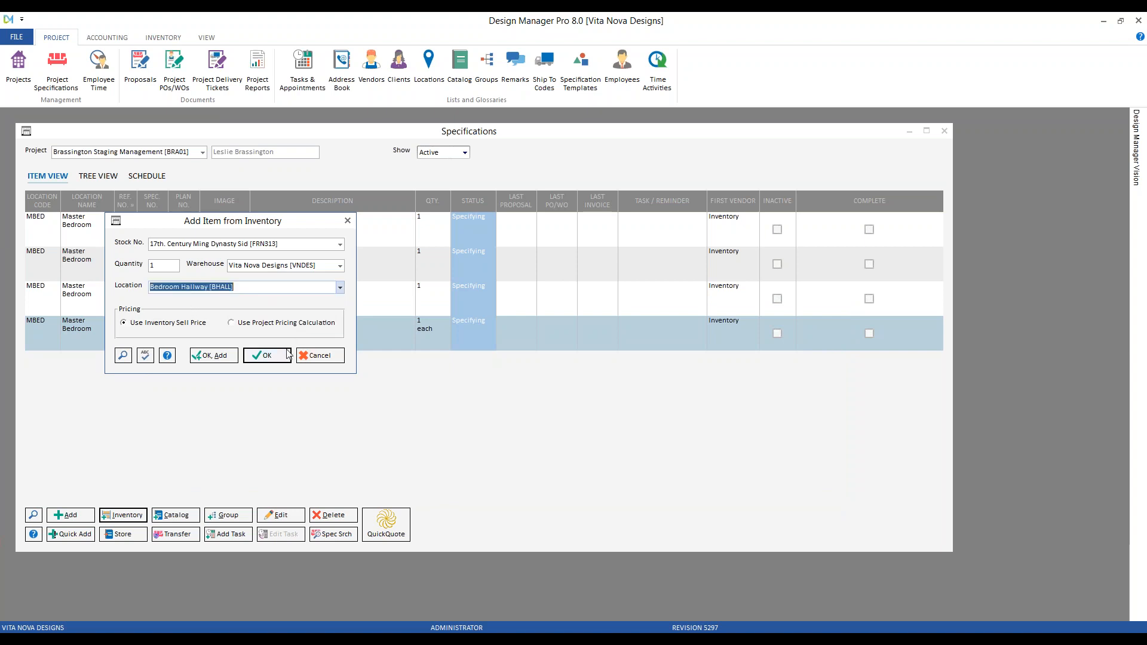
key(Return)
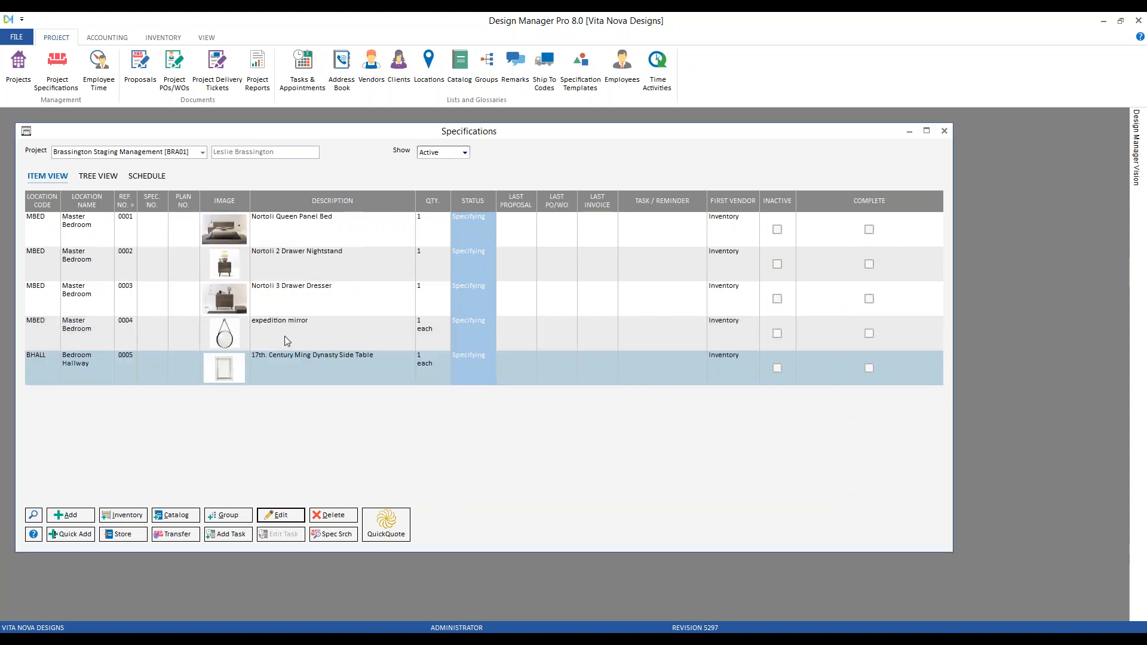
Step: Look over the dresser and expedition mirror lines in the specifications and close the project specifications
click(282, 296)
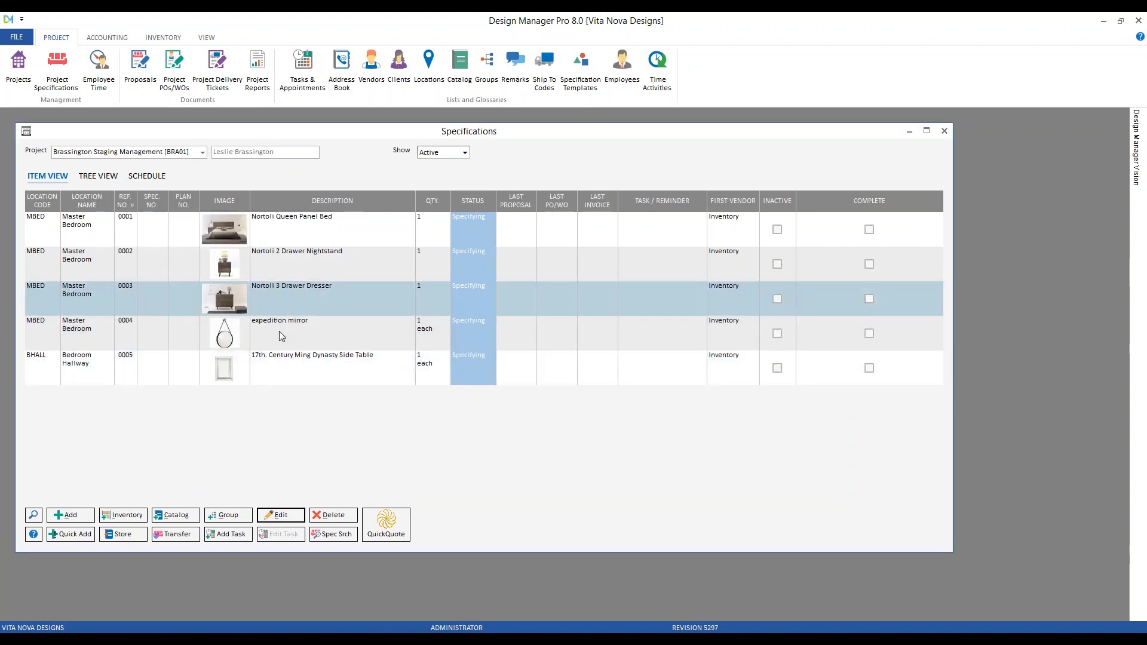
click(278, 331)
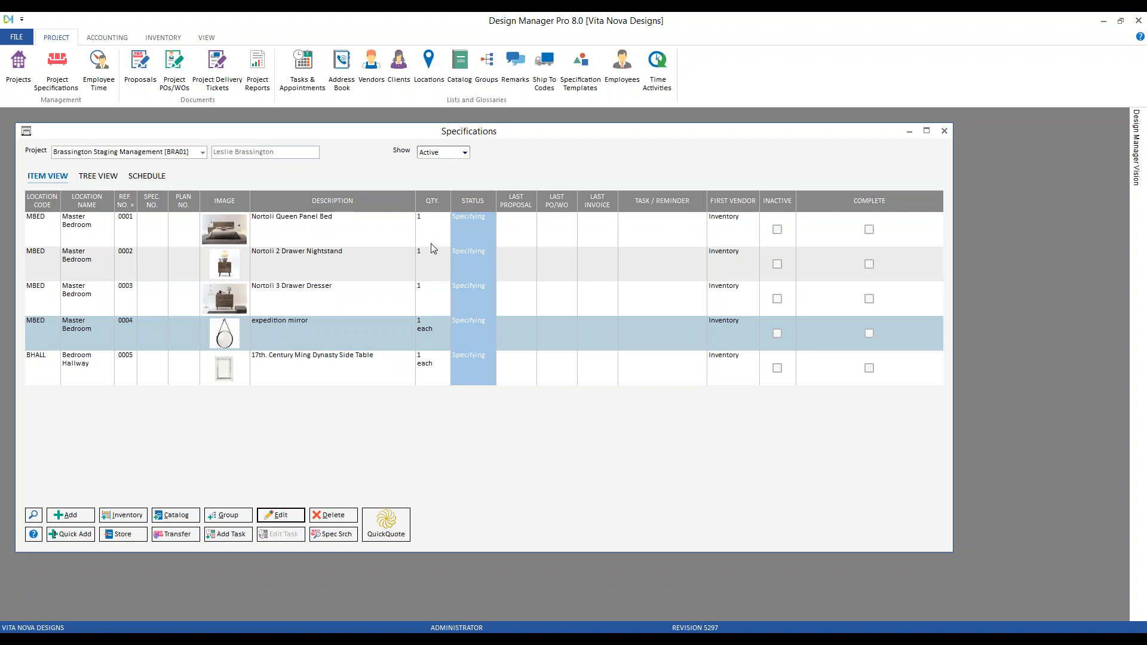
click(945, 132)
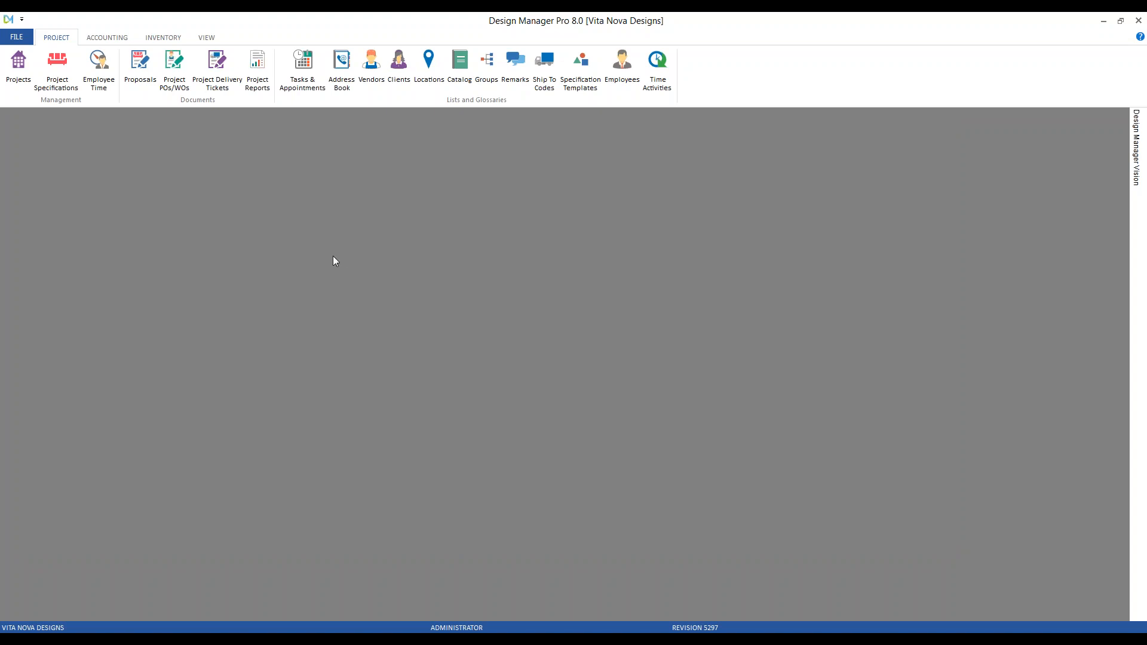
Step: Open the proposals and documents list for the Staging Management project (BRA01)
click(146, 72)
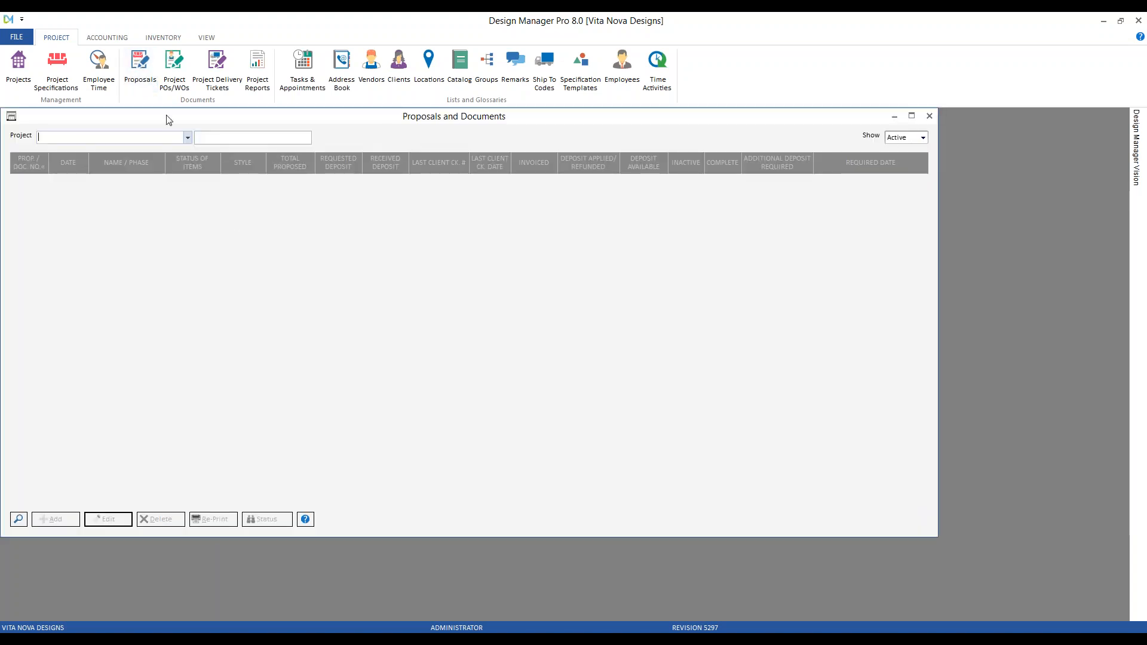
drag(161, 117, 241, 145)
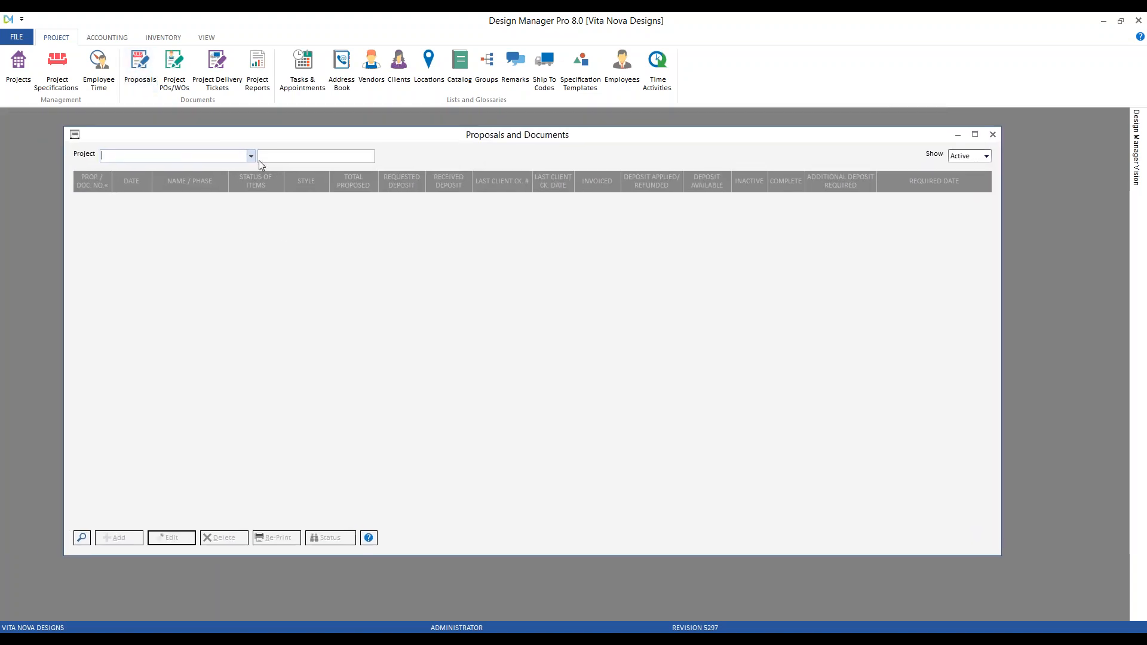
click(251, 156)
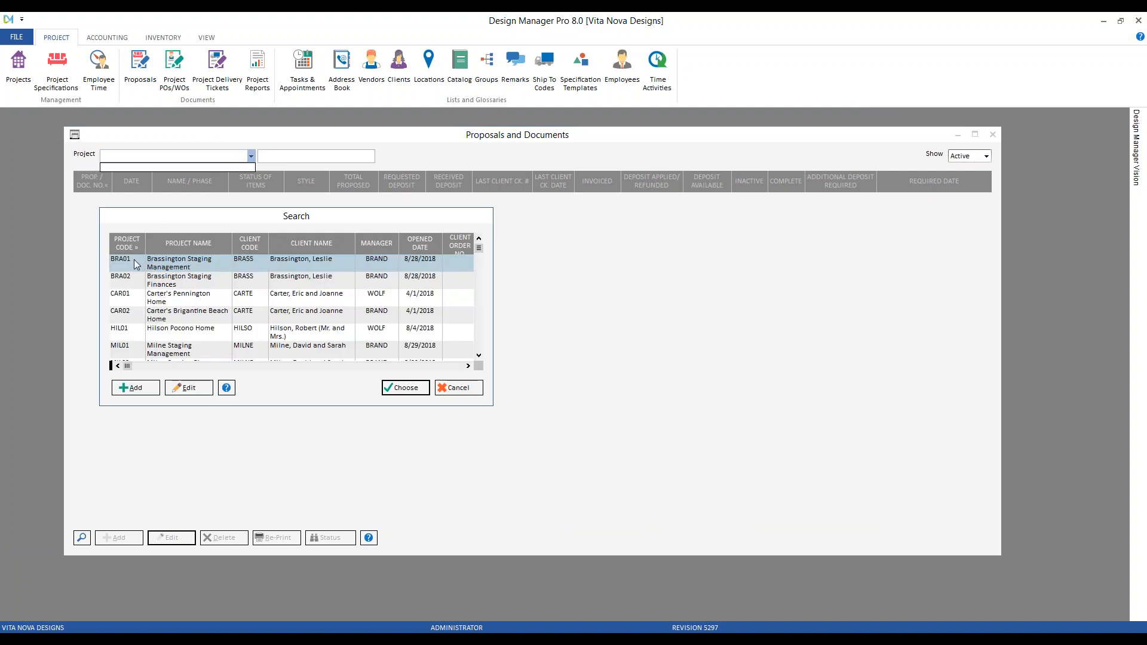
click(421, 388)
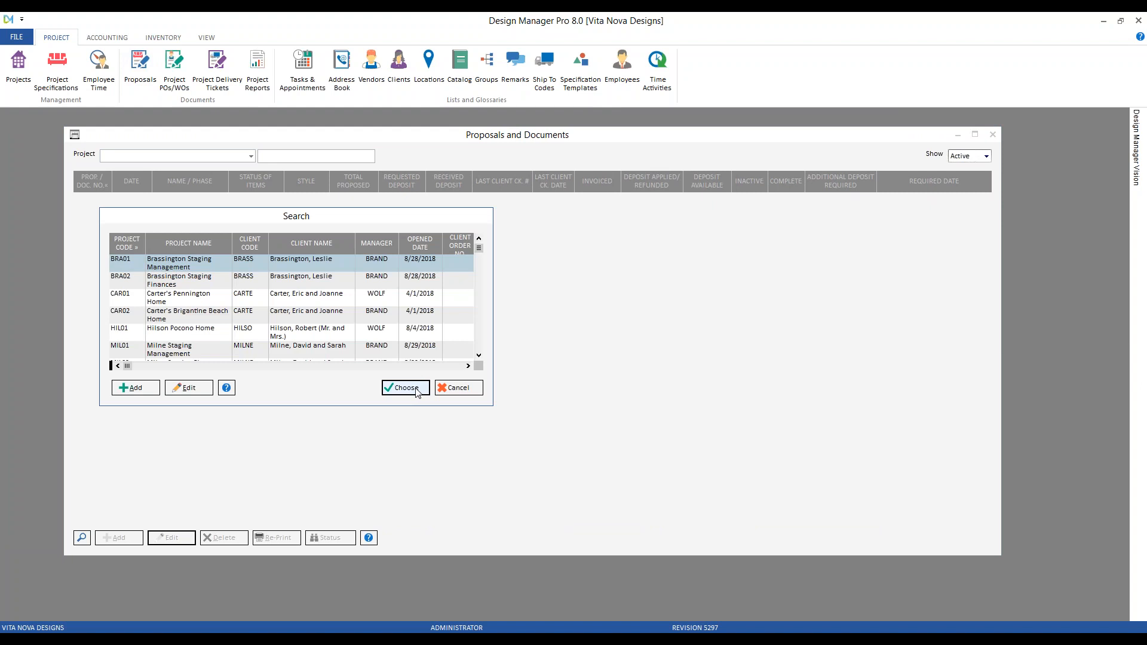
click(417, 391)
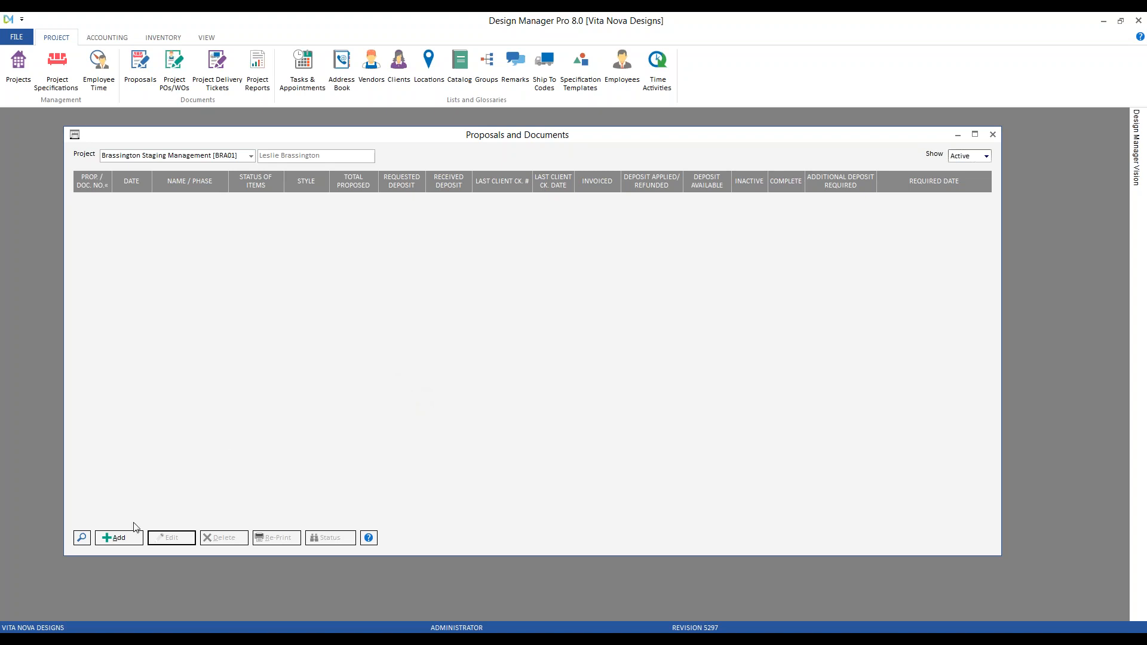
Step: Start a new proposal and tag the side table, panel bed, nightstand, dresser and expedition mirror for it
click(122, 538)
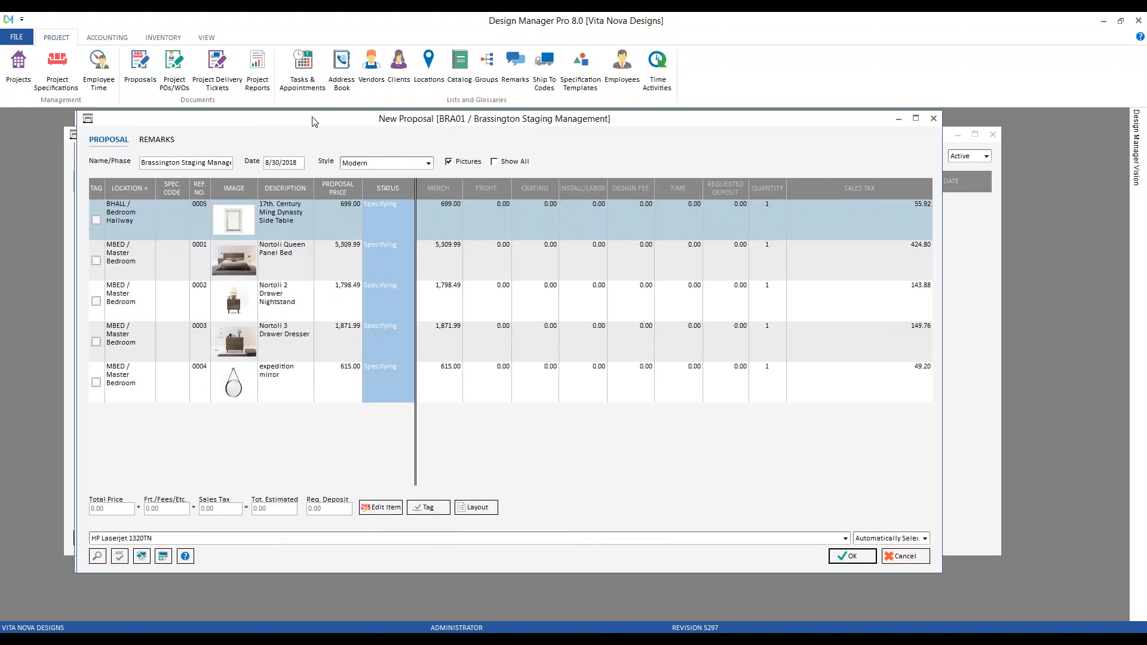
click(149, 209)
click(149, 250)
click(149, 291)
click(149, 331)
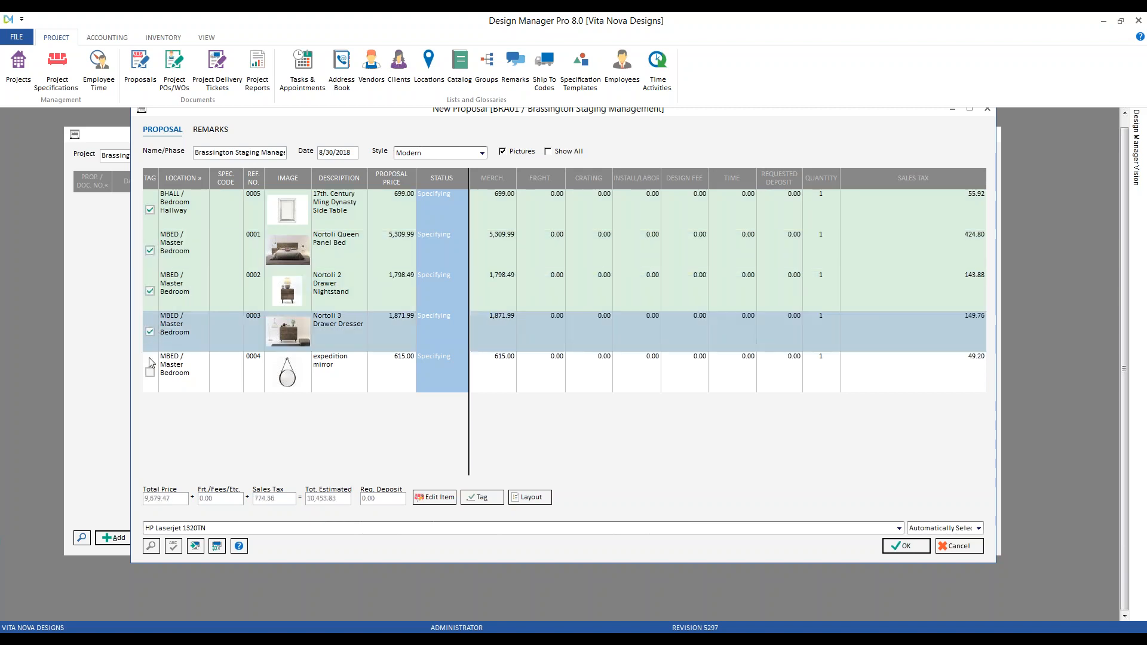
click(149, 372)
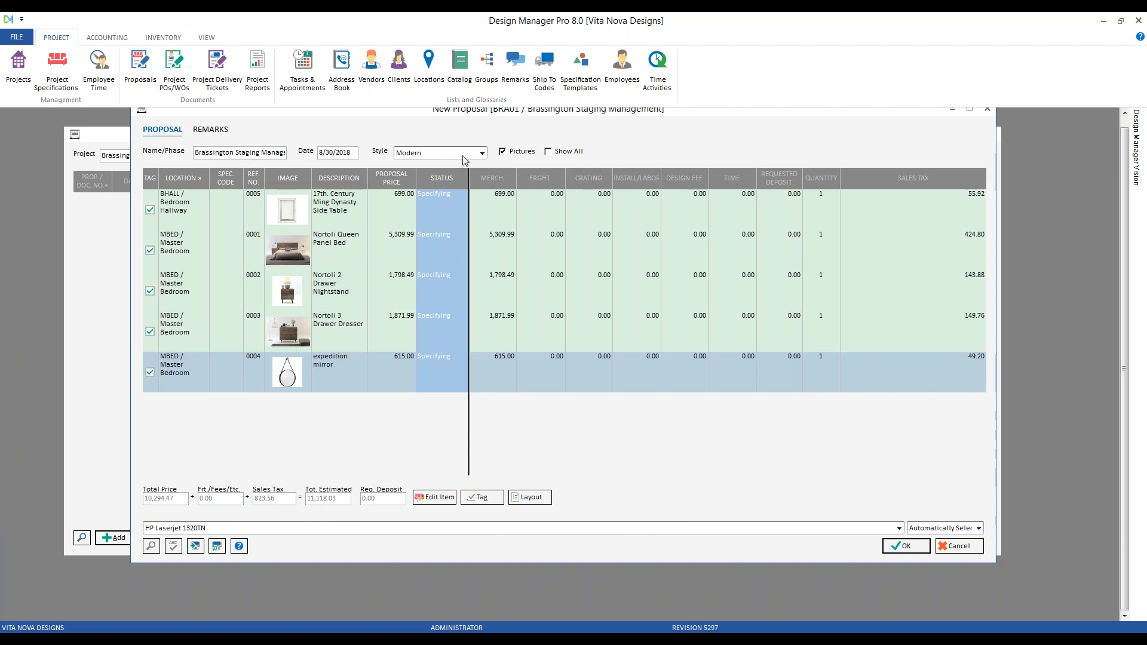
Step: Set the proposal style to Modern - No Pricing, name it with the client's surname followed by "Merchandise", and generate the print preview
click(483, 154)
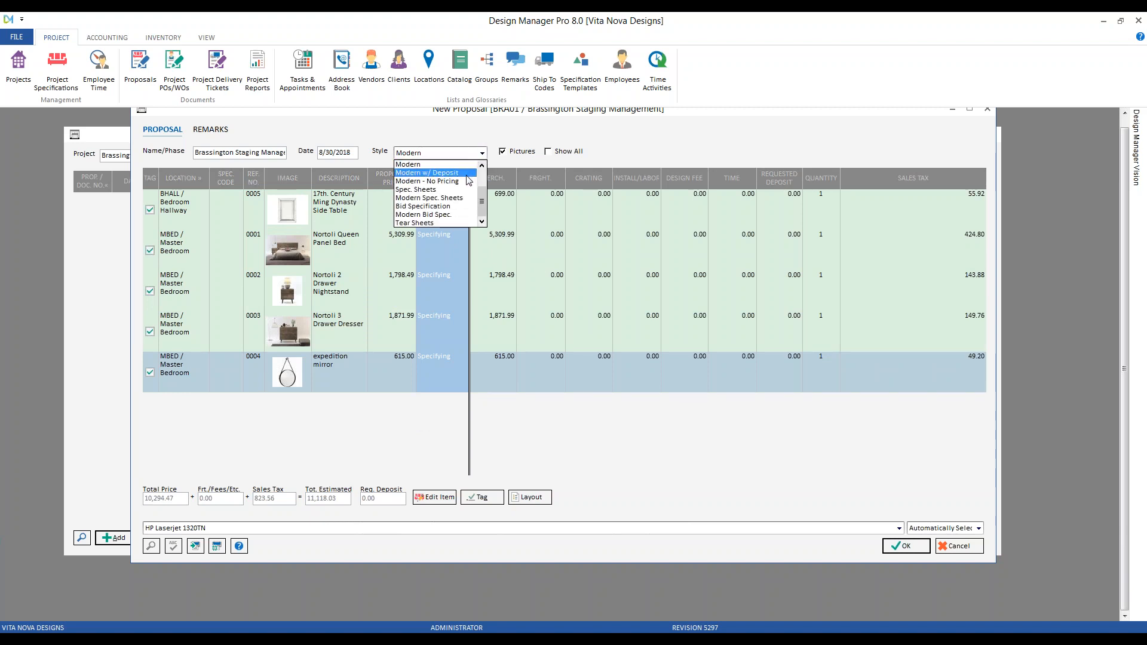
click(467, 182)
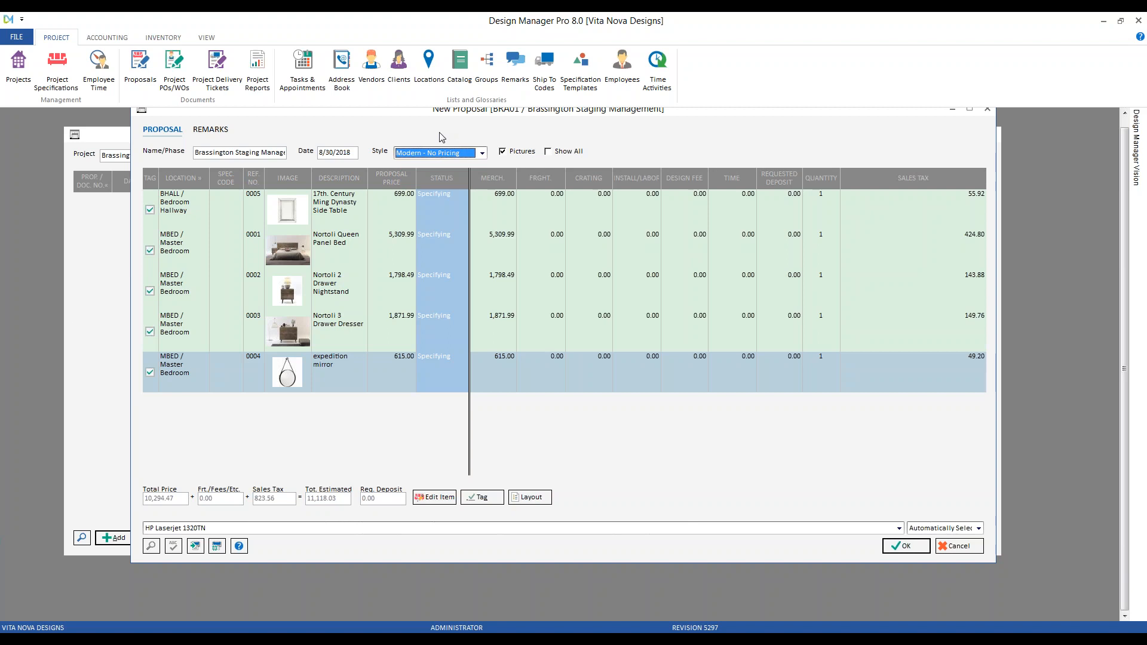
click(237, 152)
key(shift+End)
text(Merchan)
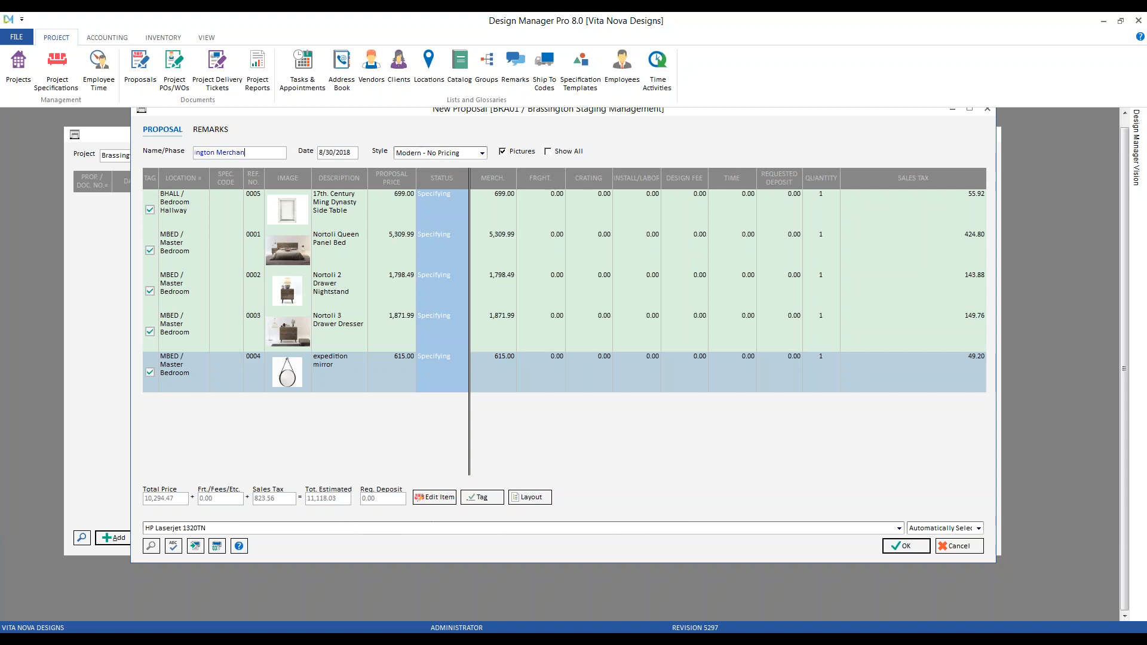
text(dise)
click(897, 547)
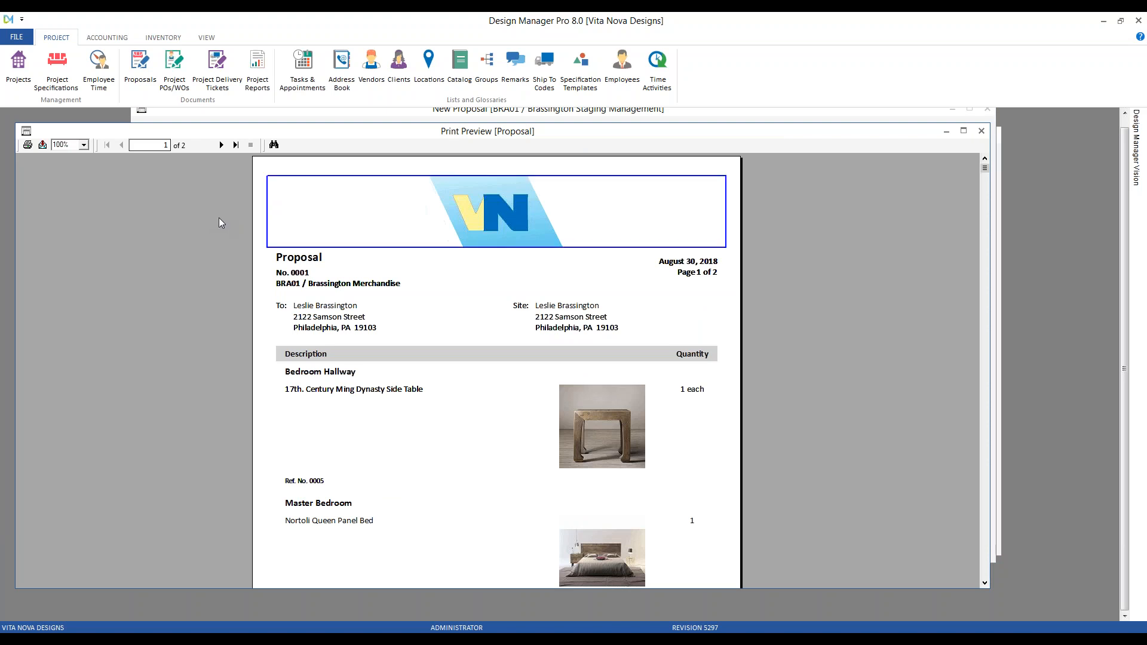
Step: Examine both pages of the proposal preview, checking the location headings, item pictures and quantities
scroll(602, 289, down, 3)
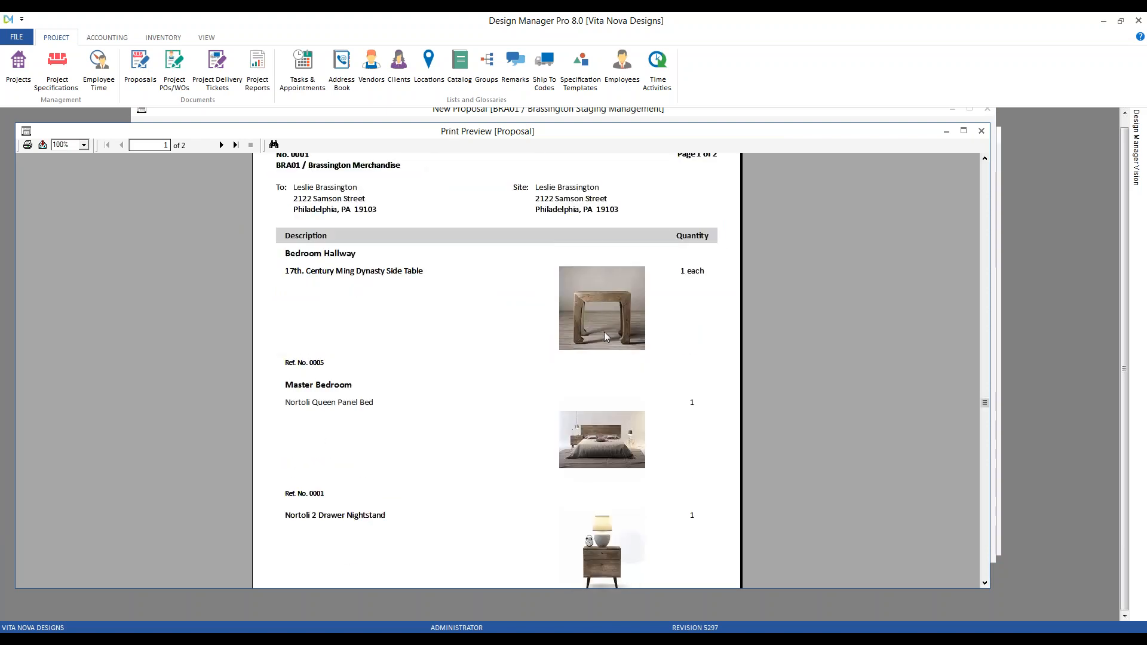
scroll(604, 331, down, 2)
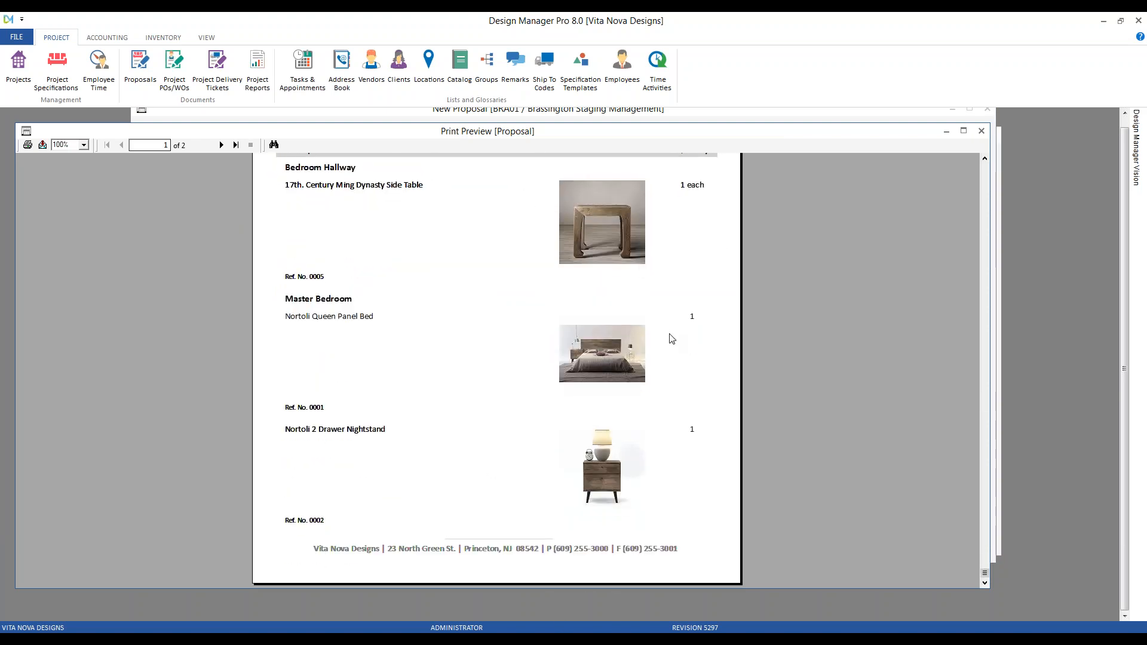
scroll(671, 338, up, 5)
scroll(672, 339, down, 1)
scroll(328, 327, down, 1)
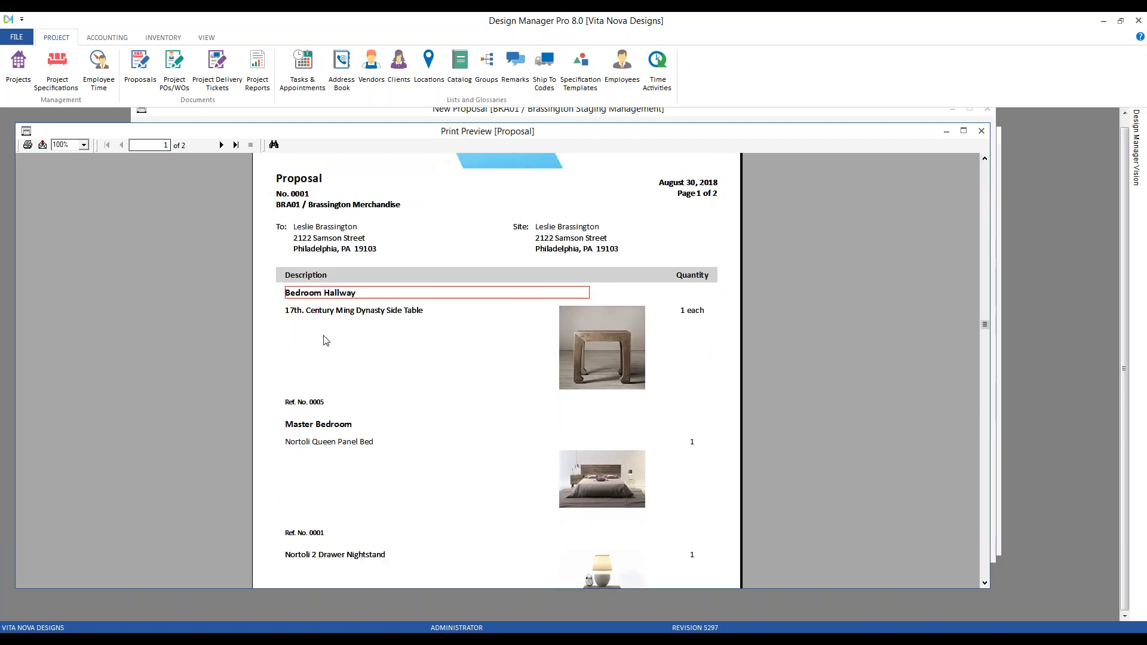
scroll(322, 353, down, 3)
click(316, 324)
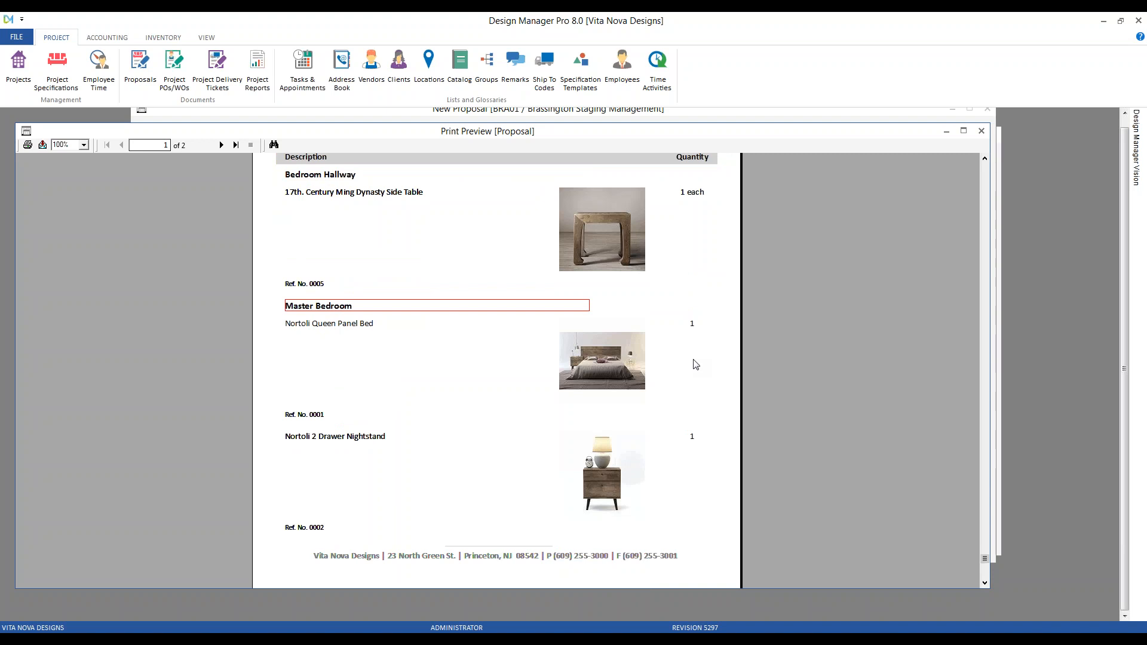
scroll(538, 328, down, 1)
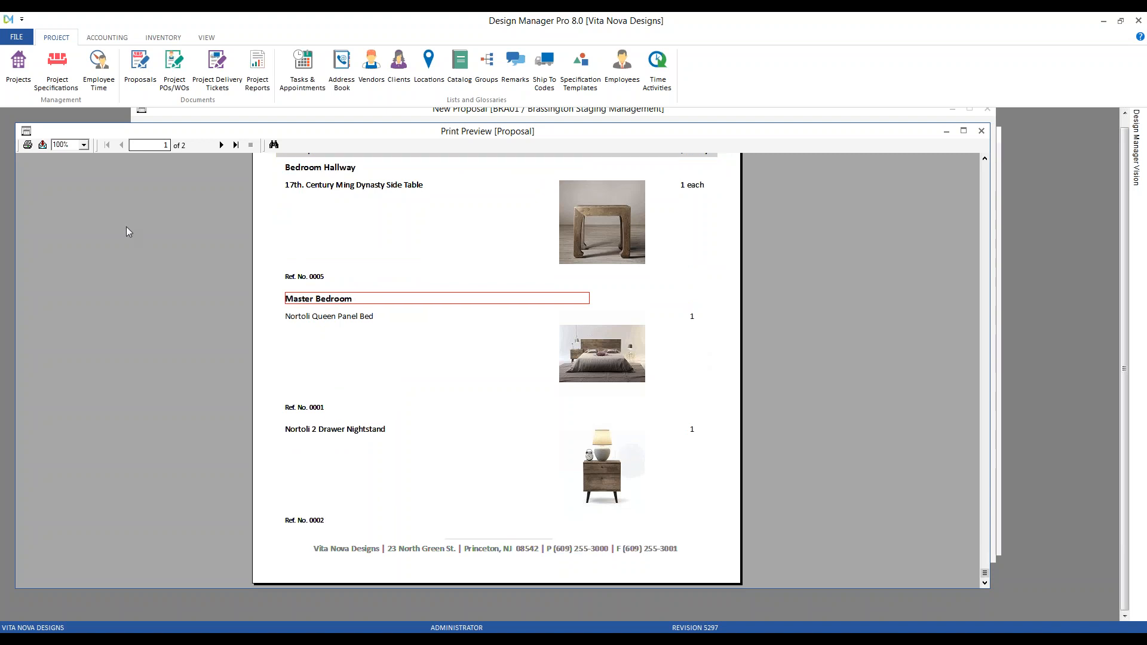
click(221, 145)
scroll(644, 296, up, 3)
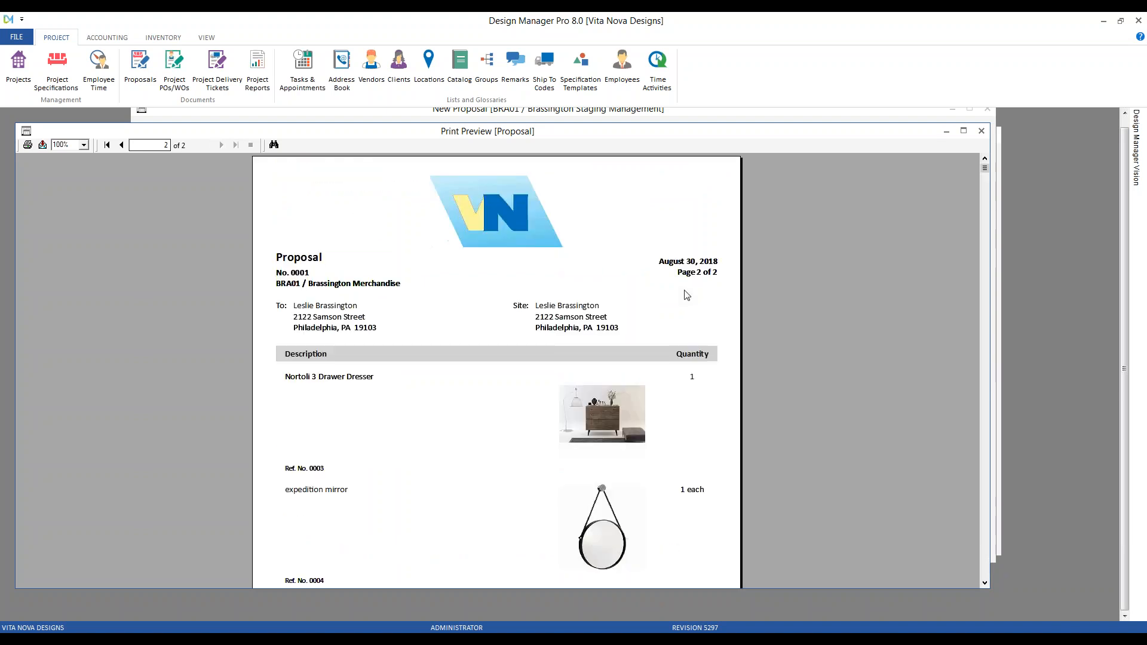
Step: Close the preview, accept the proposal, and close the proposals and documents list
click(981, 131)
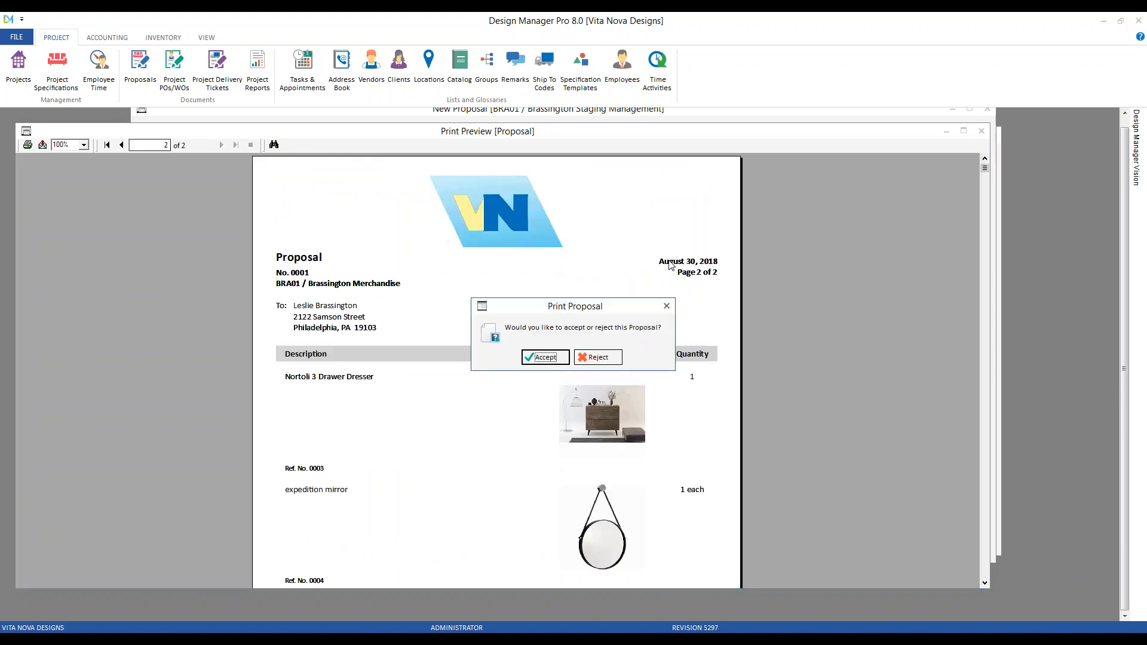
click(545, 356)
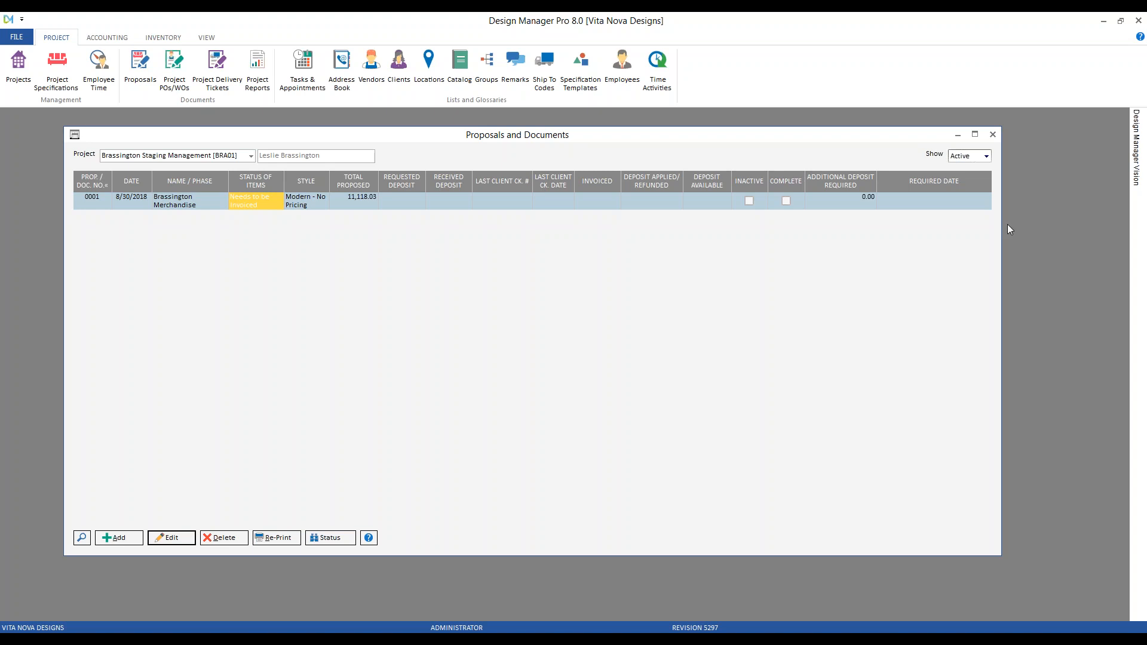
click(993, 135)
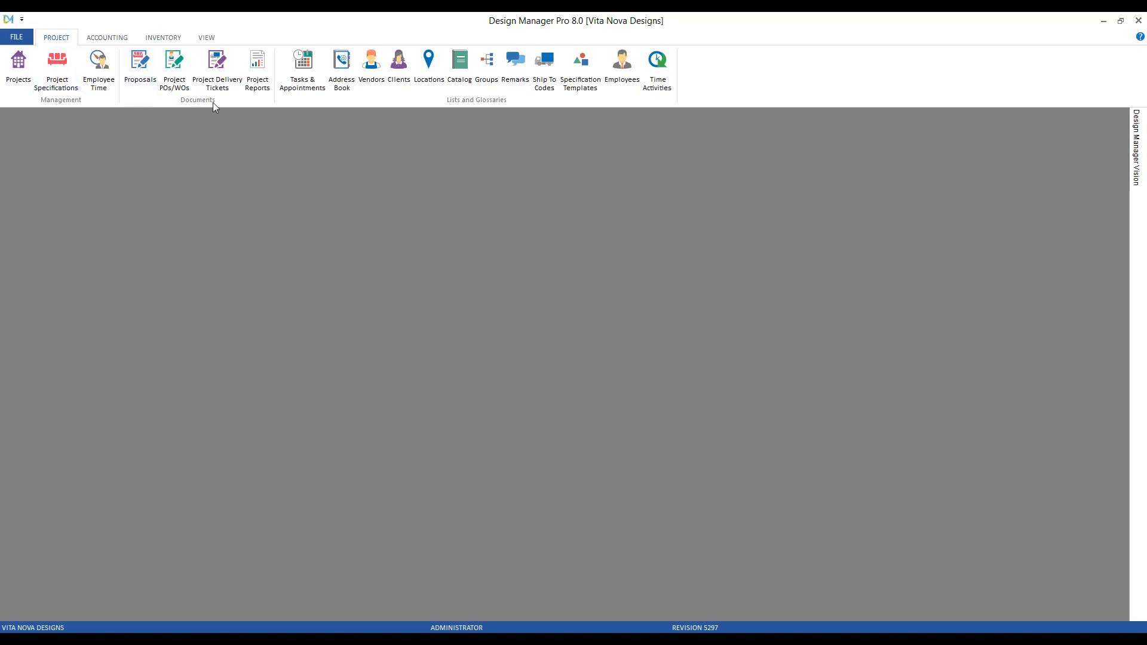
Step: Open the delivery tickets for the Staging Management project (BRA01) and start a new delivery ticket
click(220, 68)
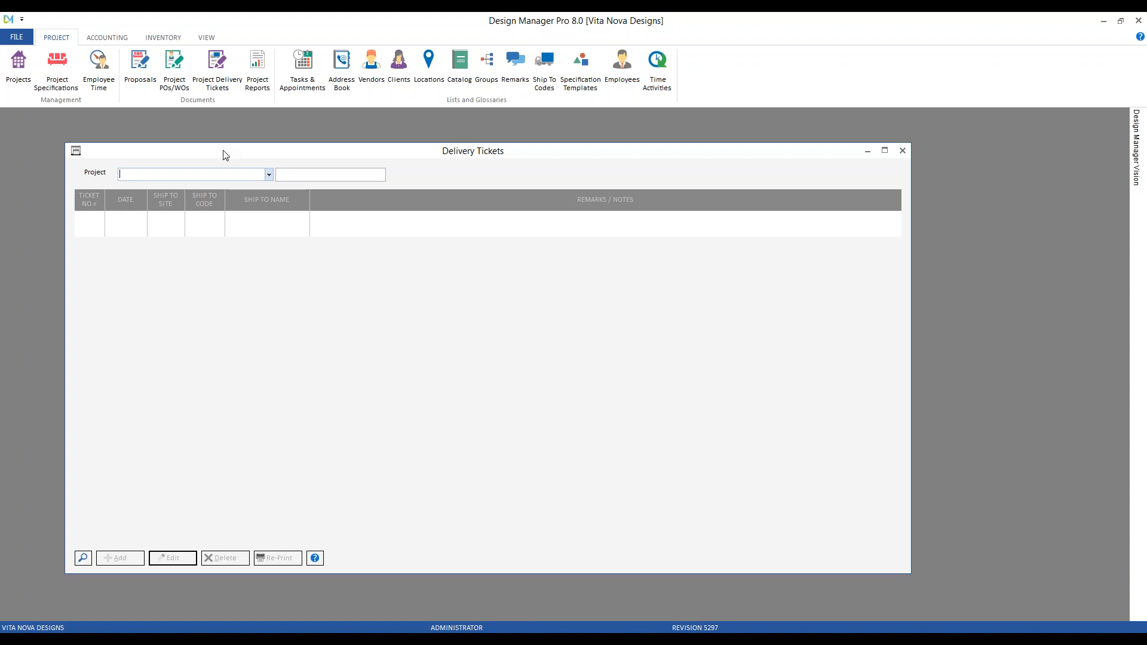
text(b)
key(Down)
key(Down)
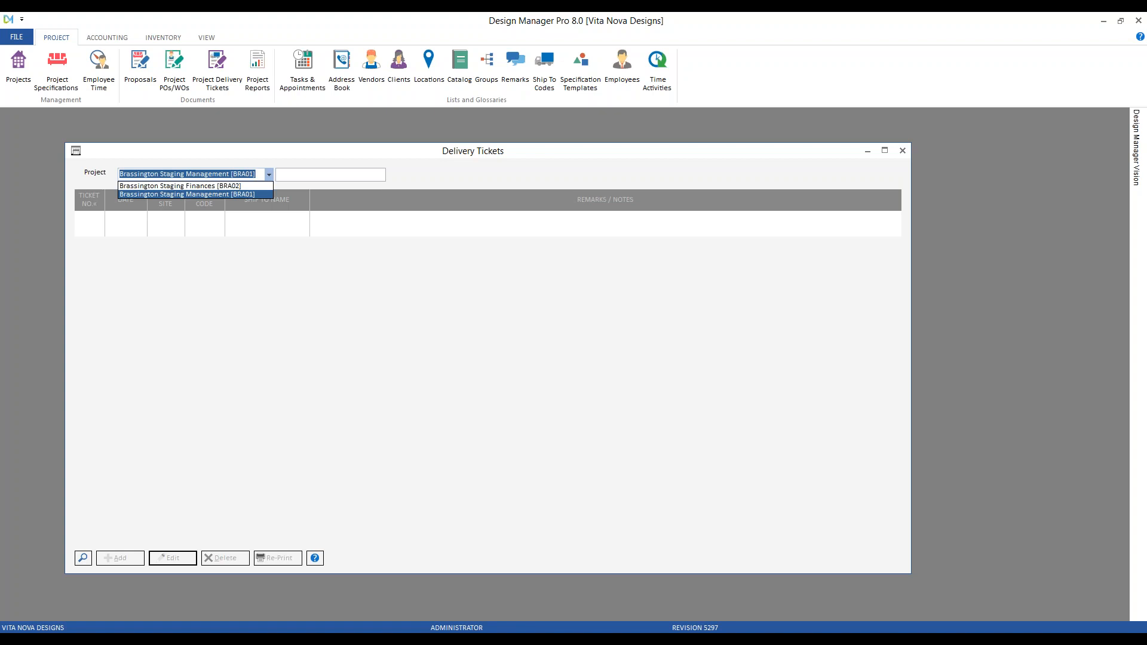
key(Return)
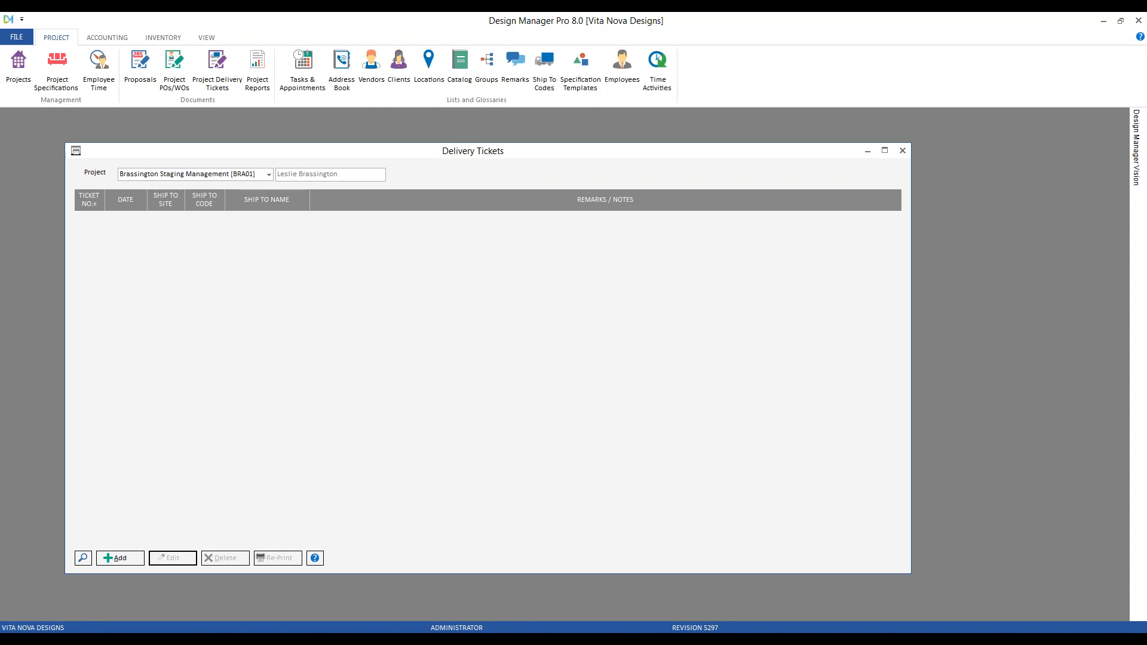
click(137, 559)
drag(178, 164, 239, 165)
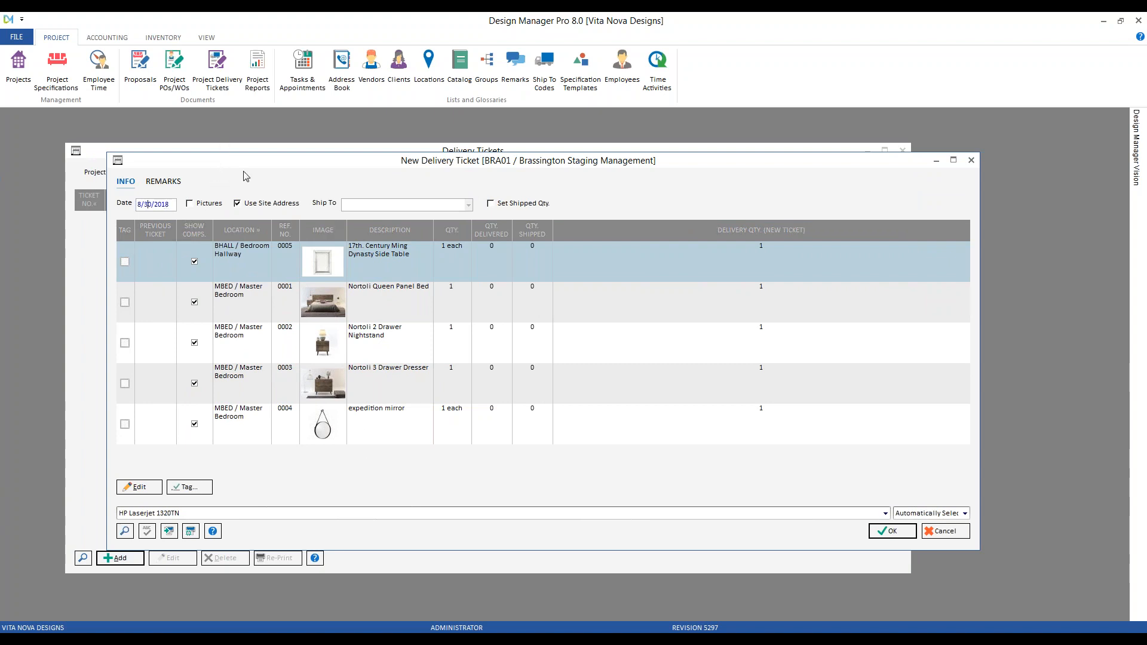
Step: Keep the new delivery ticket's date and turn on pictures for the ticket
click(125, 531)
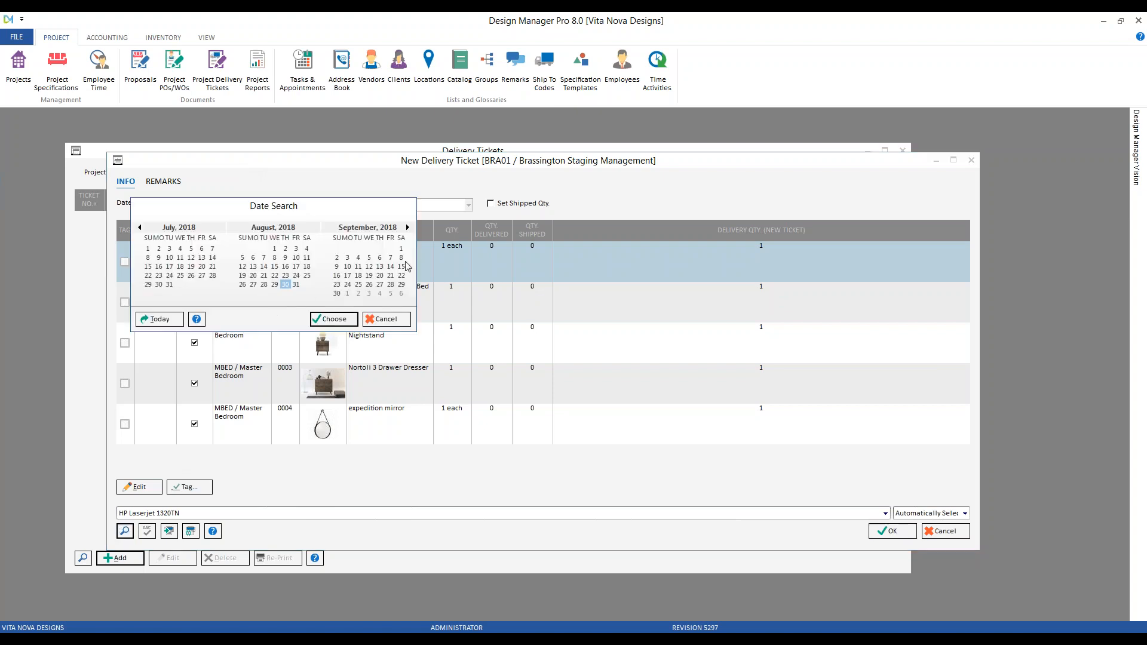
click(399, 321)
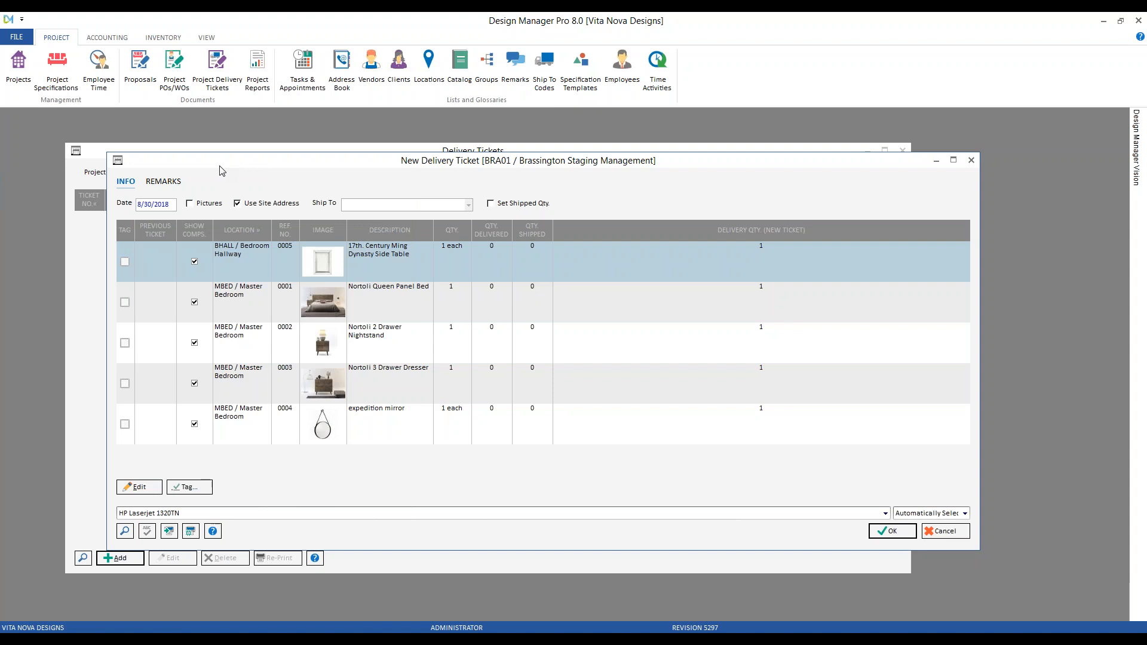
click(208, 204)
Step: Review the descriptions and ordered quantities of the items listed for the new delivery ticket
click(393, 307)
click(394, 356)
click(394, 382)
click(390, 335)
click(389, 301)
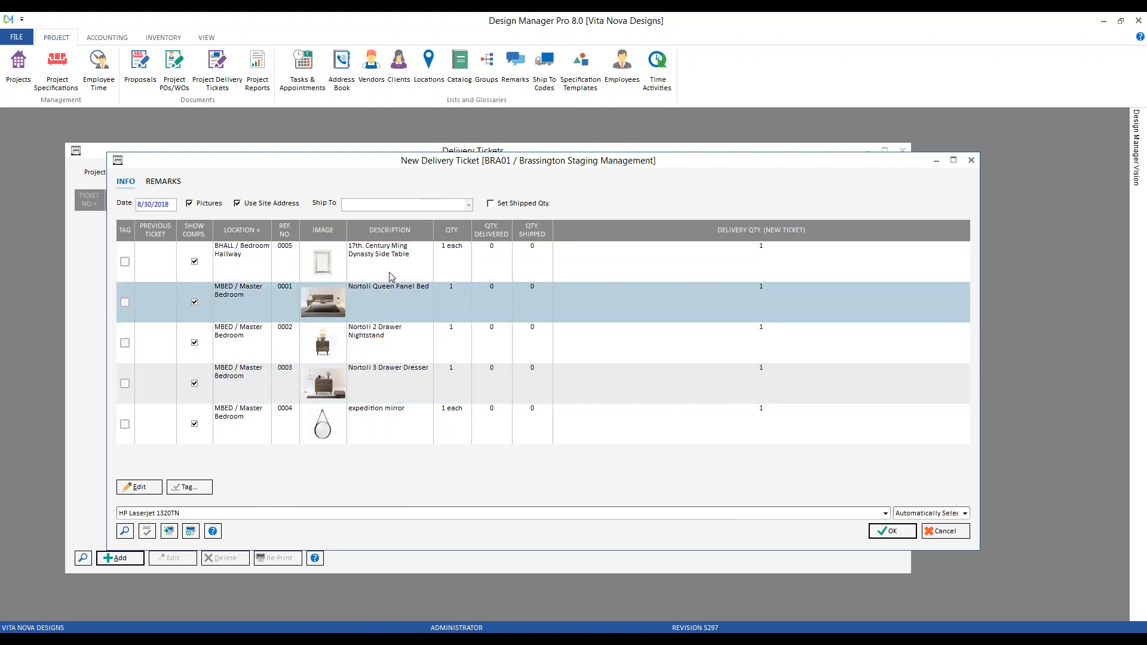
click(388, 270)
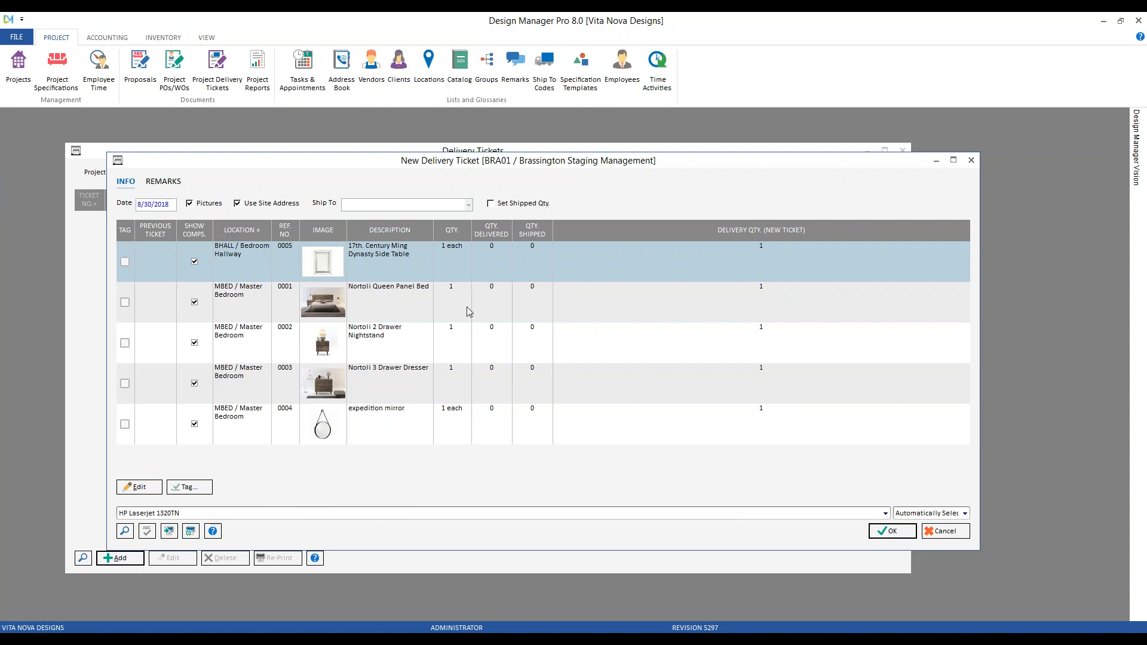
click(464, 352)
click(461, 376)
click(454, 332)
click(455, 288)
click(457, 260)
Step: Tag all items not yet delivered for the ticket and generate its print preview
click(199, 481)
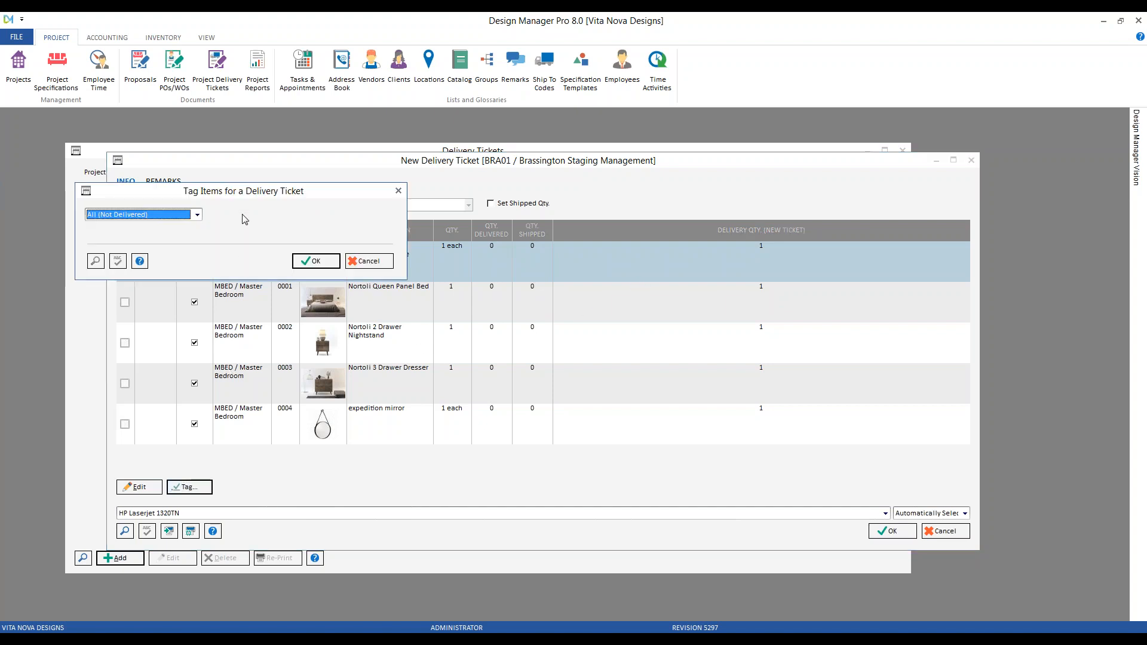
click(327, 262)
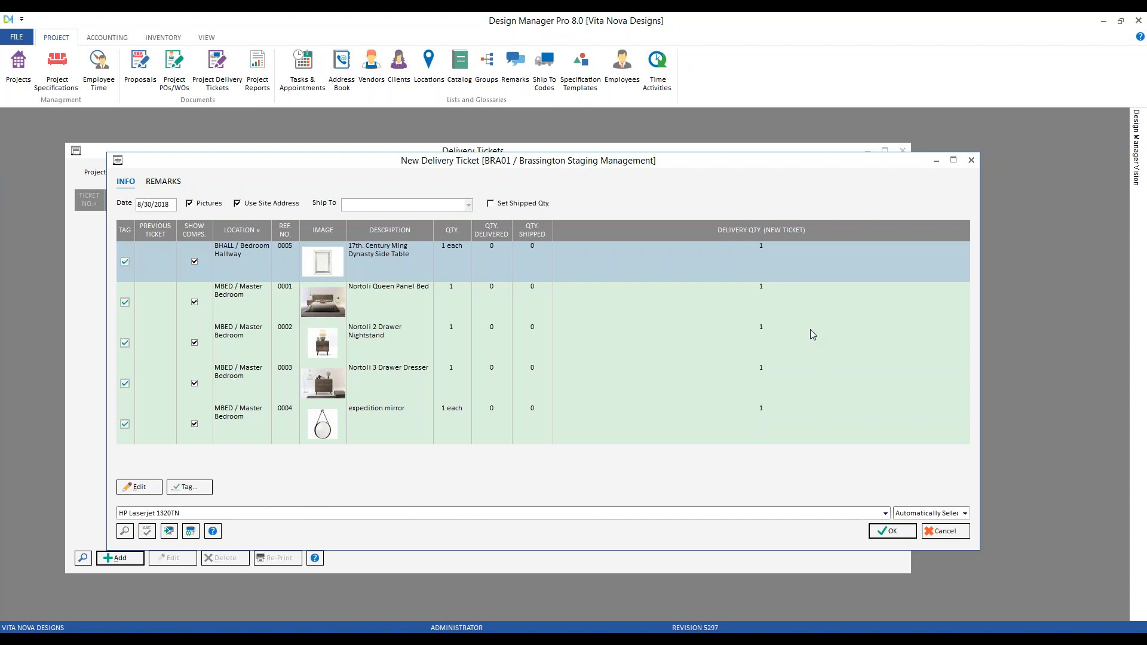
click(891, 530)
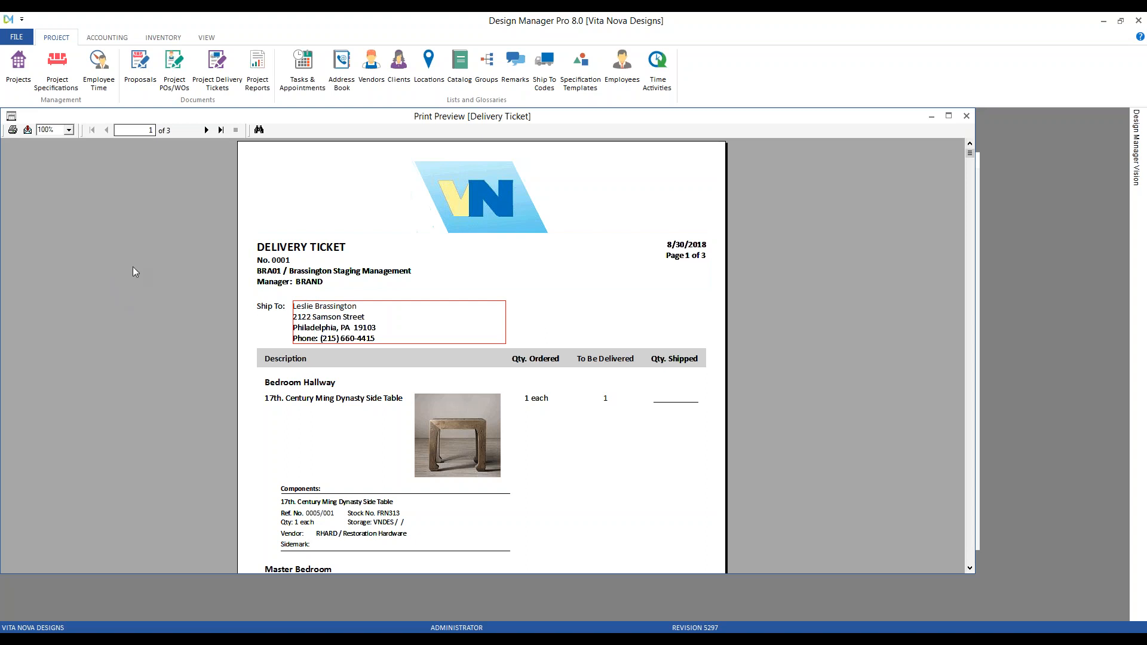
Step: Examine the delivery ticket preview through to its last page, checking ship-to details, item pictures, components, quantities and signature line
scroll(132, 266, down, 3)
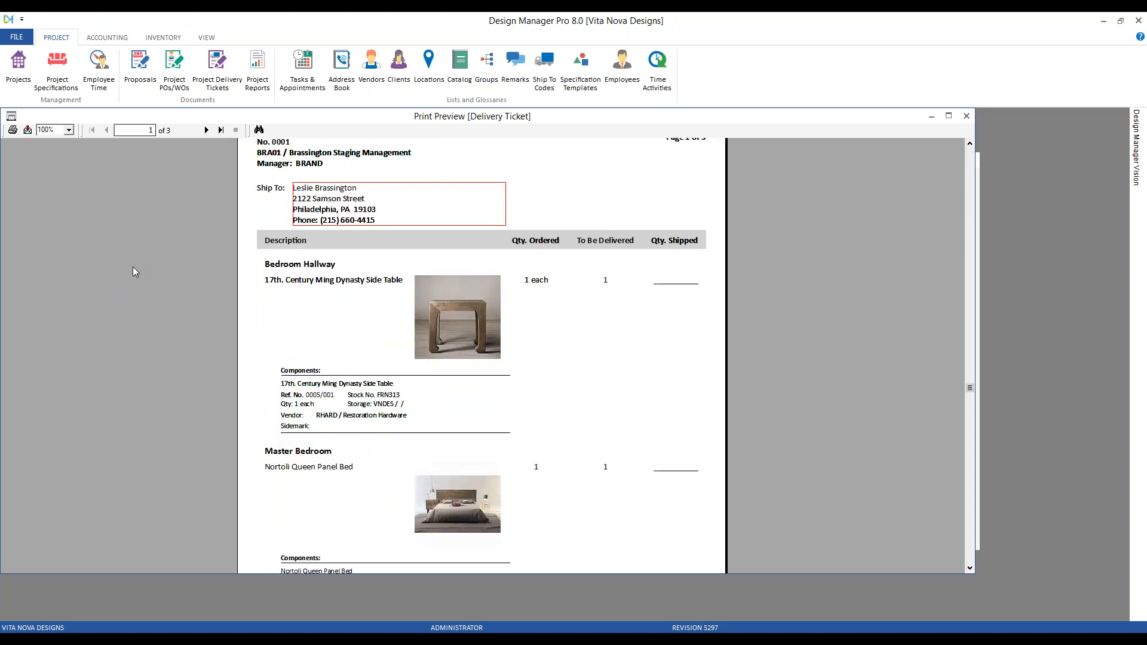
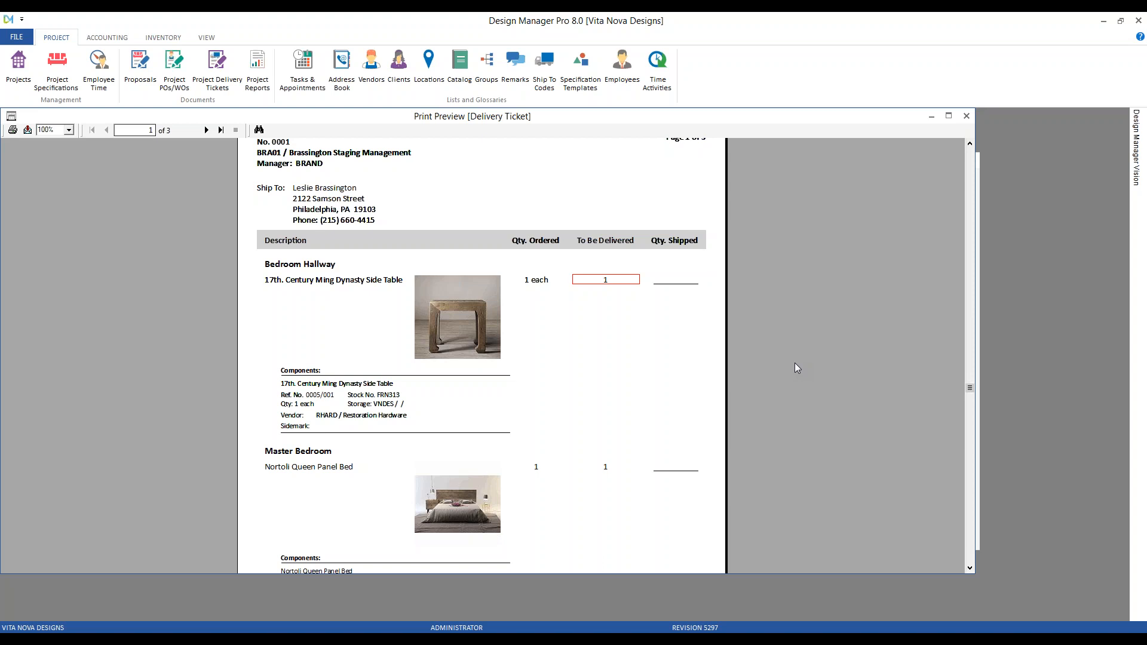
click(177, 260)
scroll(176, 260, down, 3)
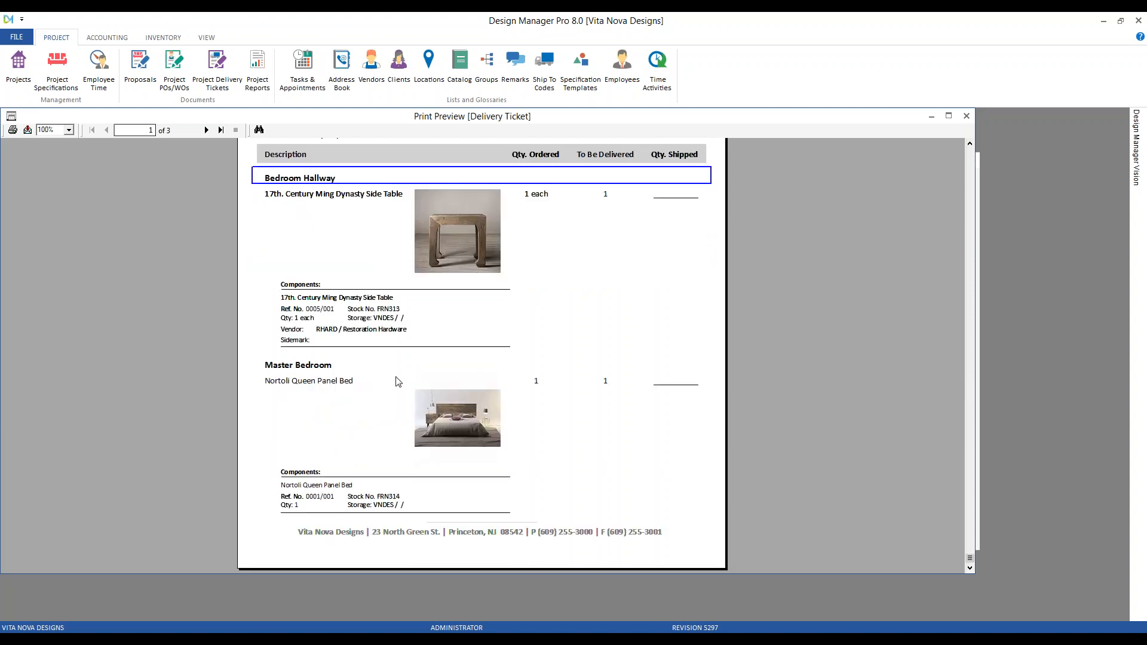
click(207, 131)
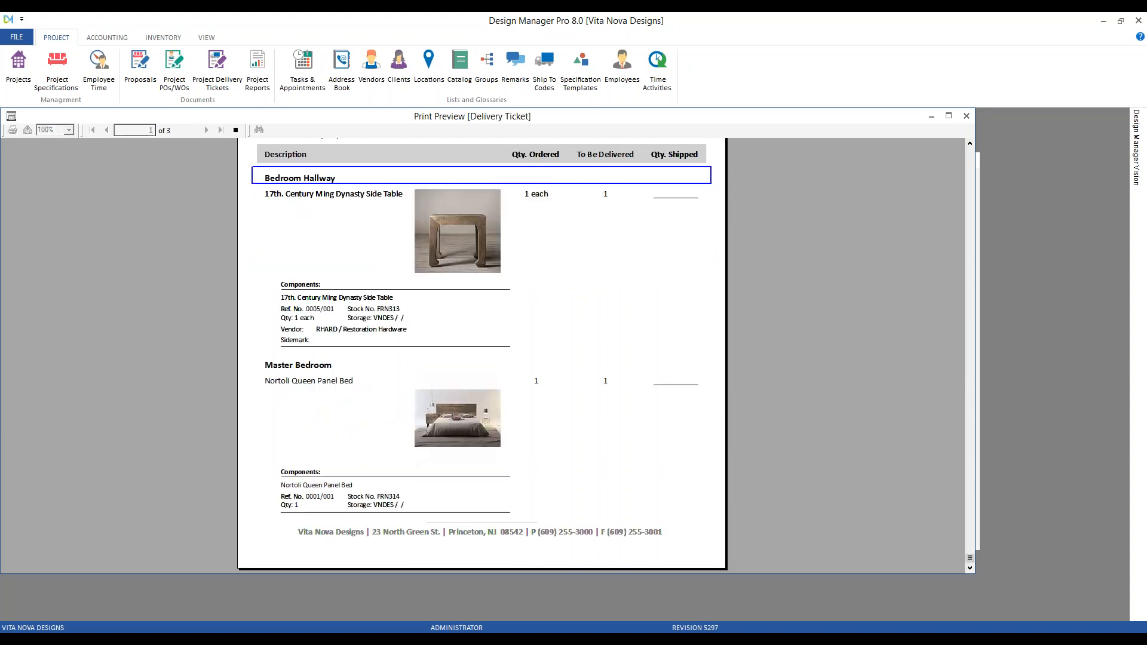
click(207, 131)
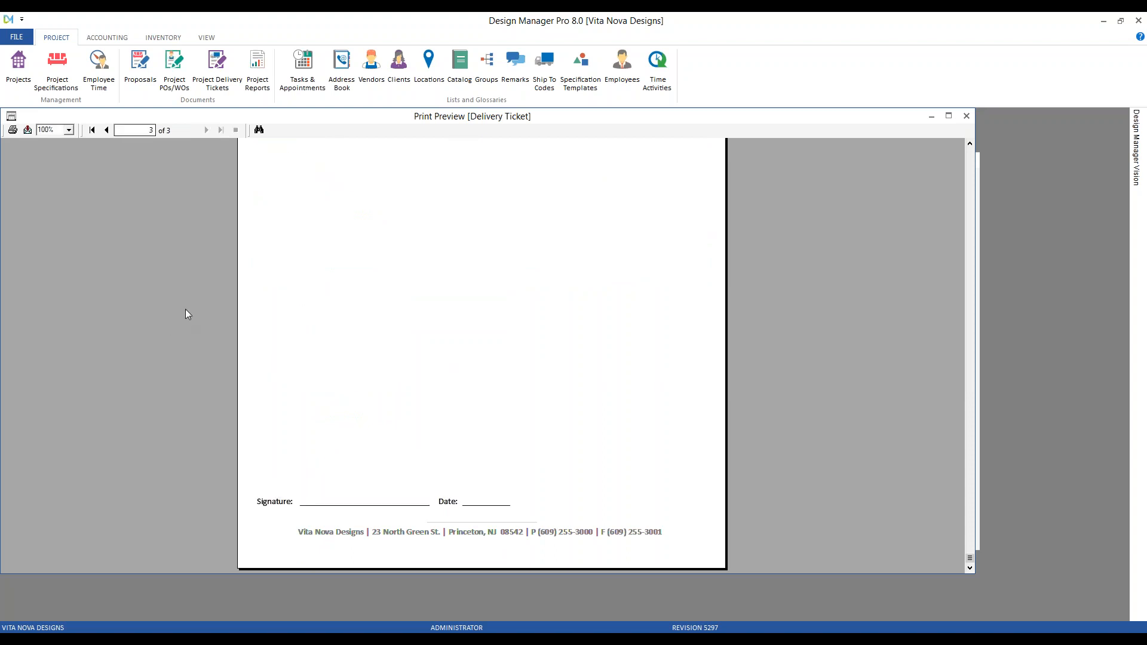
scroll(185, 310, up, 3)
scroll(185, 309, down, 3)
Step: Close the print preview and accept the delivery ticket
click(967, 116)
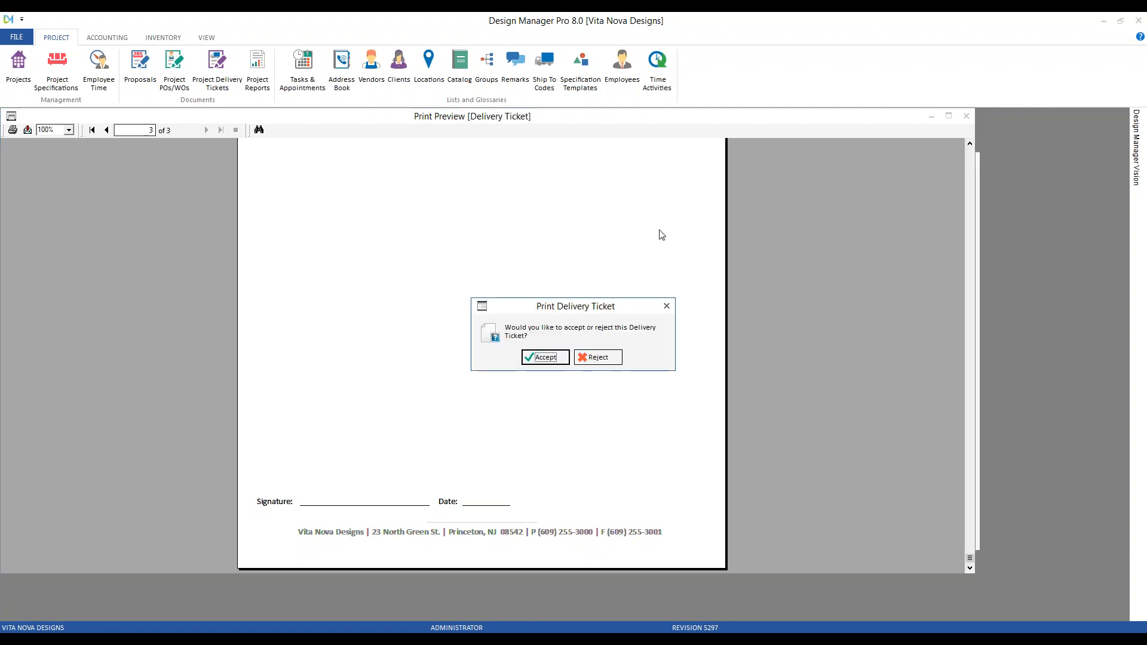
click(545, 357)
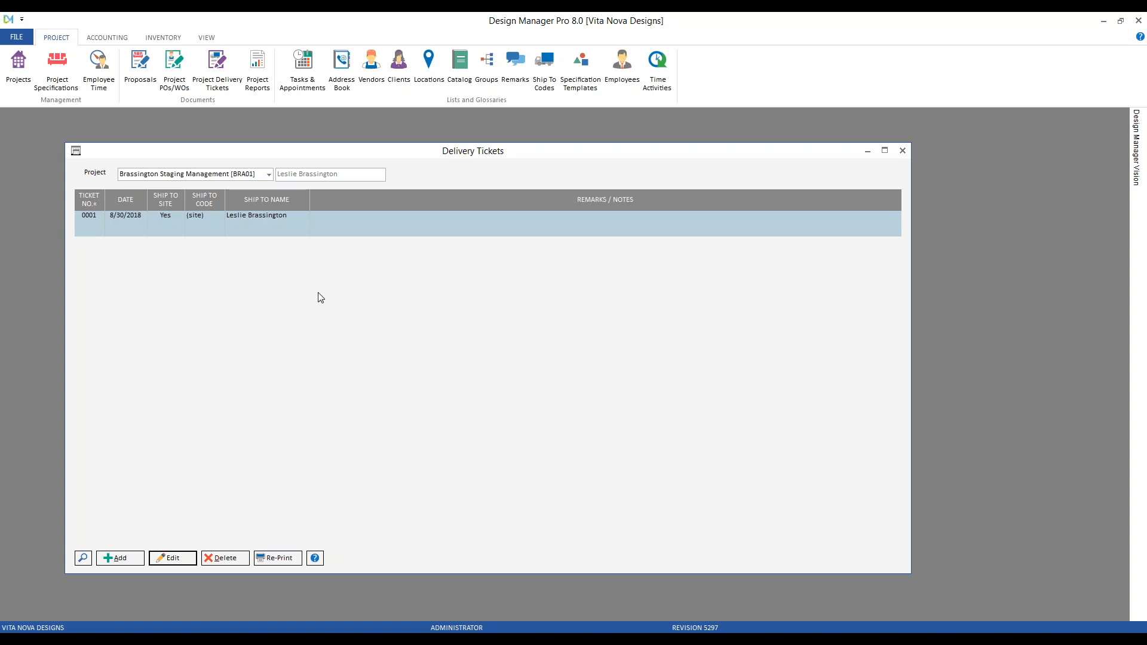
Step: Edit delivery ticket 0001 to set the Nortoli Queen Panel Bed's actual shipped quantity to 1, and save the ticket
click(185, 560)
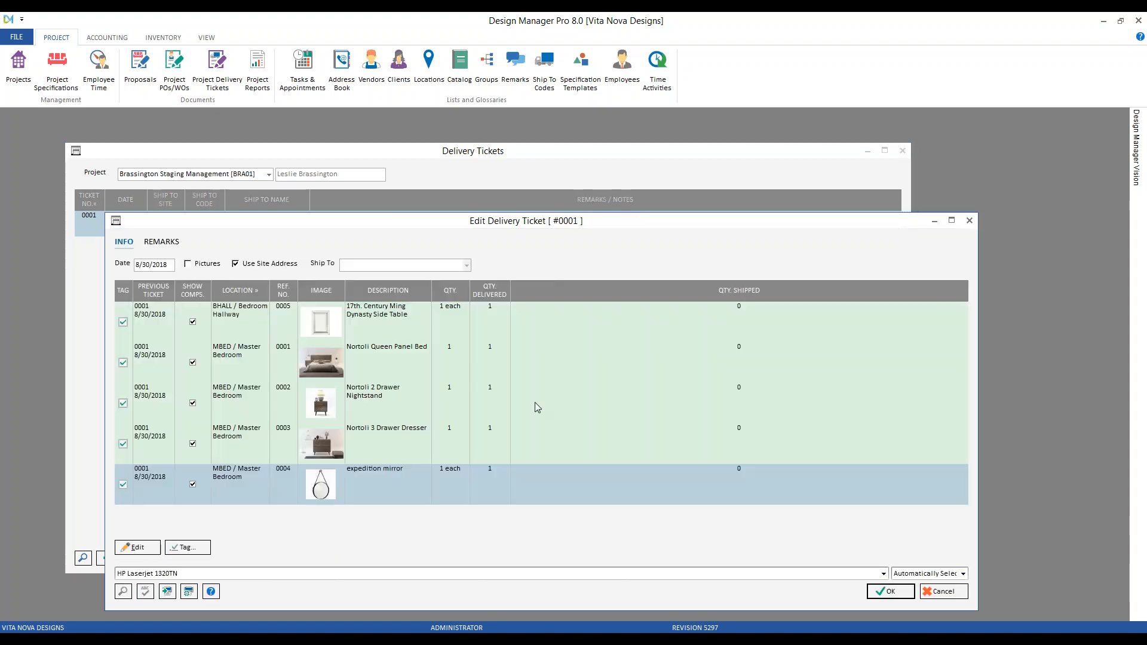
click(447, 360)
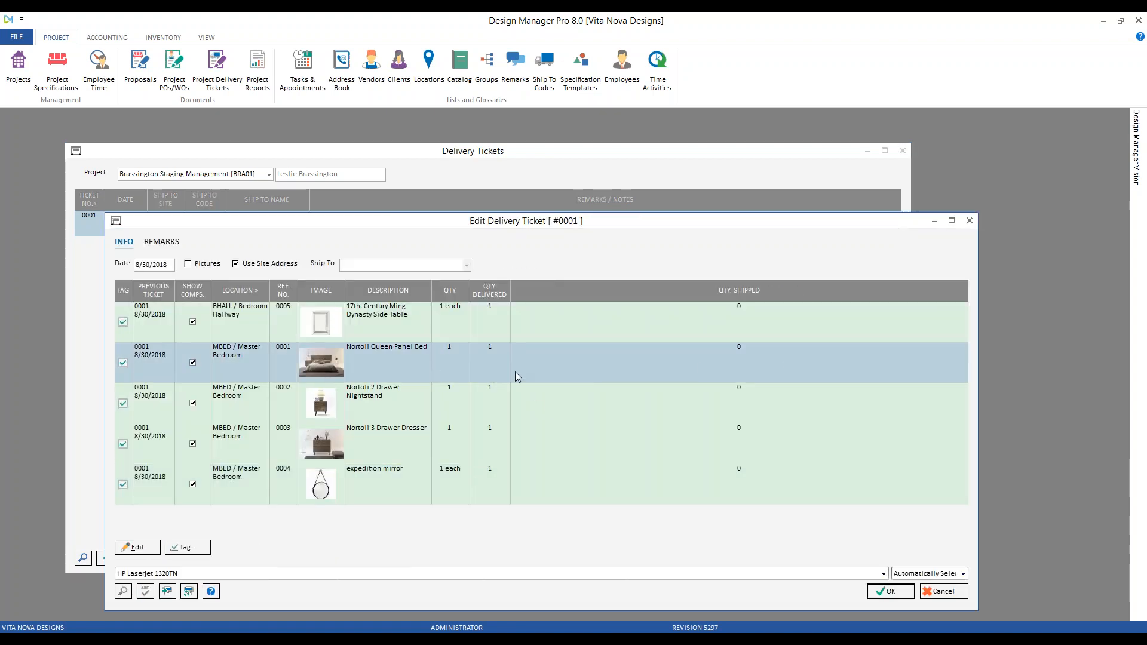
double_click(573, 368)
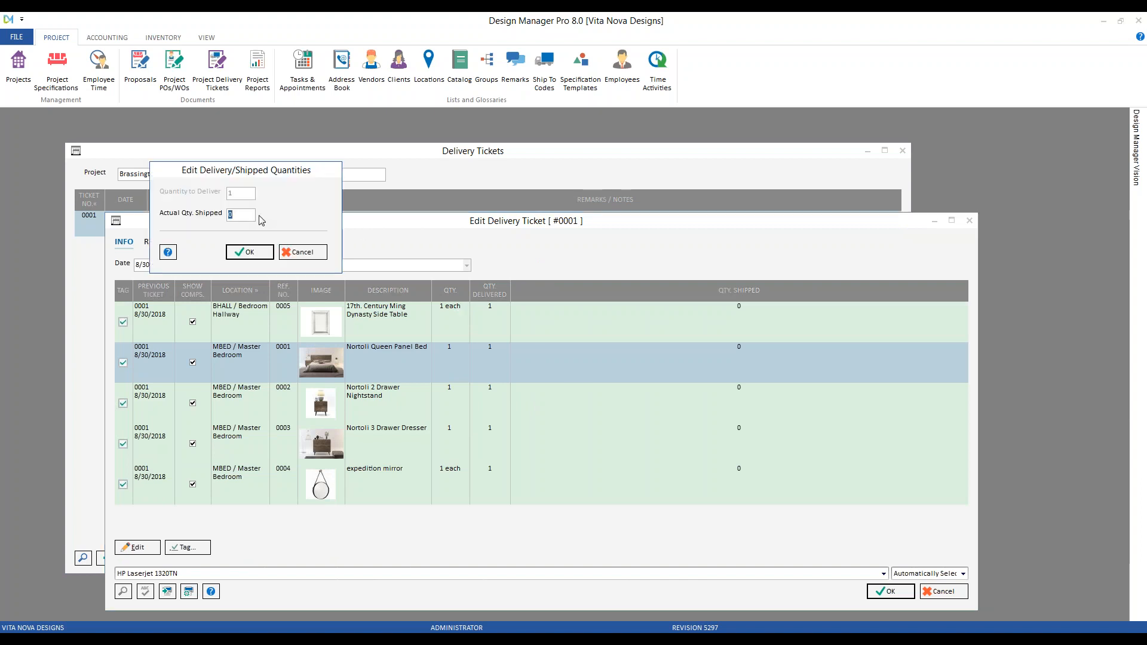
text(1)
click(270, 250)
click(890, 591)
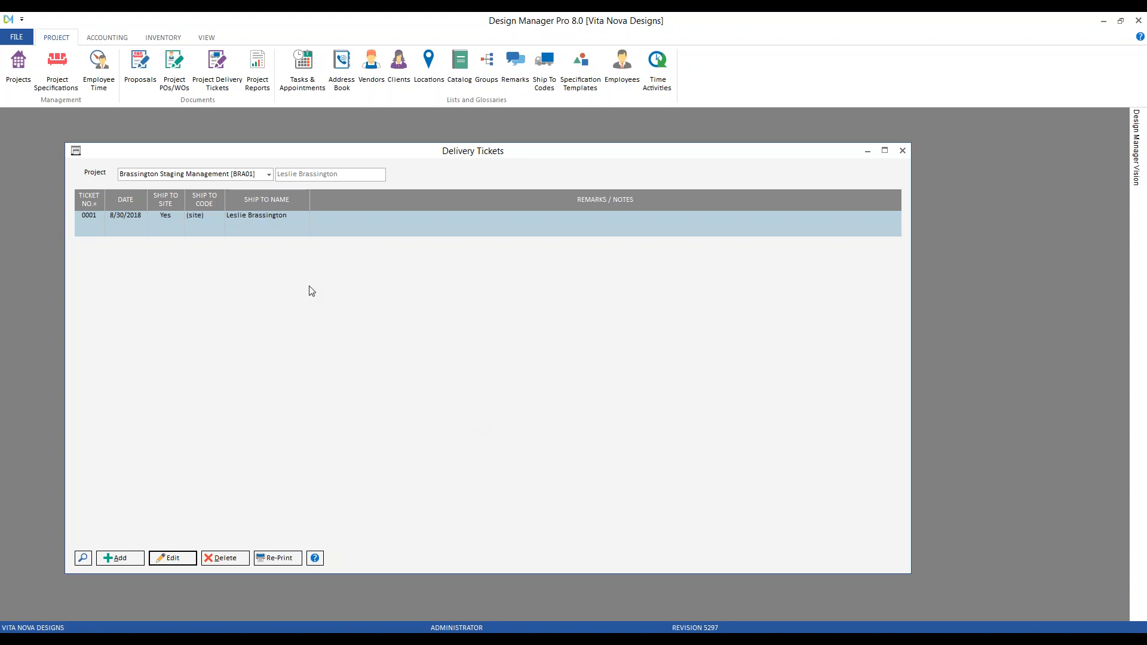
click(134, 558)
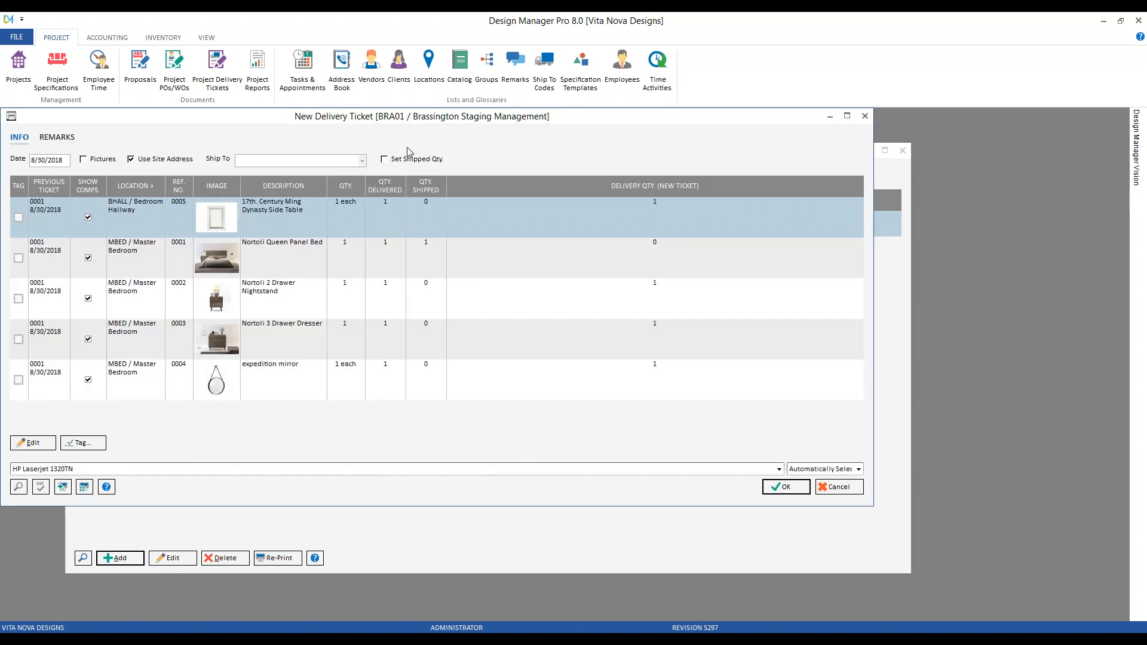
click(406, 163)
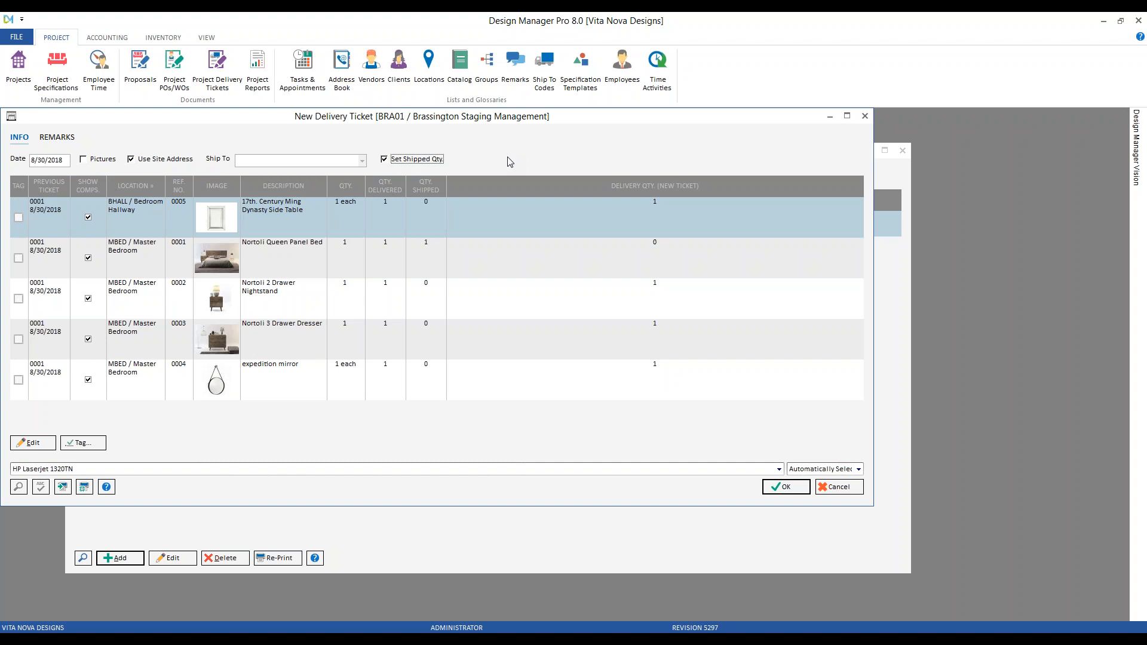
click(849, 488)
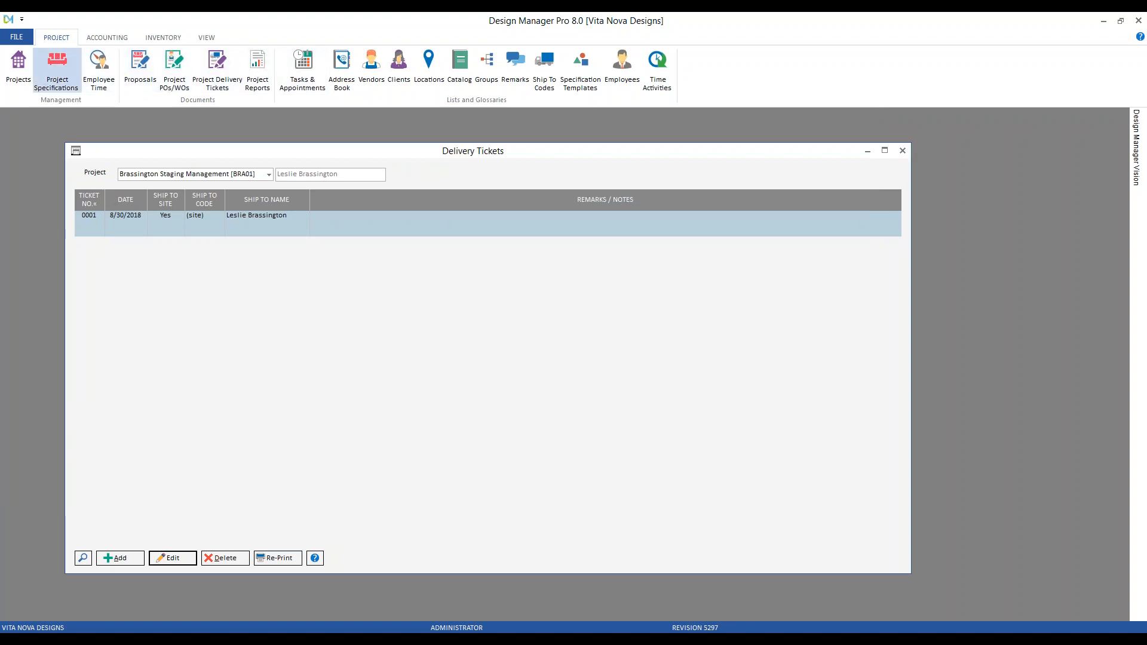
Step: Check the Nortoli Queen Panel Bed's delivery ticket and shipped quantity status in the BRA01 project specifications, then close the item and specifications
click(58, 66)
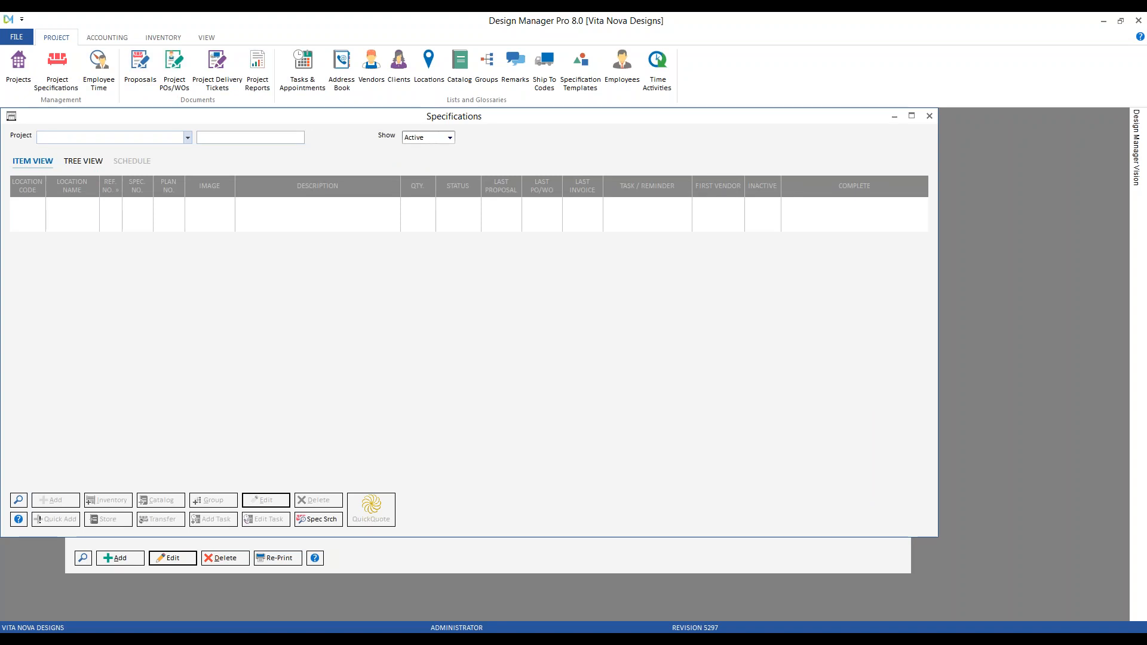
text(b)
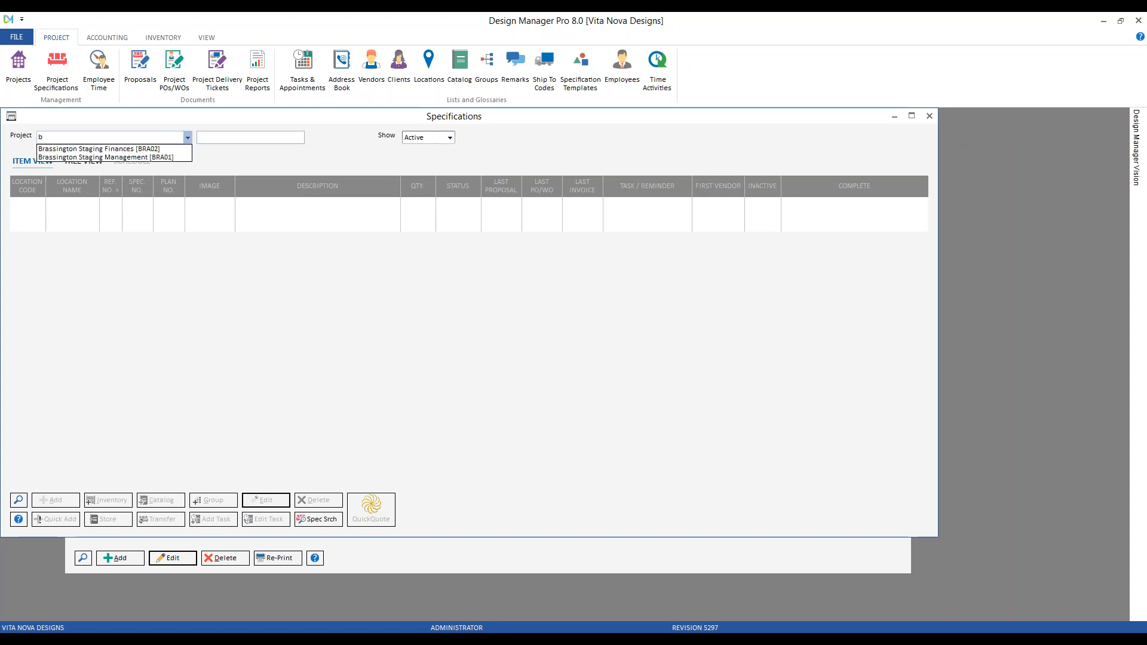
key(Down)
key(Down)
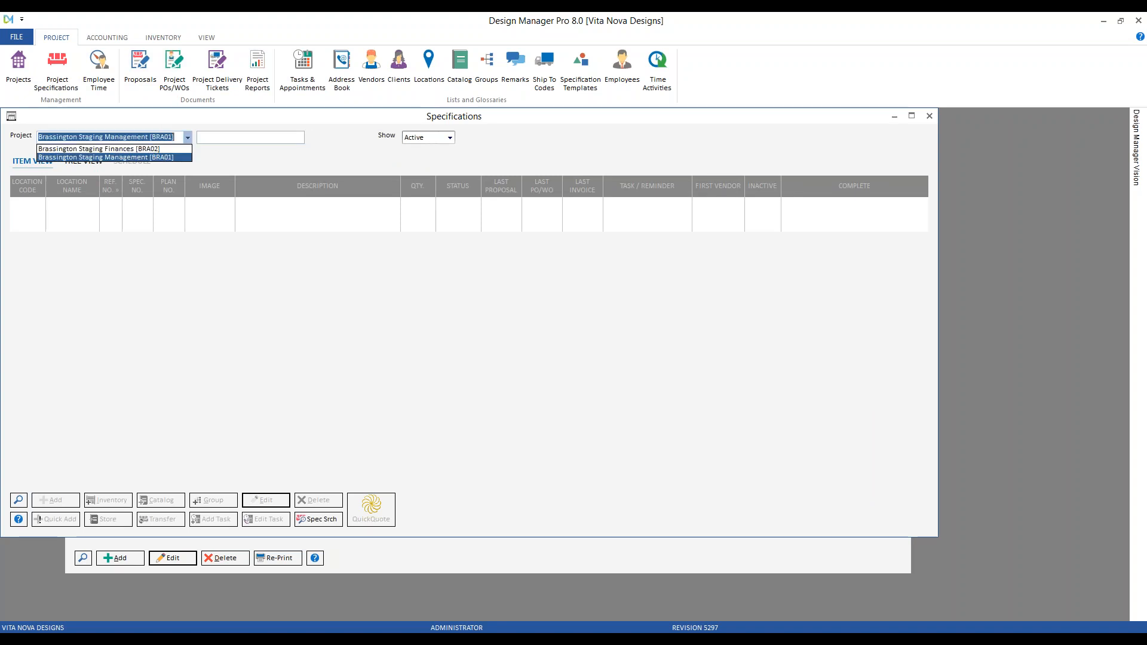
key(Return)
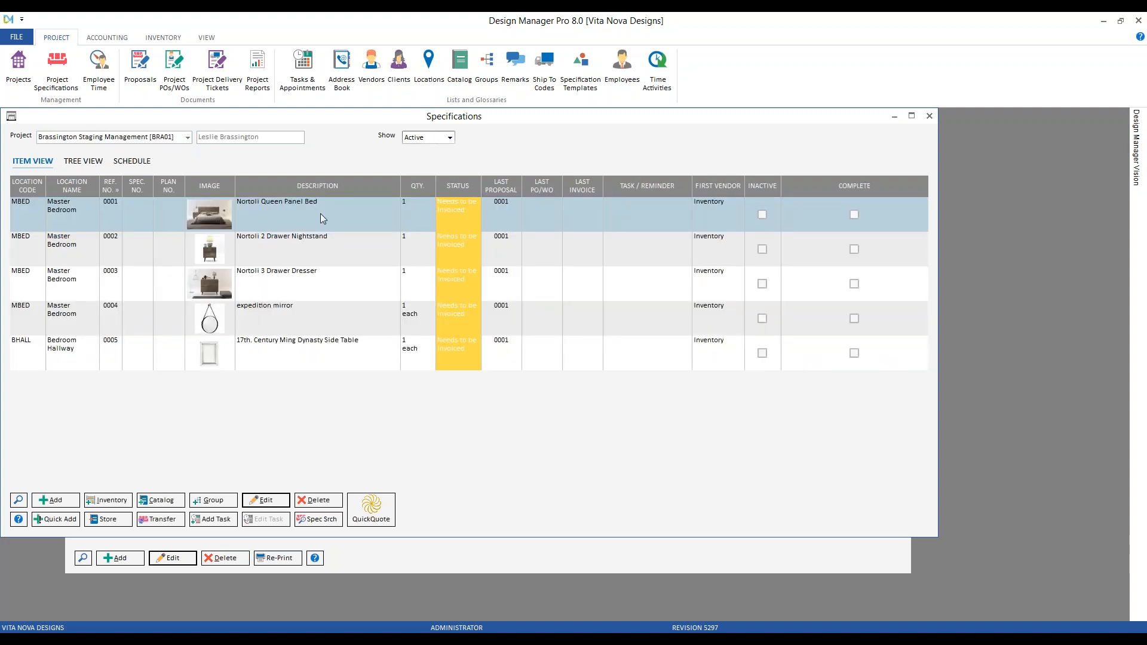
double_click(320, 214)
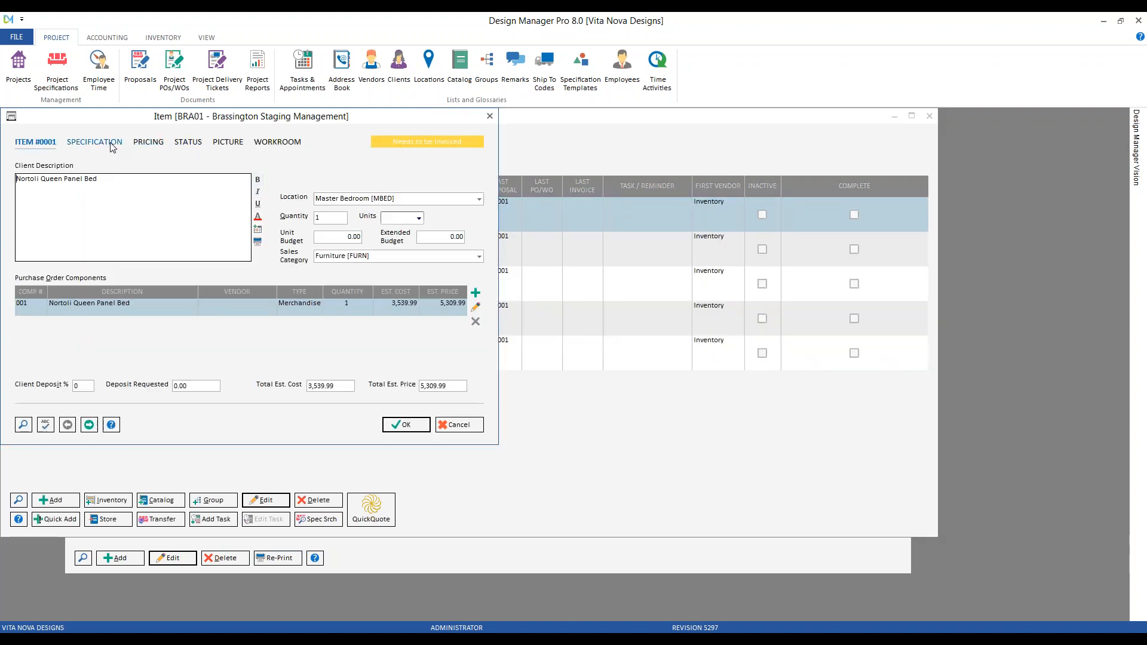
click(179, 144)
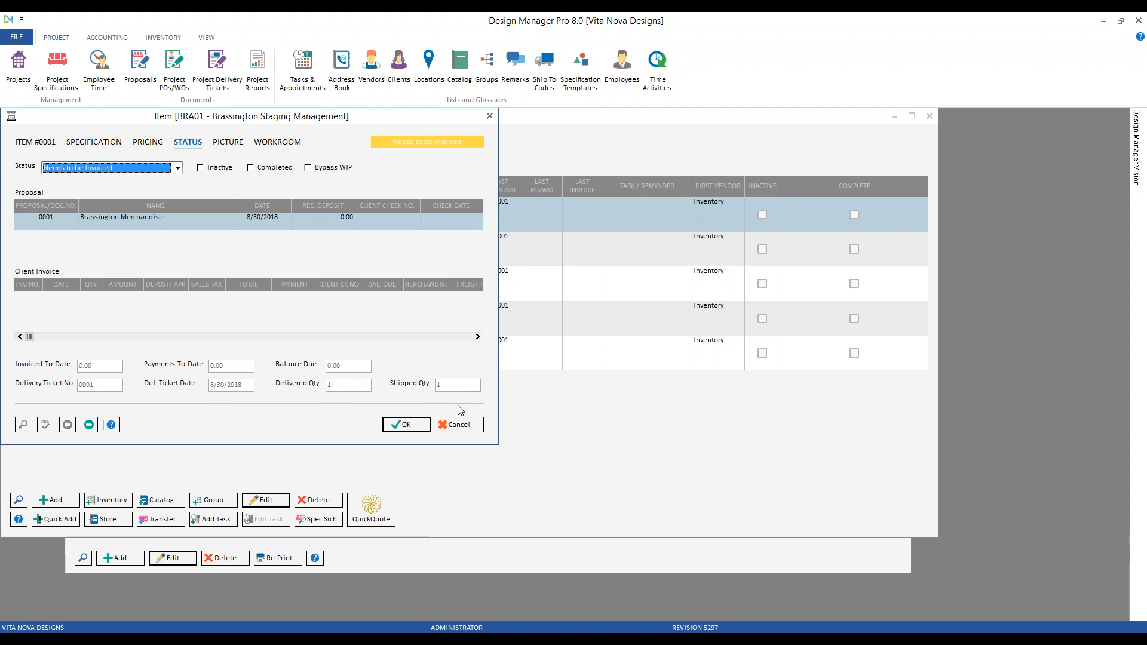
click(459, 425)
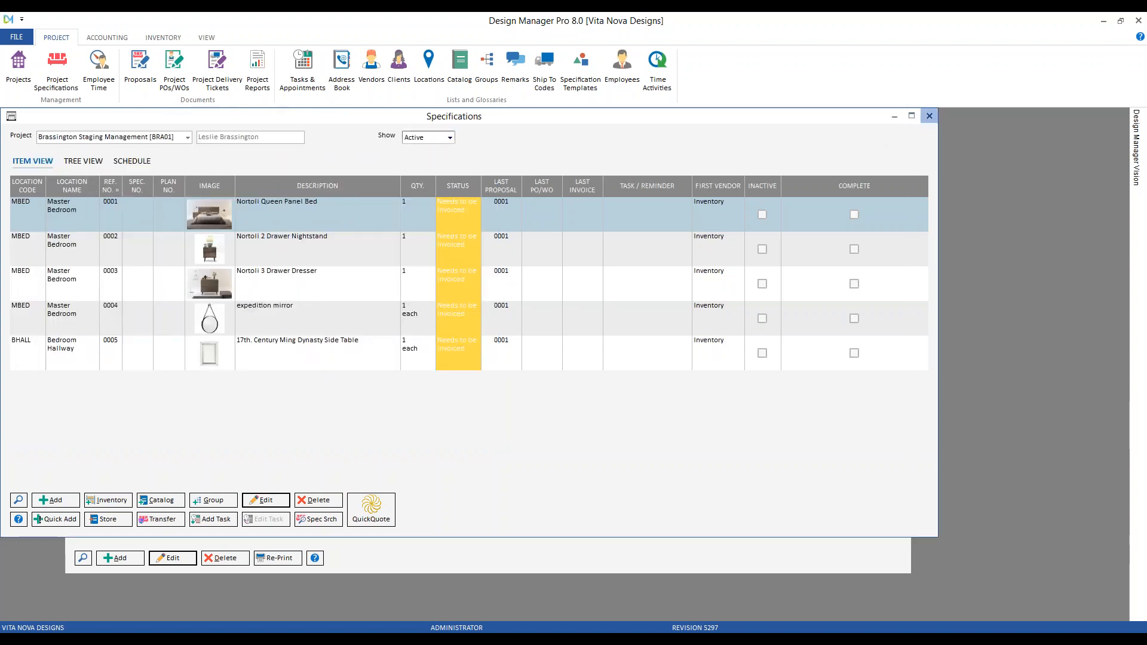
click(928, 116)
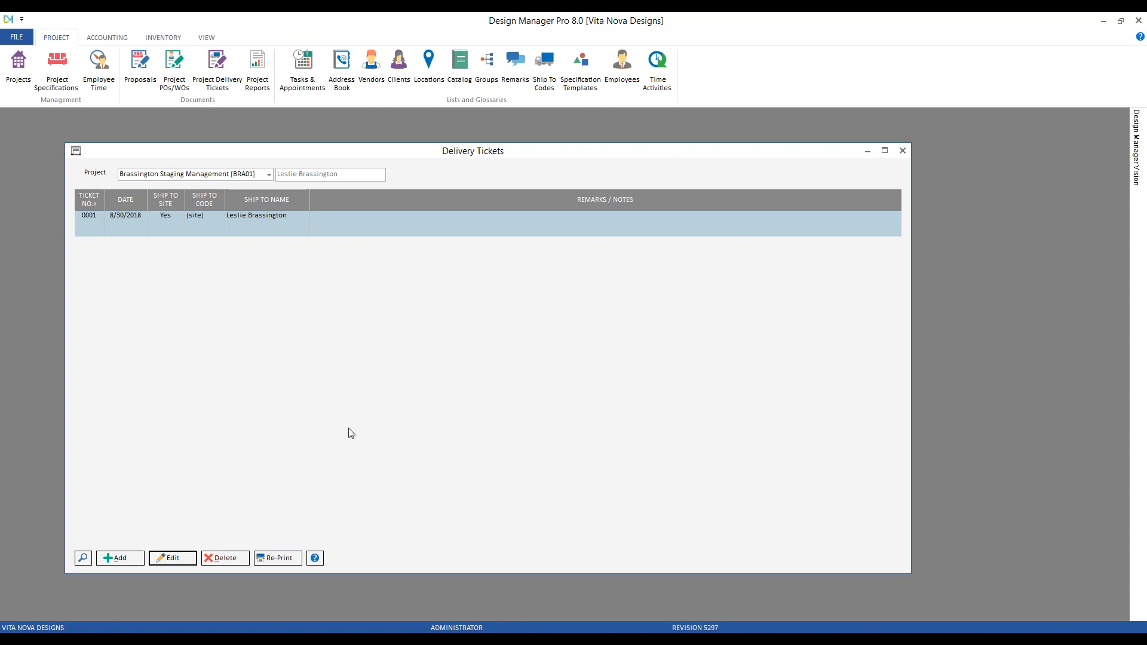
Step: Start another delivery ticket for BRA01 that ships to Vita Nova Designs (VNDES) instead of the site address
click(129, 557)
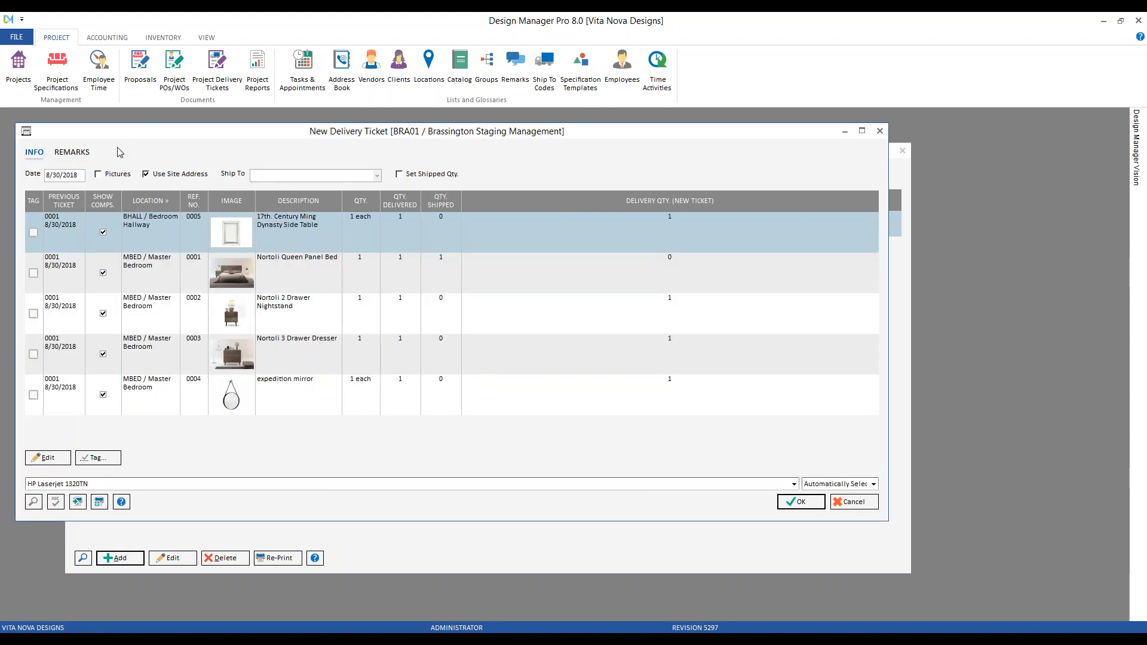
click(177, 177)
click(272, 175)
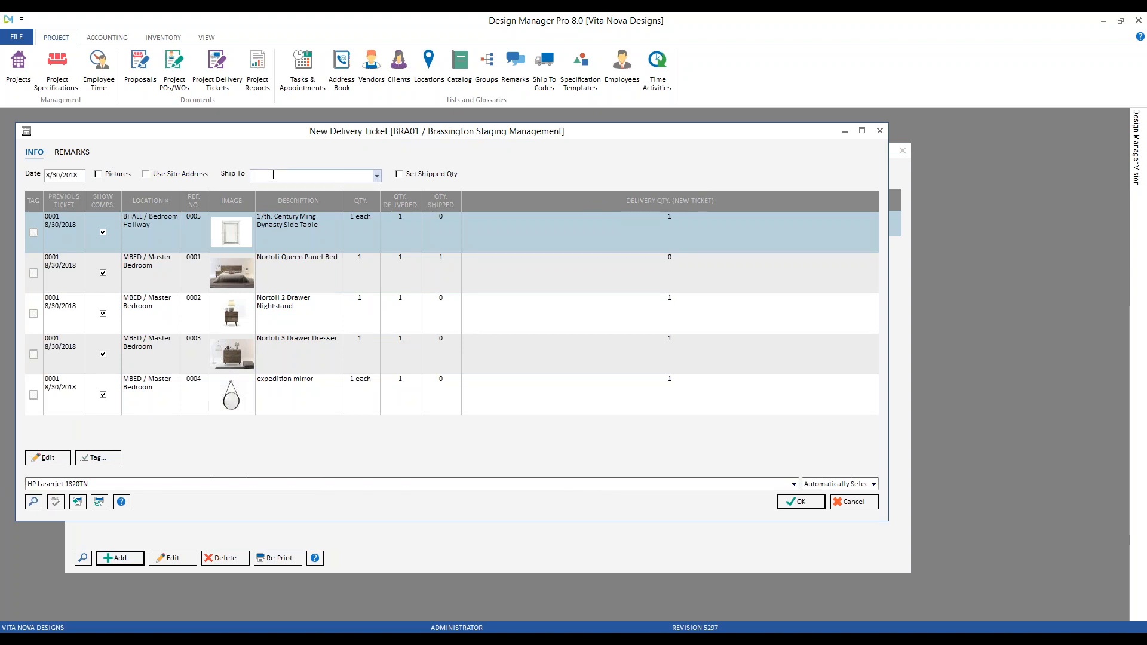
text(v)
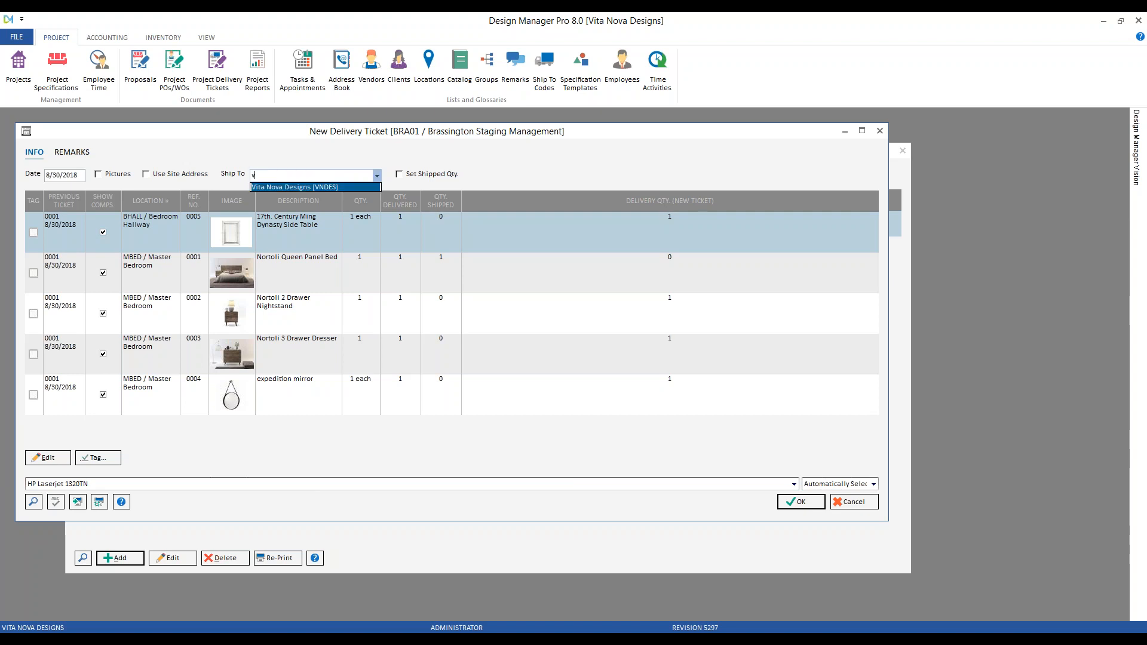
click(274, 186)
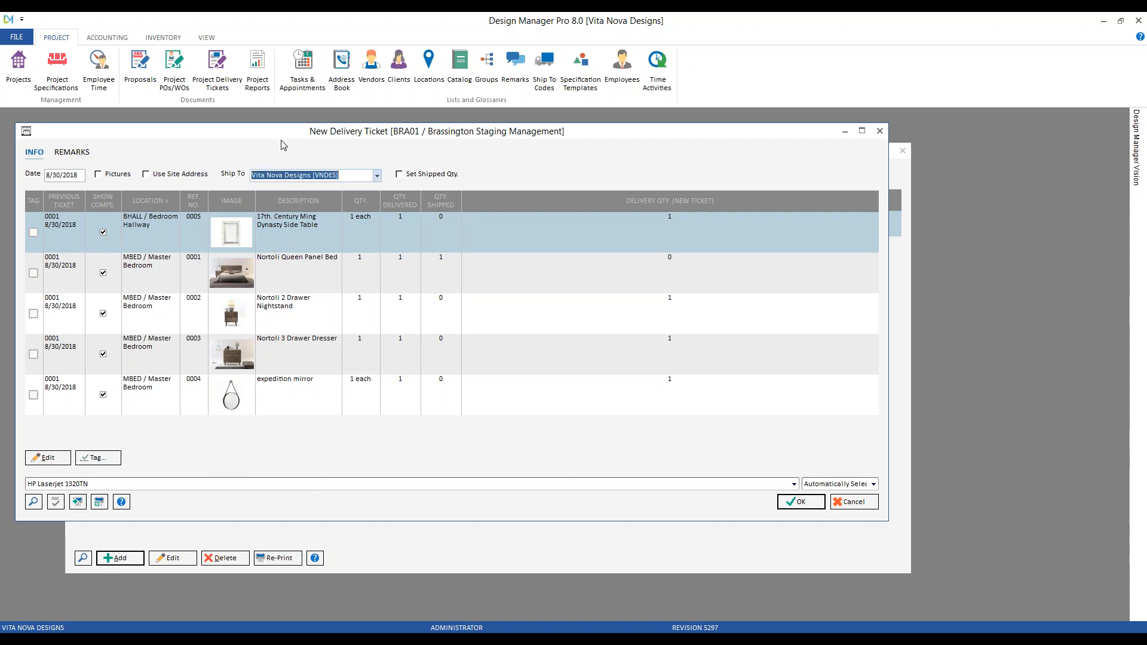
Step: Tag all five items, from the Ming Dynasty side table to the expedition mirror, for the return delivery ticket
click(33, 232)
click(34, 273)
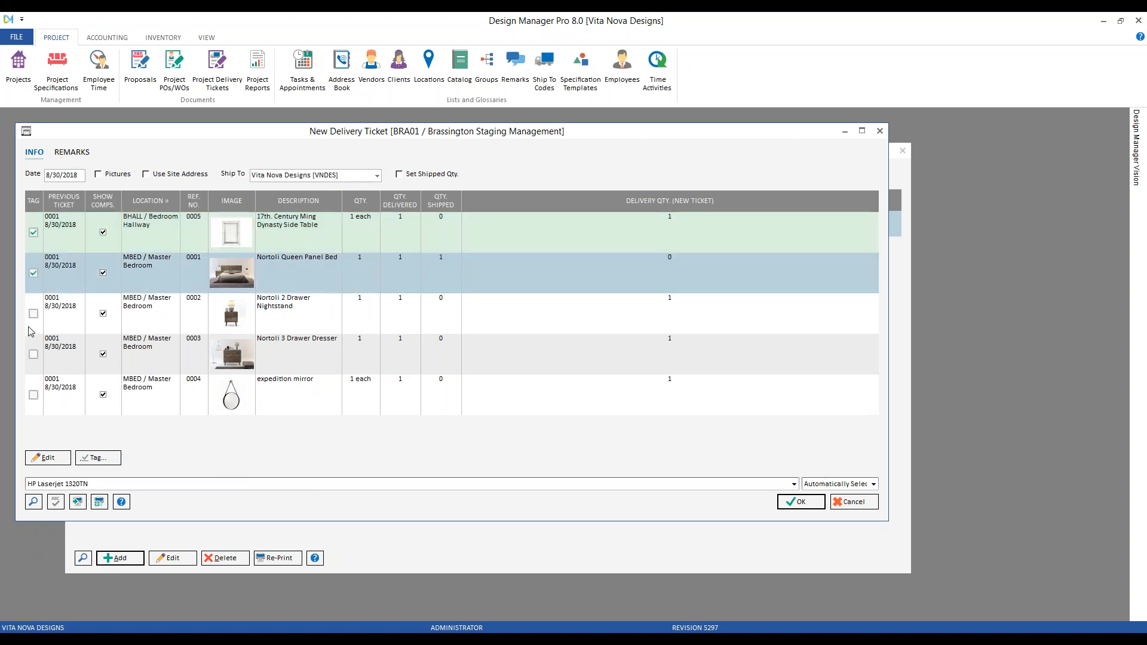
click(33, 314)
click(34, 354)
click(34, 395)
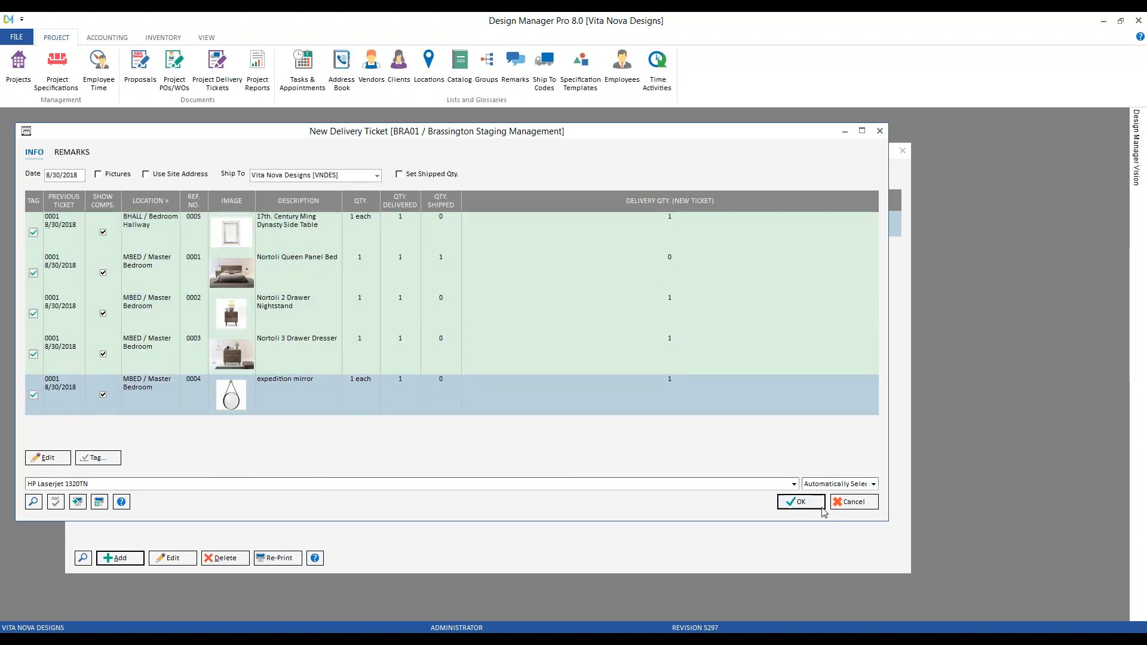
Step: Preview the delivery ticket to Vita Nova Designs, then reject it and close the new ticket and the delivery tickets list
click(800, 503)
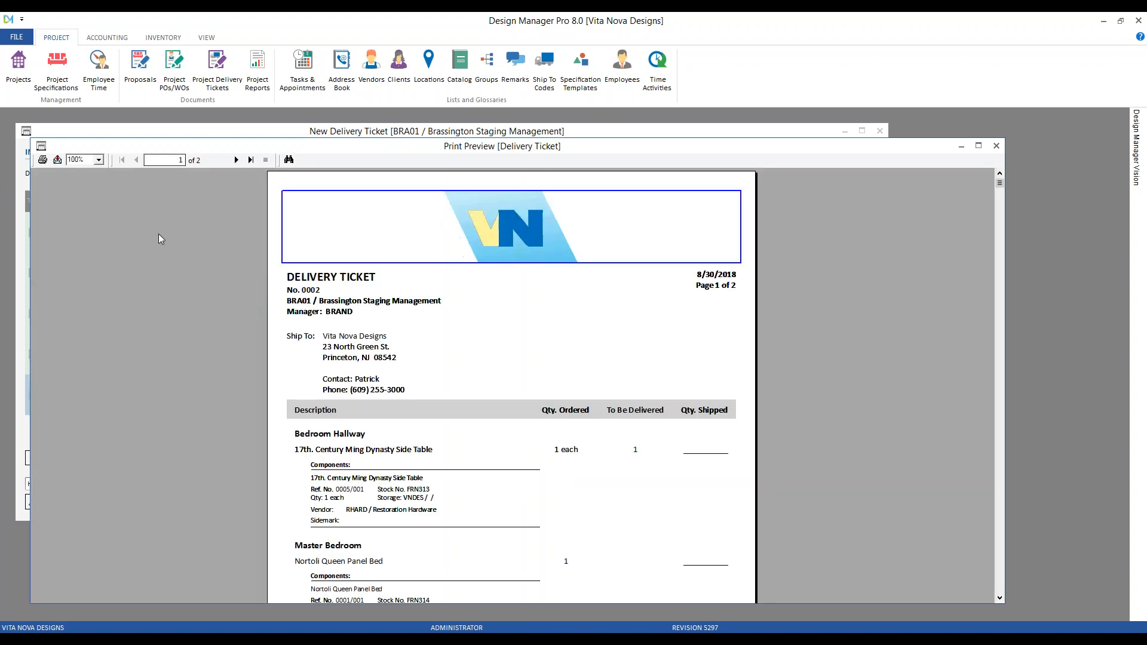
scroll(180, 293, down, 3)
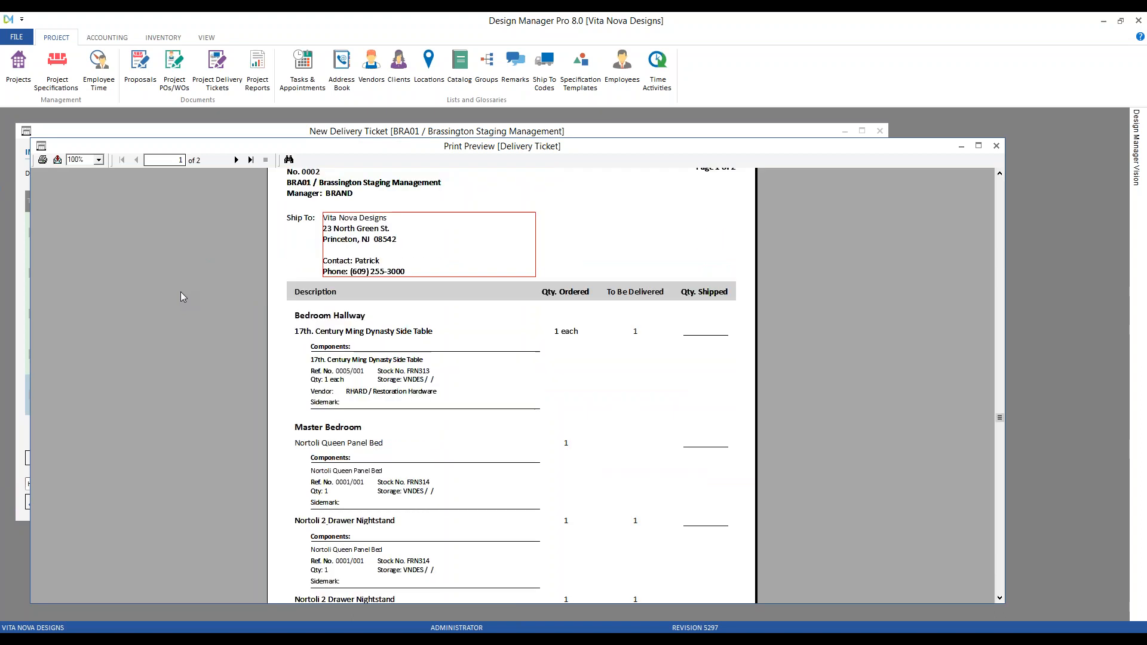
scroll(182, 297, up, 3)
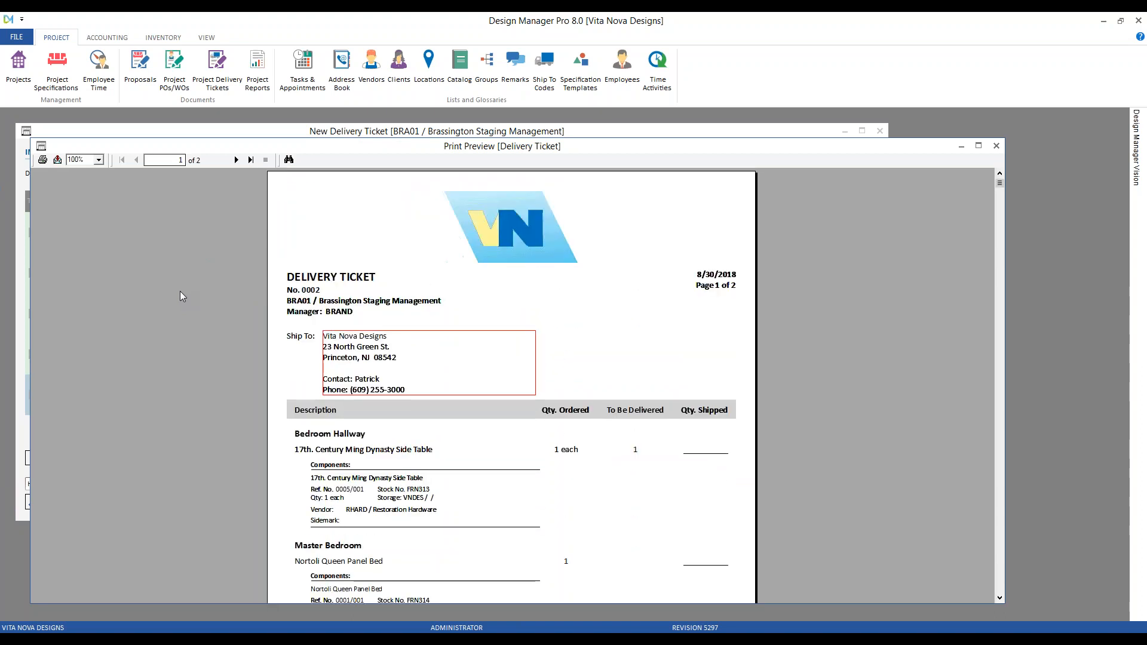
click(996, 146)
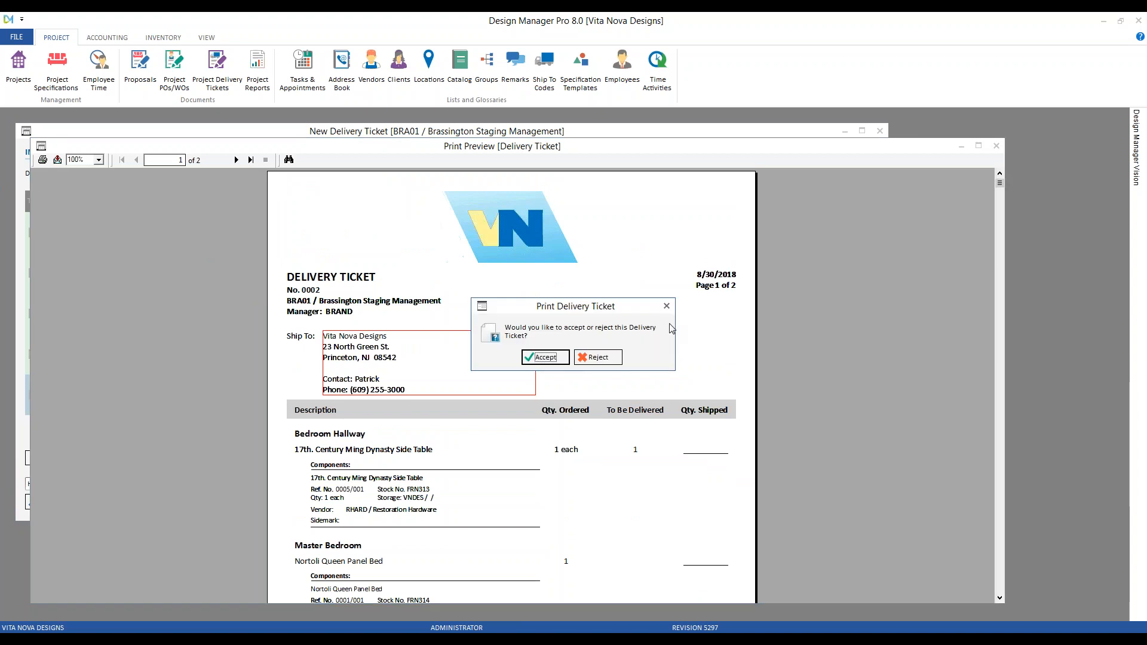
click(598, 357)
click(850, 502)
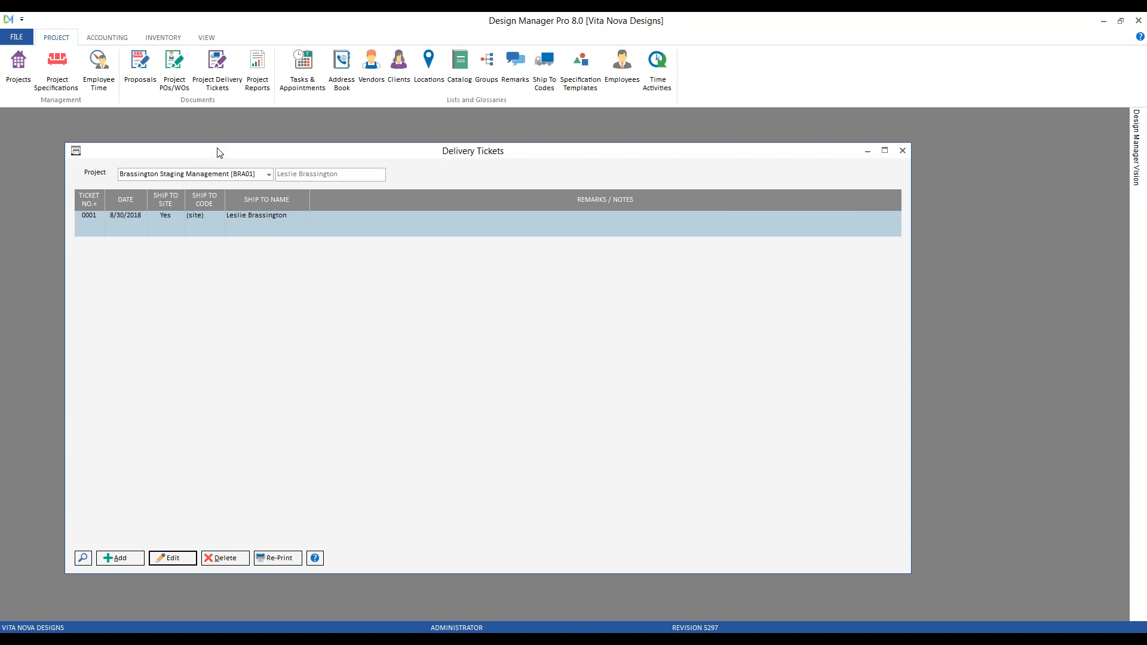
click(902, 151)
Step: Start the Delivery / Shipping order tracking report and limit its project range to BRA01
click(257, 70)
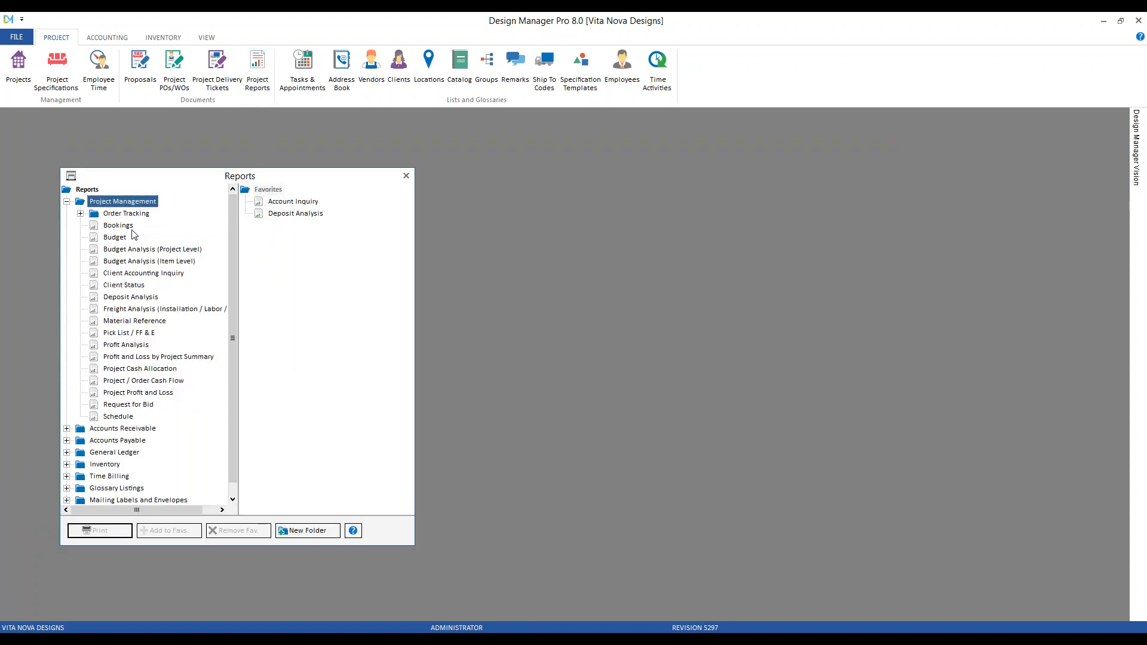
double_click(101, 216)
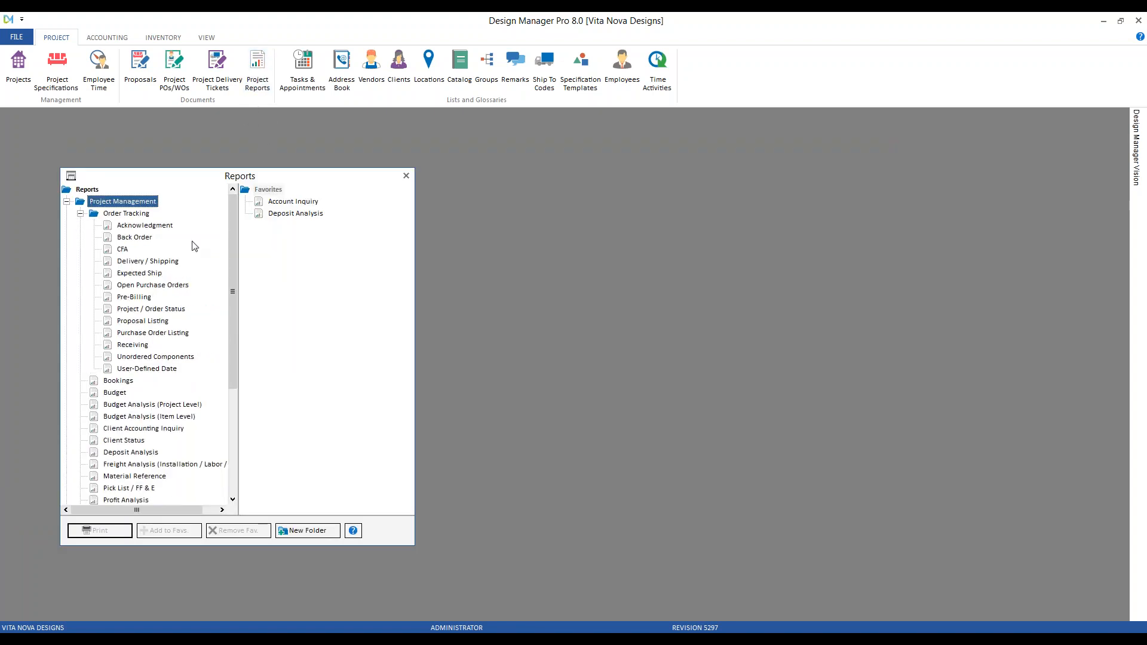
double_click(160, 261)
drag(255, 194, 385, 226)
click(305, 291)
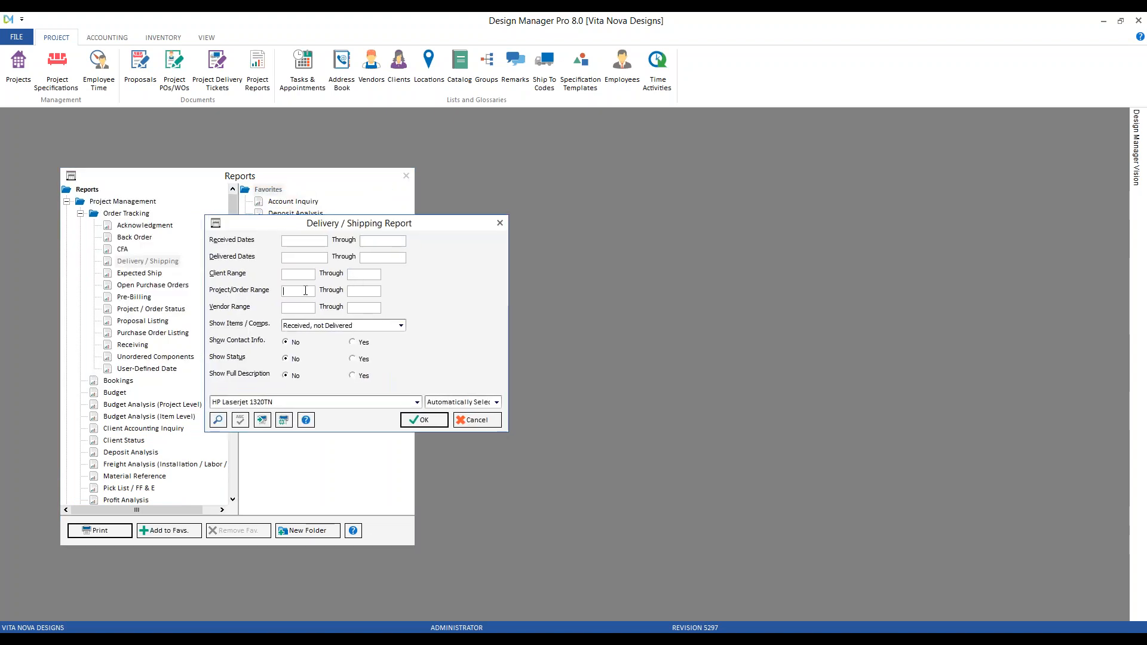
text(BRA01)
key(Tab)
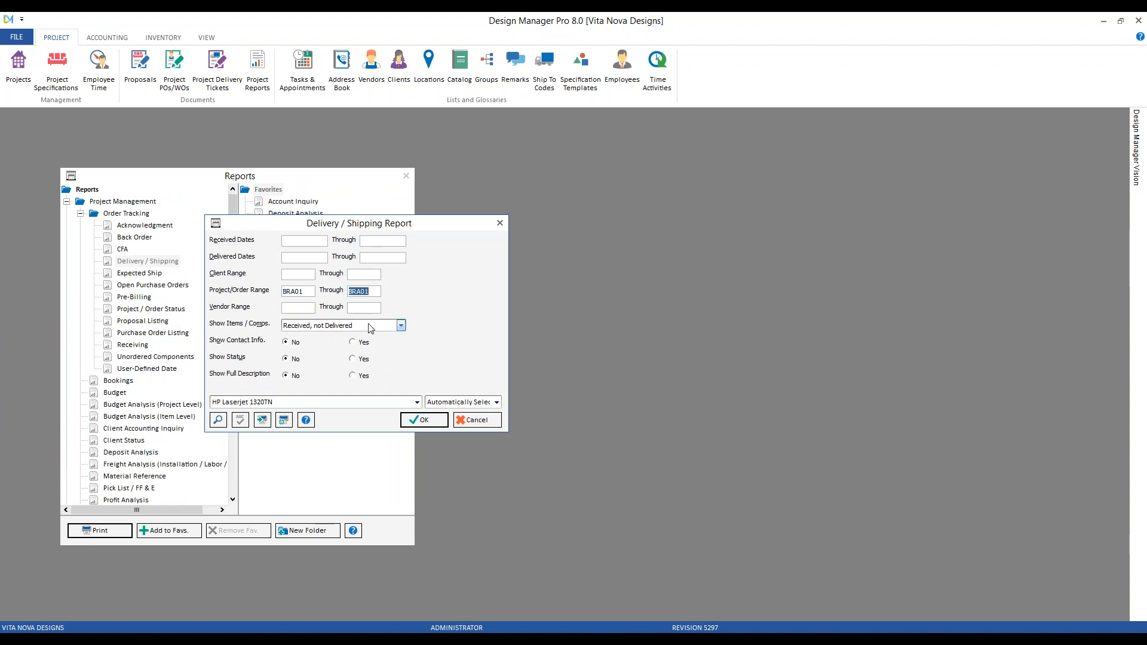
Step: Restrict the report to items to be delivered but not shipped, review the listed delivered and shipped quantities, and close the preview
click(400, 327)
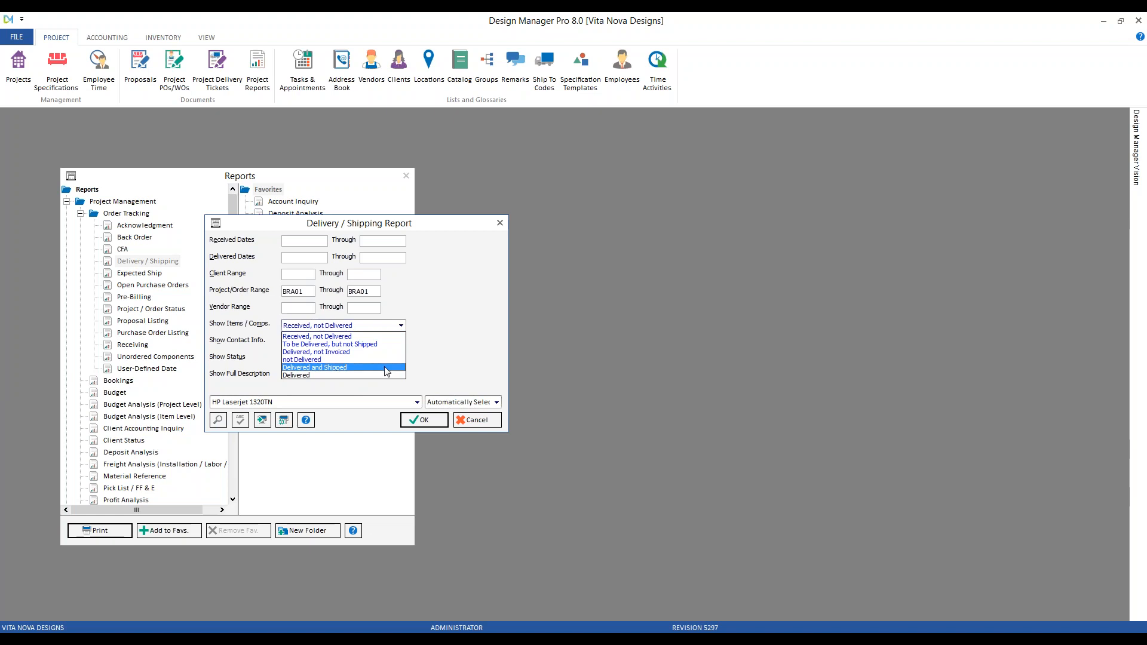
click(387, 344)
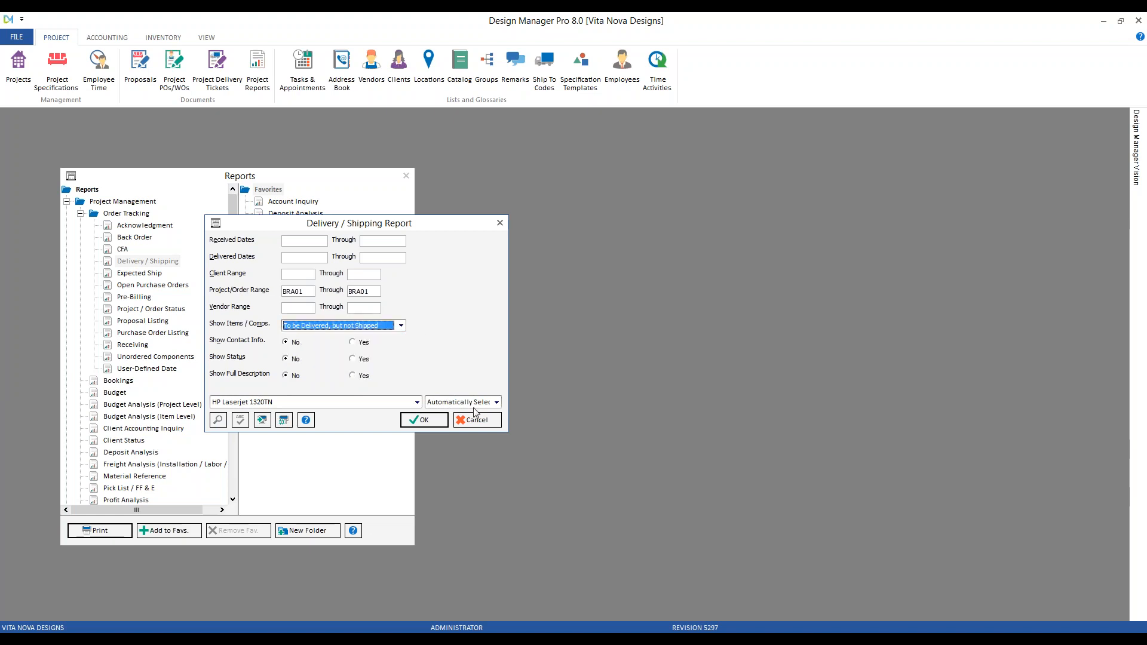
click(444, 422)
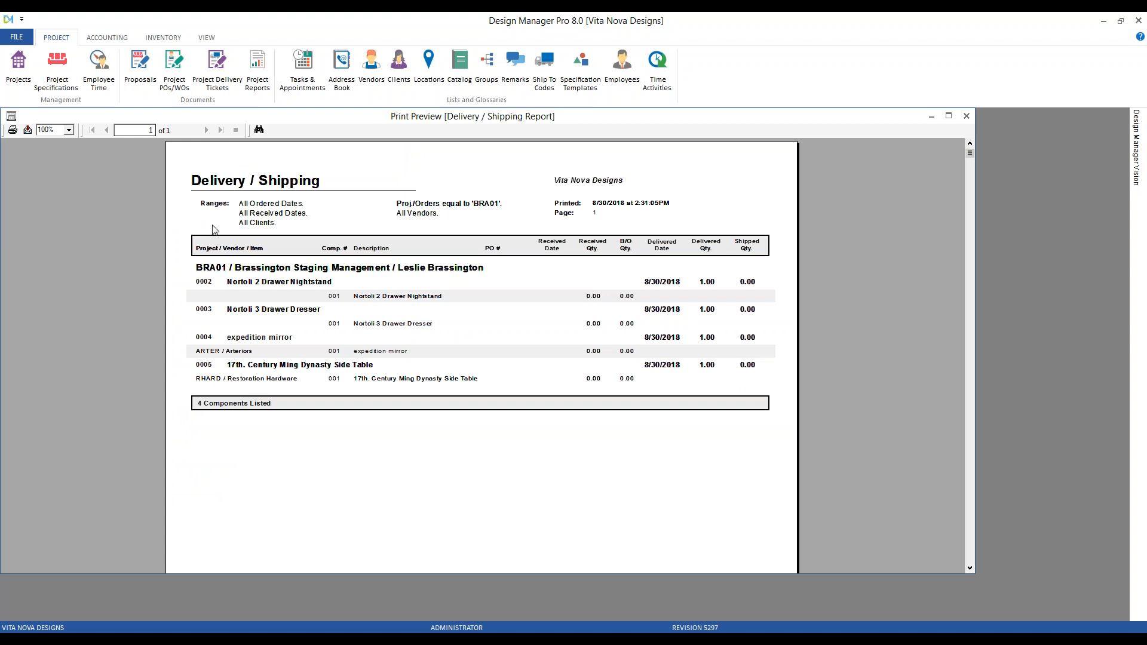
click(69, 130)
click(45, 180)
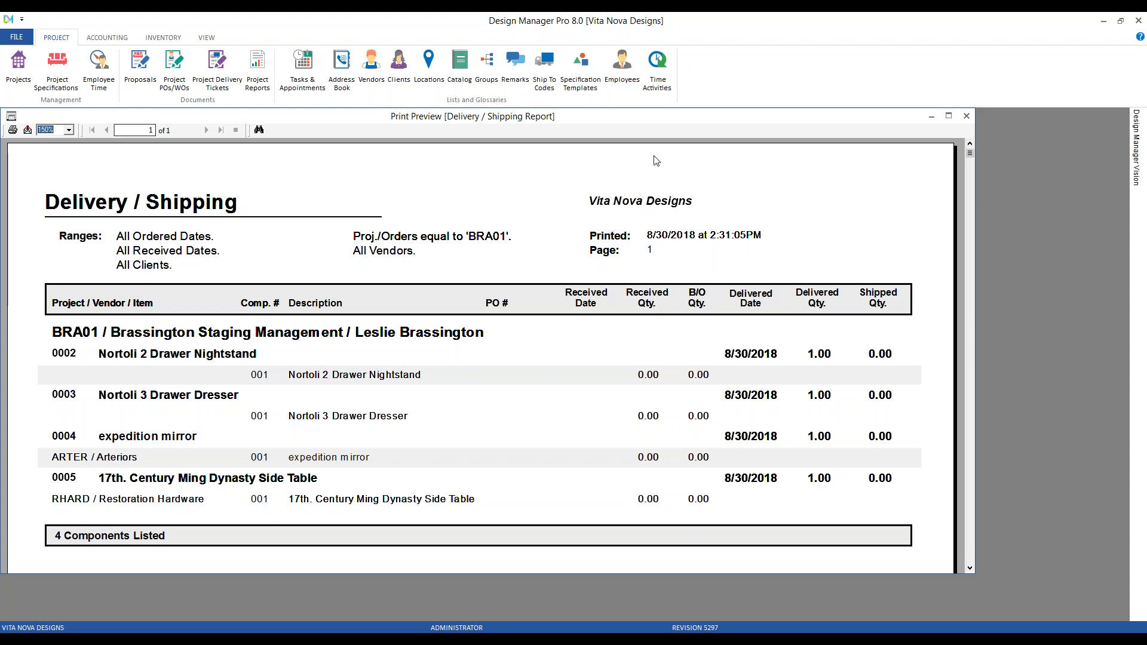
click(966, 117)
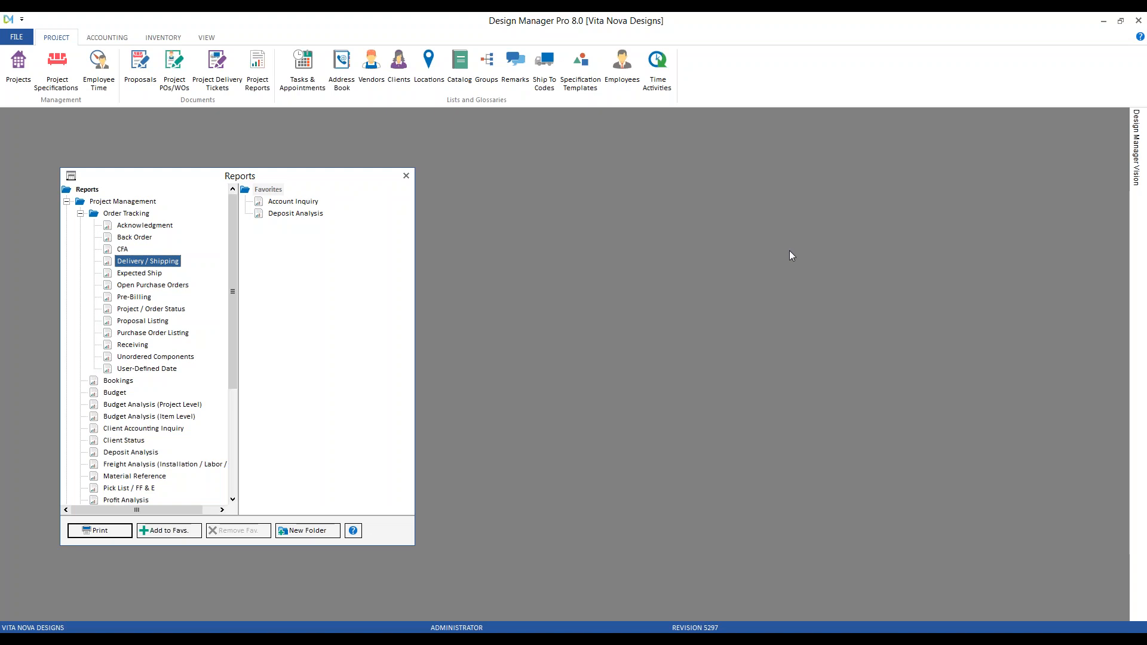
Step: Generate the inventory Committed Analysis report for BRA01, reported by project
click(71, 202)
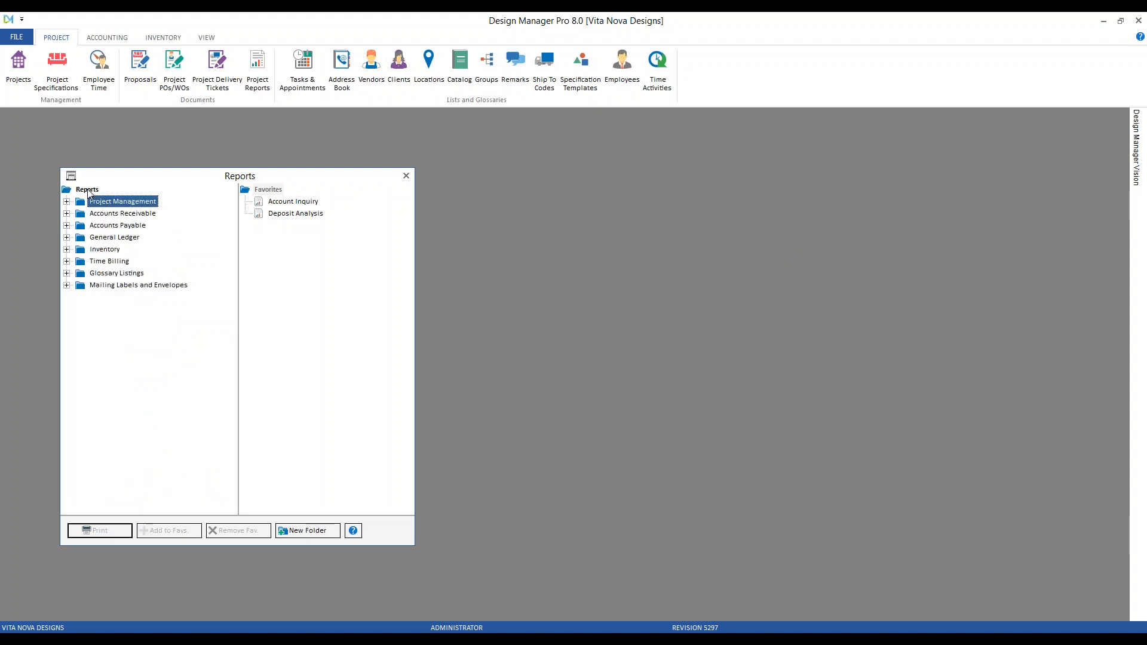
click(70, 252)
double_click(149, 285)
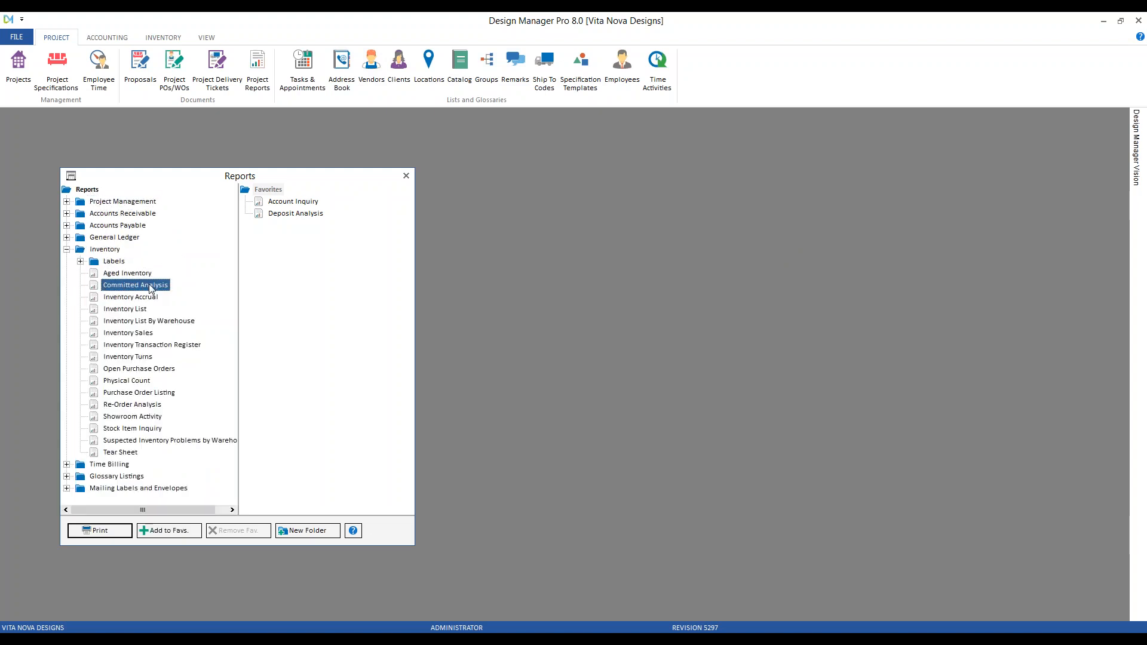
click(194, 272)
text(BRA01)
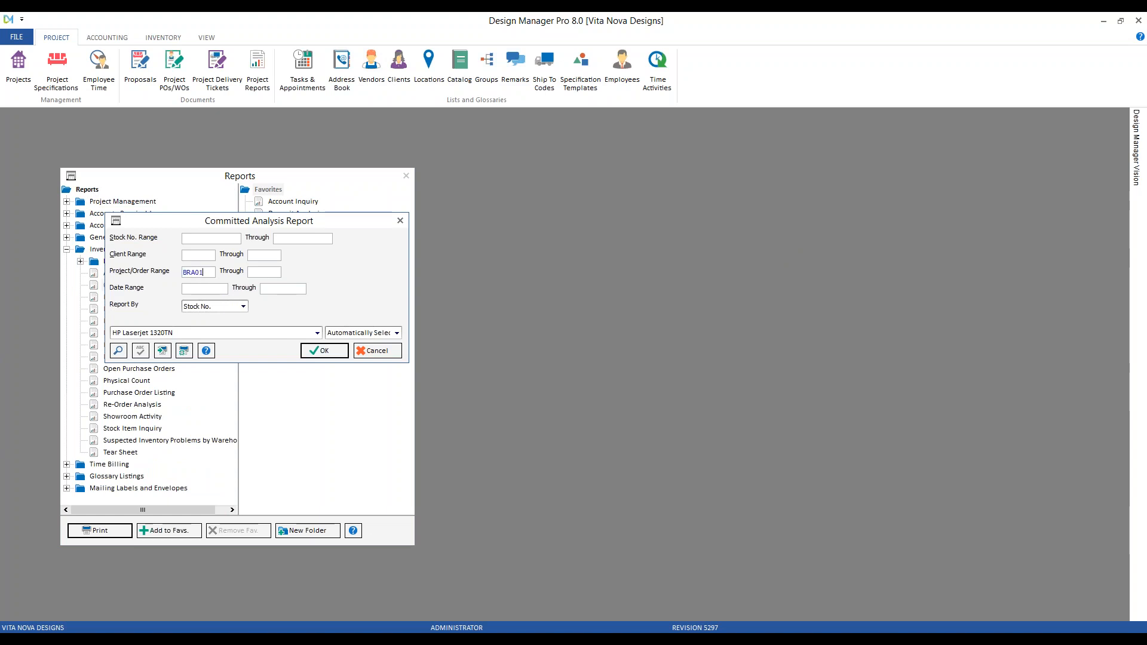
key(Tab)
click(243, 306)
click(209, 324)
click(341, 353)
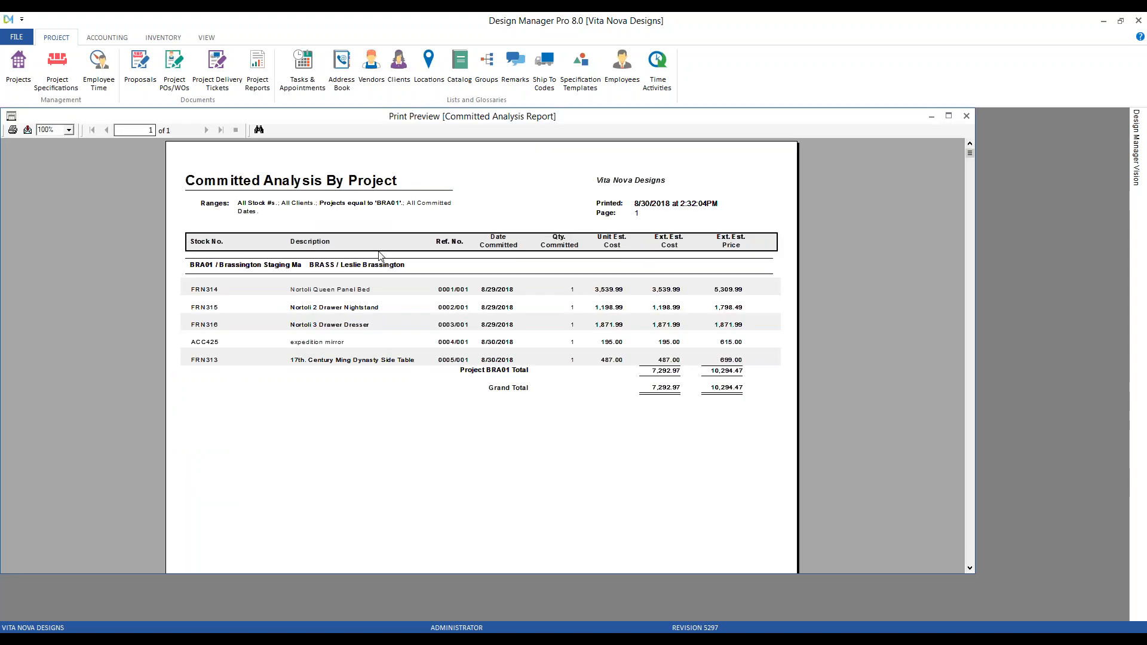
Step: Review the stock items committed to BRA01 in the Committed Analysis report, then close the preview
click(69, 130)
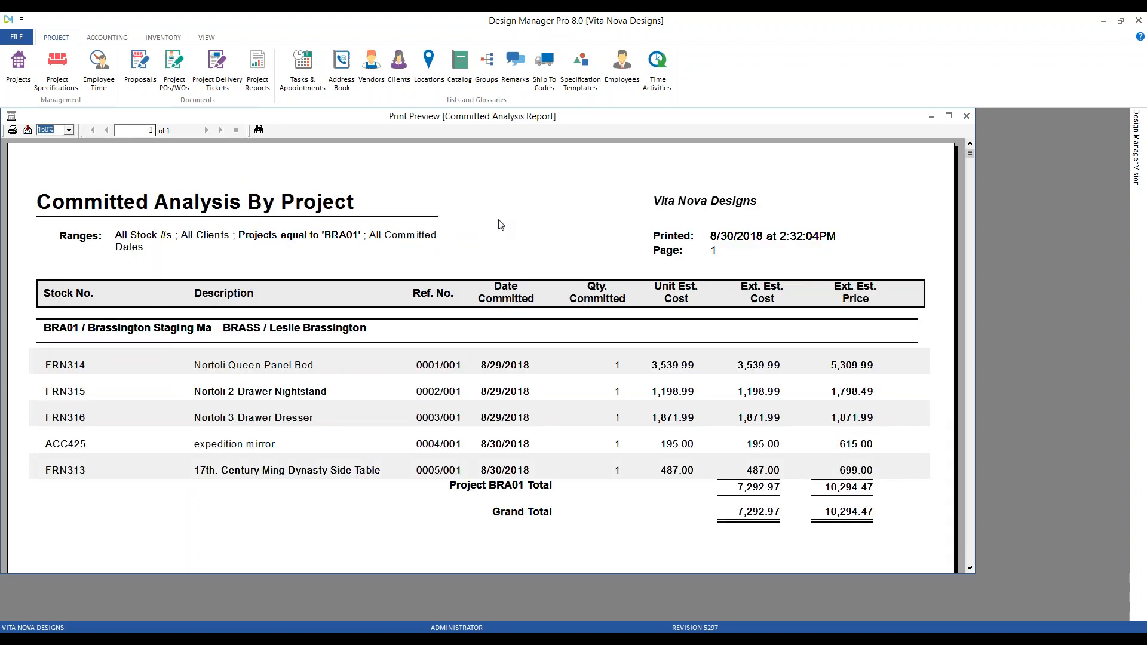
click(78, 369)
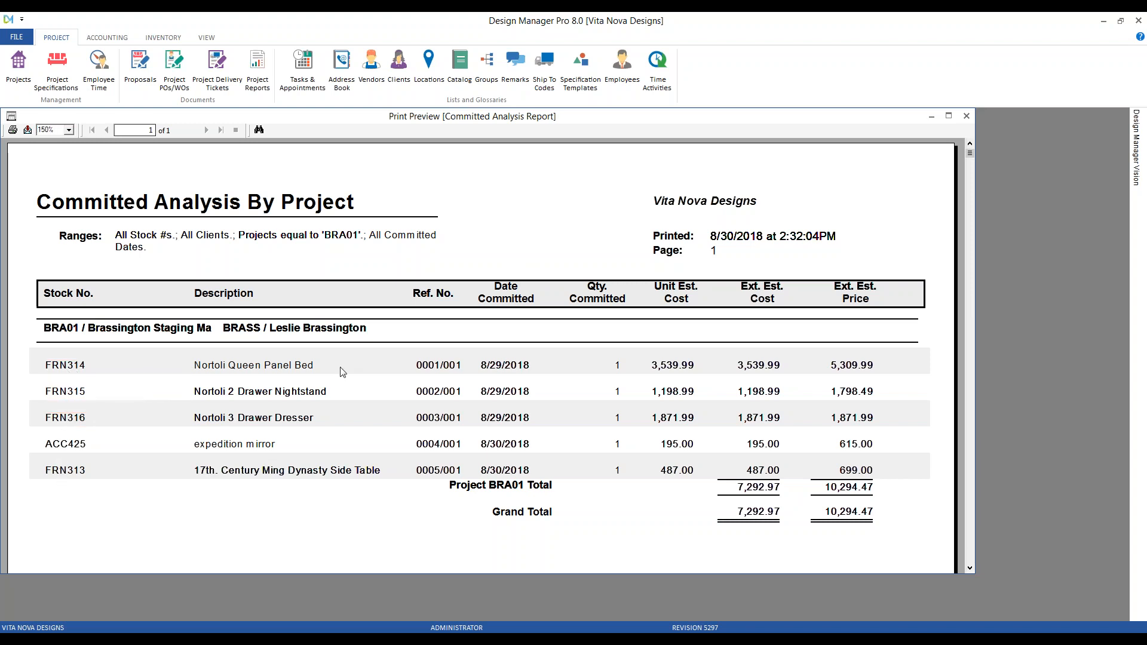
click(279, 333)
click(84, 330)
click(968, 117)
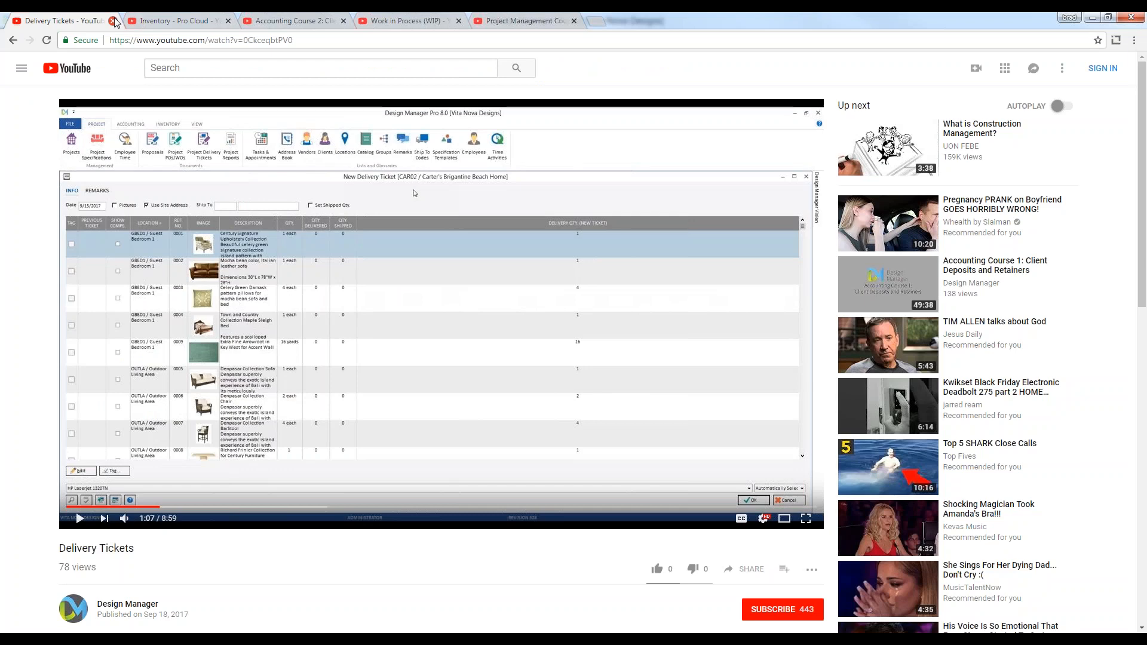
Step: In the web browser, close the Delivery Tickets video and highlight the title of the Inventory - Pro Cloud video
click(113, 21)
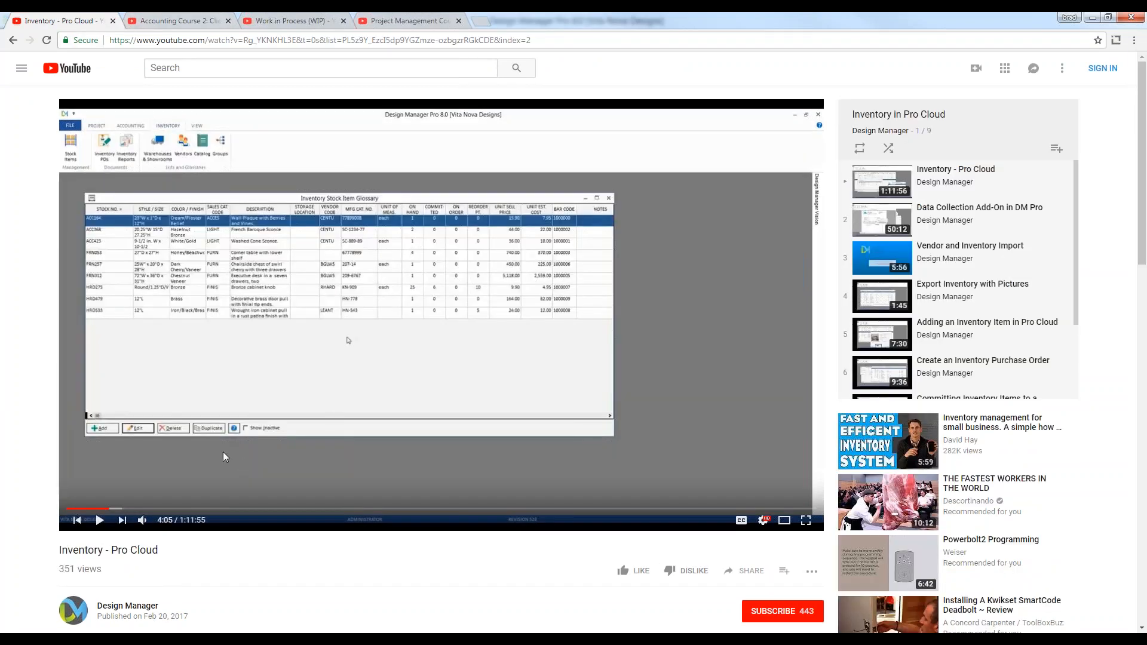
drag(59, 550, 194, 562)
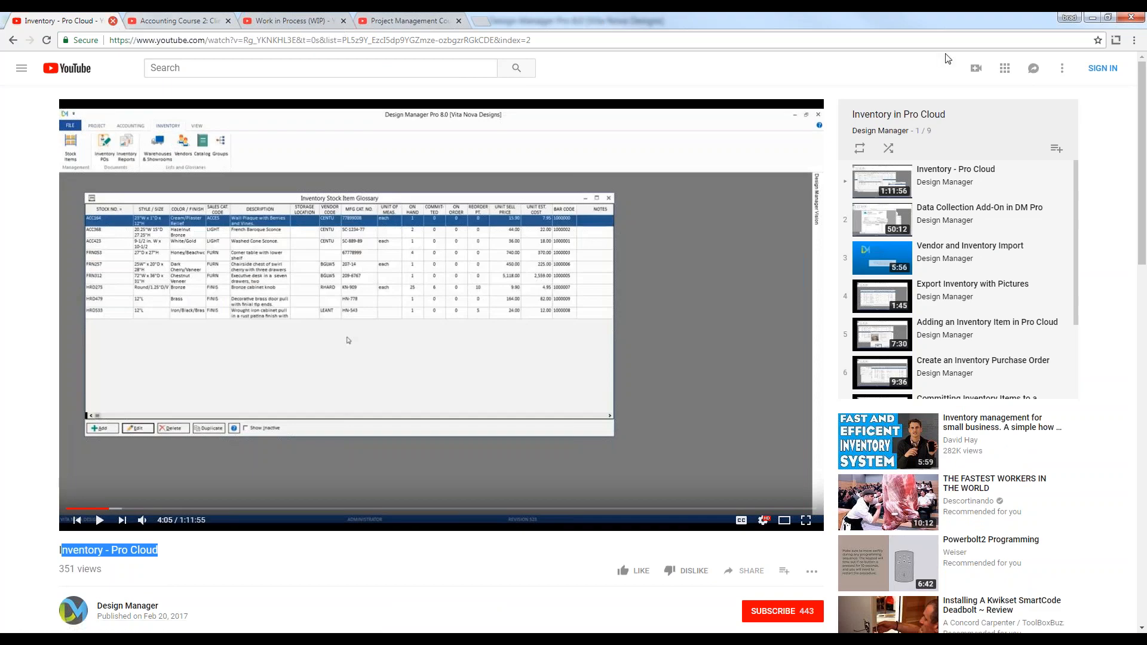
Step: Close the finished inventory video tab and the Reports window, and bring up the Client Invoices / Finance Charges window
click(114, 22)
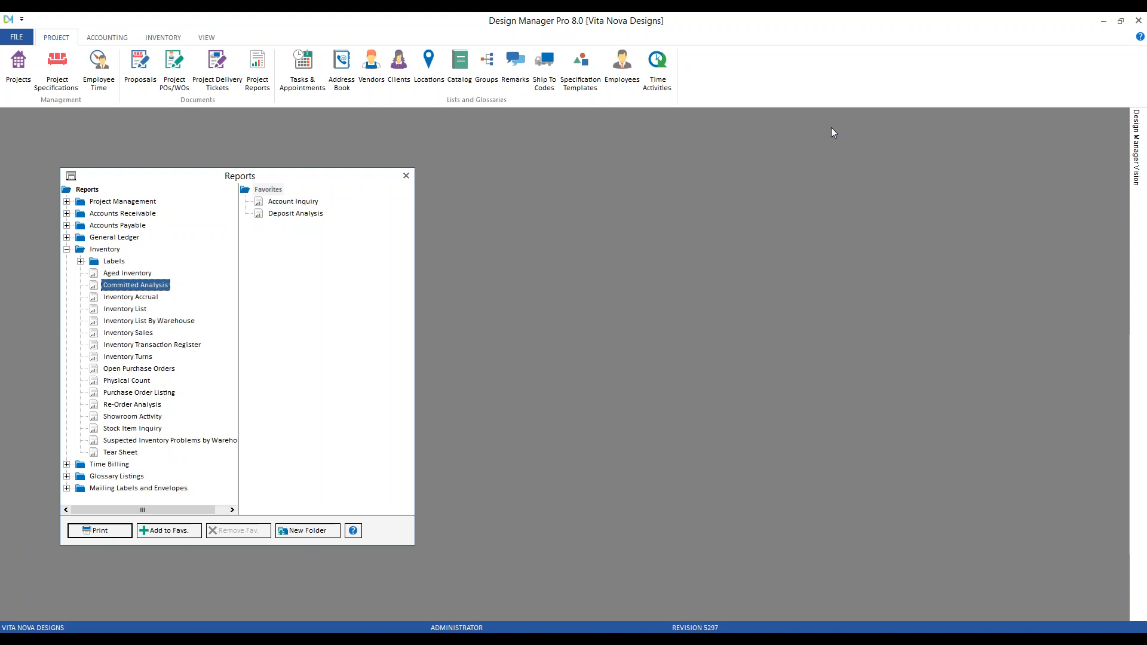
click(406, 176)
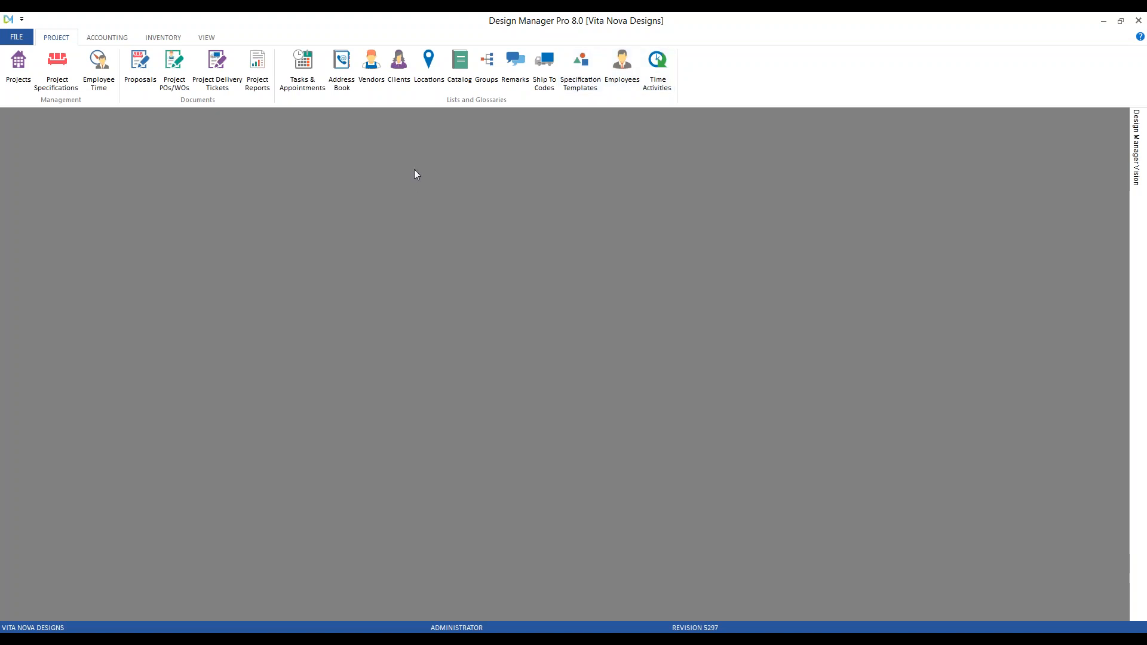
click(108, 38)
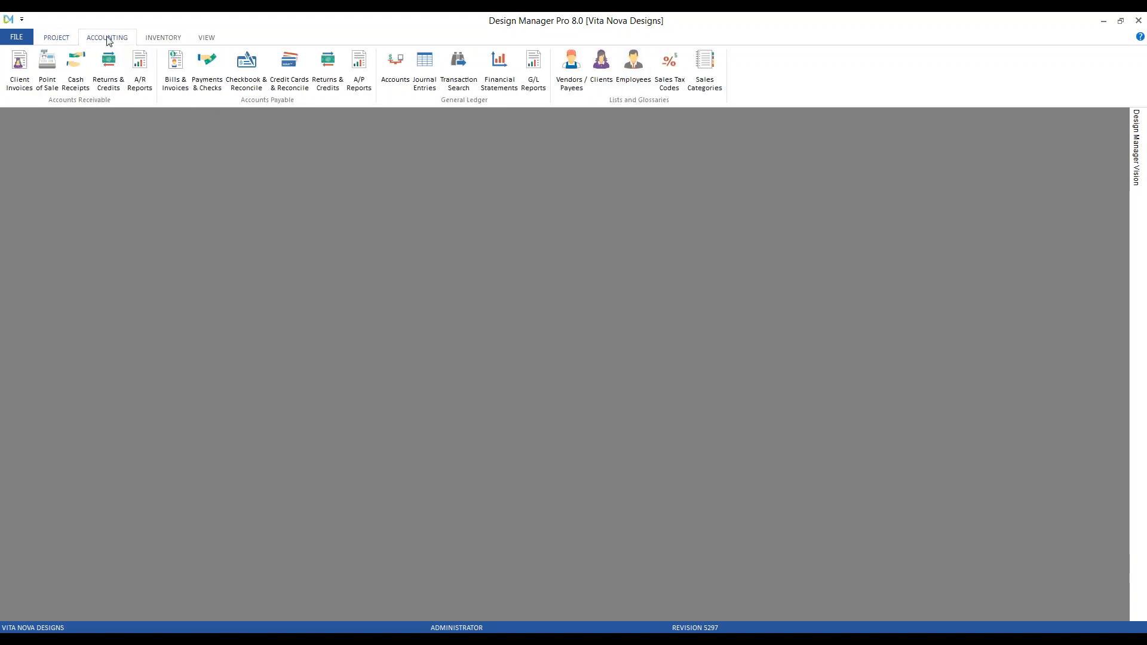
click(19, 69)
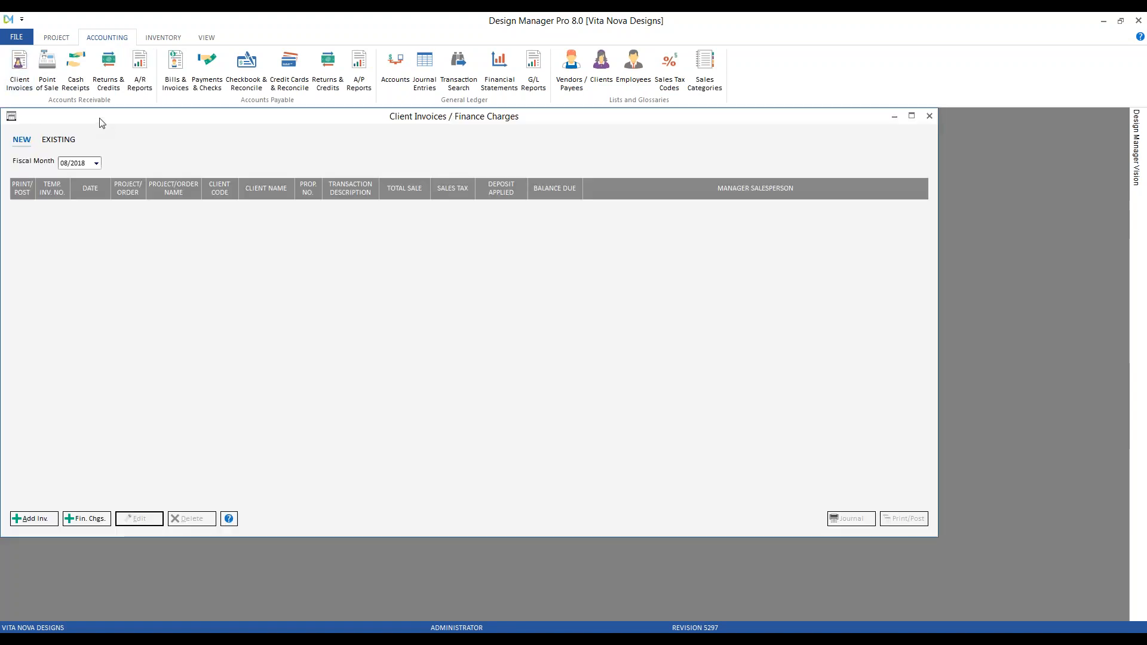
drag(141, 129, 171, 145)
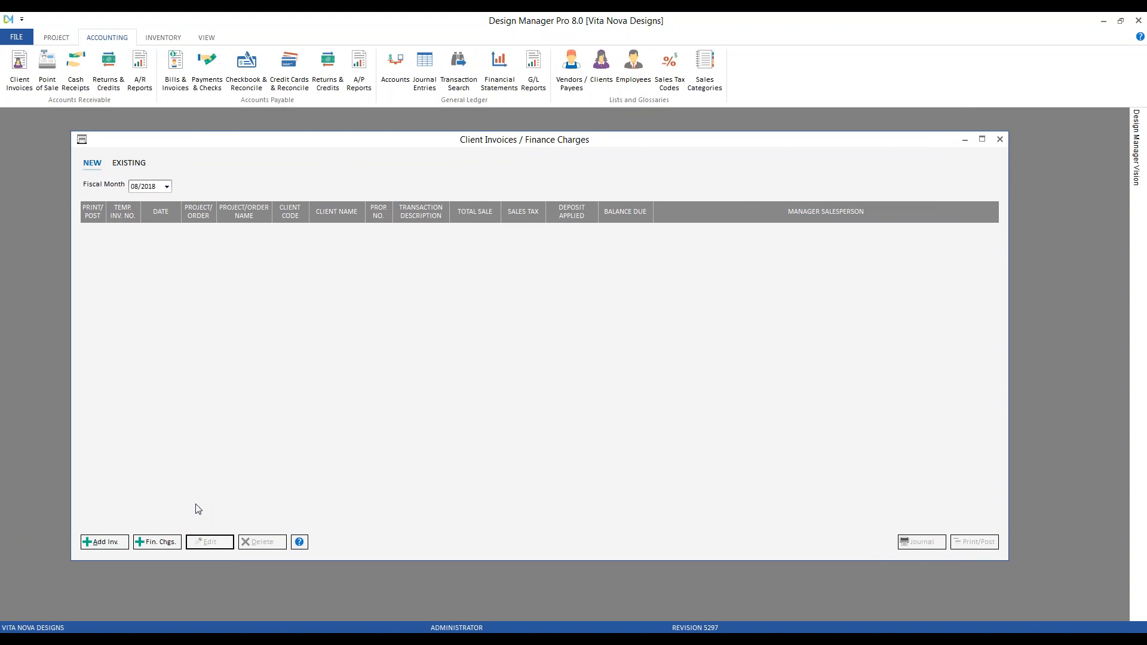
Step: Start a new client invoice for the Staging Finances project (BRA02)
click(111, 543)
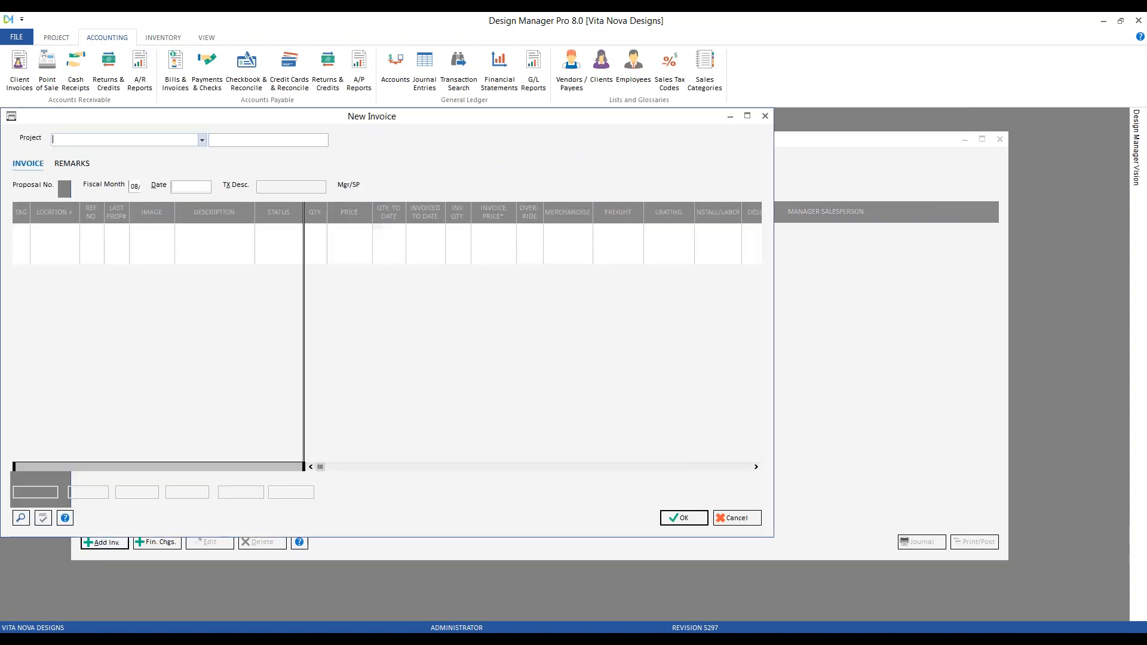
drag(213, 127, 228, 129)
text(bra)
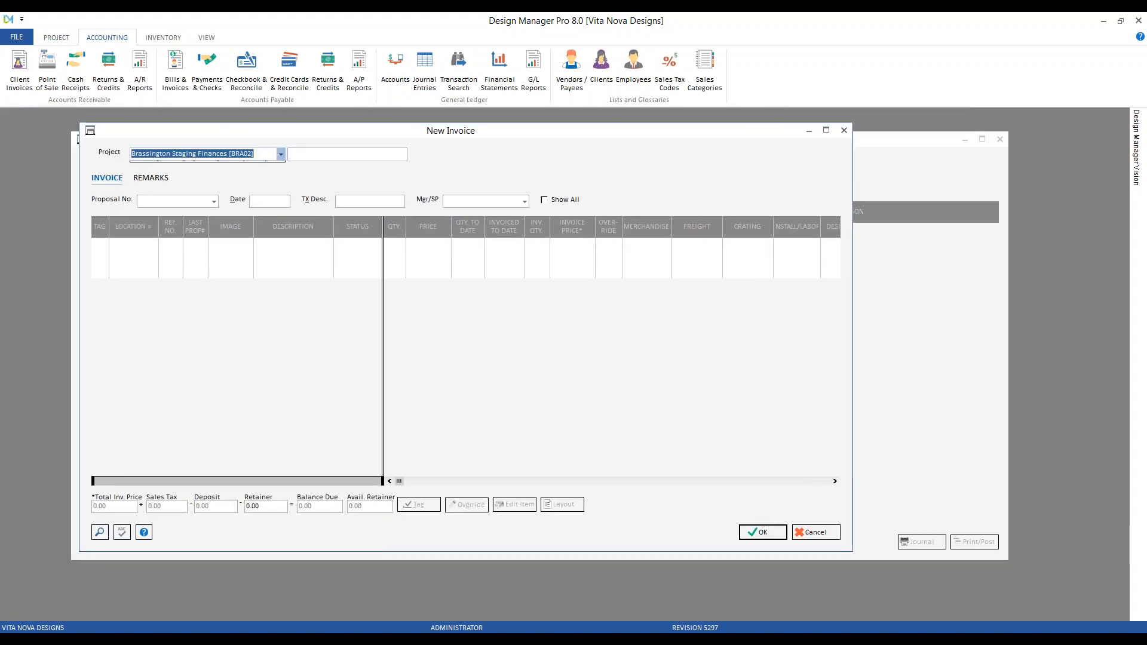
key(Down)
key(Return)
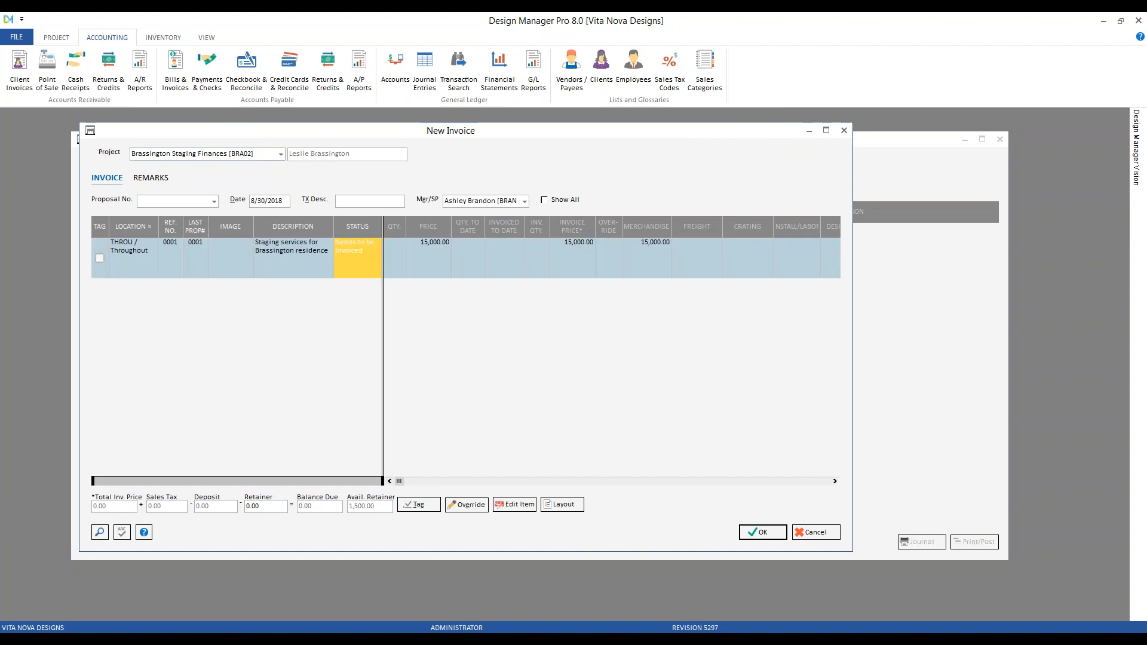
Step: Enter the client's surname followed by "Staging" as the transaction description, tag the staging services item, and save the invoice
click(269, 200)
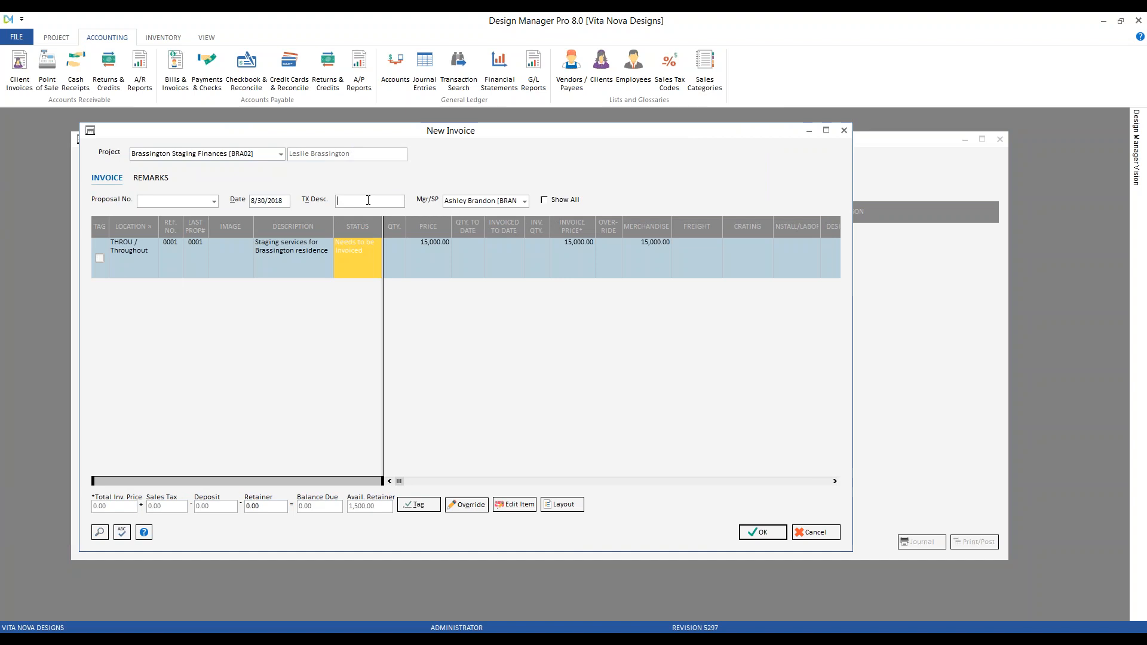
text(Brassington Staging)
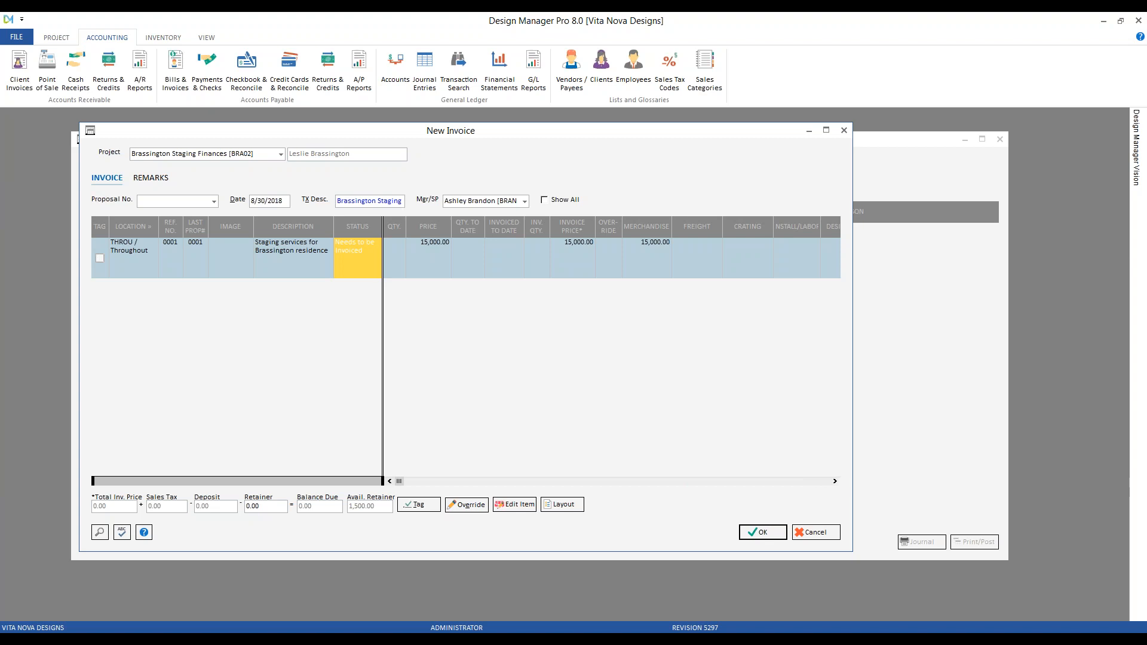
click(101, 257)
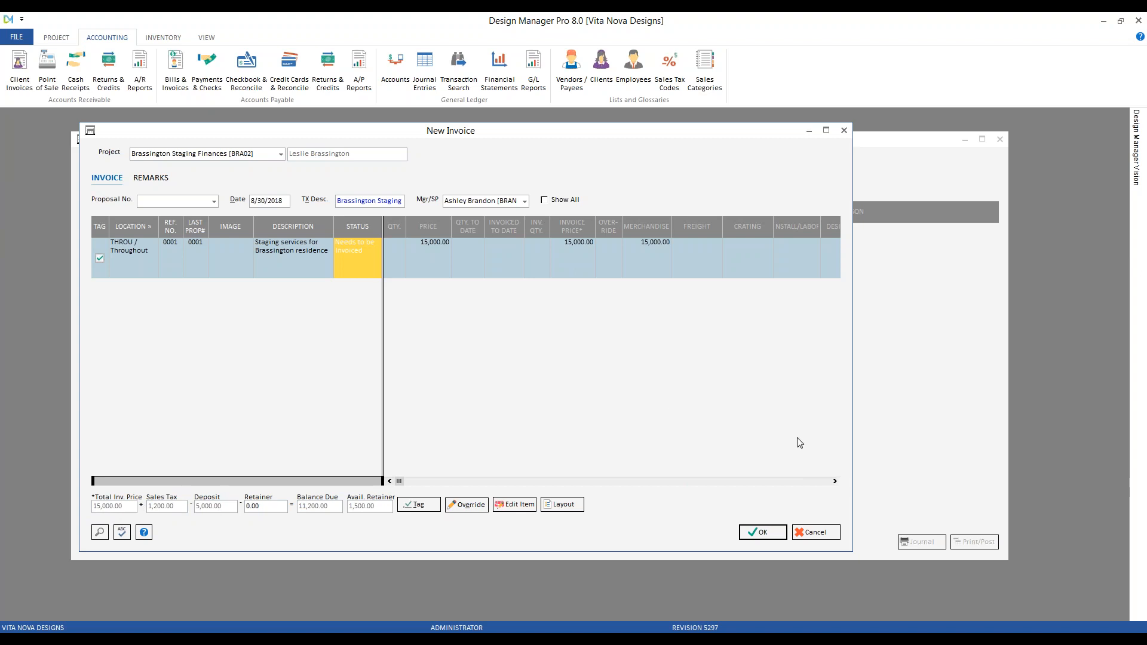
click(767, 532)
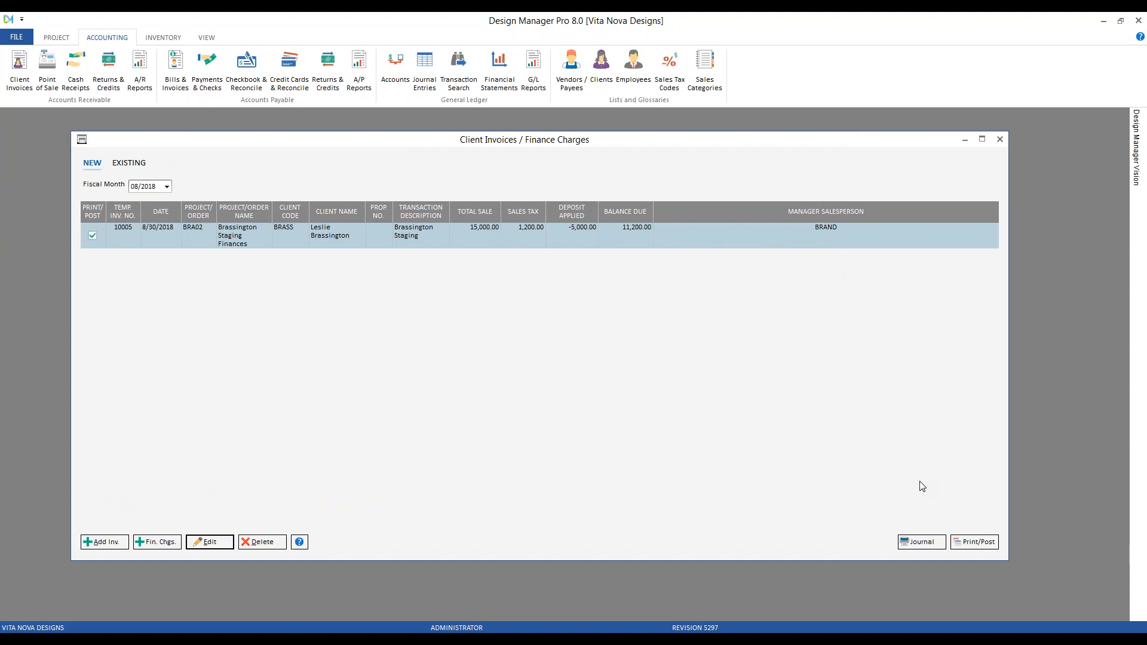
Step: Print the new staging invoice to a preview, close the preview, and post the invoice
click(974, 541)
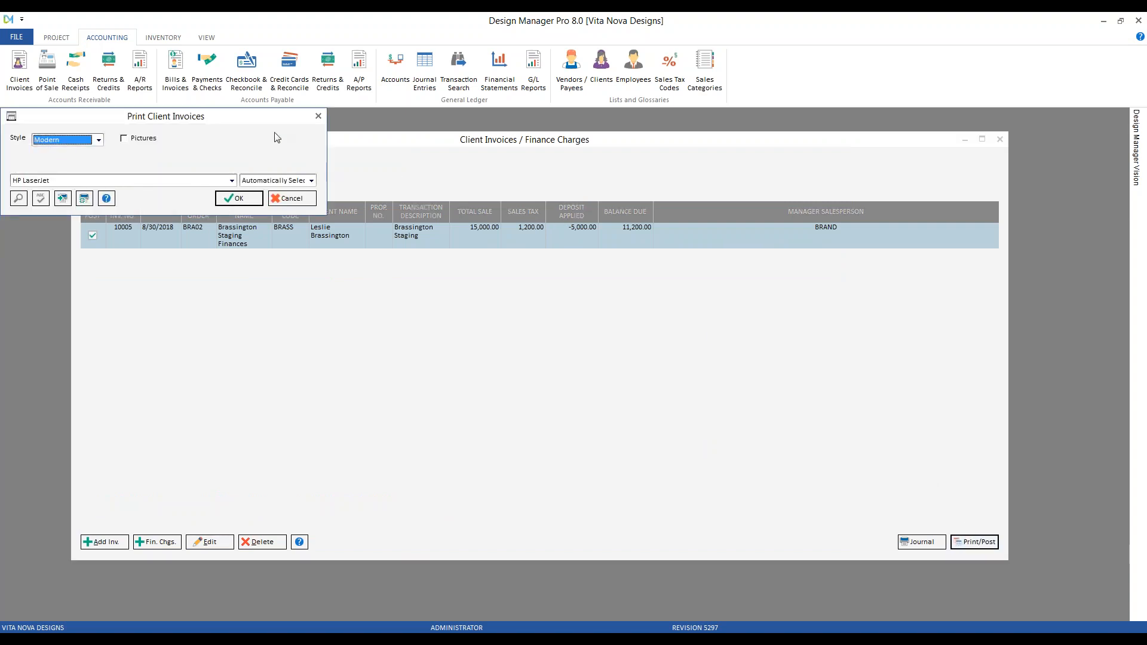
drag(239, 123, 409, 216)
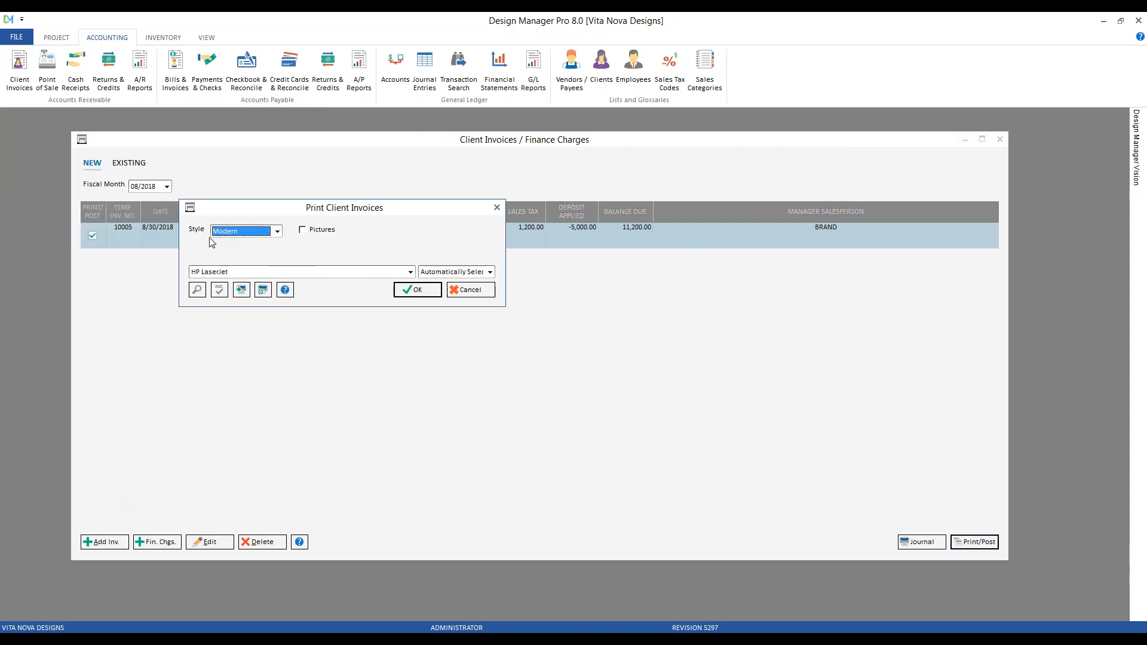
click(425, 293)
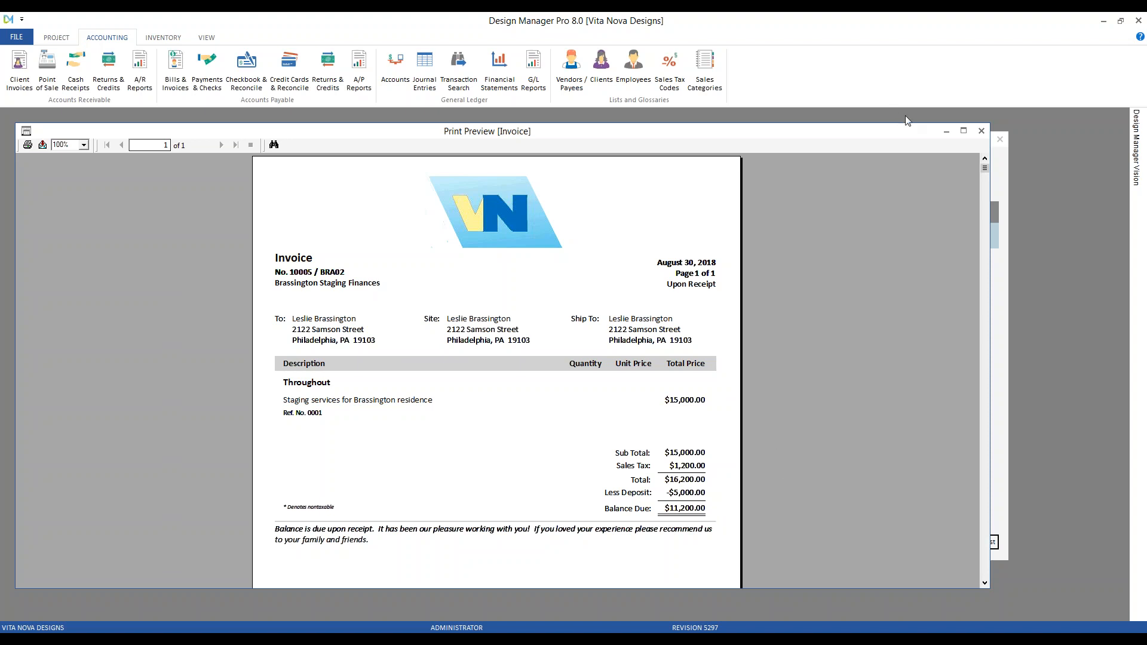
click(980, 130)
click(544, 357)
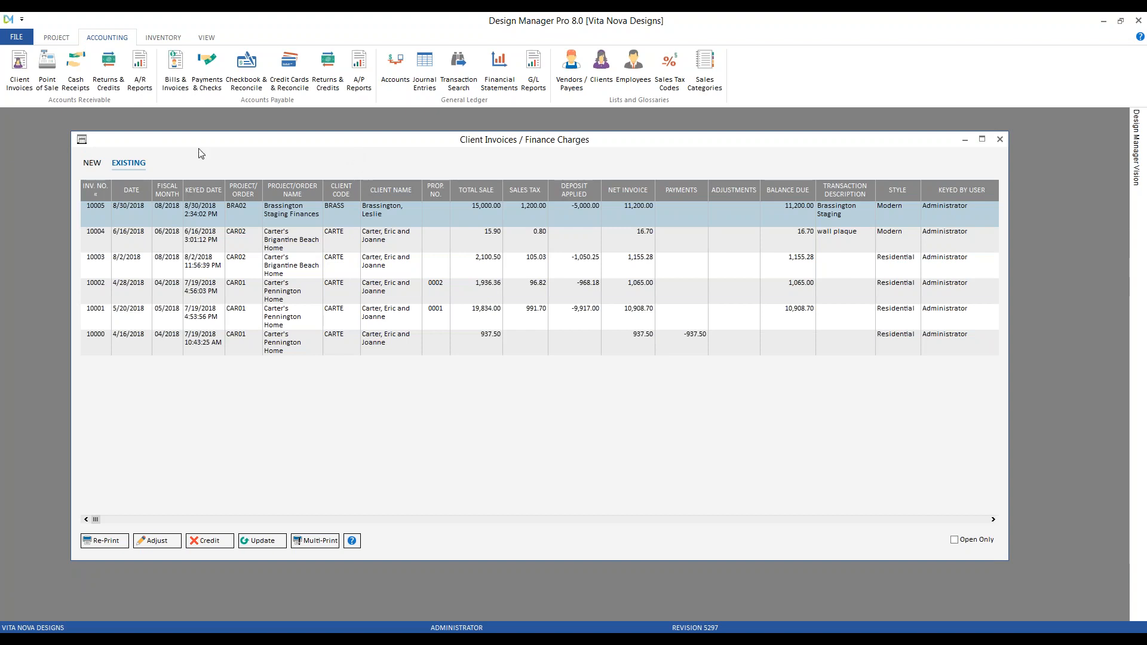
Step: Switch to the browser, highlight the video title "Accounting Course 2: Client Invoices and Billing Reports", and close its tab
click(96, 165)
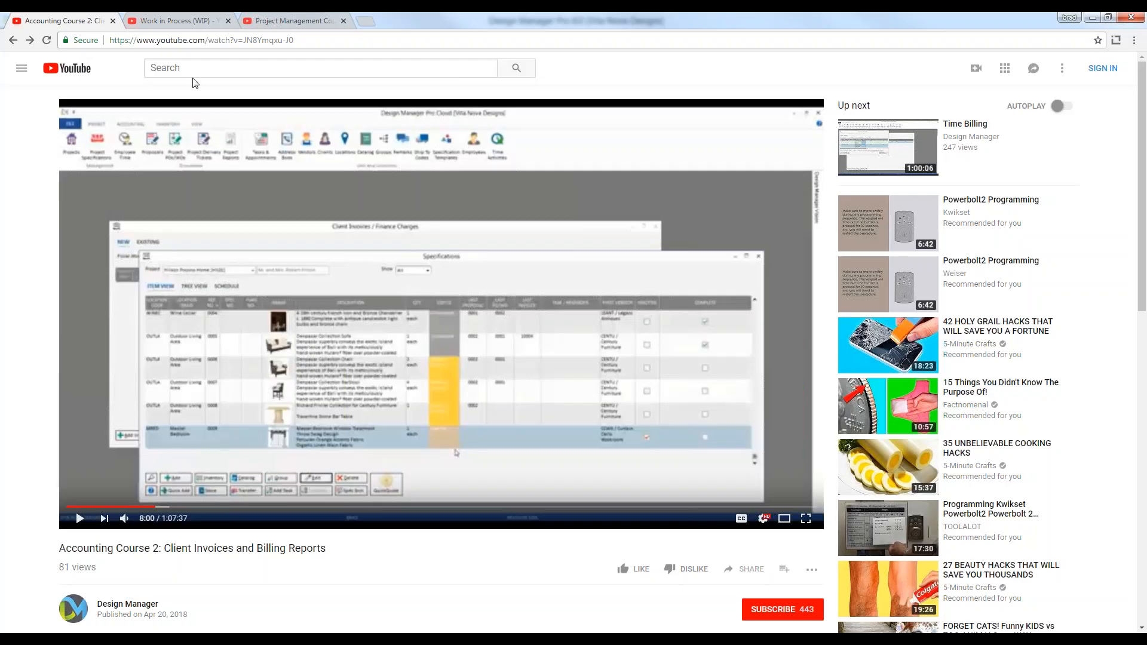
drag(60, 549, 354, 556)
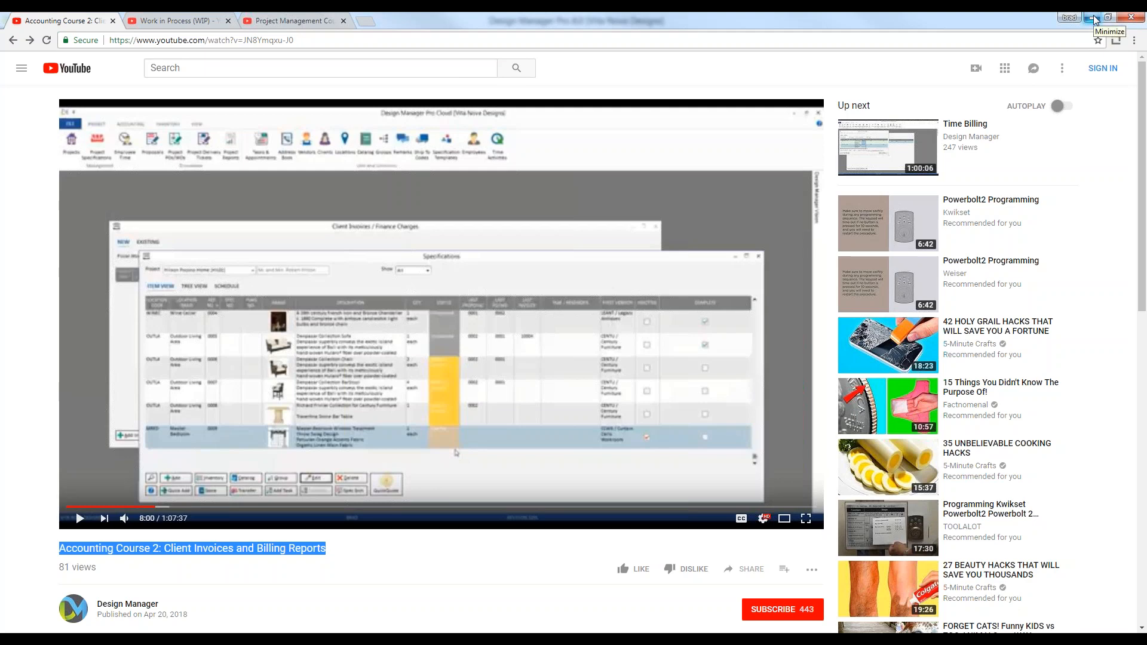
click(114, 22)
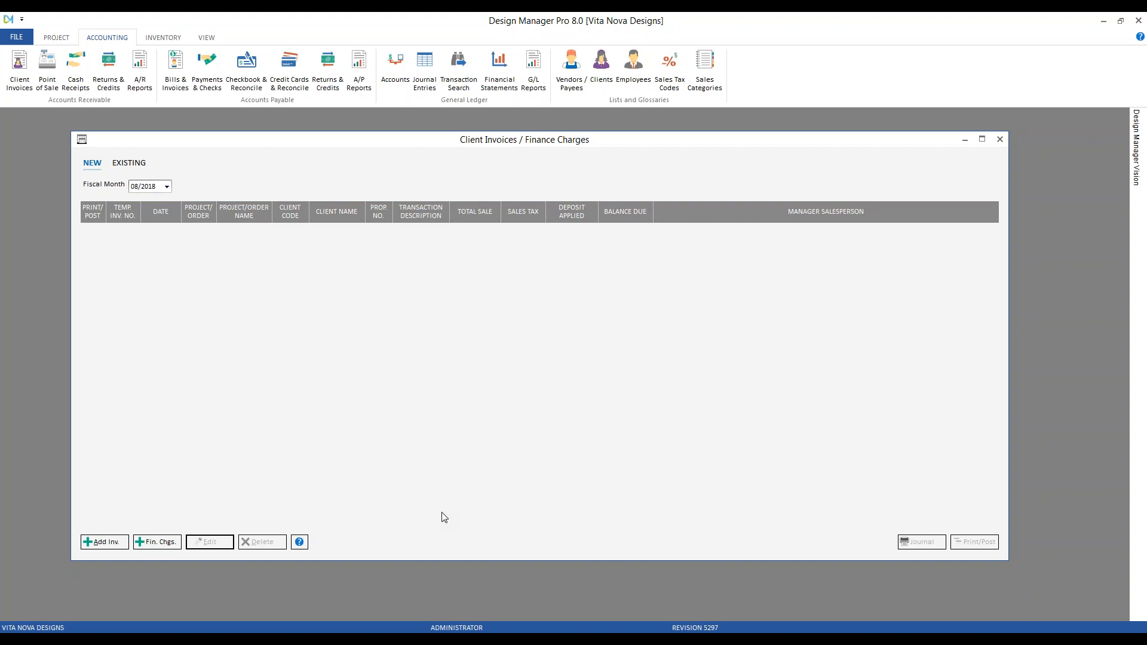
Step: Close the client invoices window and start a client return/credit for the Staging Finances project (BRA02)
click(999, 139)
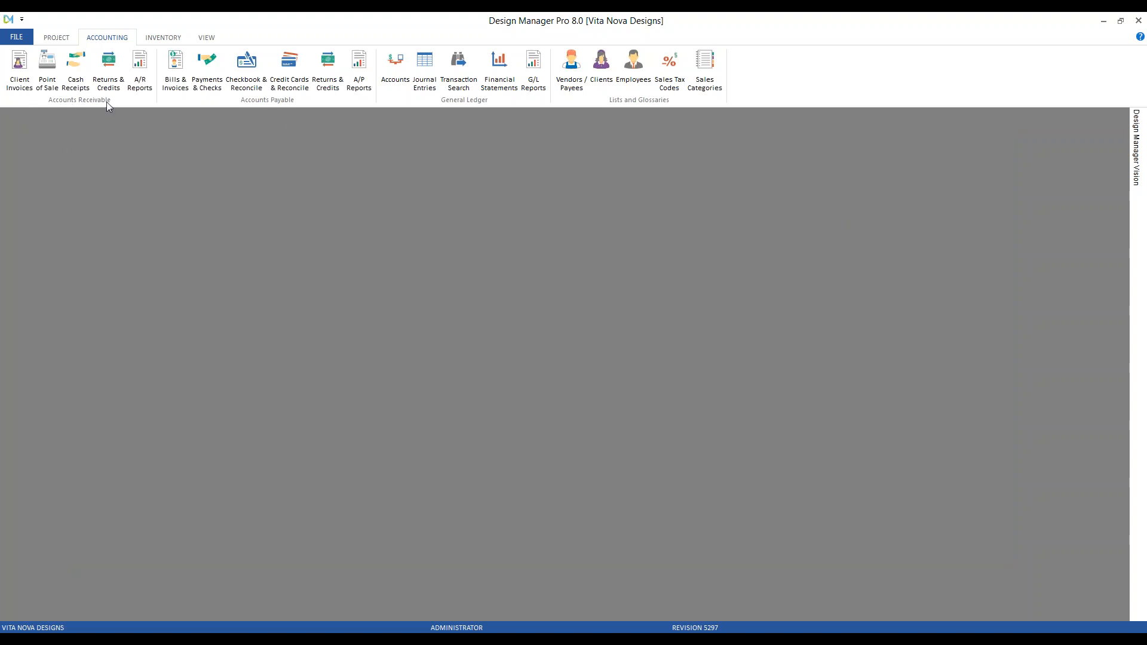
click(110, 58)
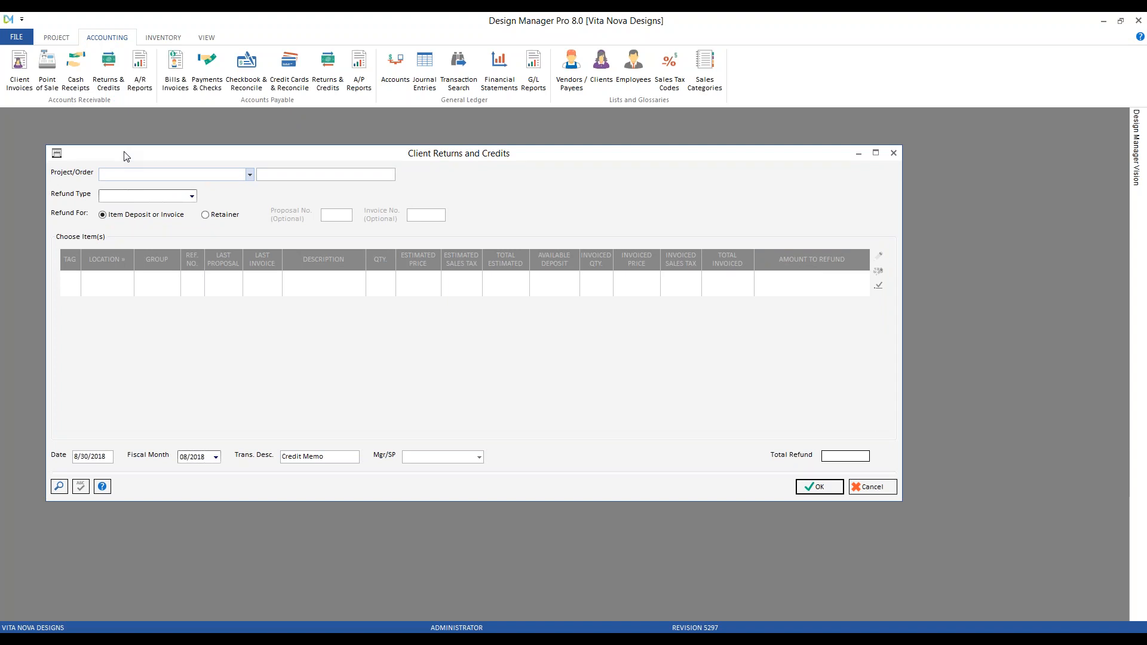
text(bra)
key(Down)
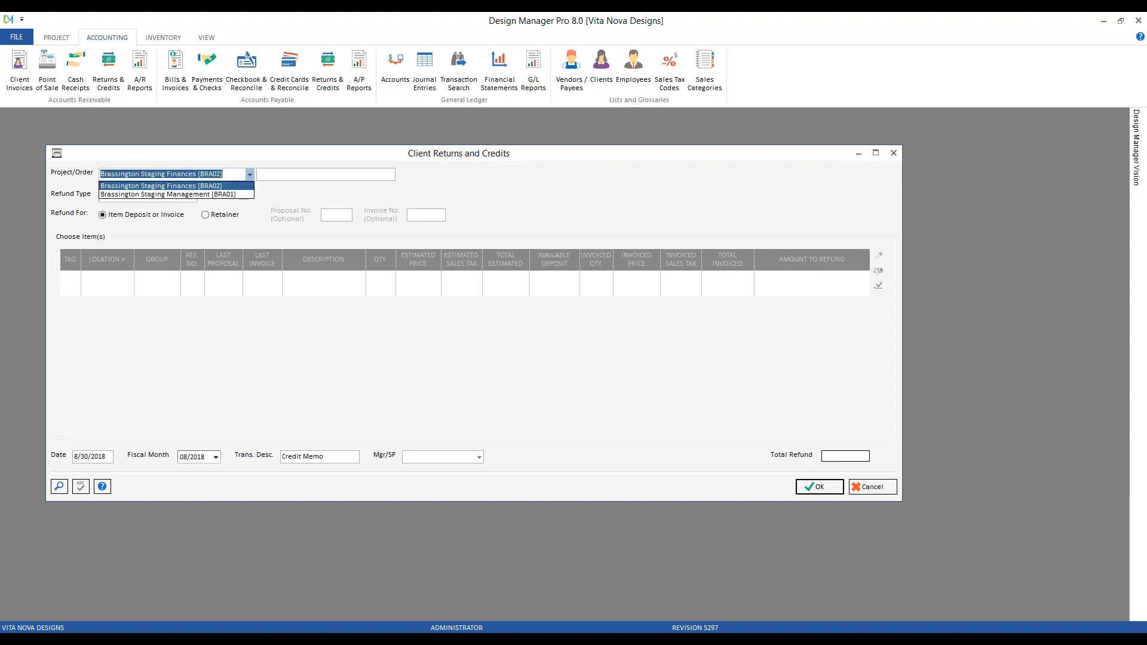
key(Tab)
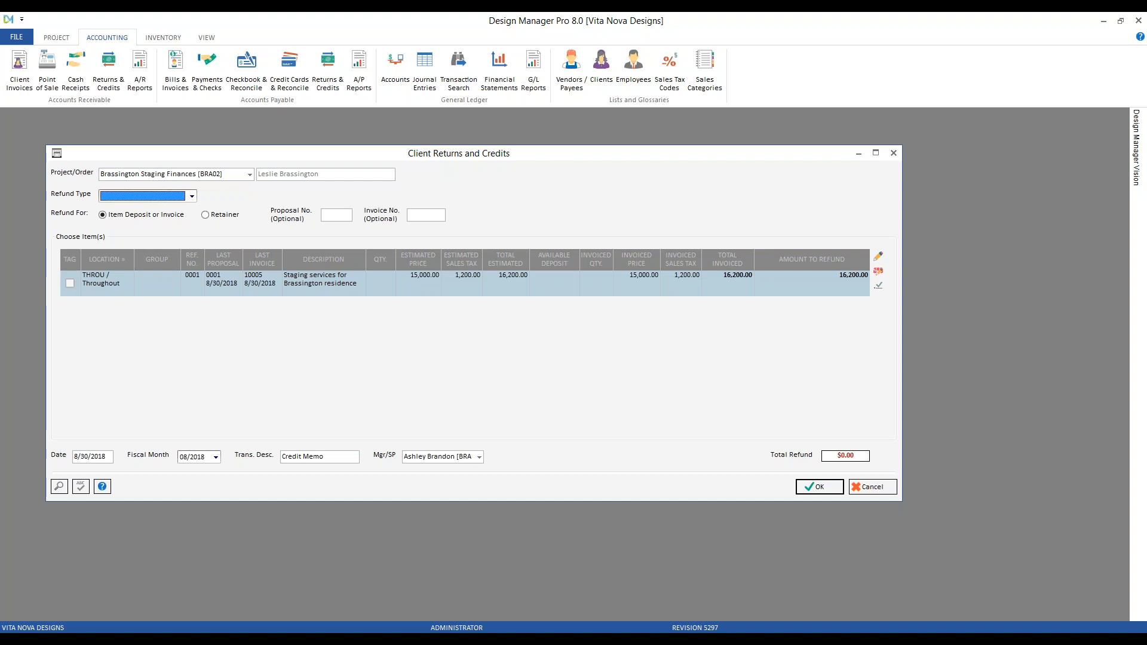
Step: Set the refund type to Write Check to Client and refund 1500 from the retainer
click(143, 200)
click(179, 206)
click(219, 218)
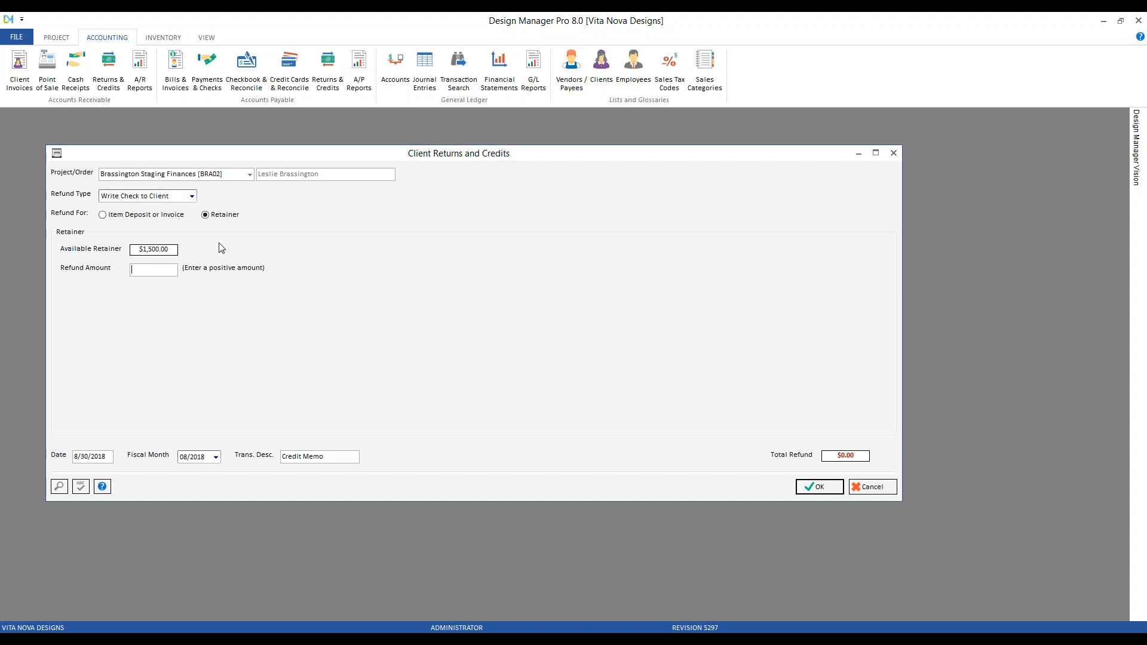
text(1500)
Step: Describe the refund as "return security deposit" and post it
click(99, 456)
click(337, 455)
text(return security deposit)
click(835, 491)
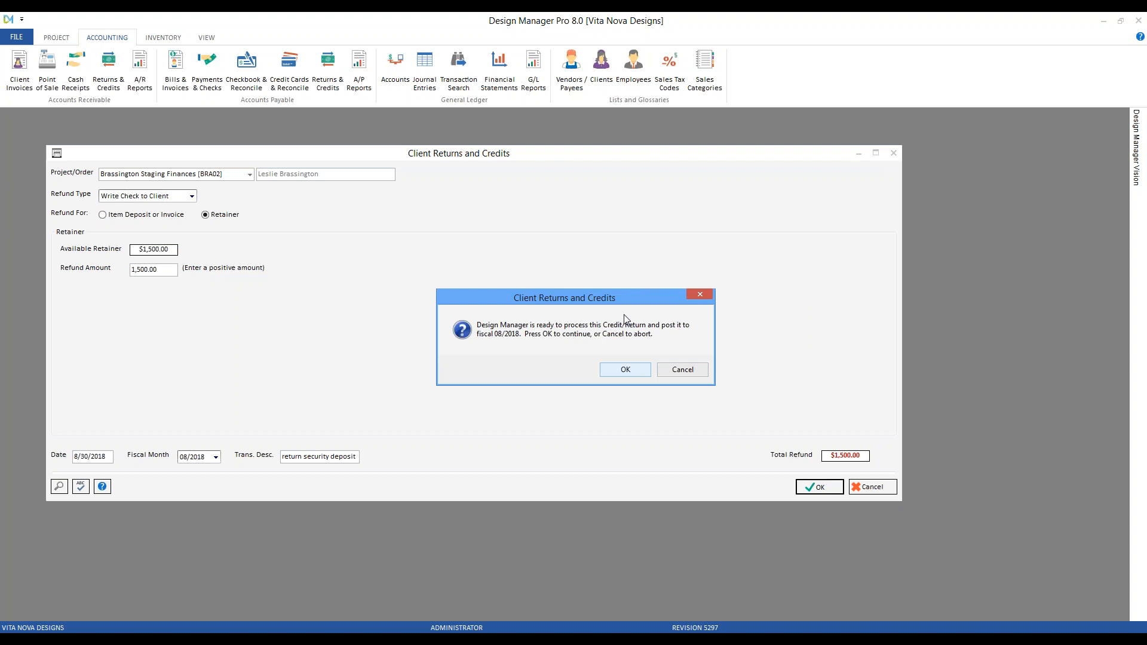
click(632, 370)
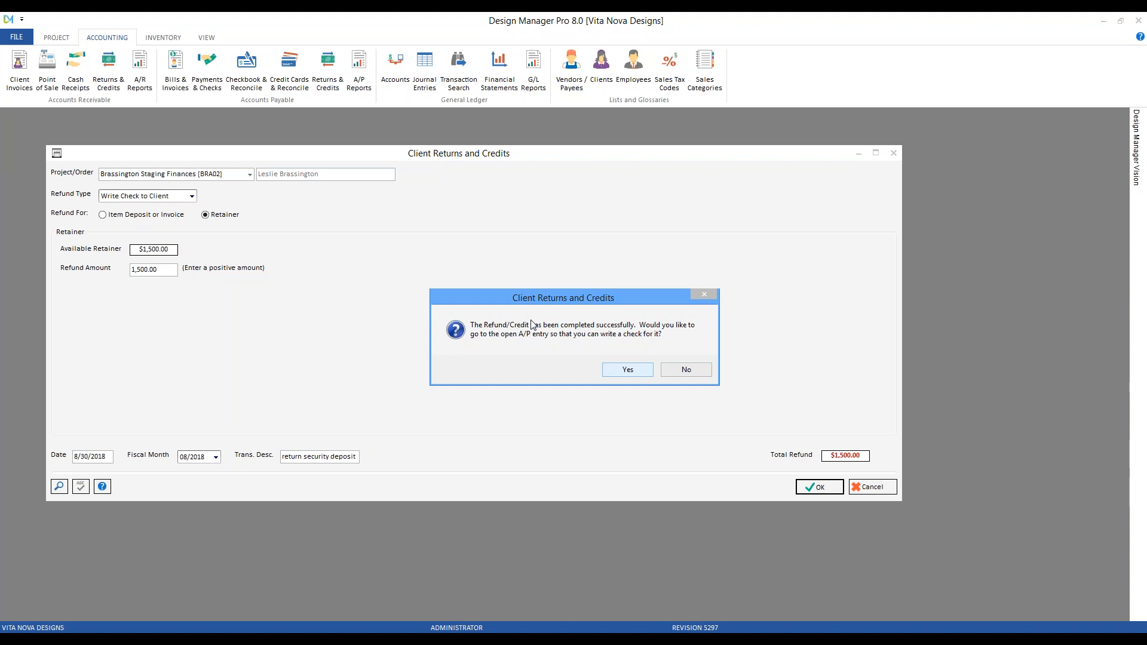
Step: Prepare a check run from the Cash - Checking account for the client's refund, and close it without printing or posting
click(628, 371)
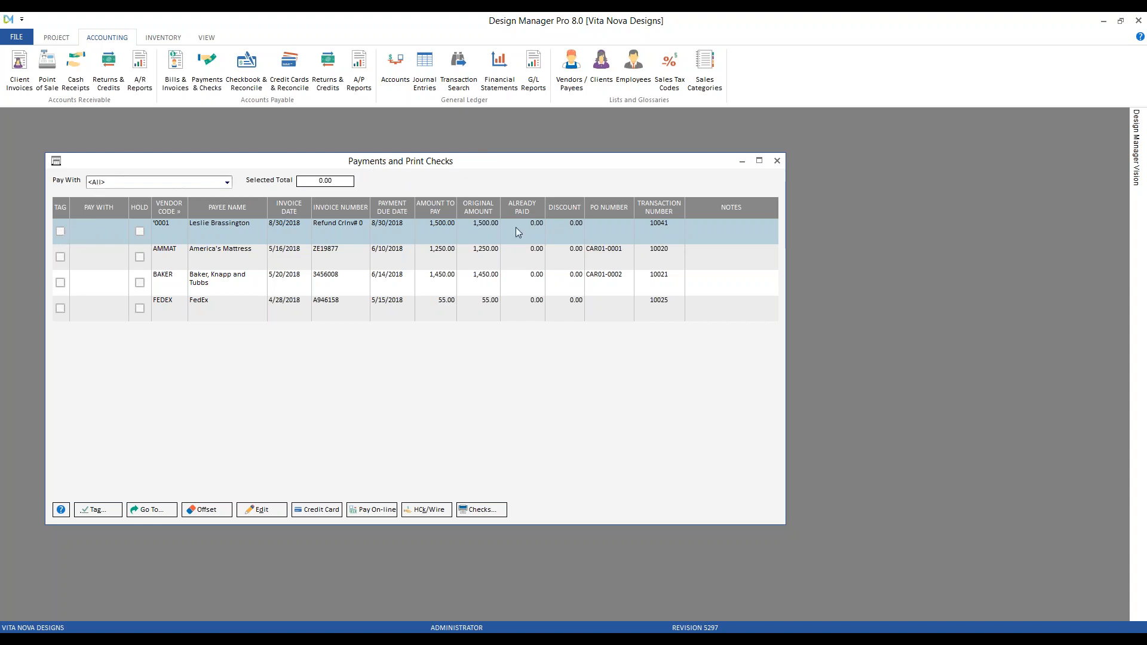
click(61, 232)
click(481, 510)
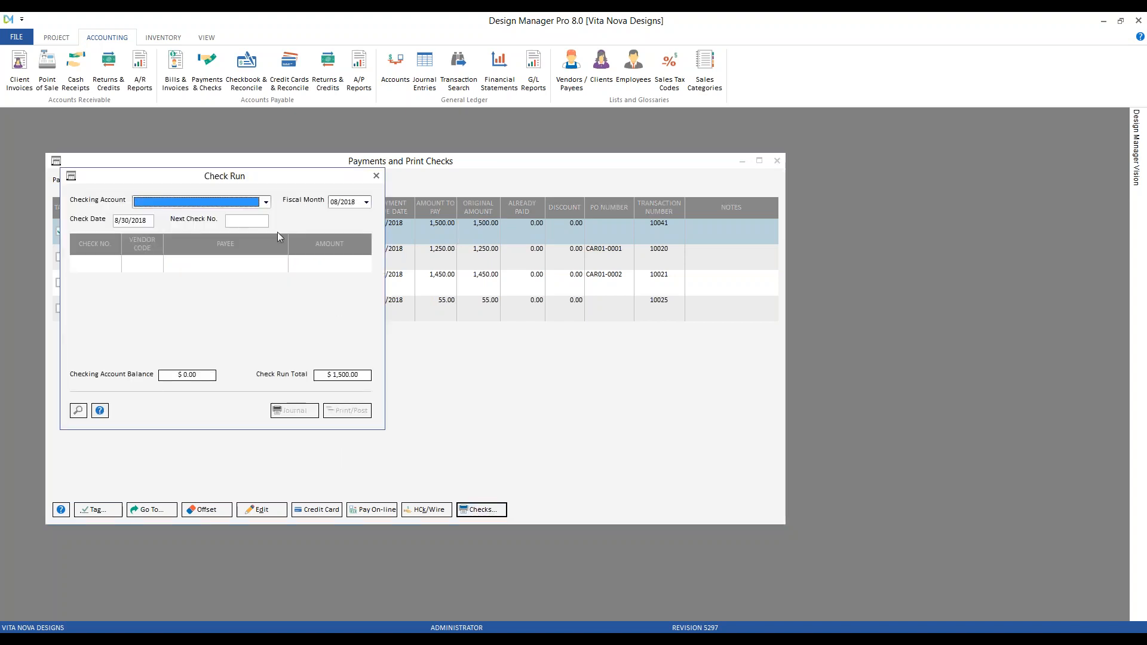
click(266, 202)
click(197, 213)
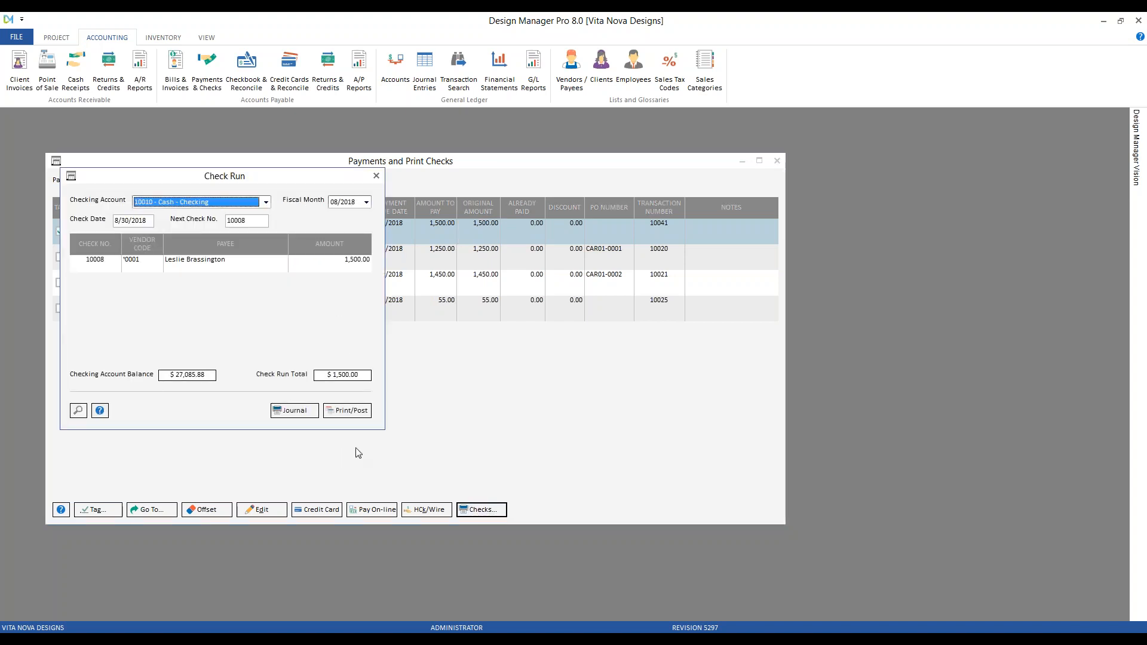
click(376, 175)
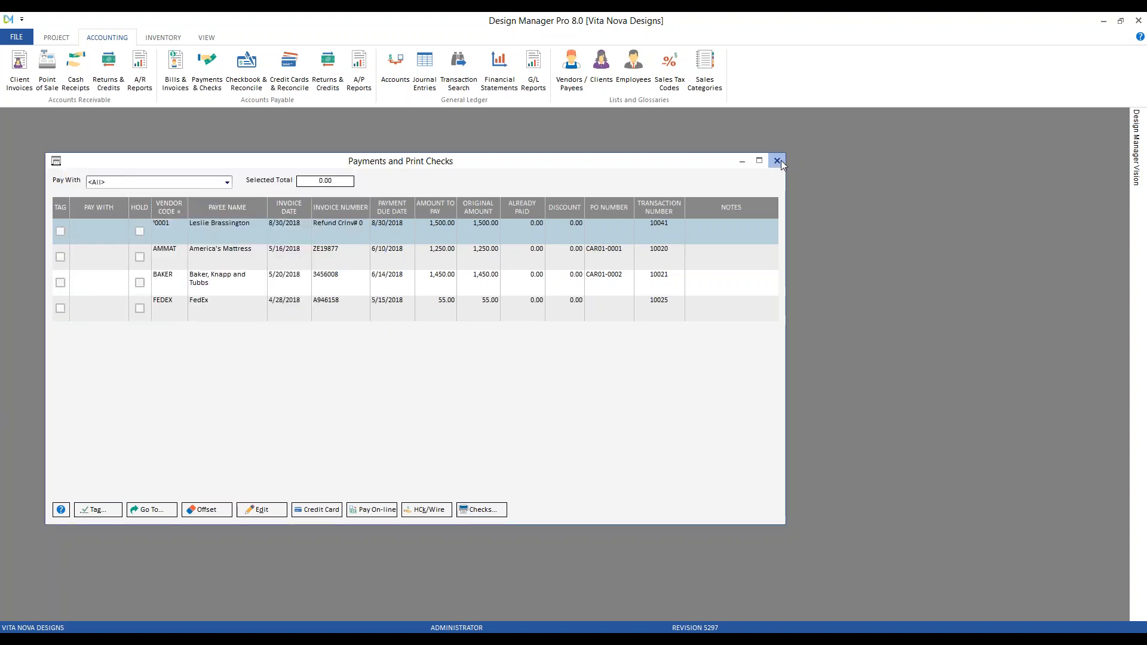
click(777, 161)
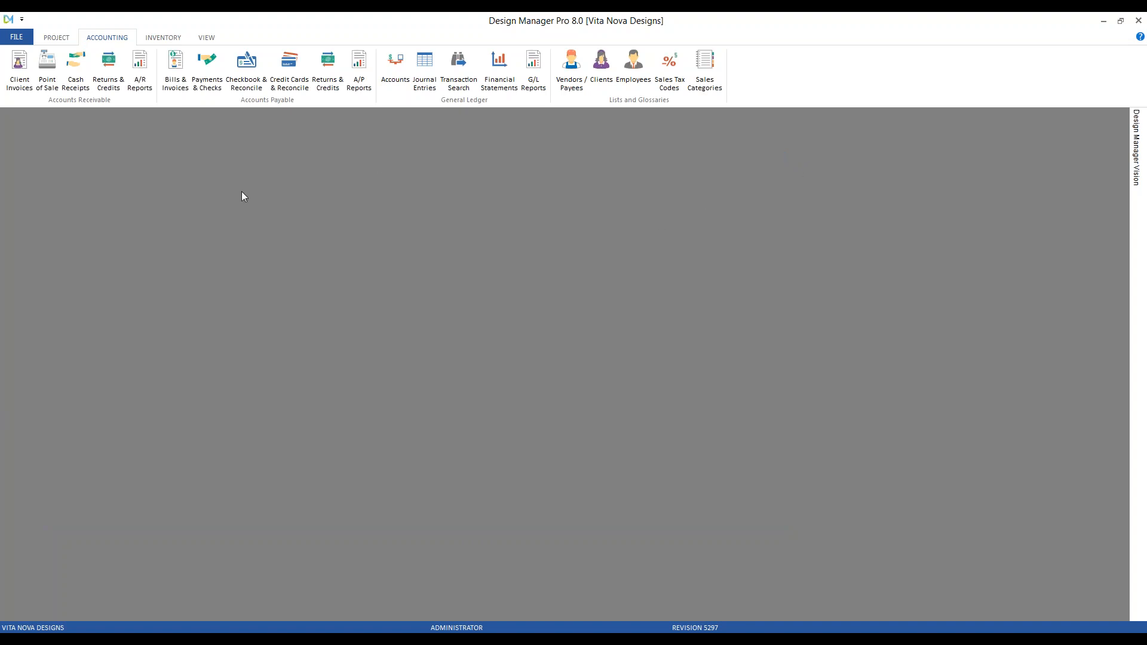
Step: Run the Deposit Analysis report for the Staging Finances project (BRA02)
click(56, 37)
click(257, 65)
click(322, 232)
double_click(321, 229)
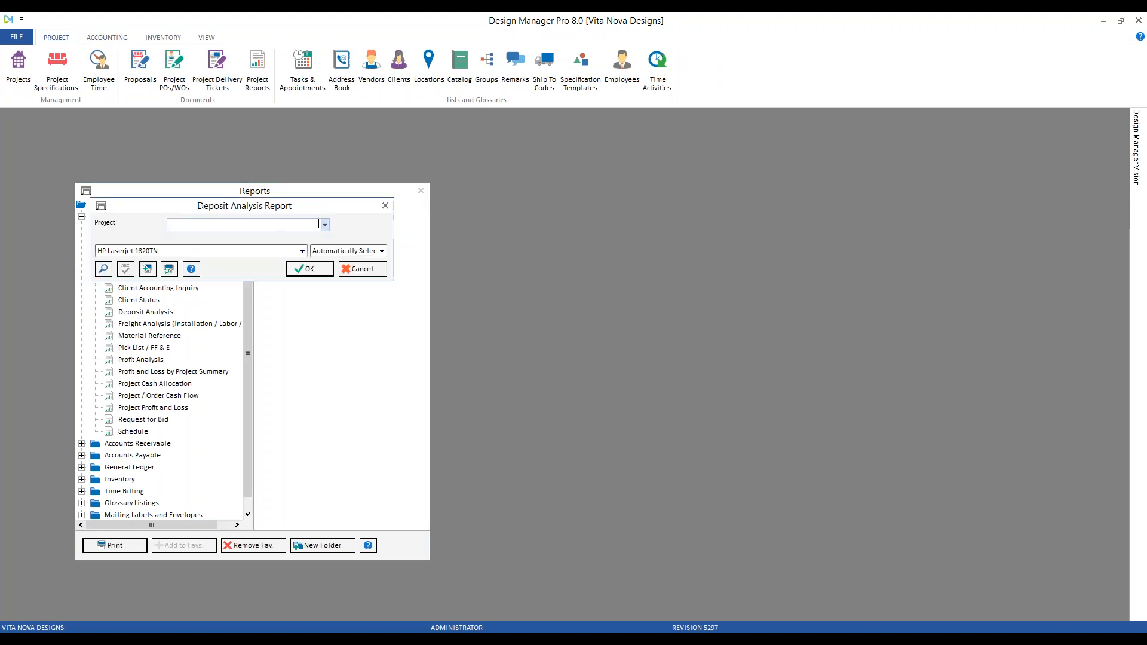
click(319, 224)
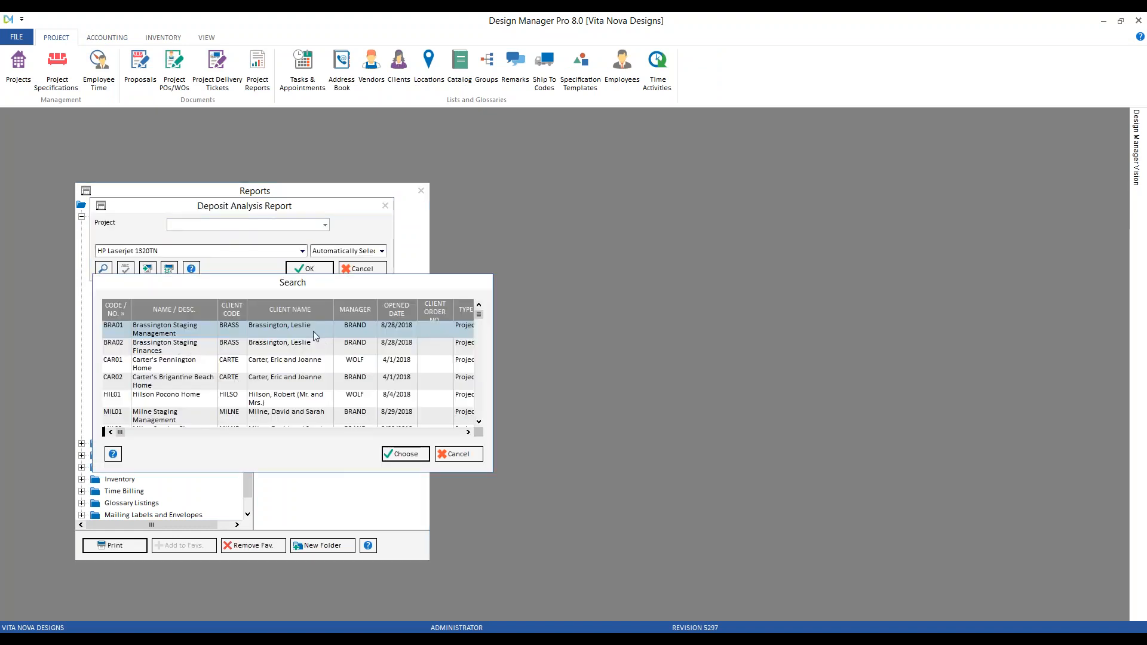
click(303, 350)
click(405, 454)
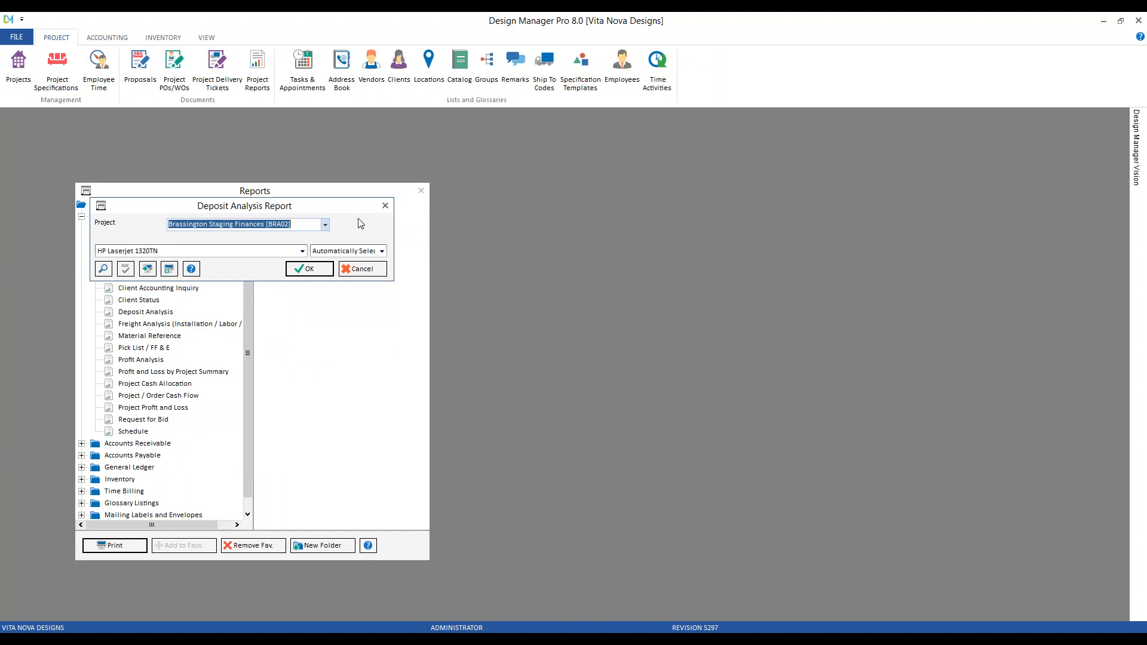
click(322, 268)
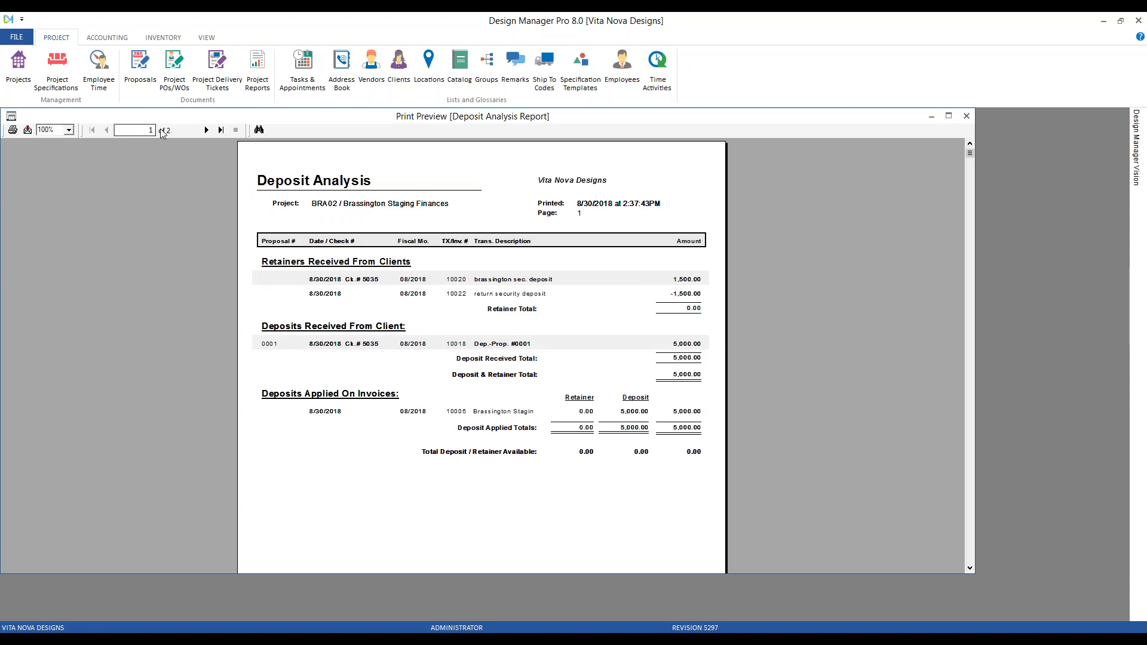
Step: Examine the retainer, deposit and applied totals in the Deposit Analysis report at 150% zoom, and close the report and the report list
click(69, 129)
click(60, 179)
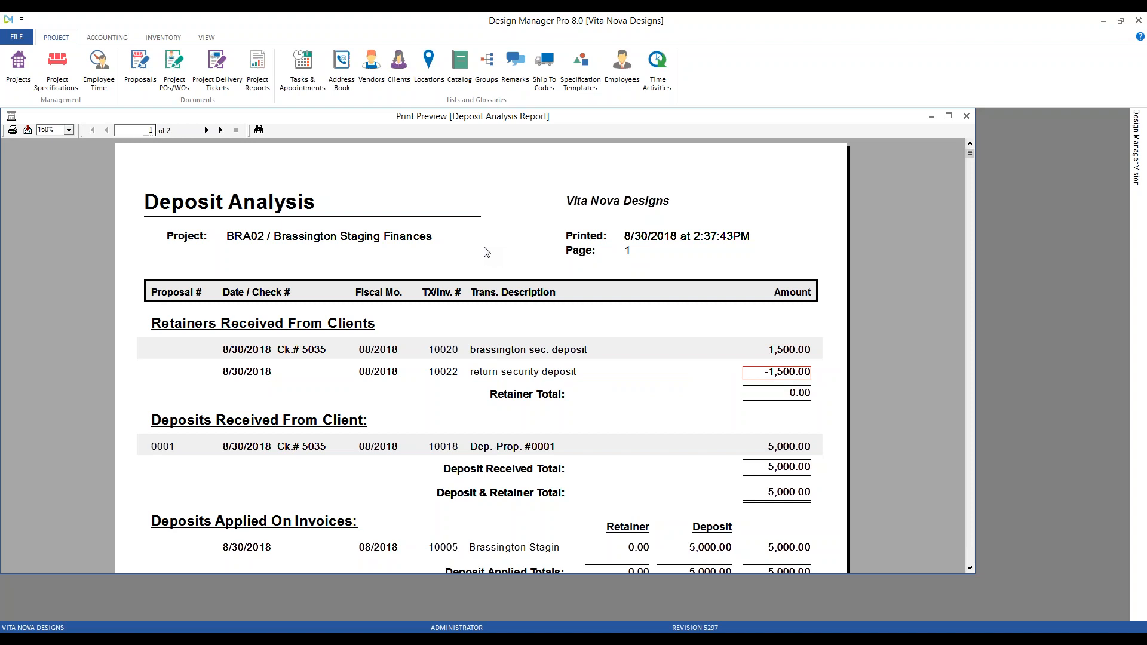
scroll(487, 252, down, 3)
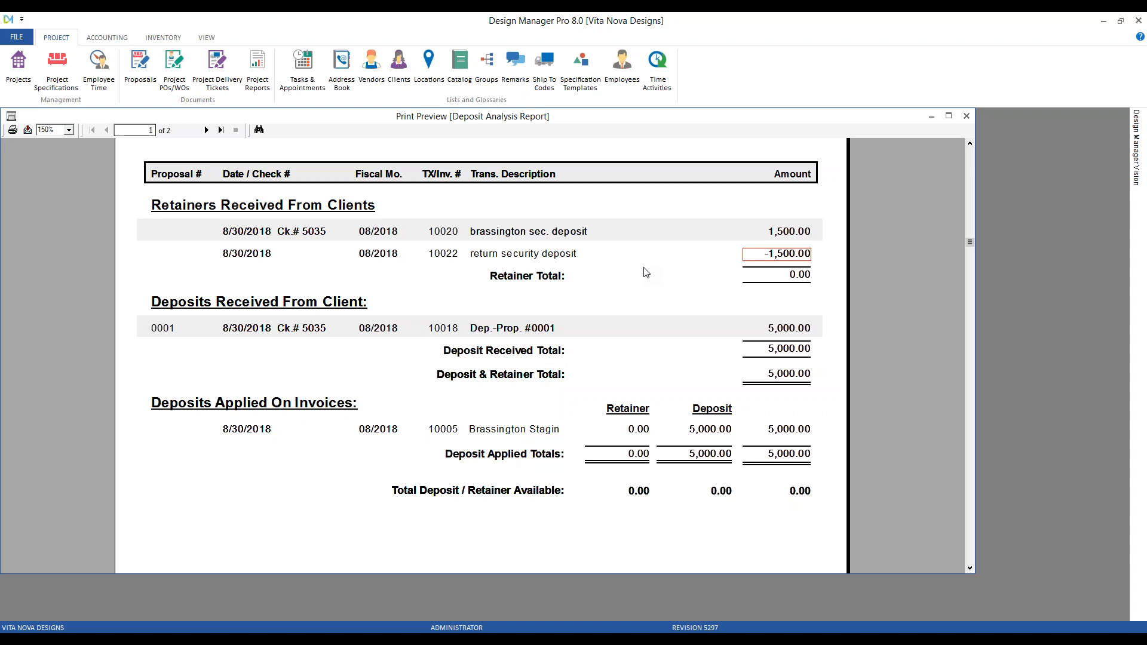
scroll(506, 272, up, 3)
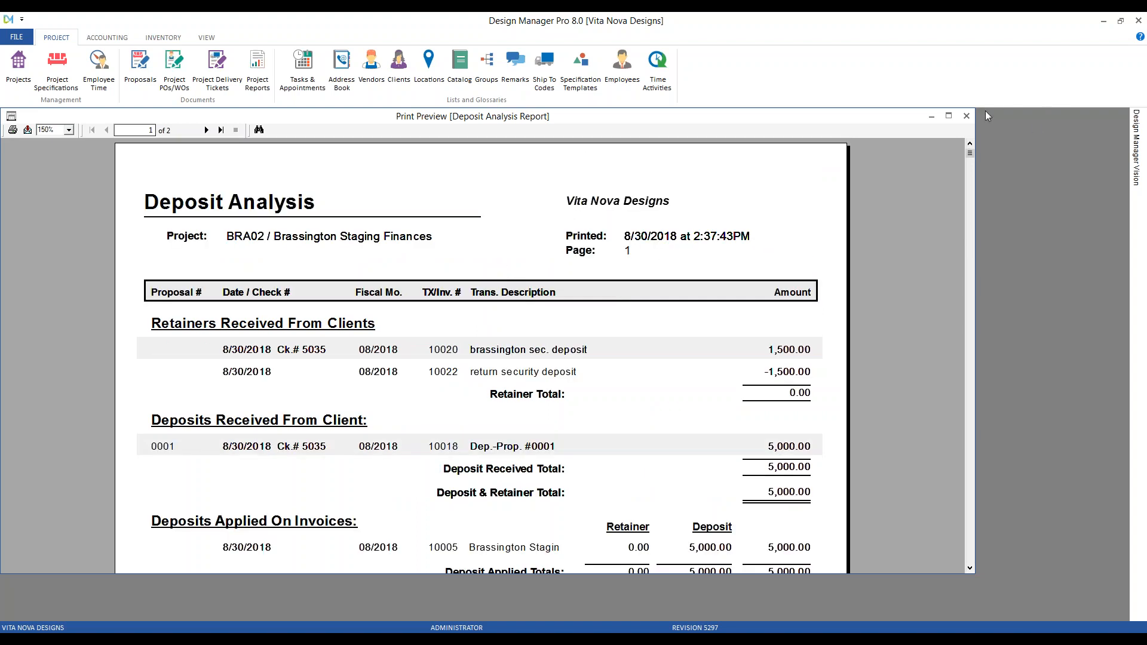
click(966, 116)
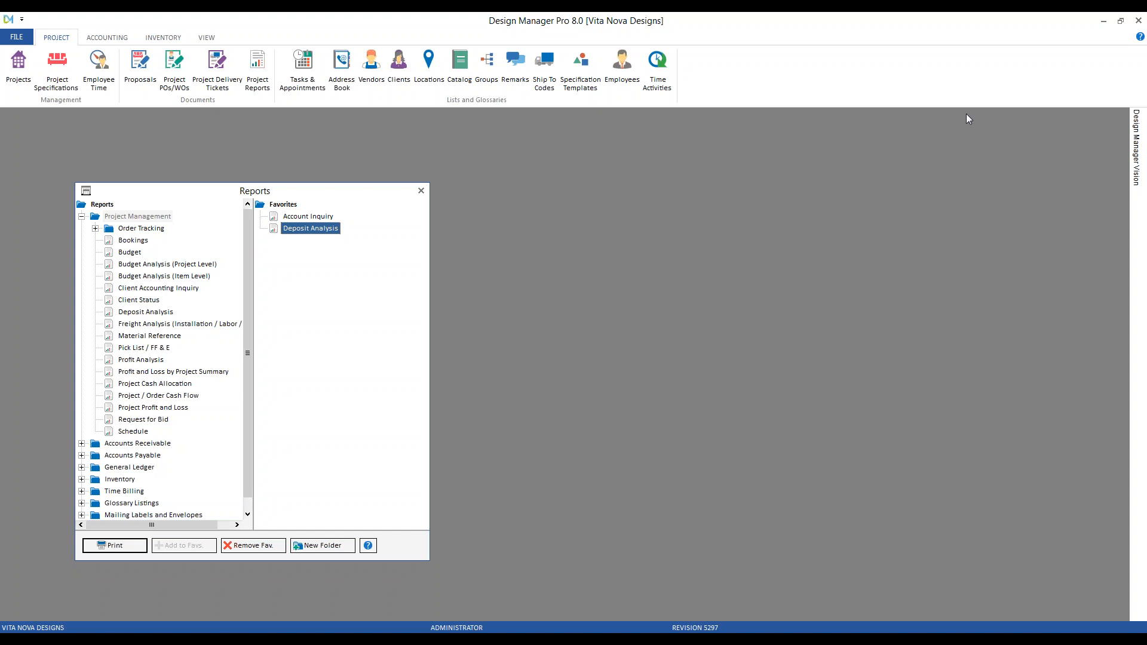
click(421, 191)
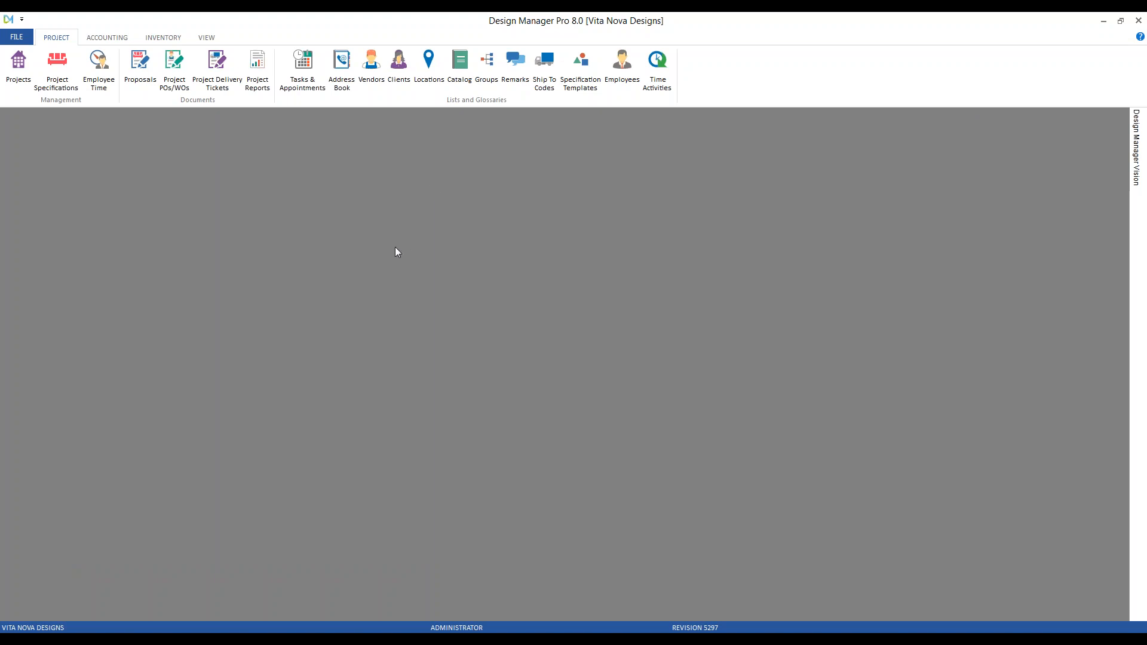
Step: Add a new vendor entry of type Expense / Bill / Misc. in Bills & Invoices
click(107, 37)
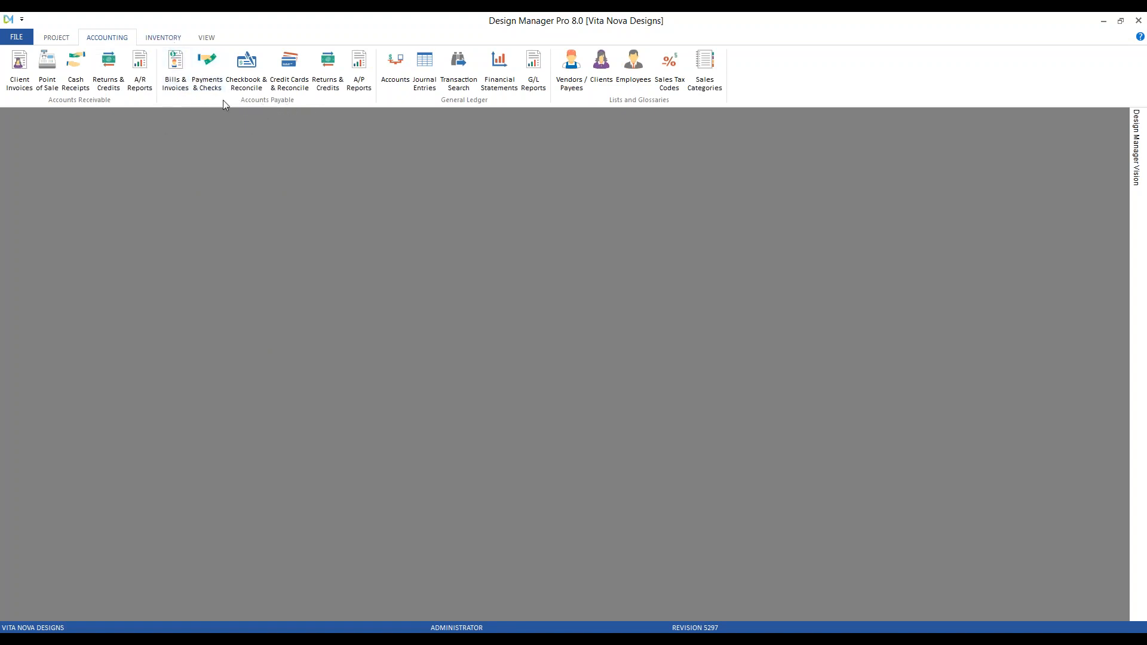
click(169, 62)
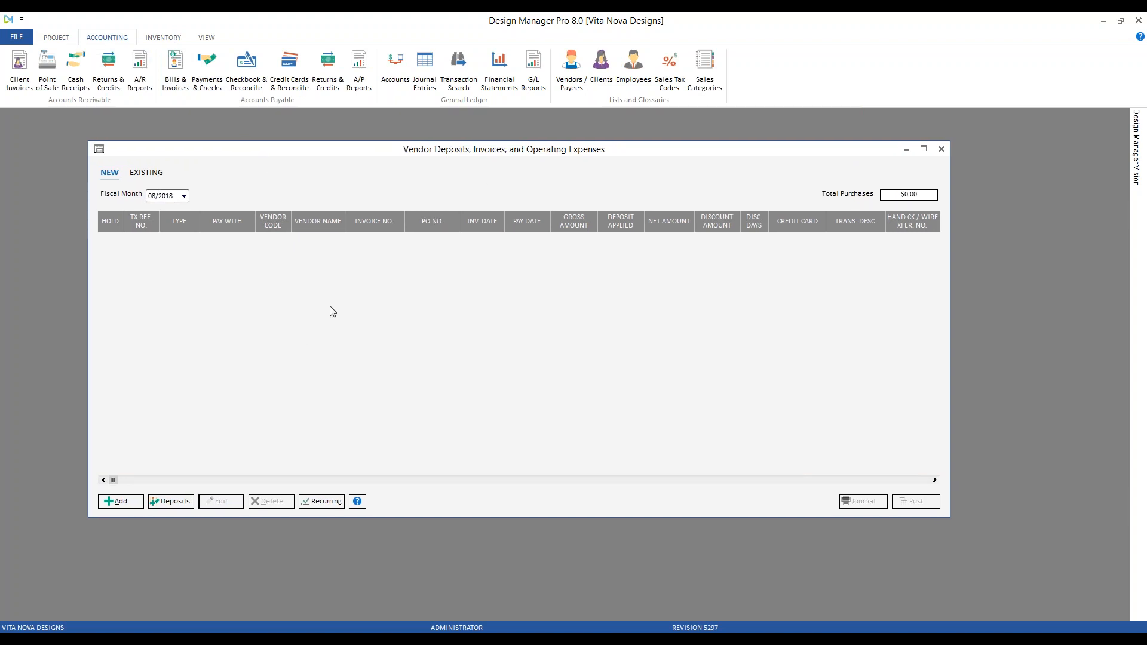
click(123, 501)
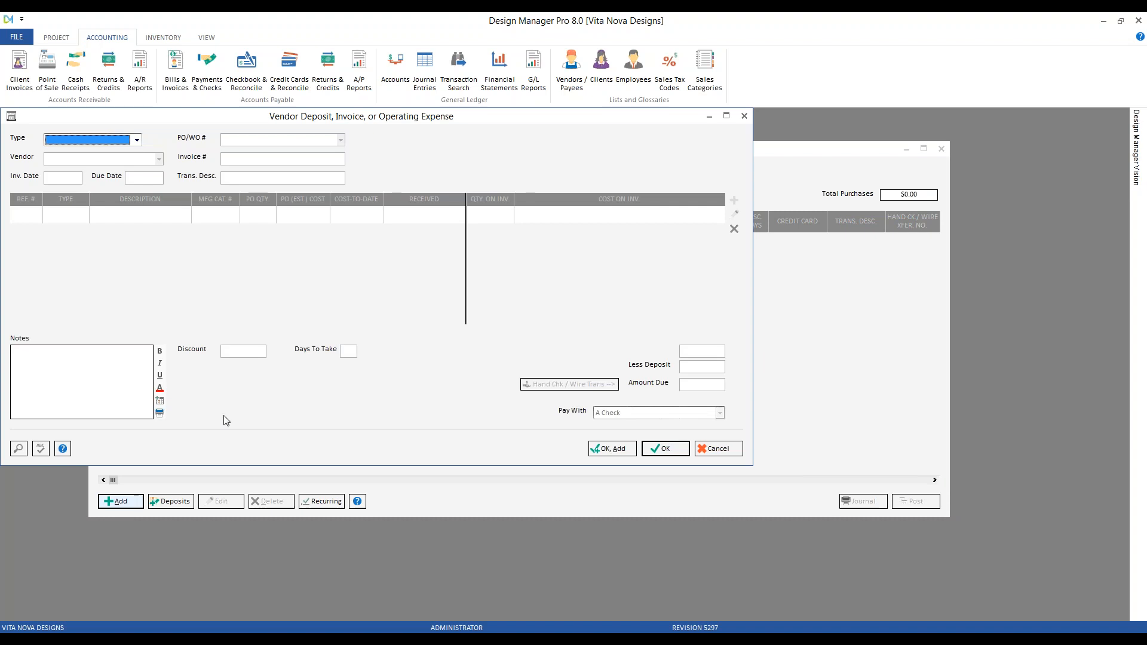
click(137, 141)
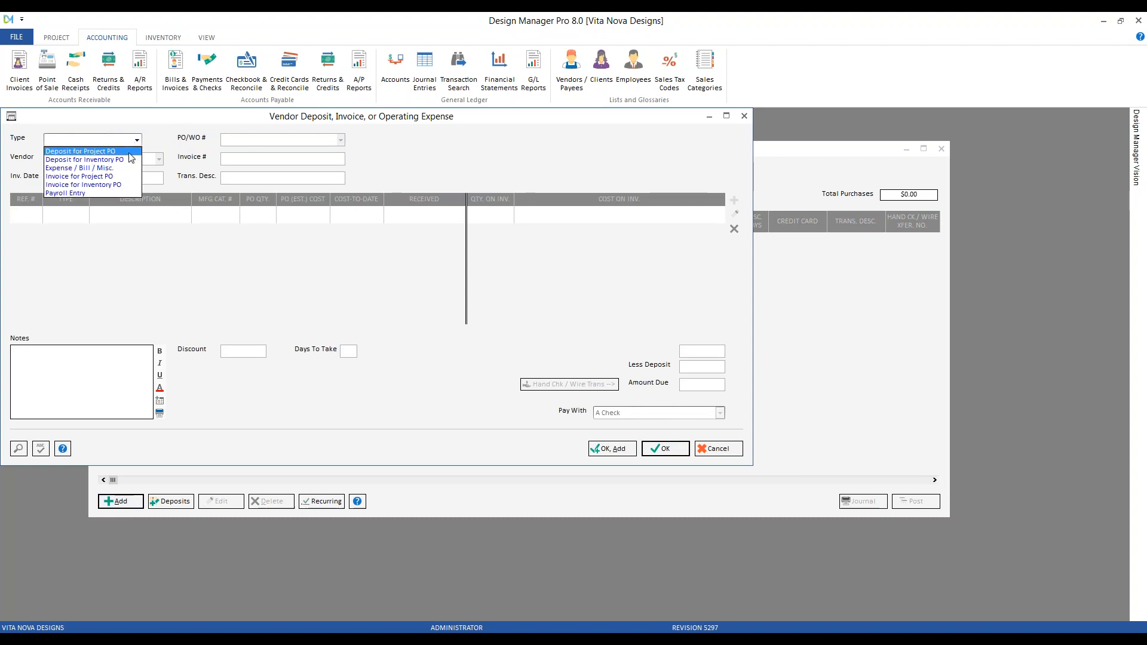
click(126, 169)
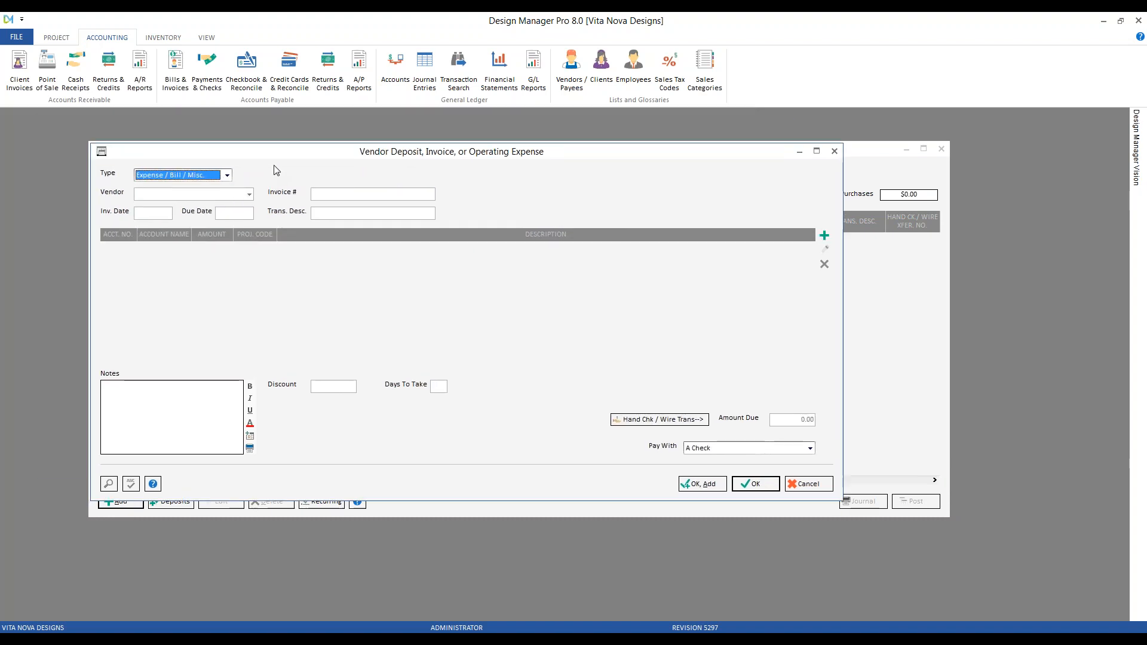
Step: Look at the One Time vendor form, cancel it, and choose the client's existing one-time vendor record as the vendor
click(360, 220)
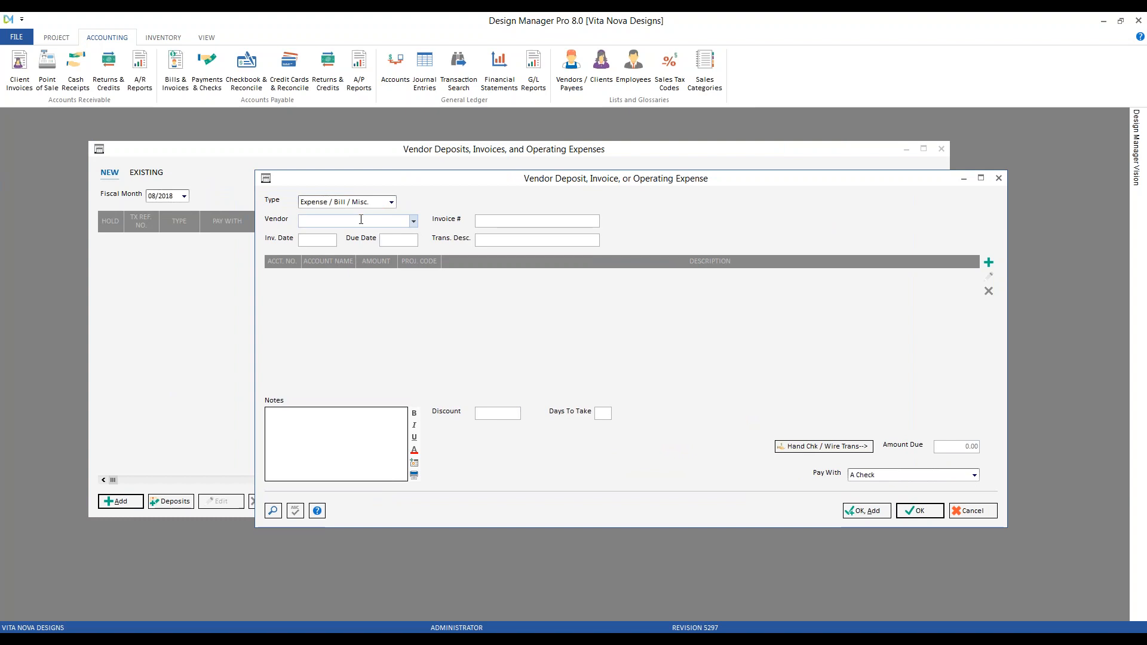
click(272, 511)
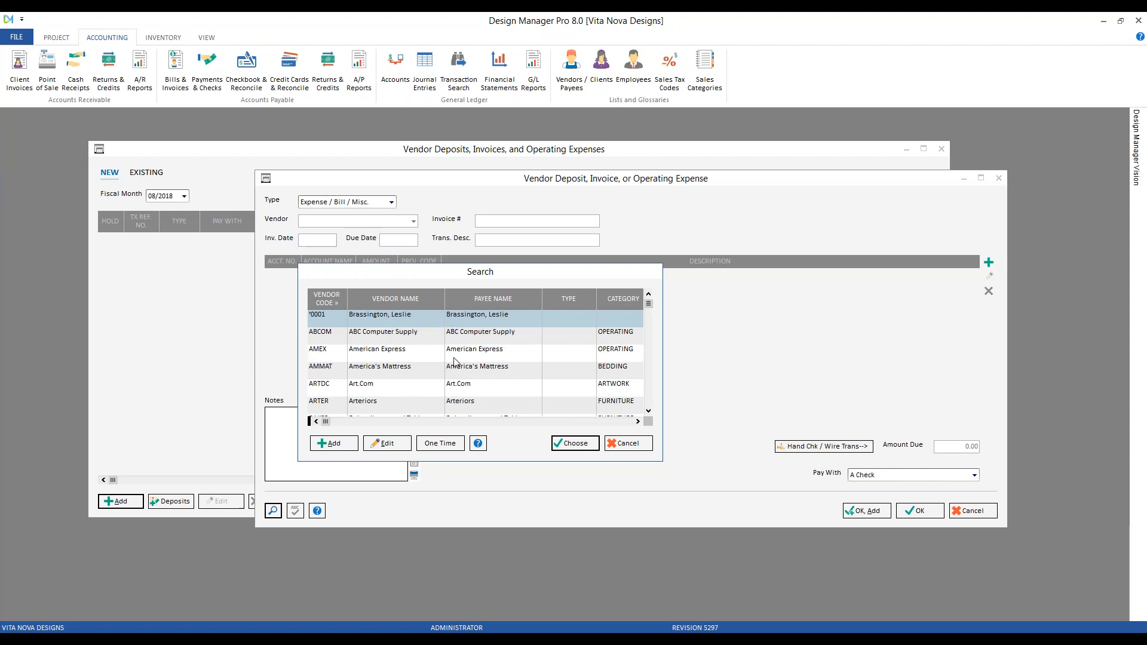
click(440, 443)
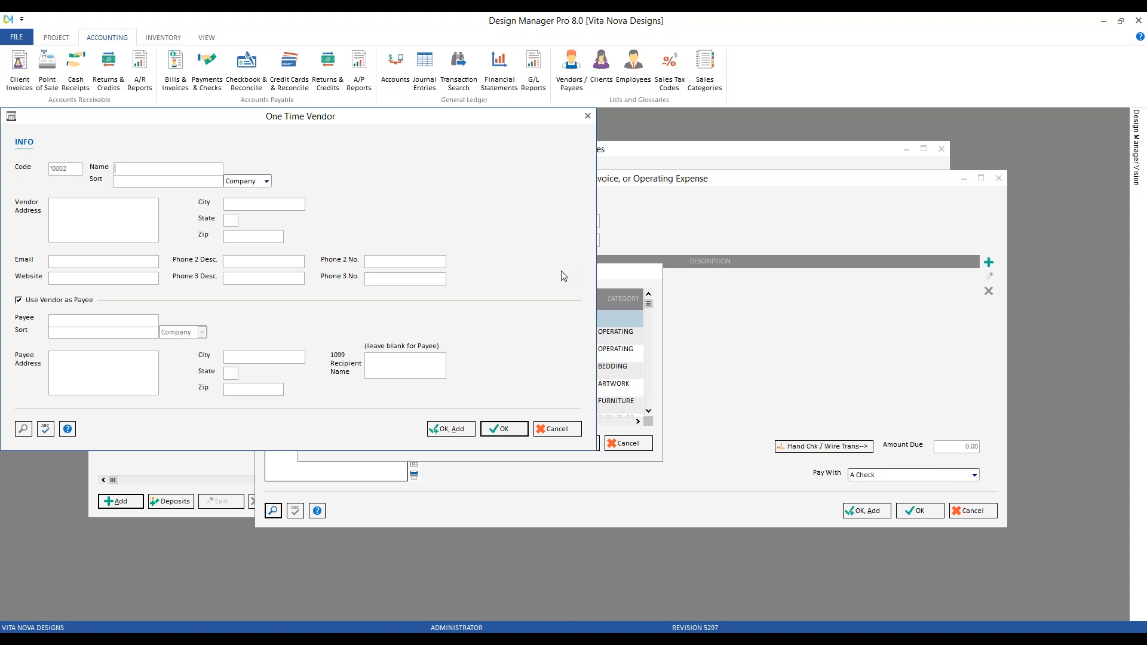
click(557, 429)
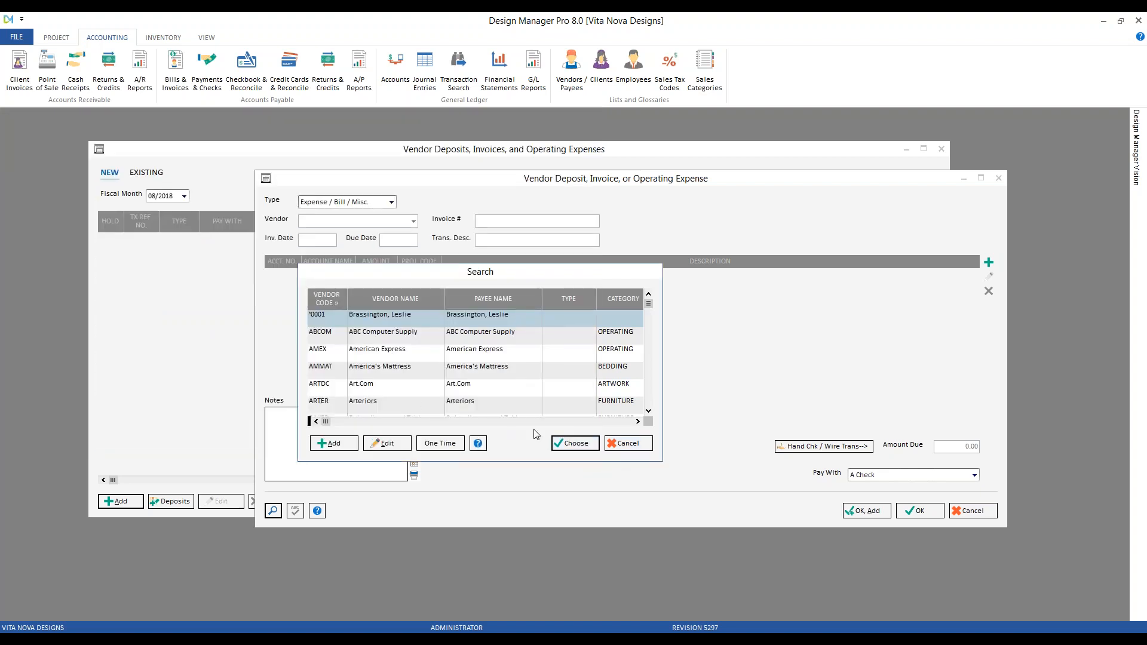
click(575, 442)
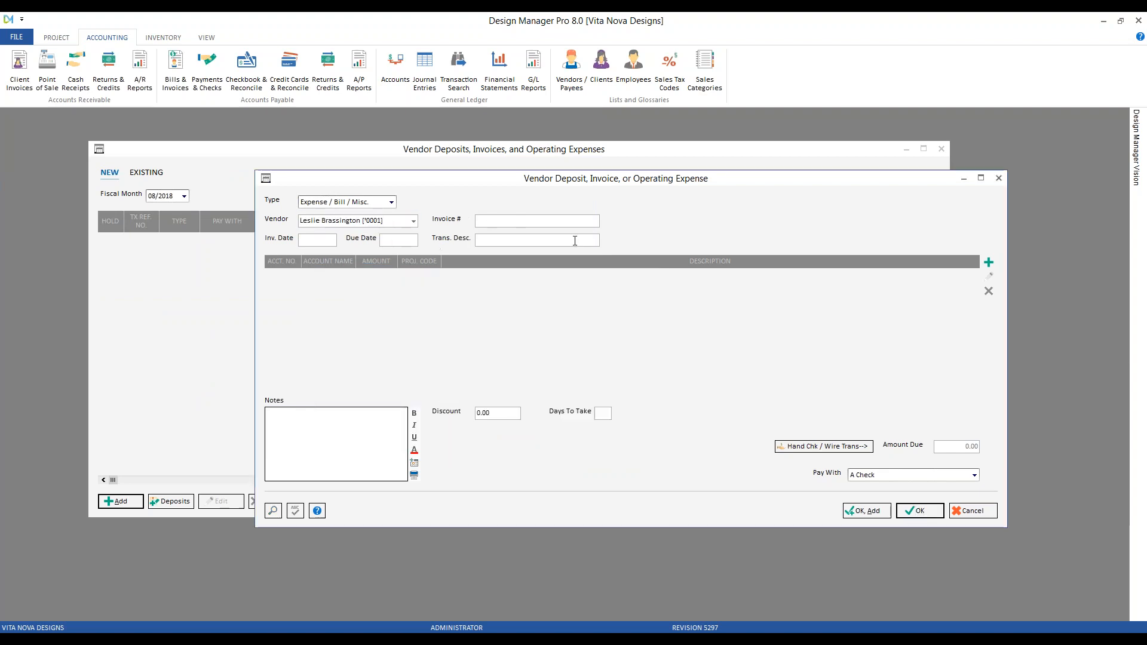
Step: Enter "return security deposit" as the invoice number and set the invoice date to 8/30/2018
text(return )
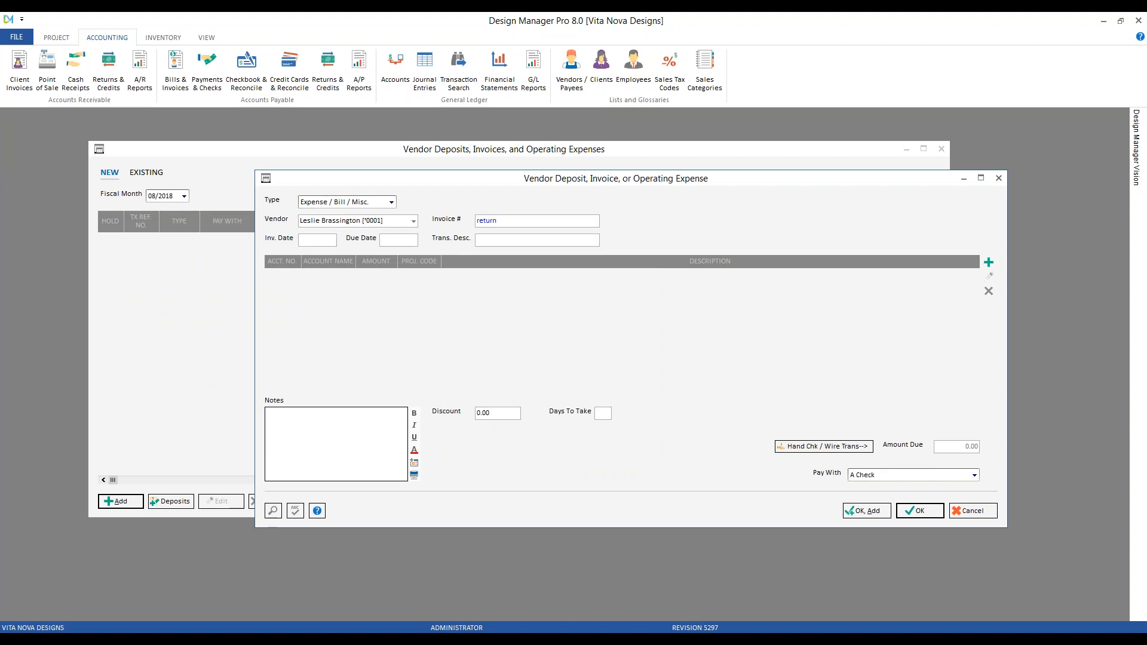
text(security deposit)
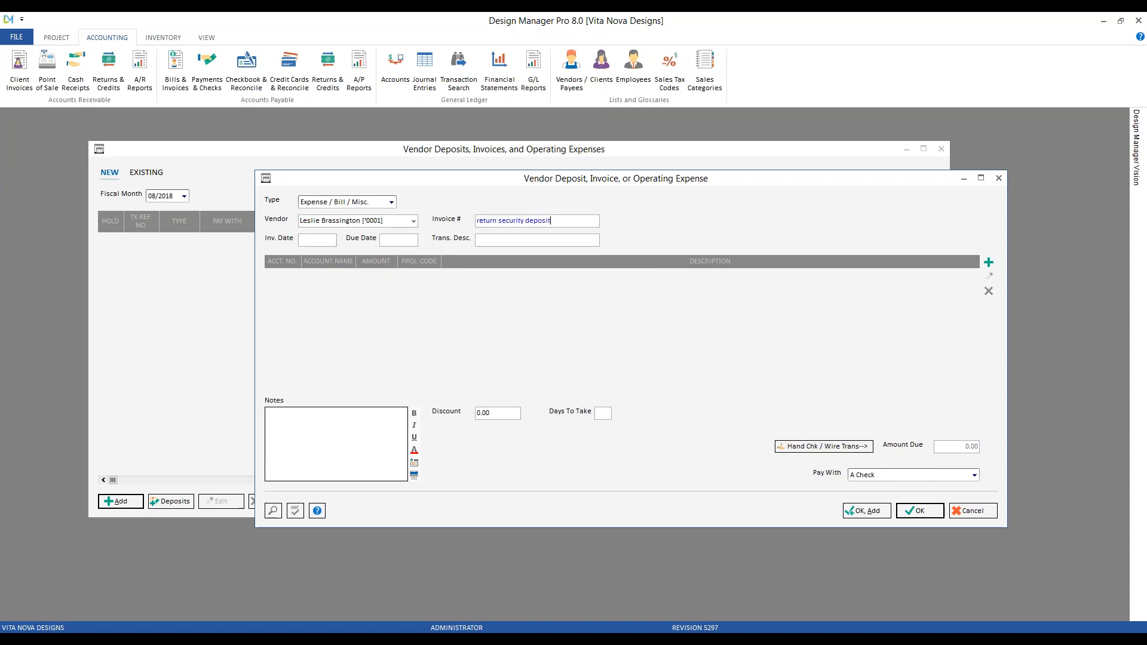
key(Tab)
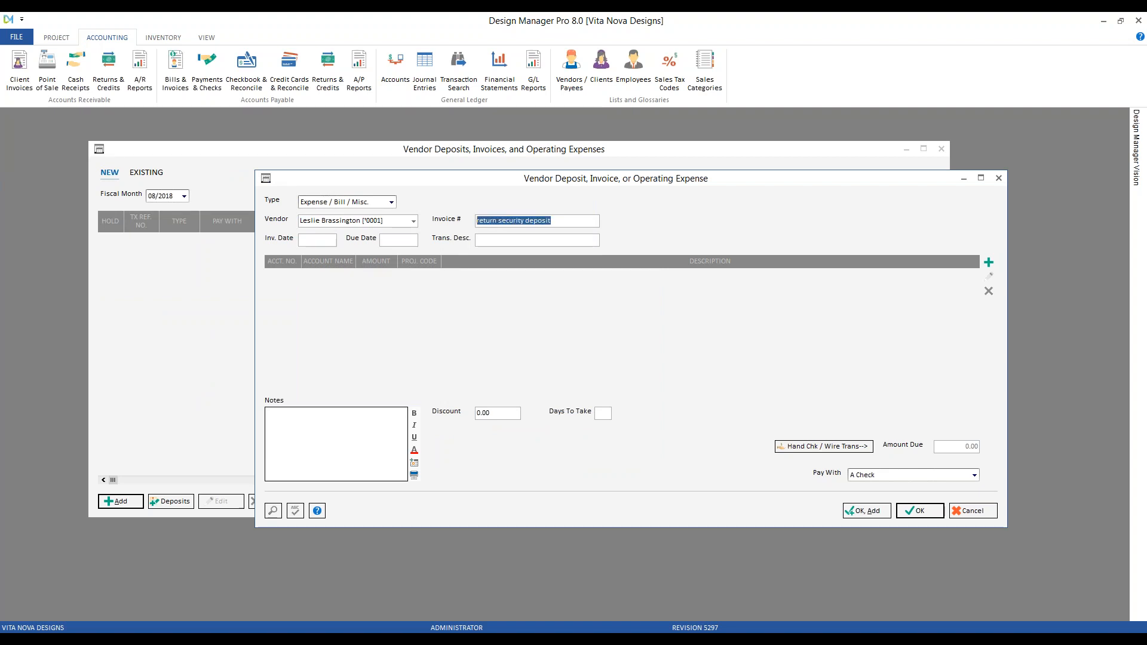
key(F2)
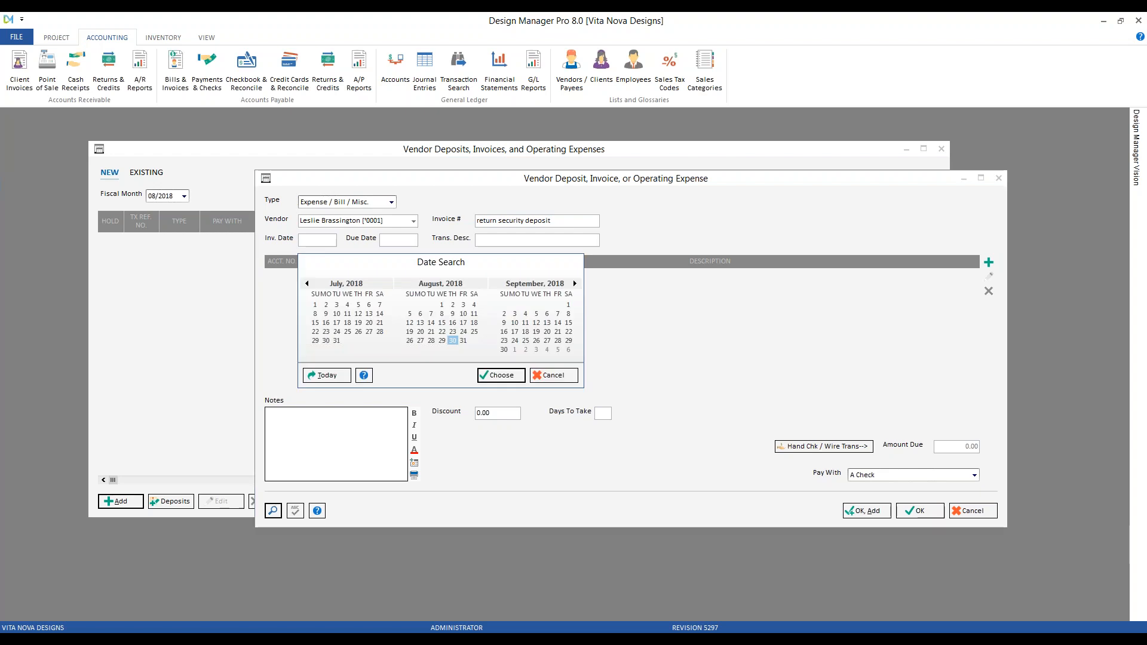
key(Return)
Step: Set the transaction description to "return", the client's surname and "deposit", with the surname in place of "security"
text(return security deposit)
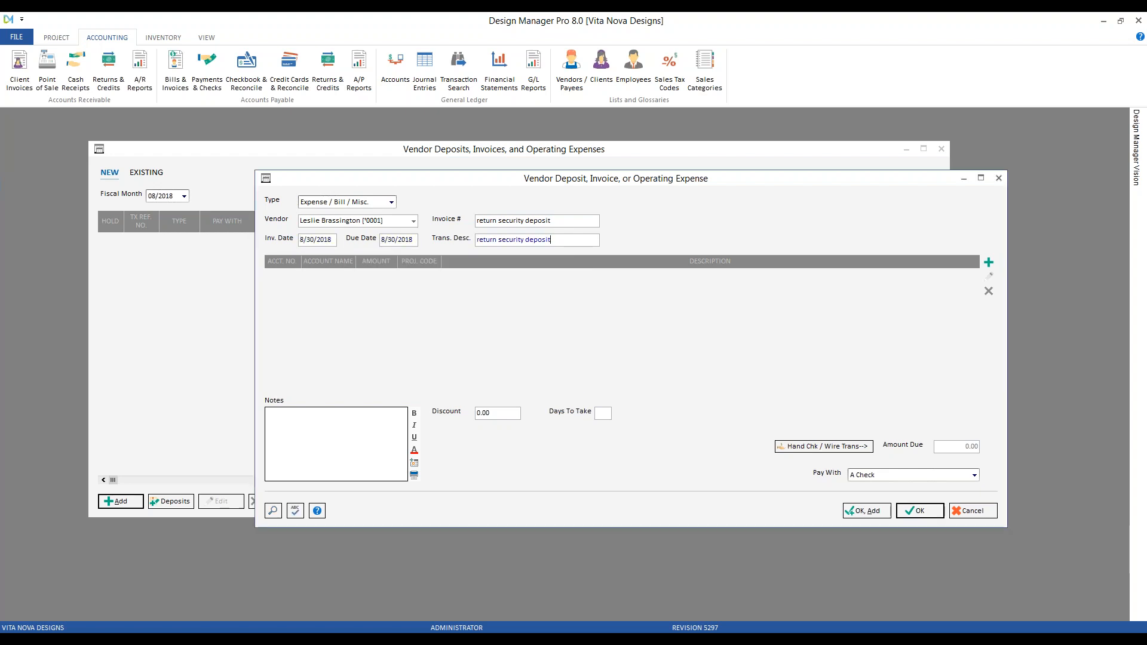
key(shift+Right)
key(shift+Right)
key(shift+Right)
key(shift+Right)
key(shift+Right)
key(shift+Right)
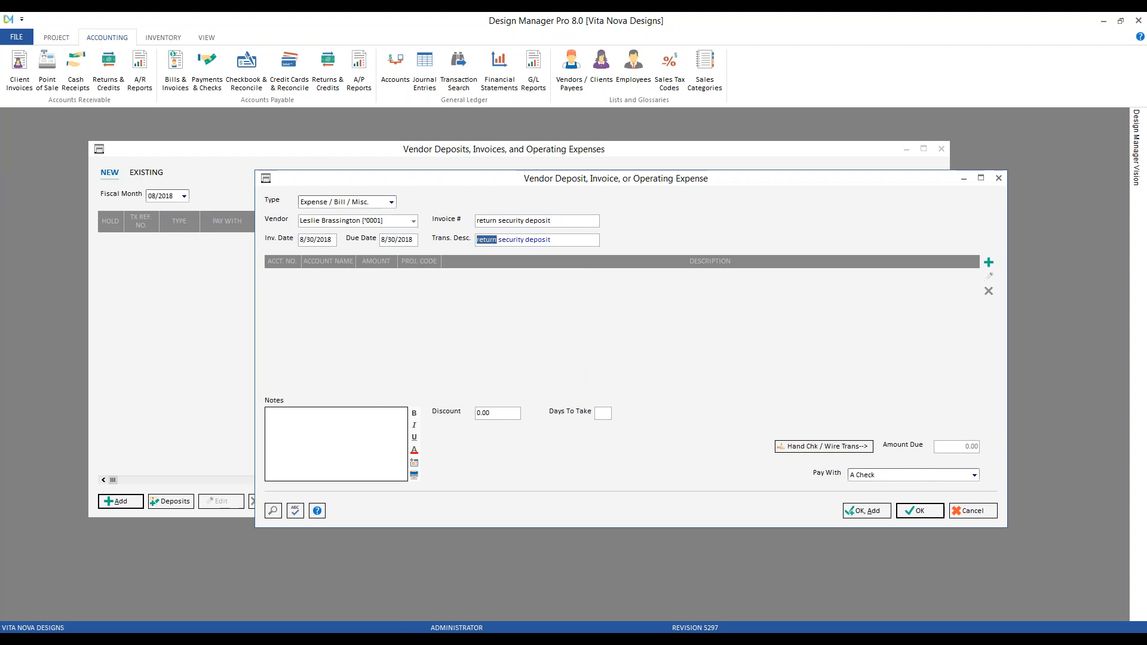
key(Right)
key(Delete)
key(Delete)
key(Delete)
key(Delete)
key(Delete)
key(Delete)
key(Delete)
key(Delete)
text(brassingt)
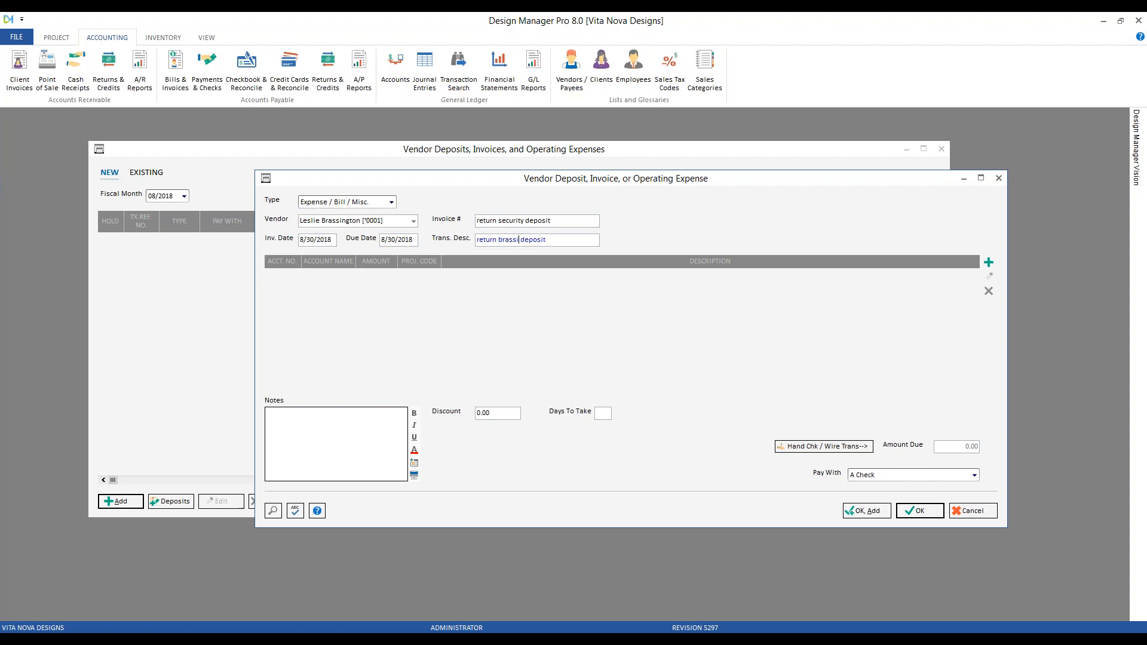
text(on)
Step: Add a non-project distribution of 1000 to the Client Security Deposit account
click(989, 264)
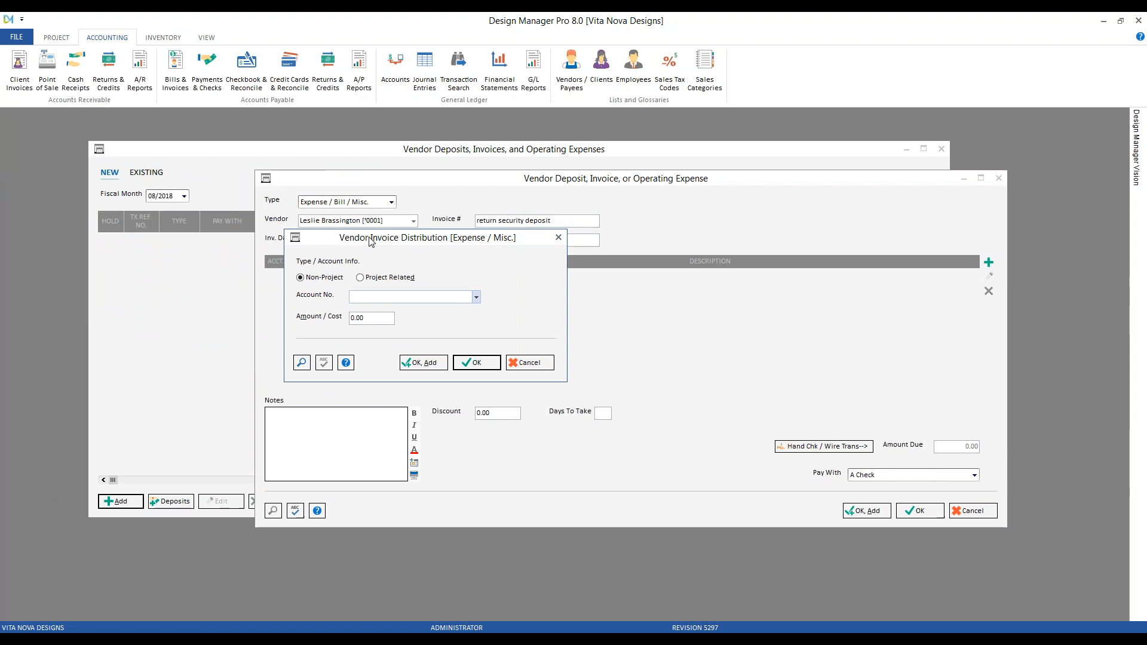
text(240)
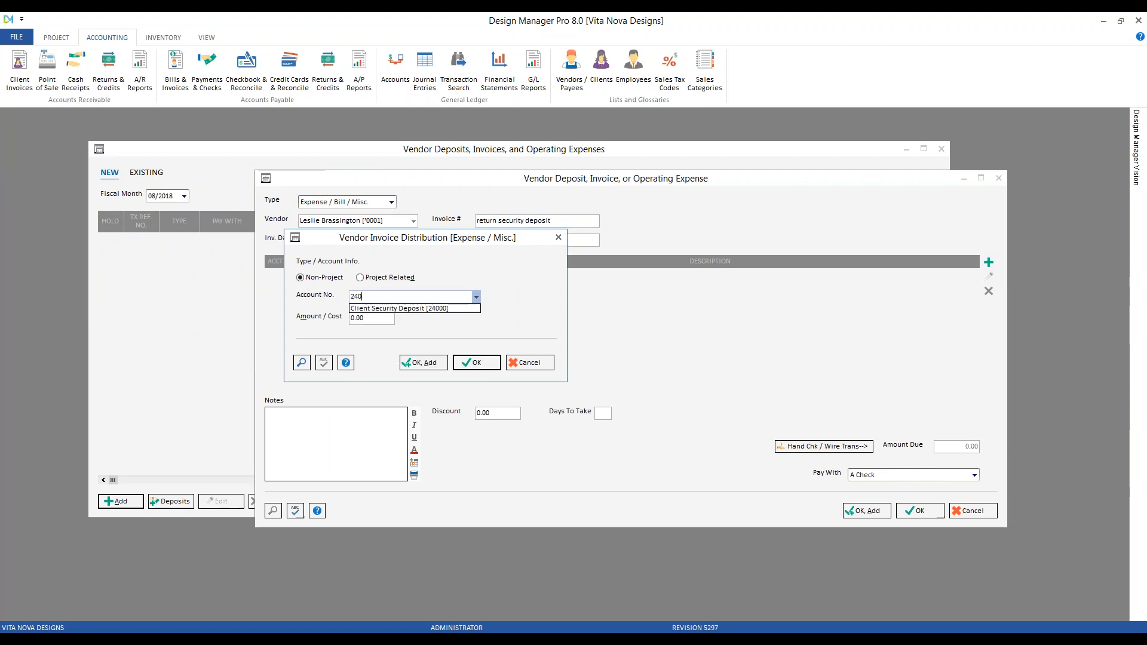
key(Down)
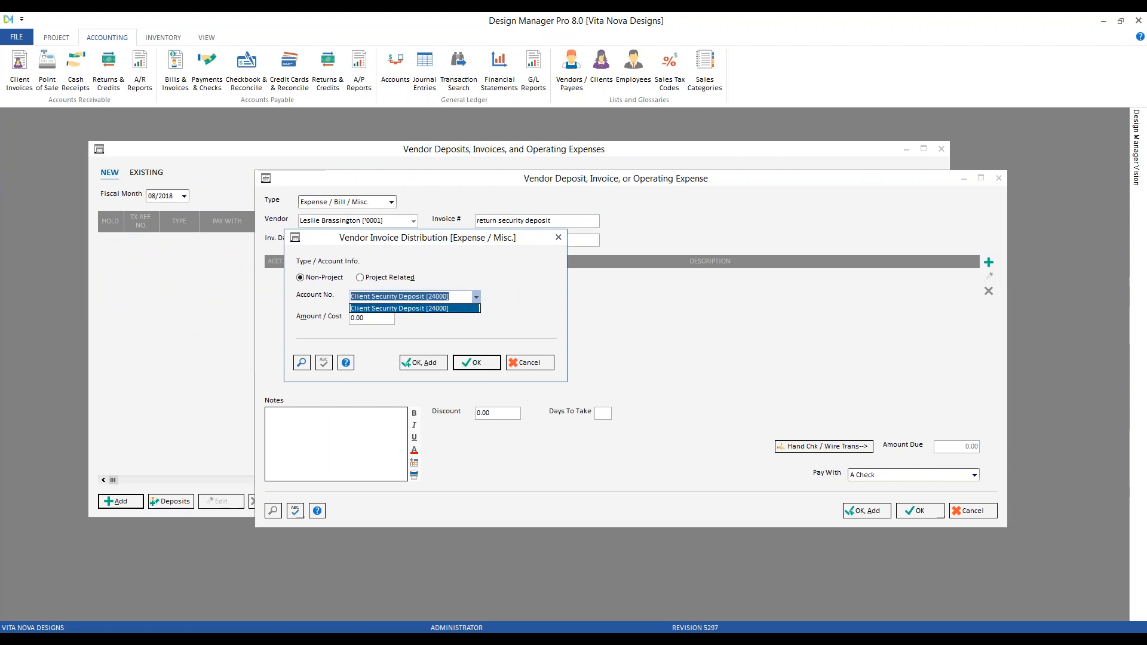
key(Tab)
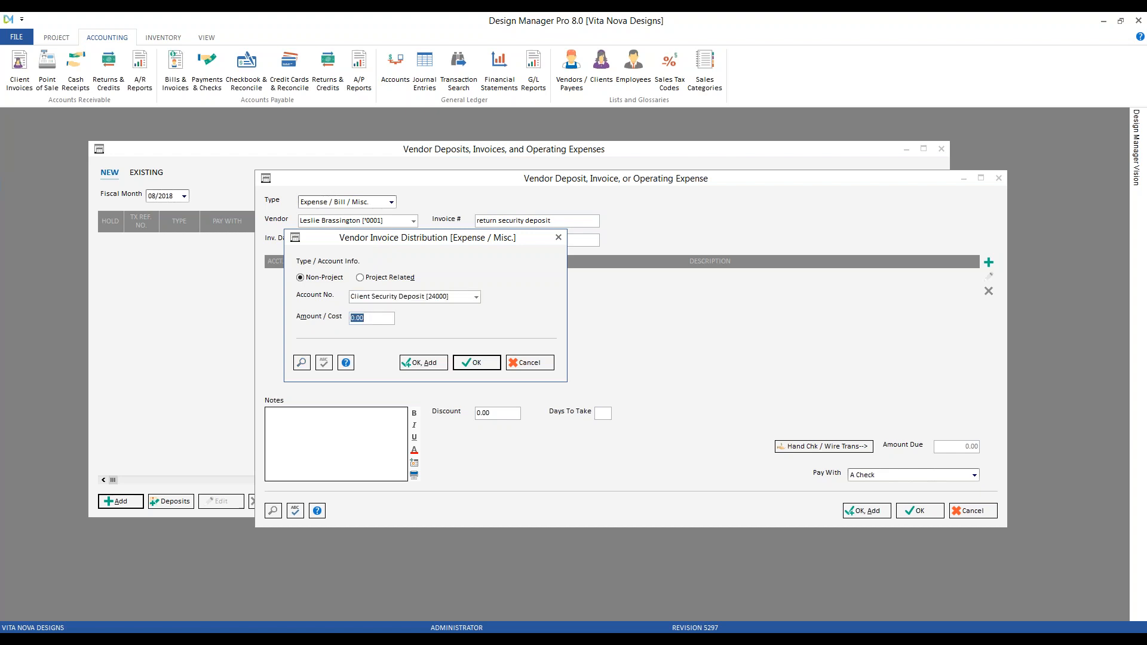
text(1000)
click(482, 361)
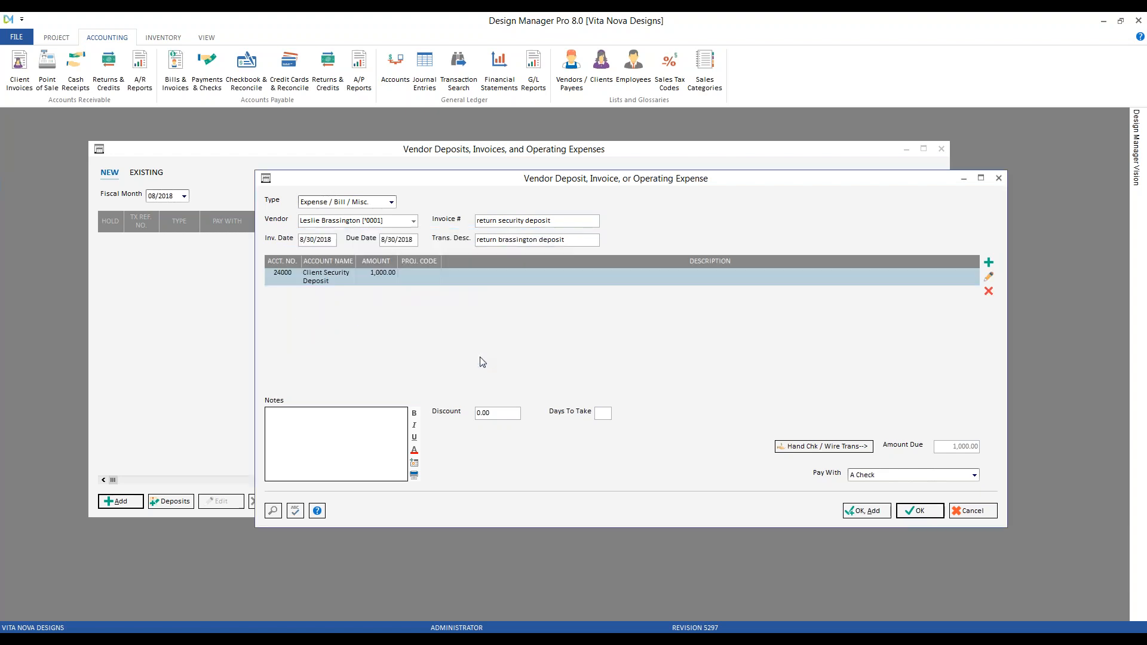
Step: Save the deposit return expense, post it into 08/2018, and close the vendor invoices window
click(919, 511)
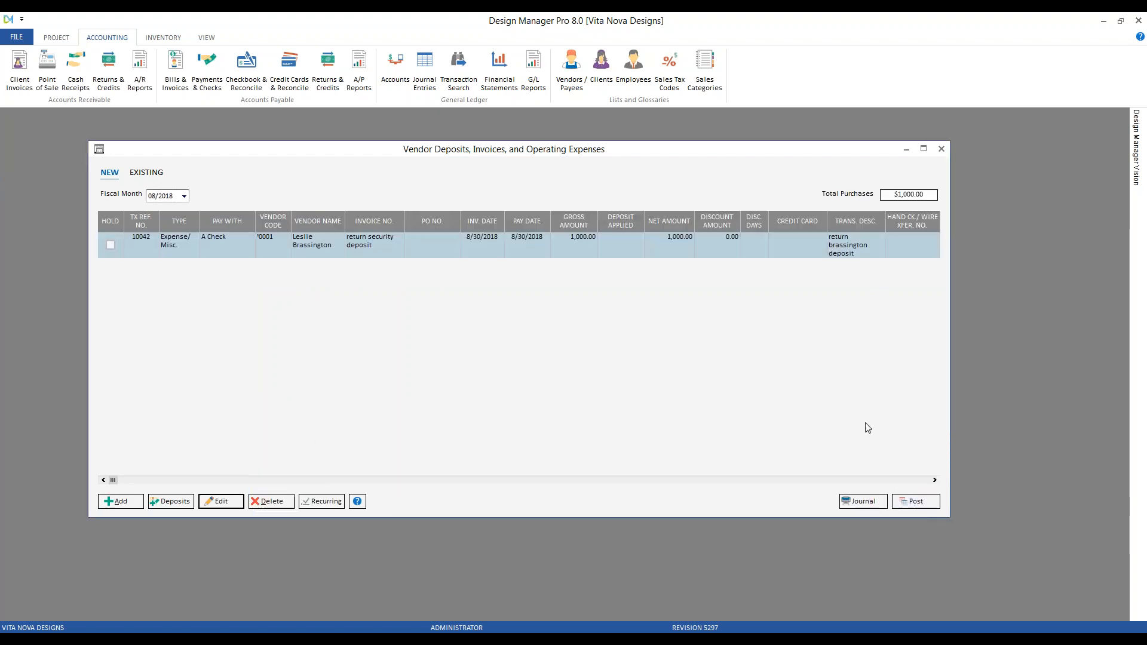
click(916, 501)
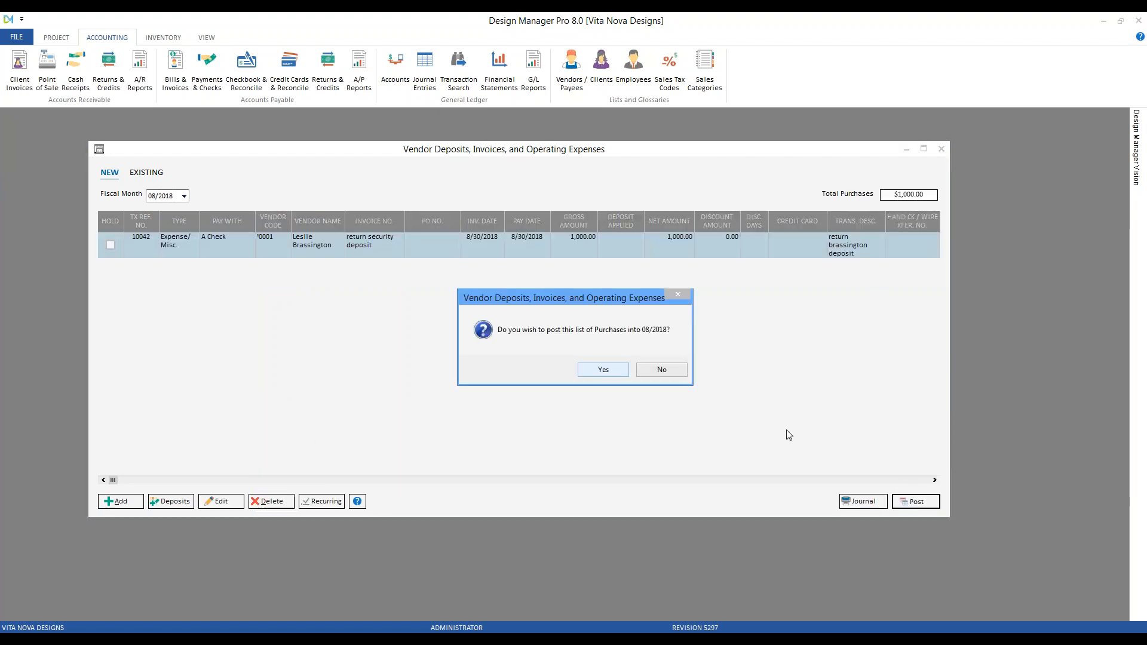
click(611, 367)
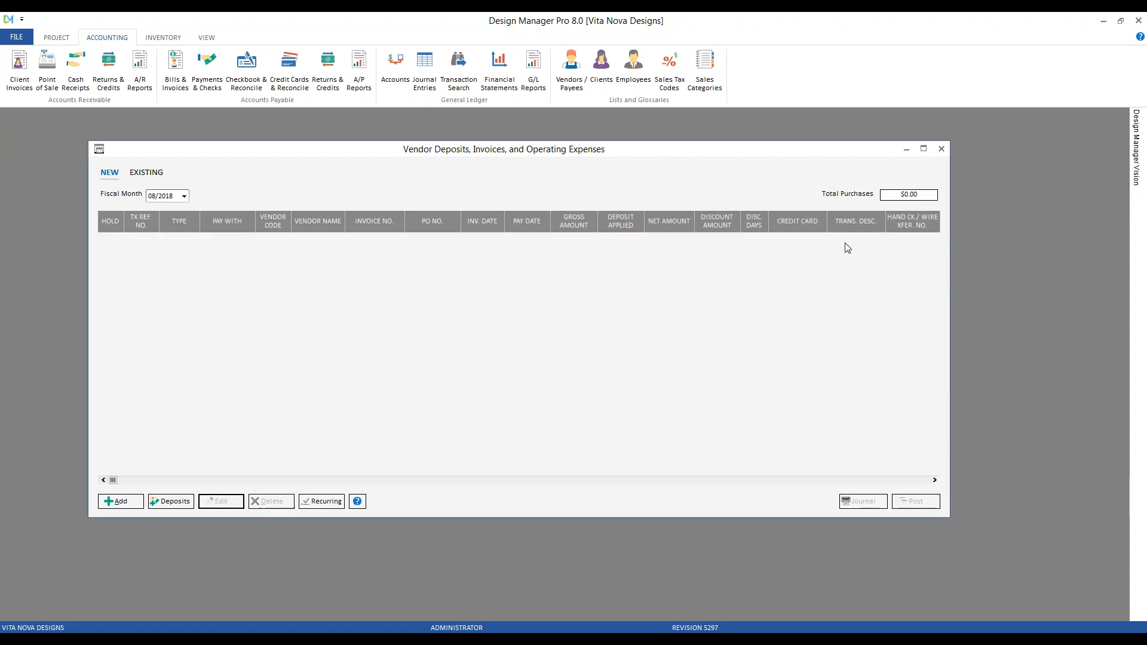
click(942, 149)
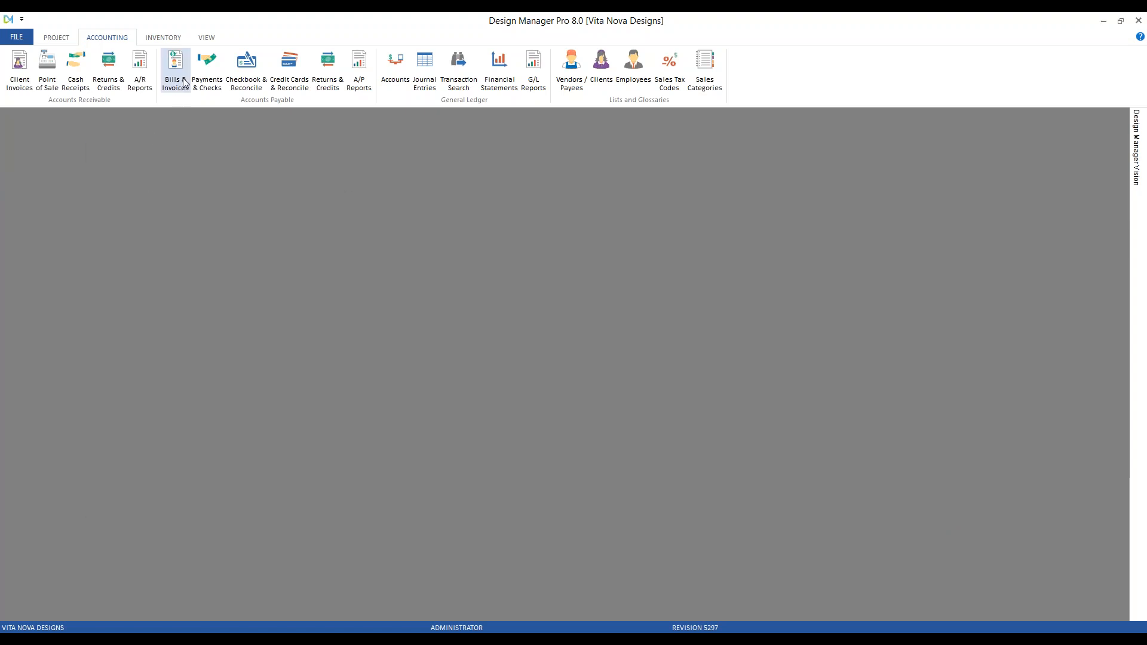
Step: Look up the "return security deposit" entry in Payments and Print Checks, and close the list without paying it
click(210, 69)
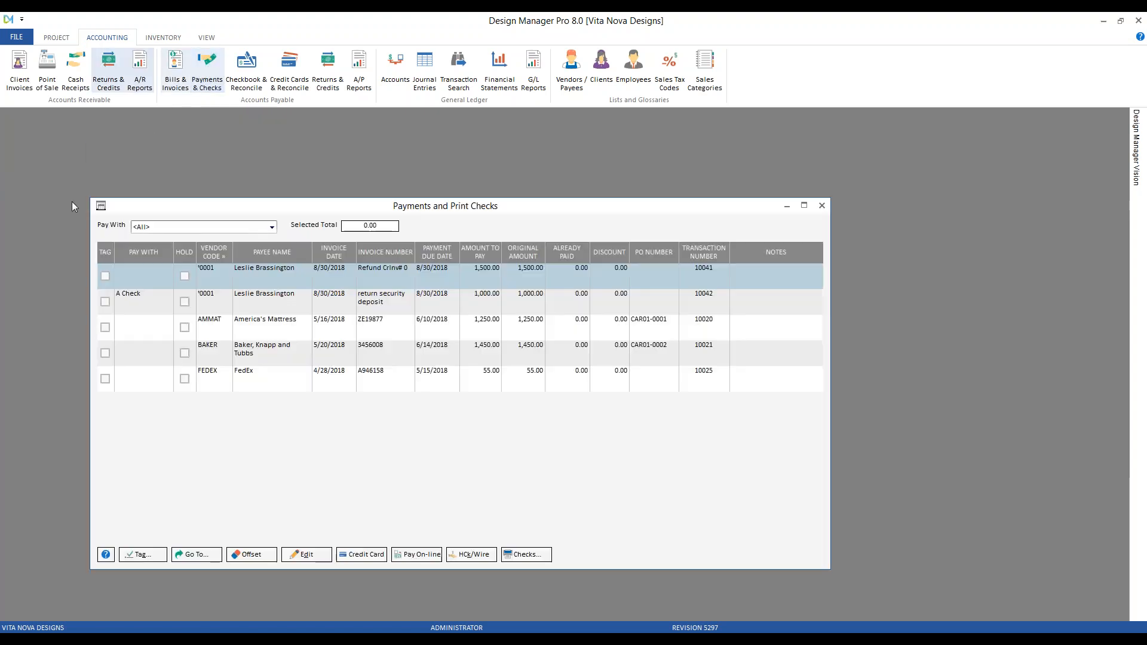
click(327, 299)
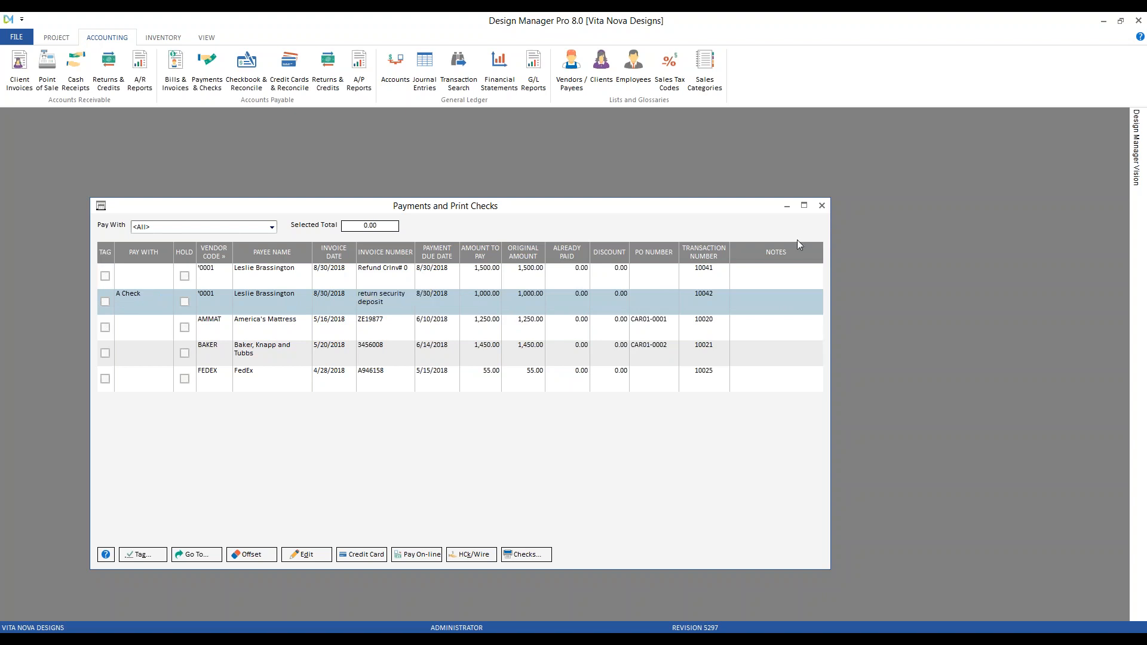
click(822, 205)
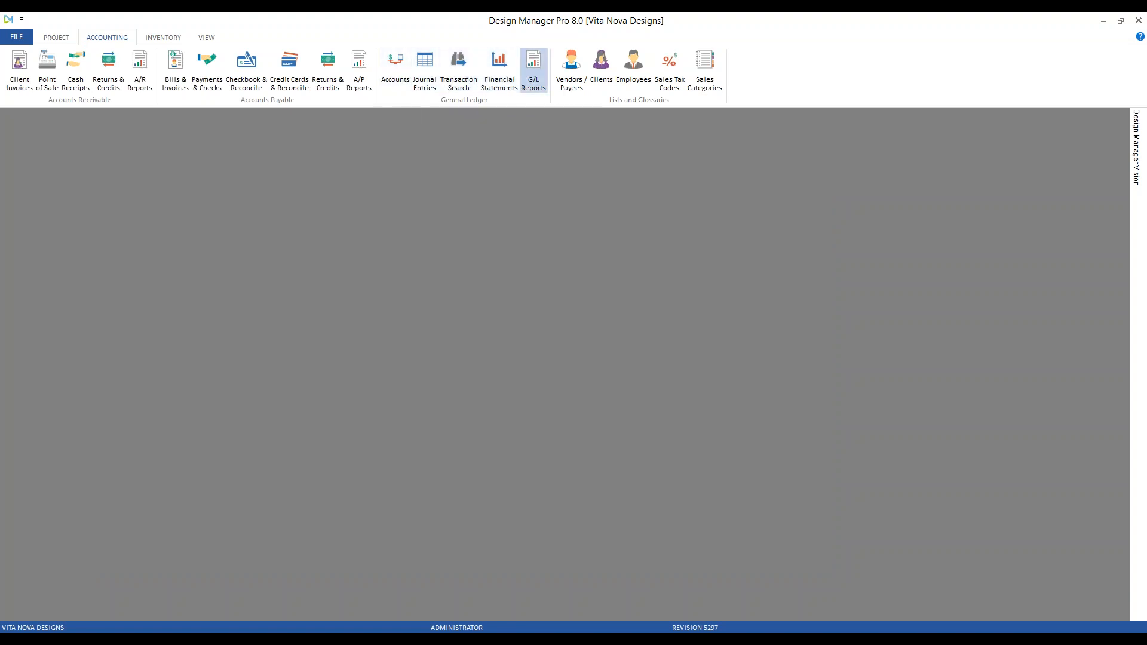
Step: Run the Account Inquiry report for account 24000 in fiscal month 08/2018 and enlarge the preview to 150%
click(533, 69)
double_click(338, 246)
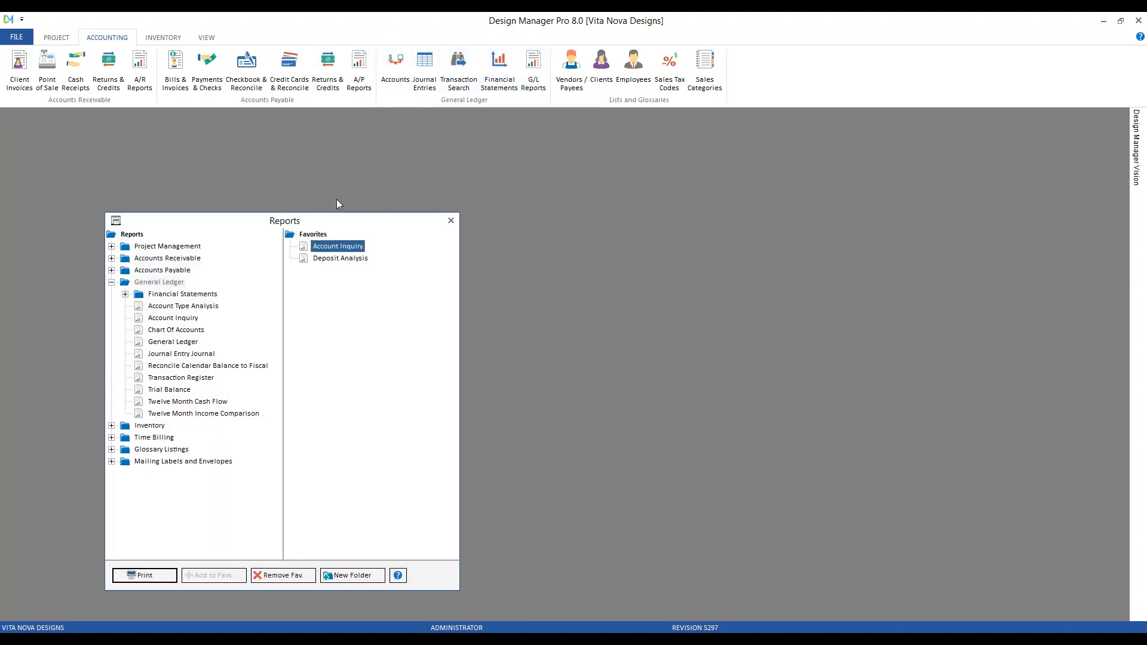
text(24000)
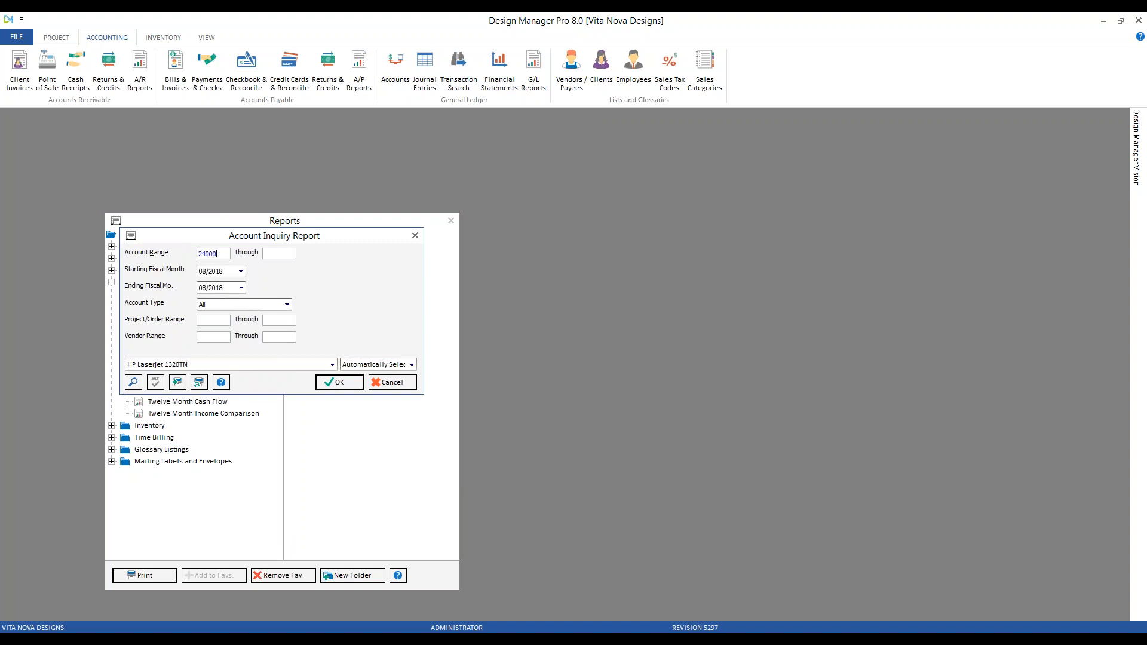
key(Tab)
key(Return)
click(69, 129)
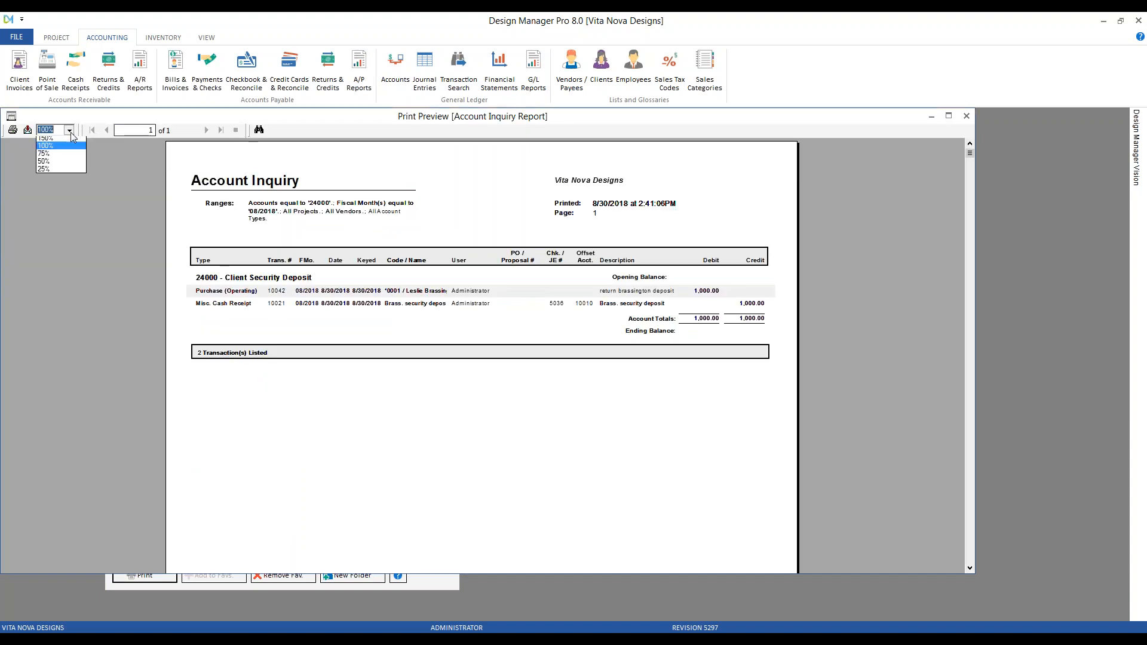
click(51, 172)
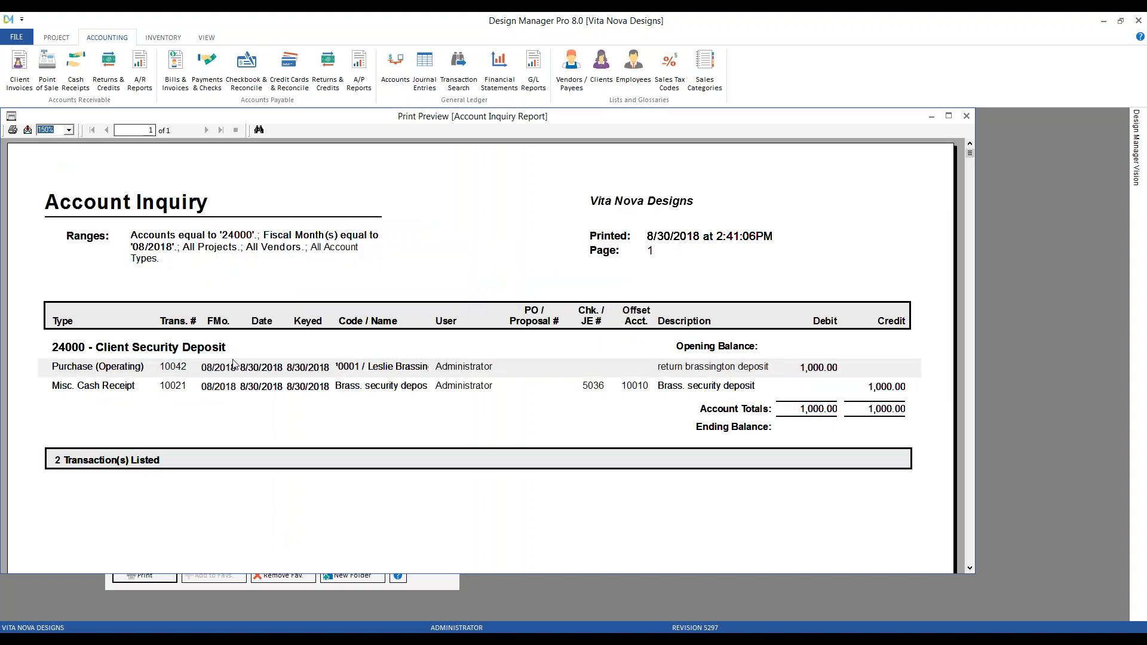
Step: Compare the deposit receipt's credit with the deposit return's debit in the Account Inquiry, and close the report windows
click(680, 391)
click(895, 389)
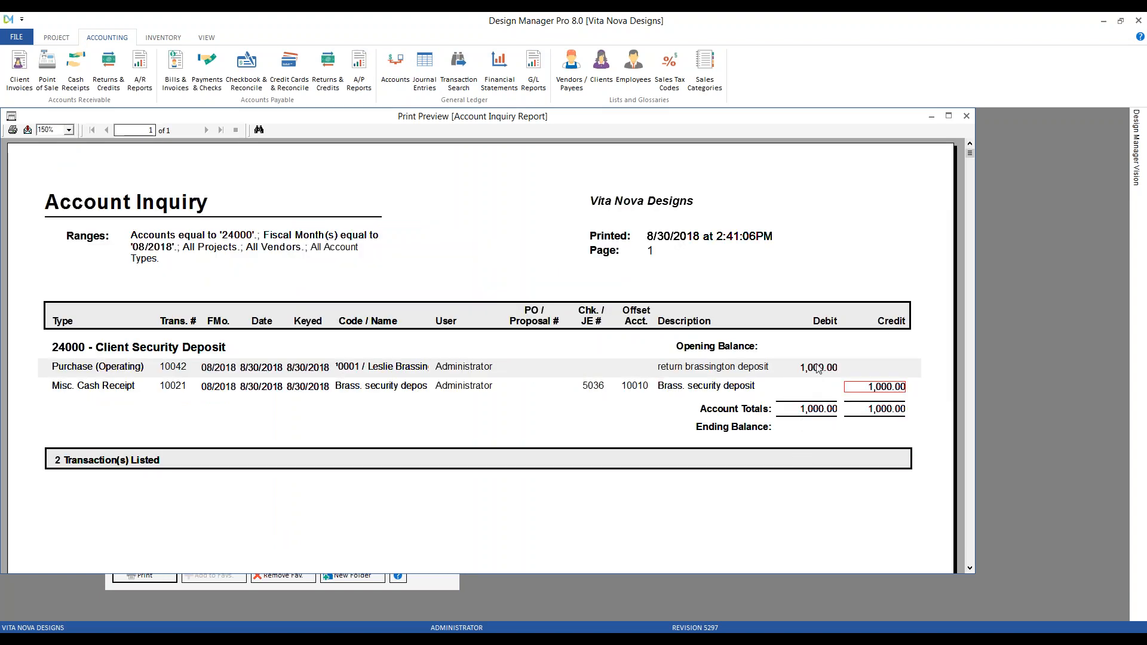
click(742, 372)
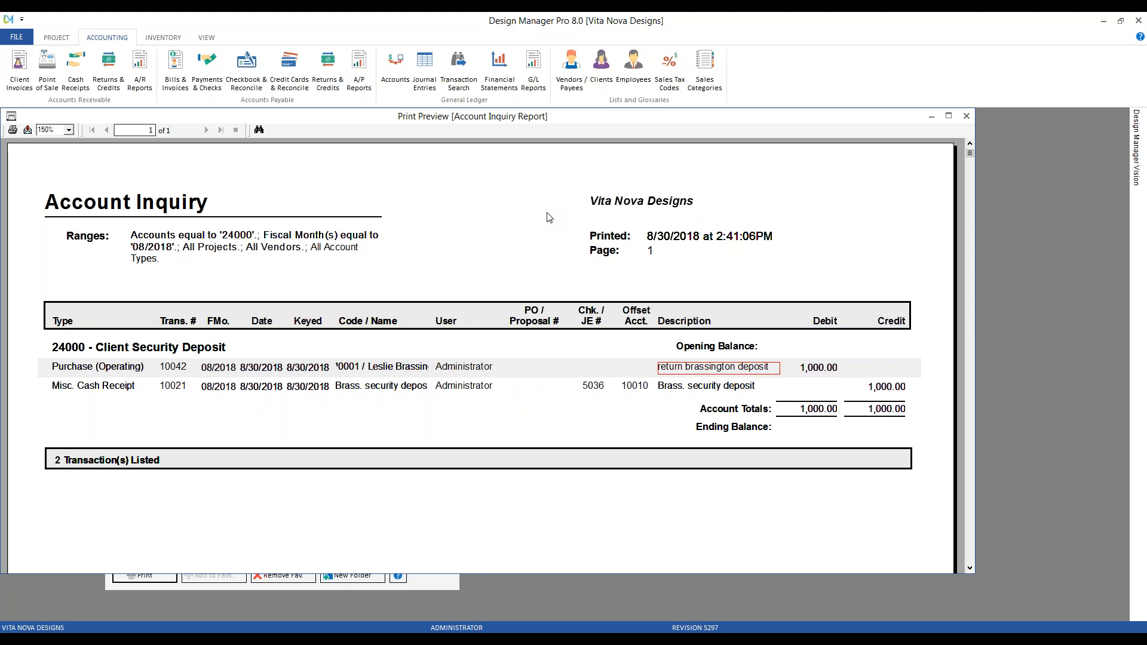
click(966, 116)
click(451, 220)
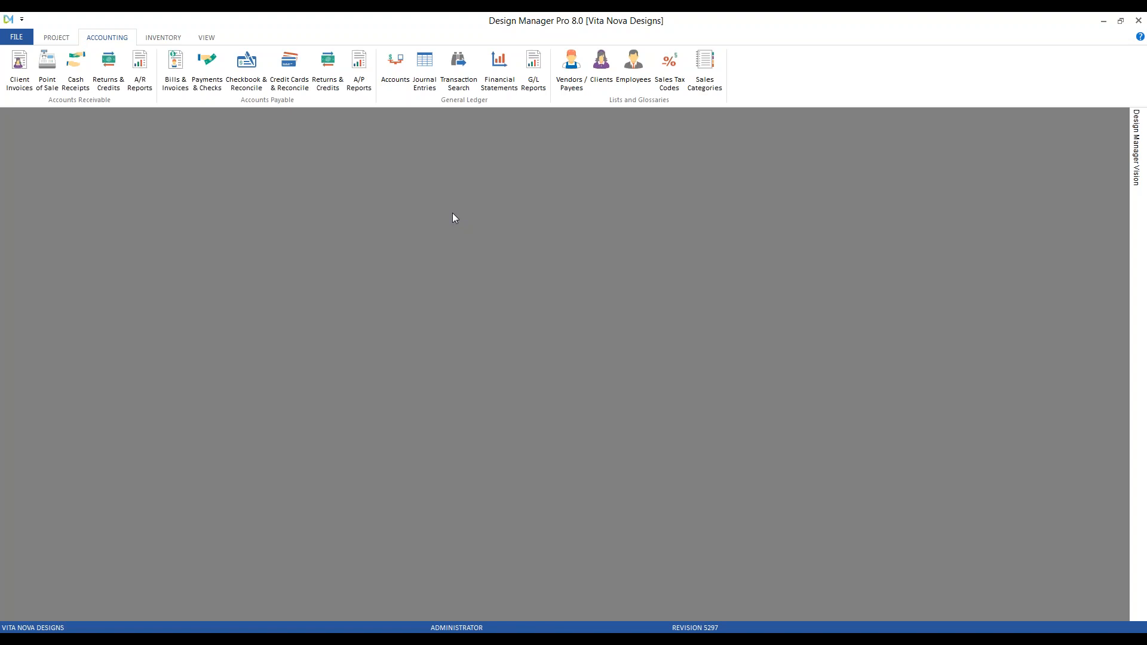
Step: Start a new vendor entry of type Expense / Bill / Misc. in the 08/2018 vendor invoices
click(174, 40)
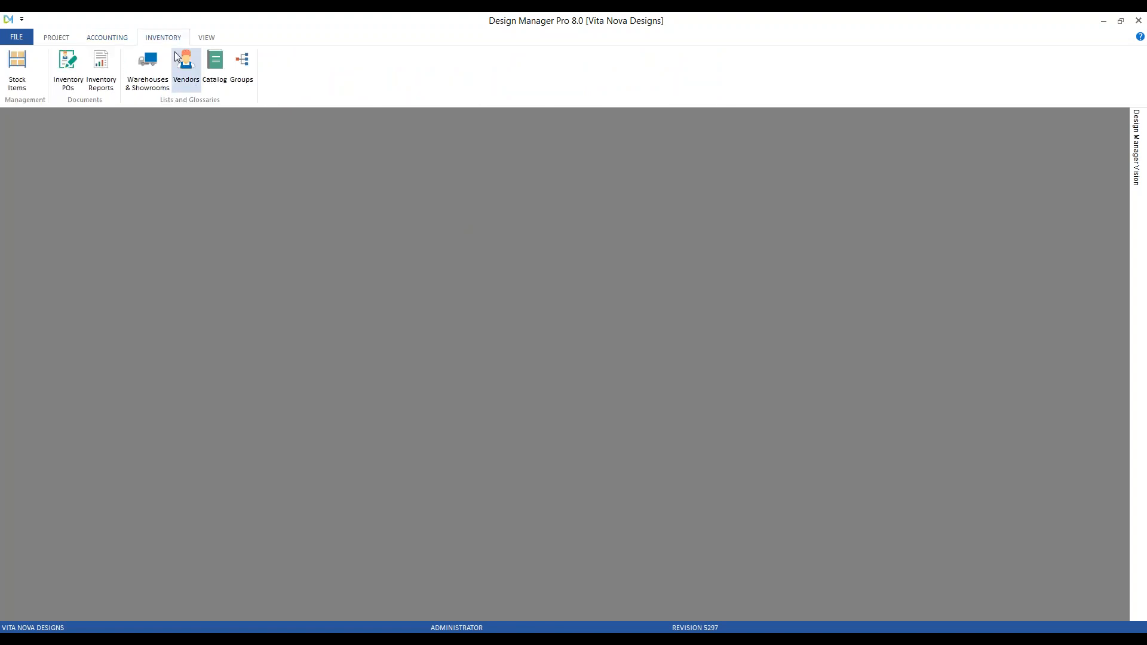
click(107, 38)
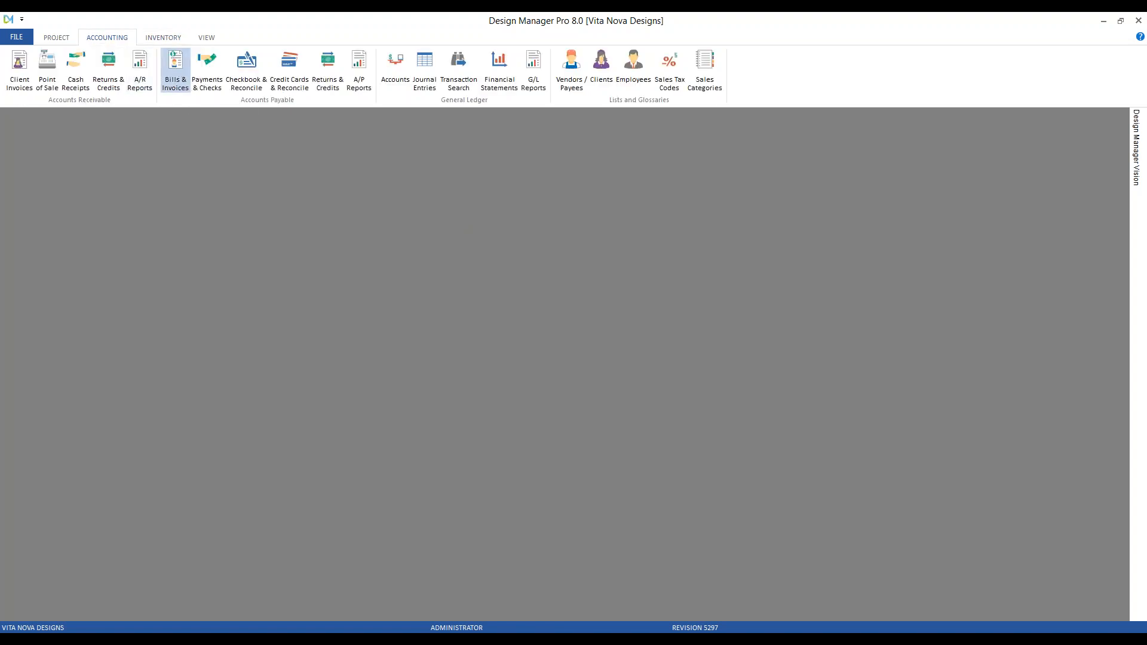
click(175, 69)
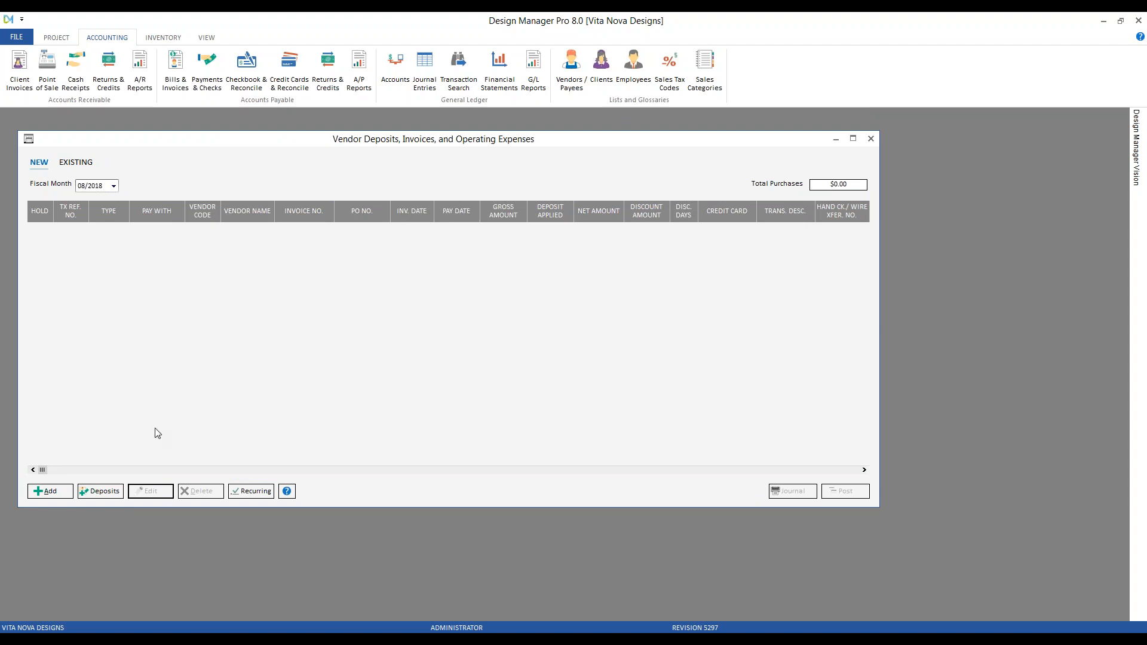
click(48, 491)
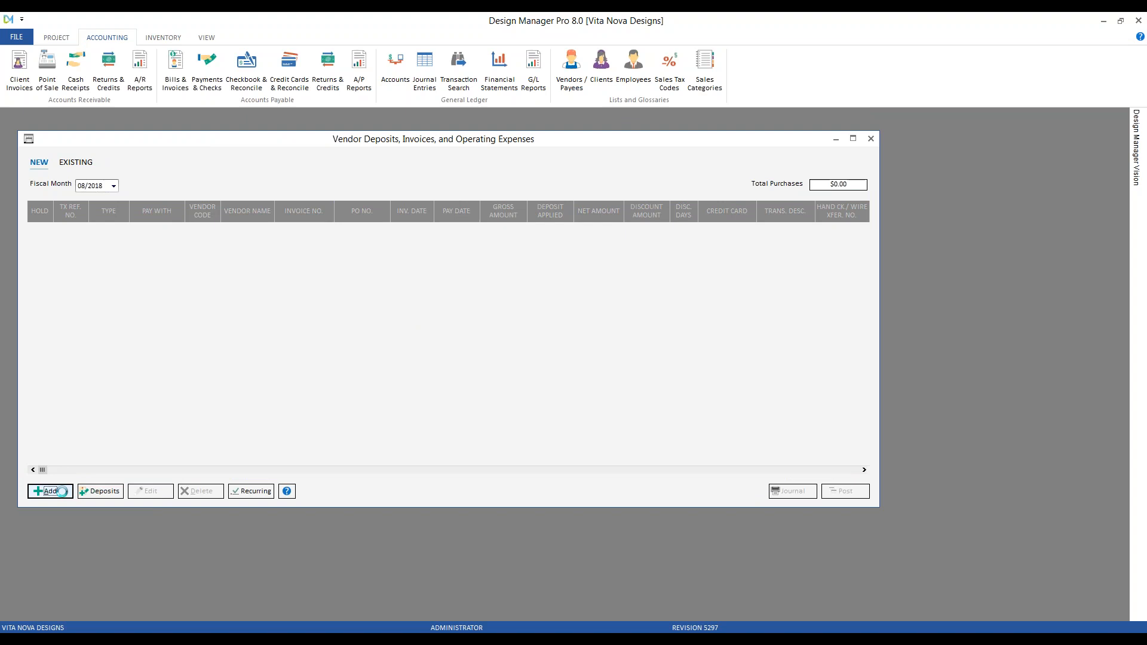
click(220, 189)
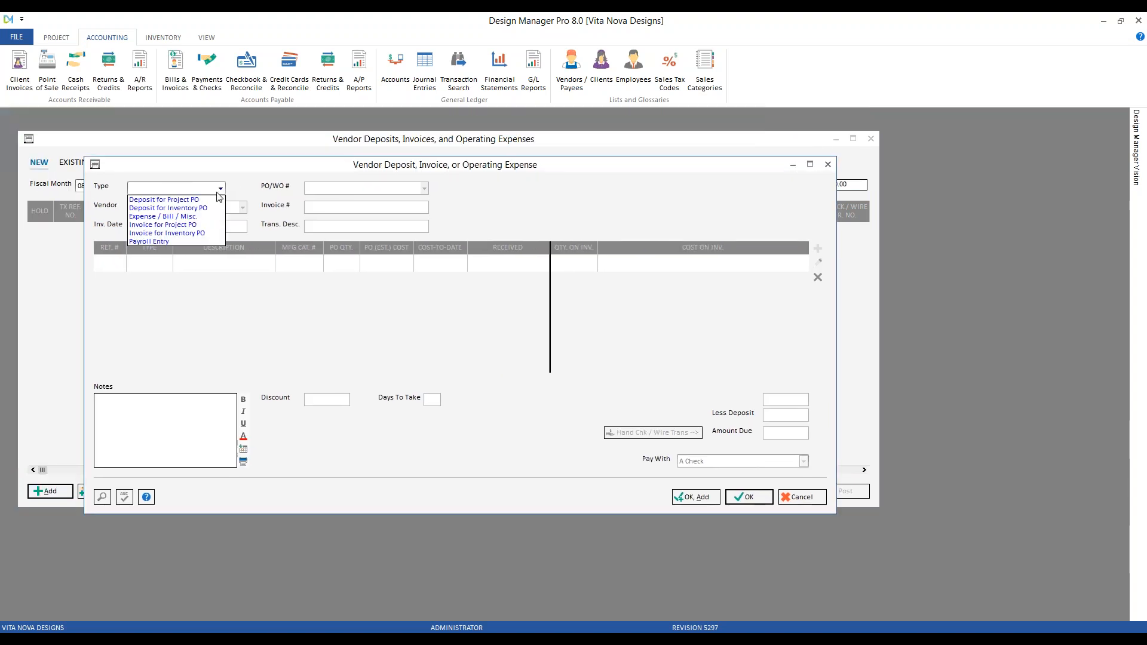
click(173, 205)
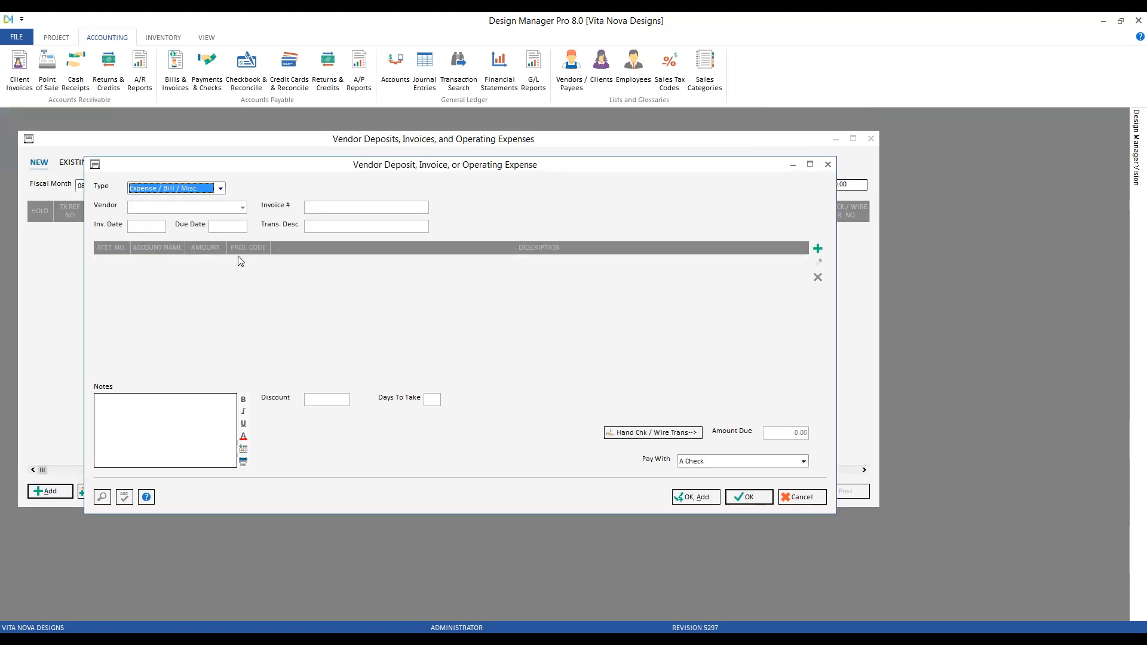
Step: Choose Ukay Furniture Delivery Service as the vendor and enter invoice number 579696
click(240, 204)
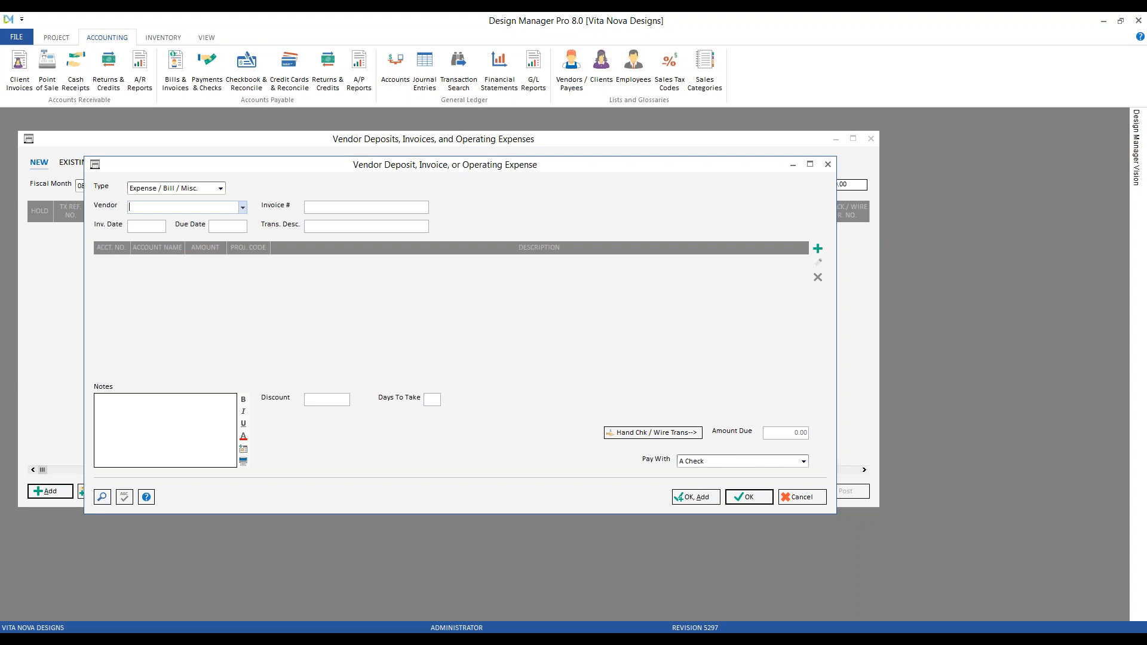
text(uk)
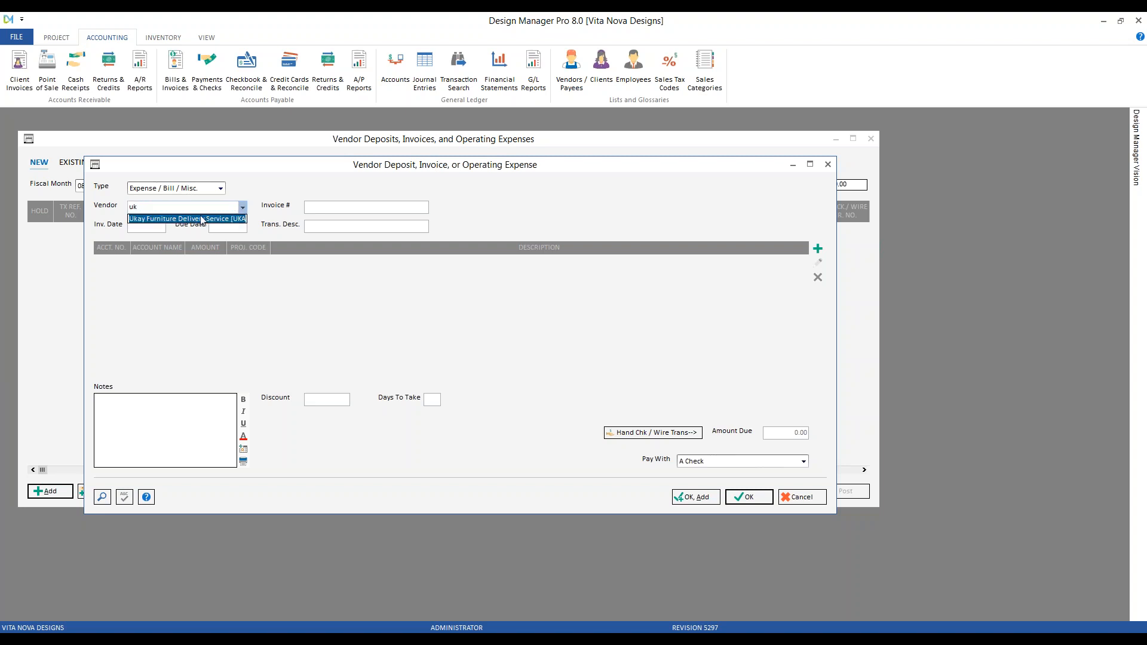
click(200, 218)
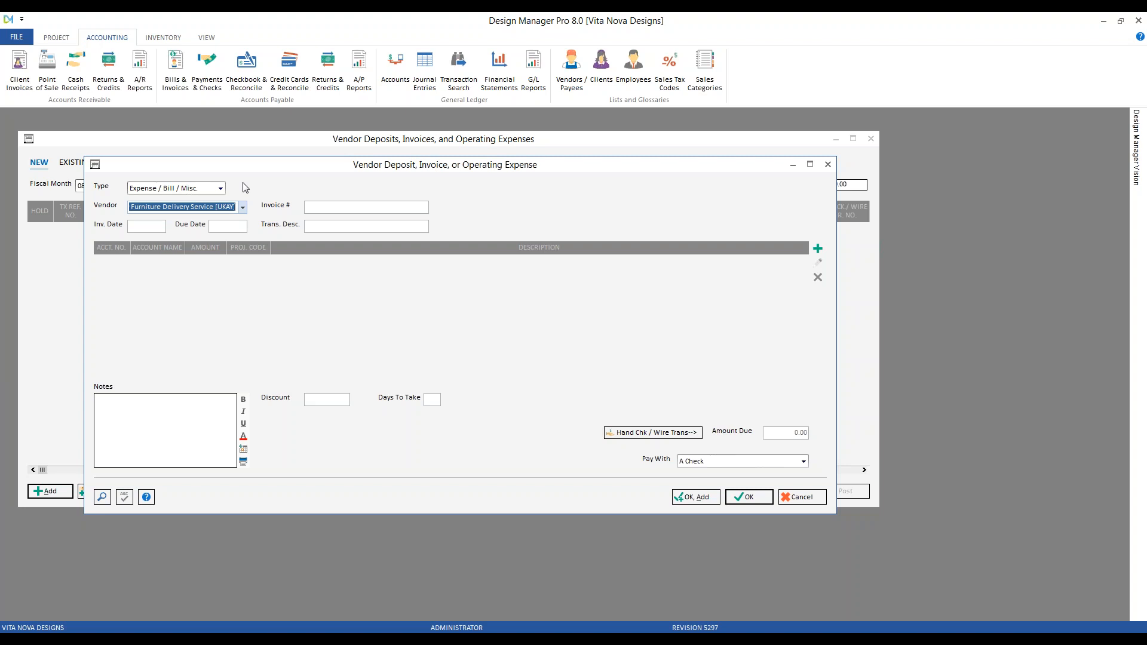
key(Tab)
text(579696)
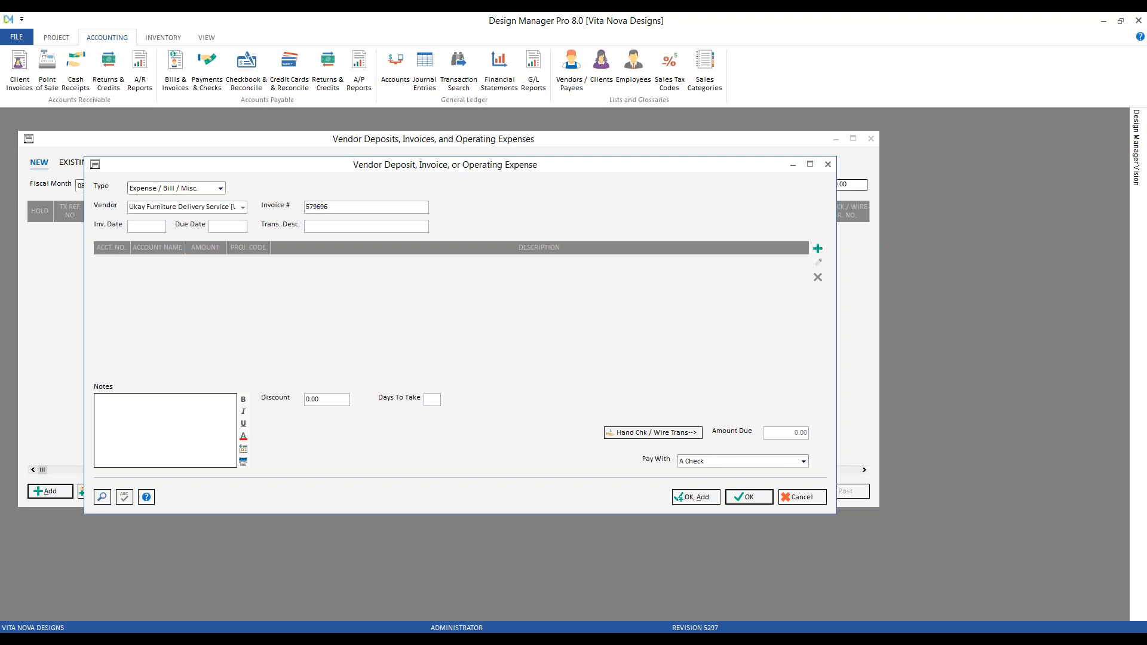
Step: Date the invoice 8/30/2018, describe it with the client's surname and "delivery/install", and start a distribution line
key(F5)
key(Return)
key(Tab)
key(Tab)
text(brassington delivery)
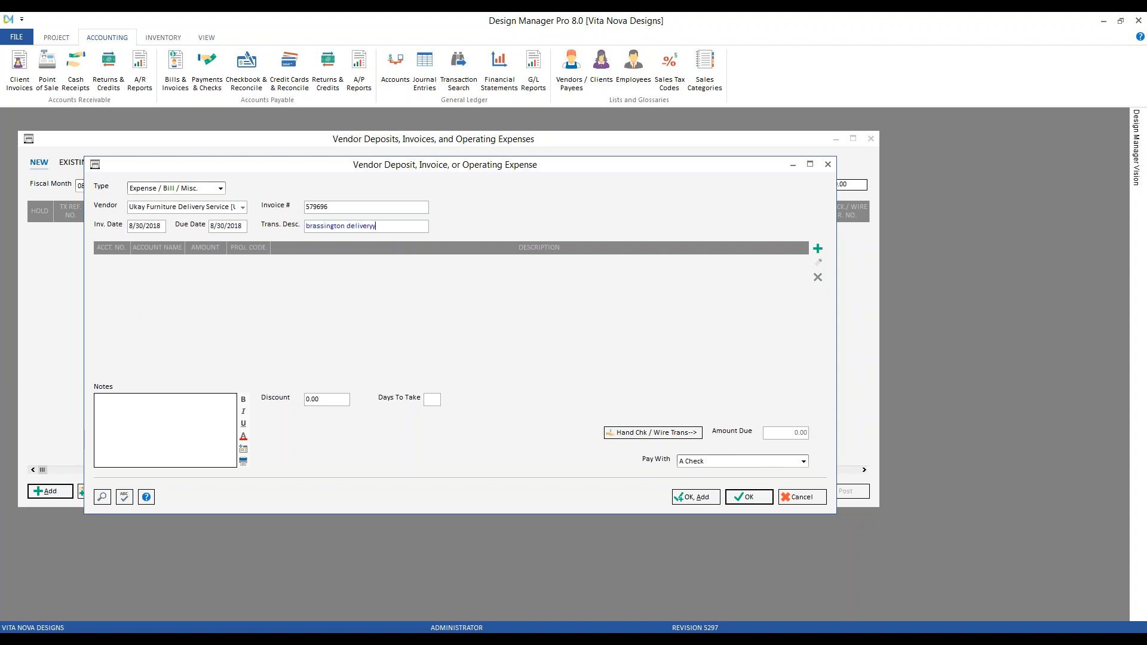
text(/install)
click(818, 249)
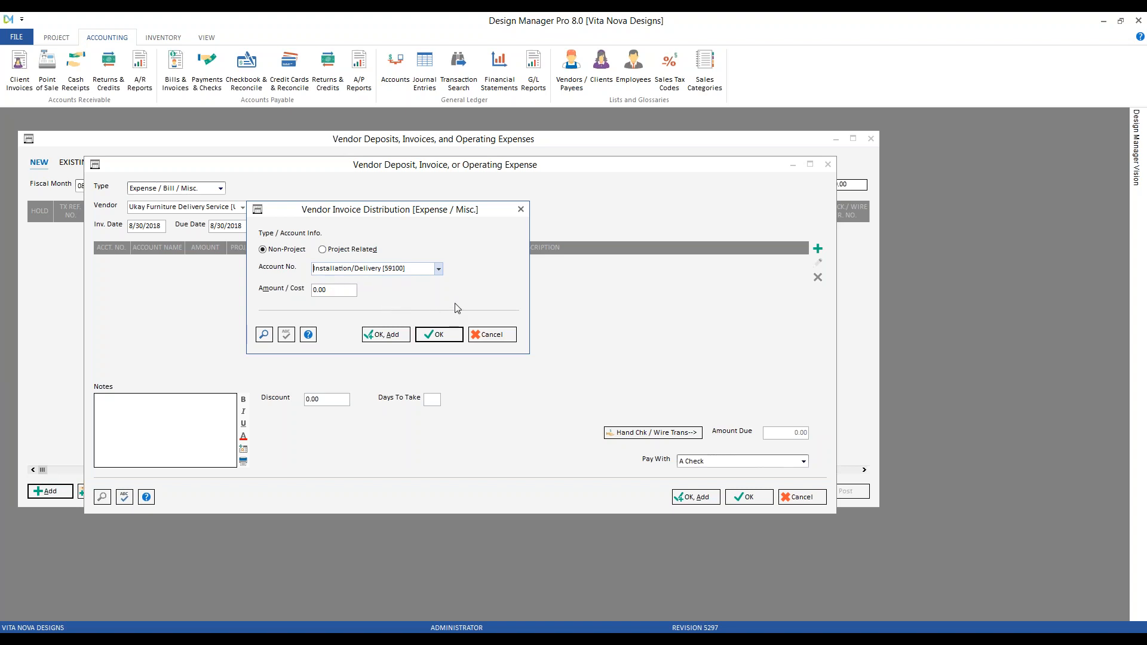
Step: Look up the default expense account in Ukay Furniture Delivery Service's vendor record, and close the Vendor Glossary
click(571, 66)
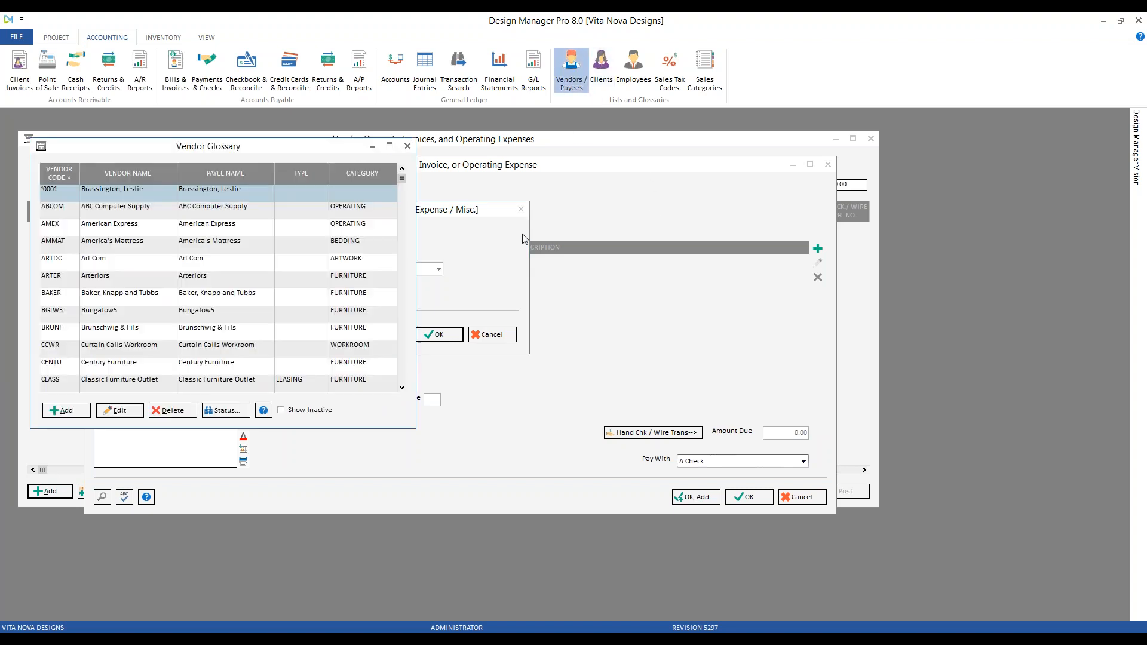
drag(334, 152, 903, 164)
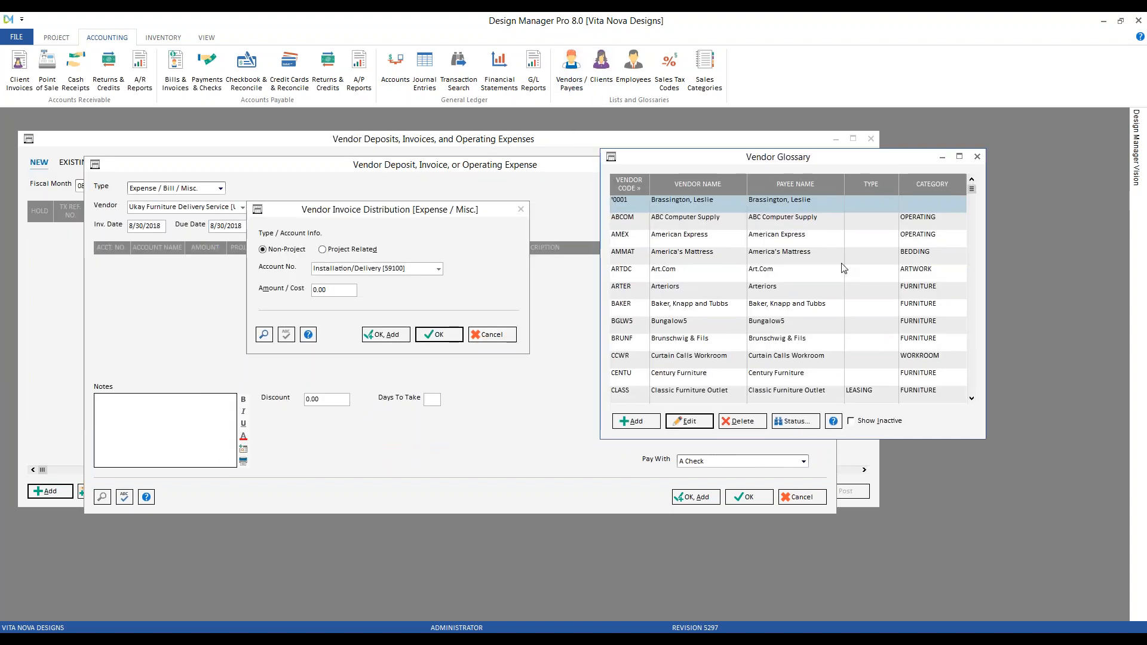
text(uk)
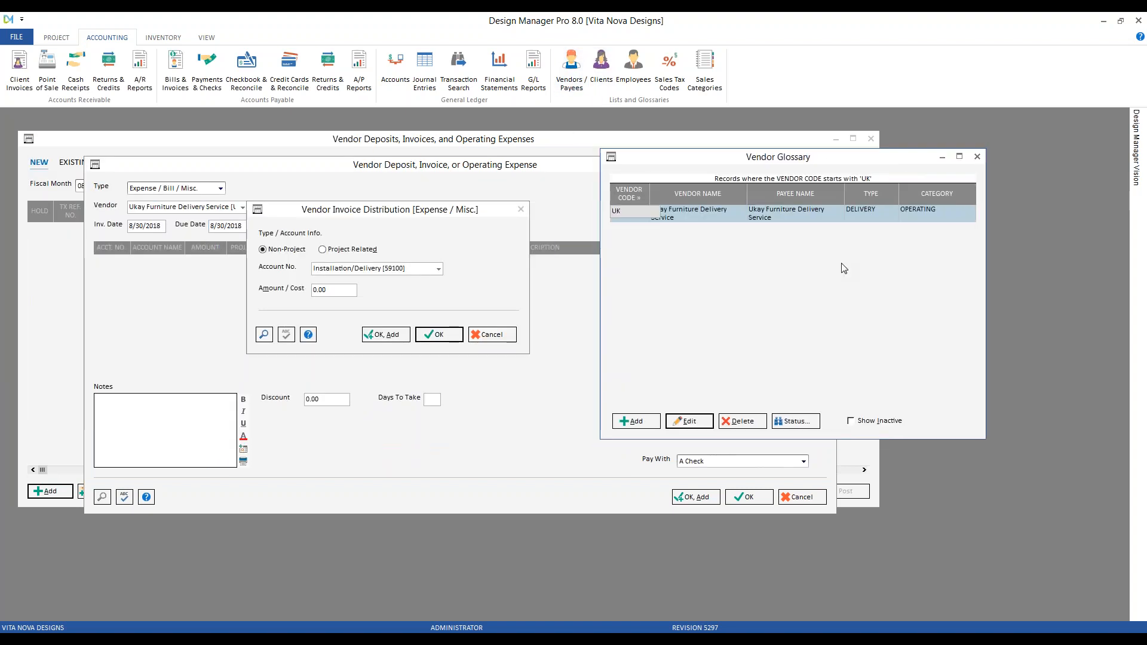
double_click(708, 214)
drag(369, 156, 822, 245)
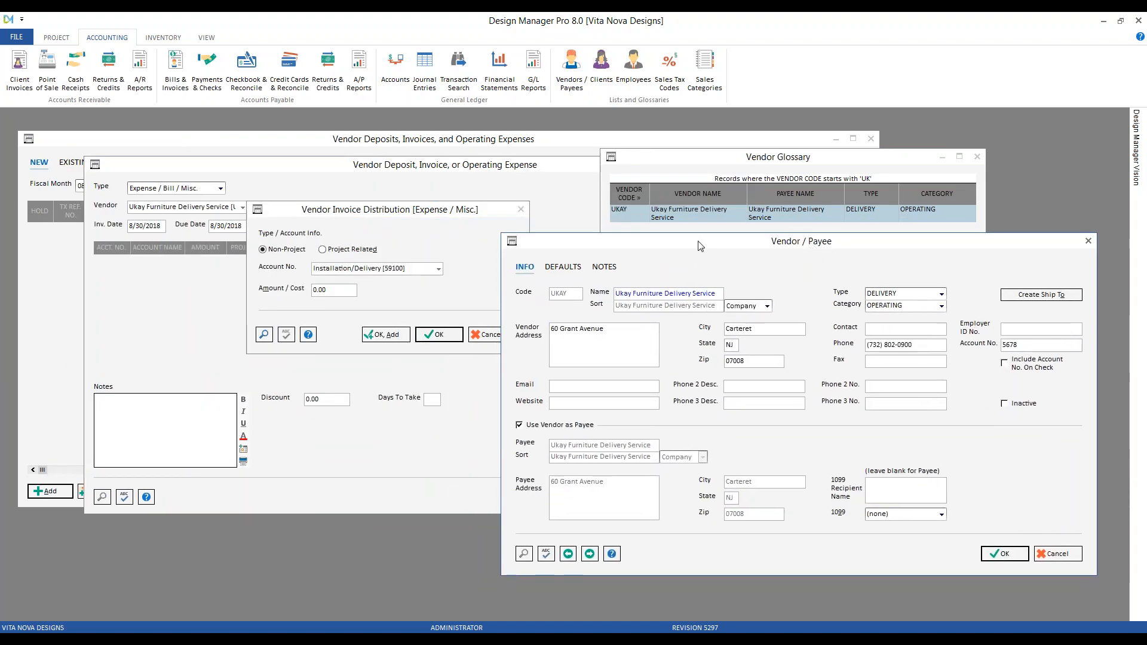
click(563, 266)
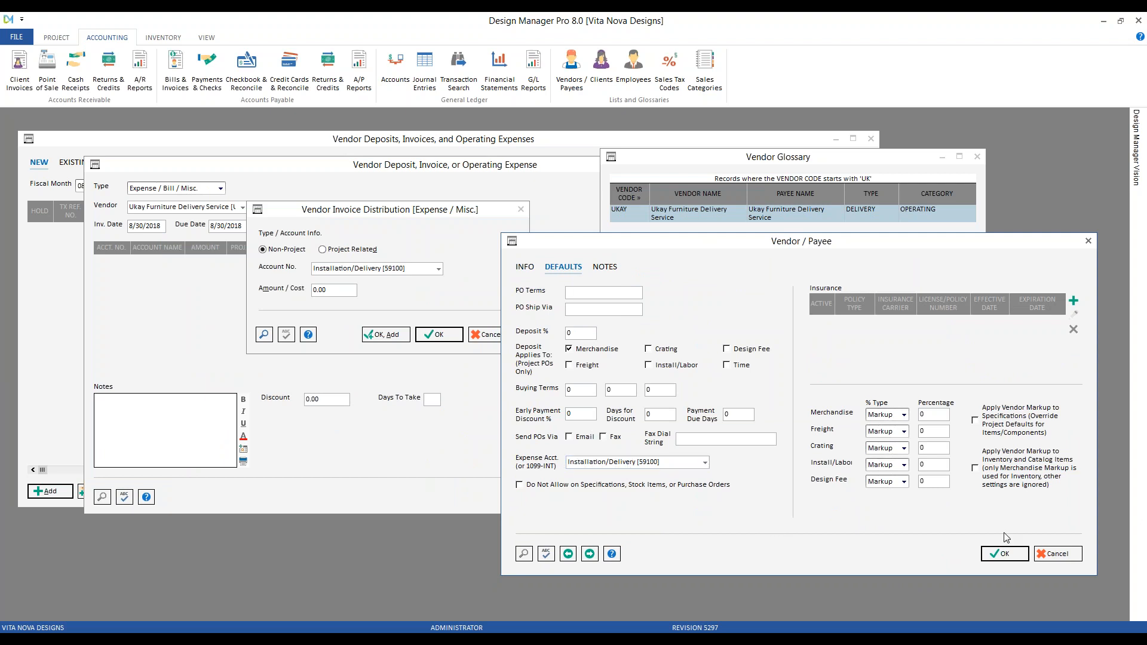
click(1050, 553)
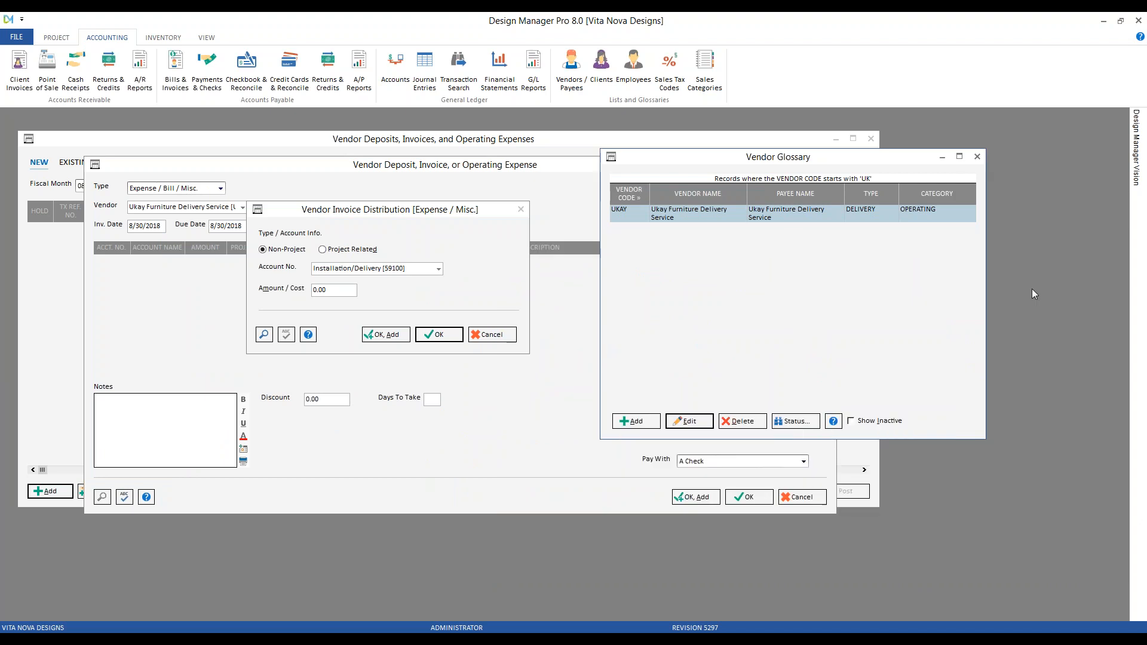
click(978, 156)
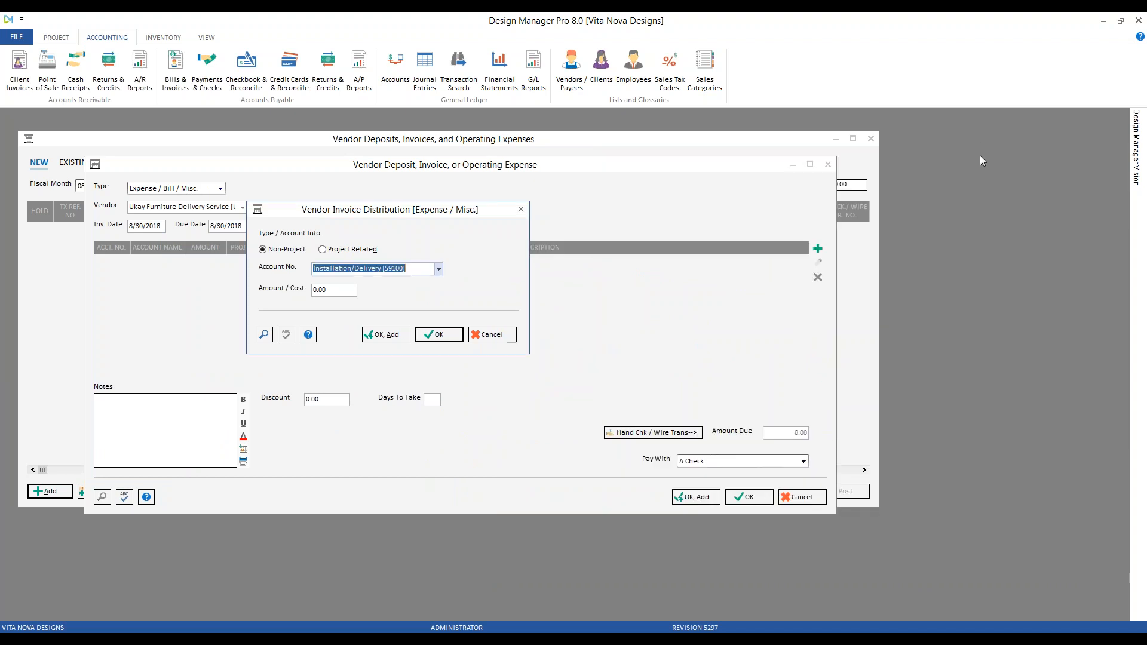
Step: Set the amount of the non-project Installation/Delivery distribution to 1250 and save the line
click(341, 292)
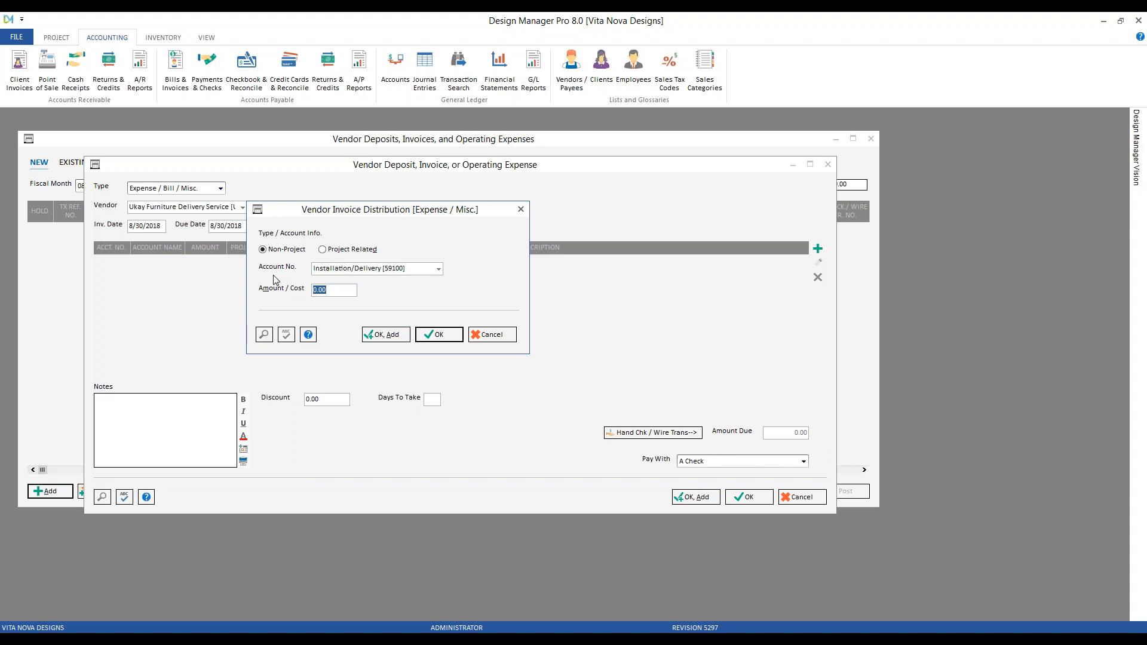
text(1250)
click(438, 335)
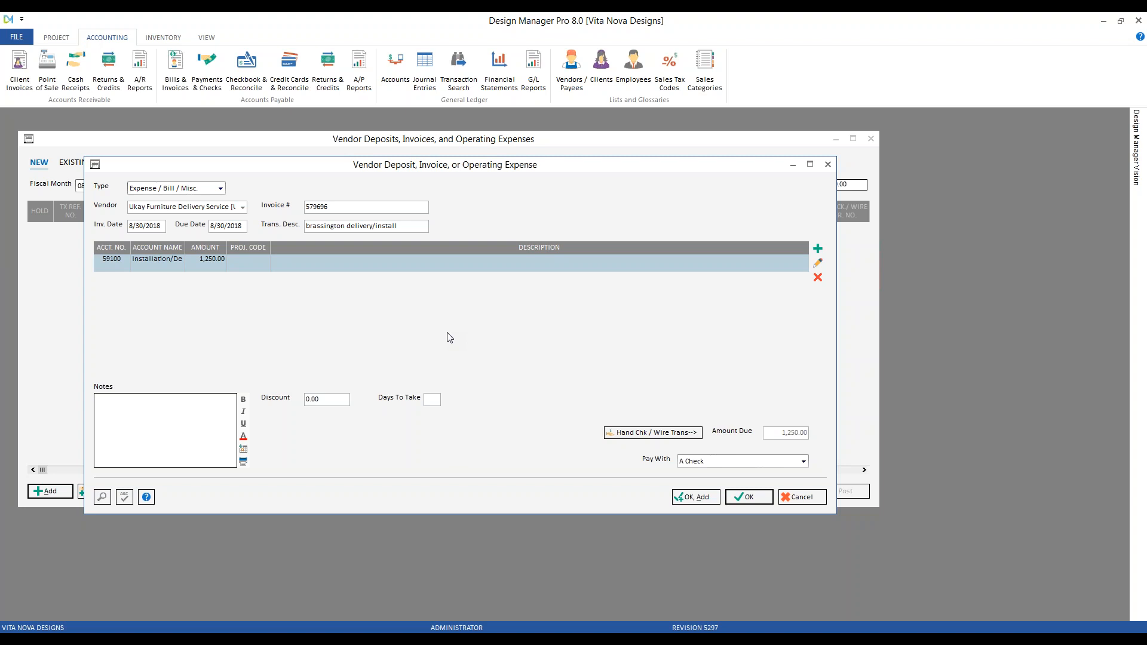
Step: Change the 1,250.00 distribution to project related with the sales category Installation [INSTA]
click(817, 262)
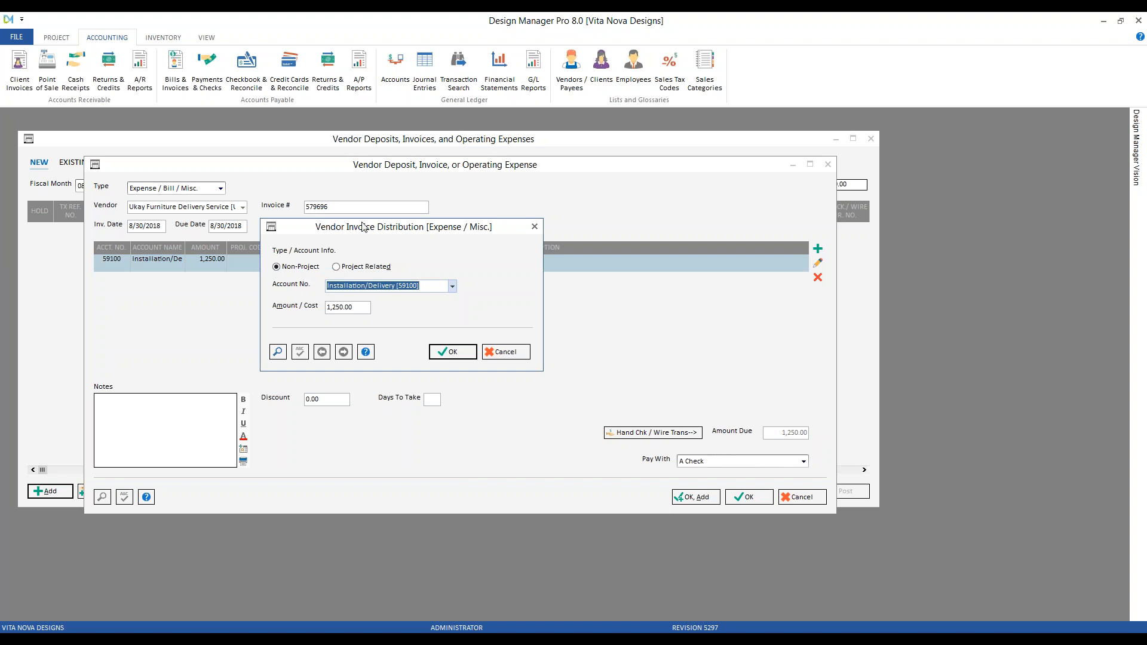
click(388, 267)
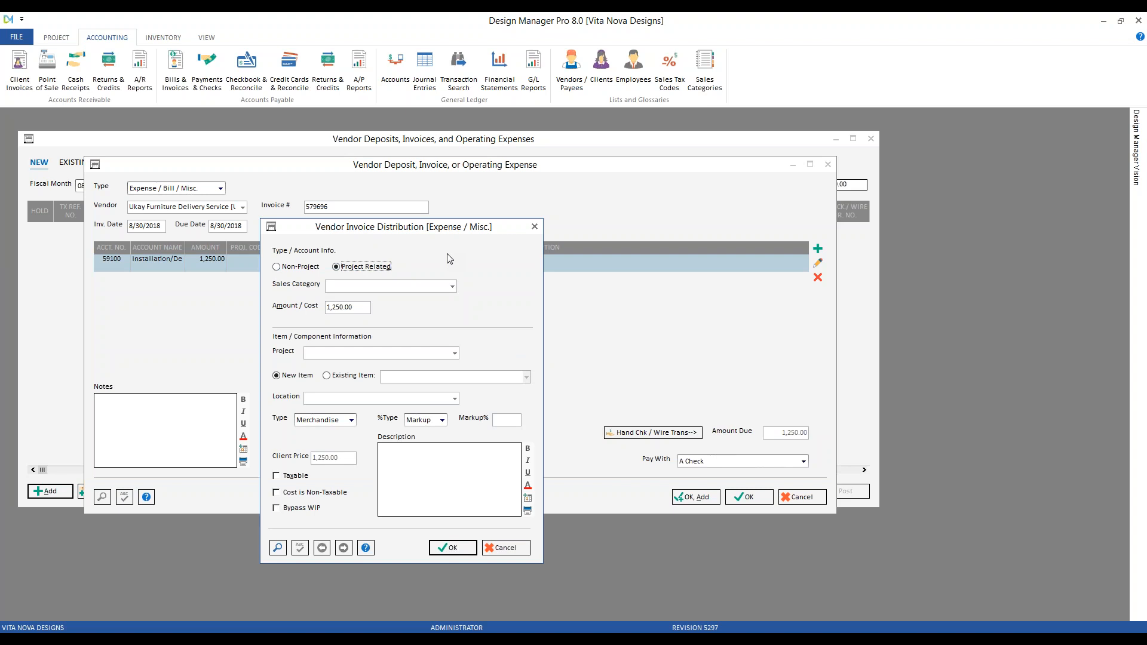
click(385, 286)
text(in)
key(Return)
Step: Review the sales and COGS accounts assigned to the Installation sales category, and close the category search
click(278, 547)
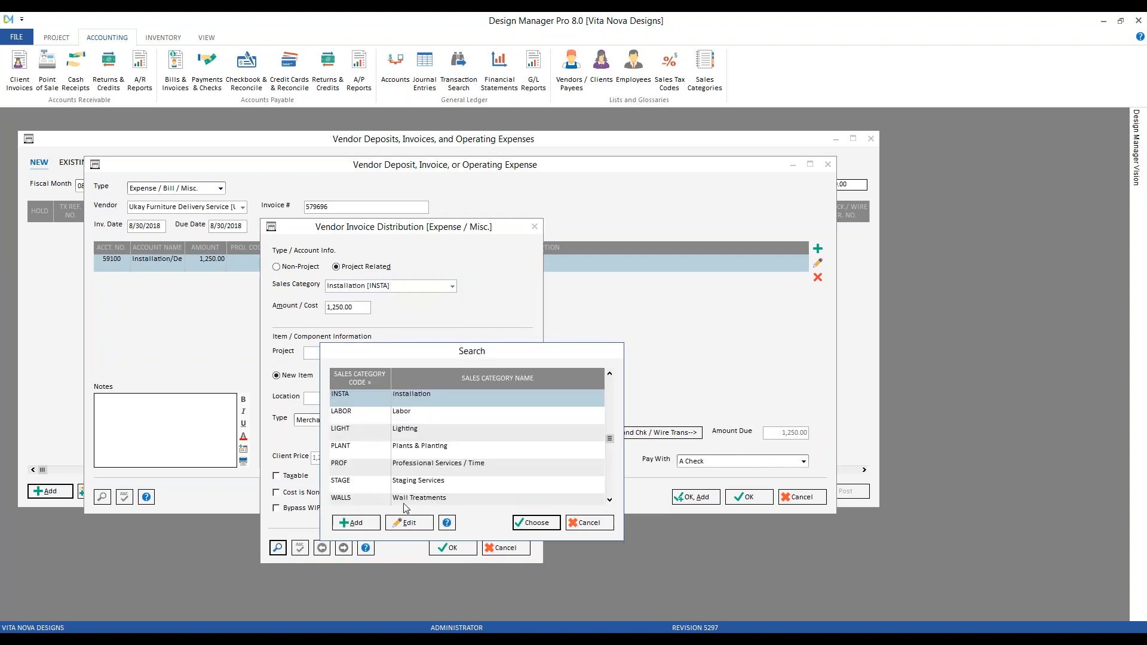
click(409, 523)
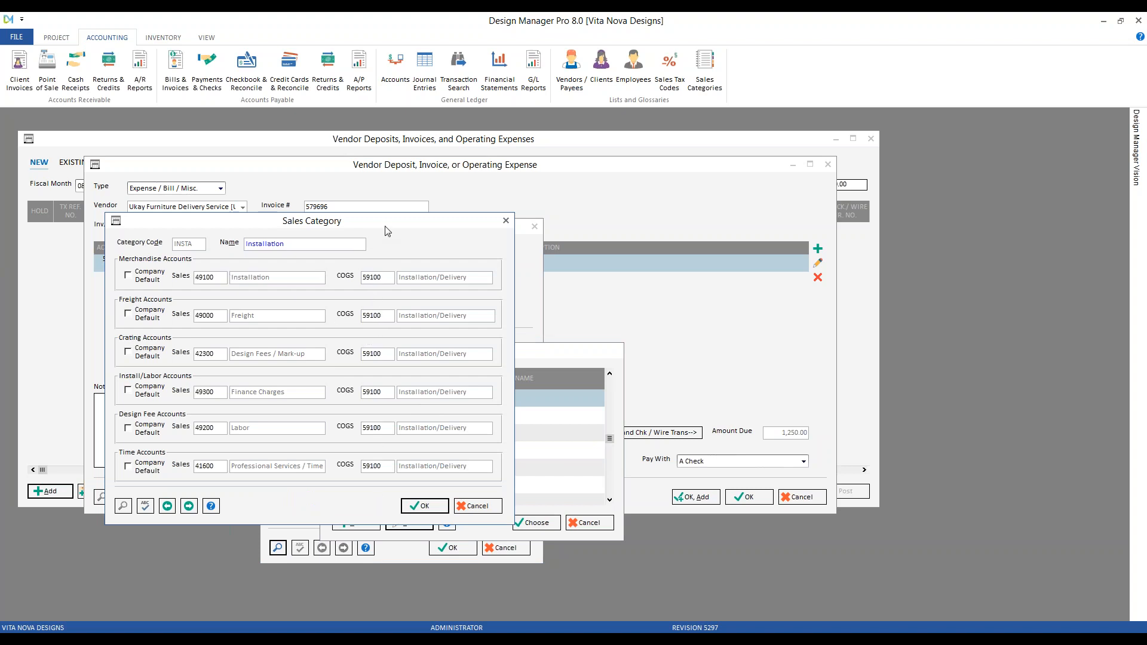
click(485, 508)
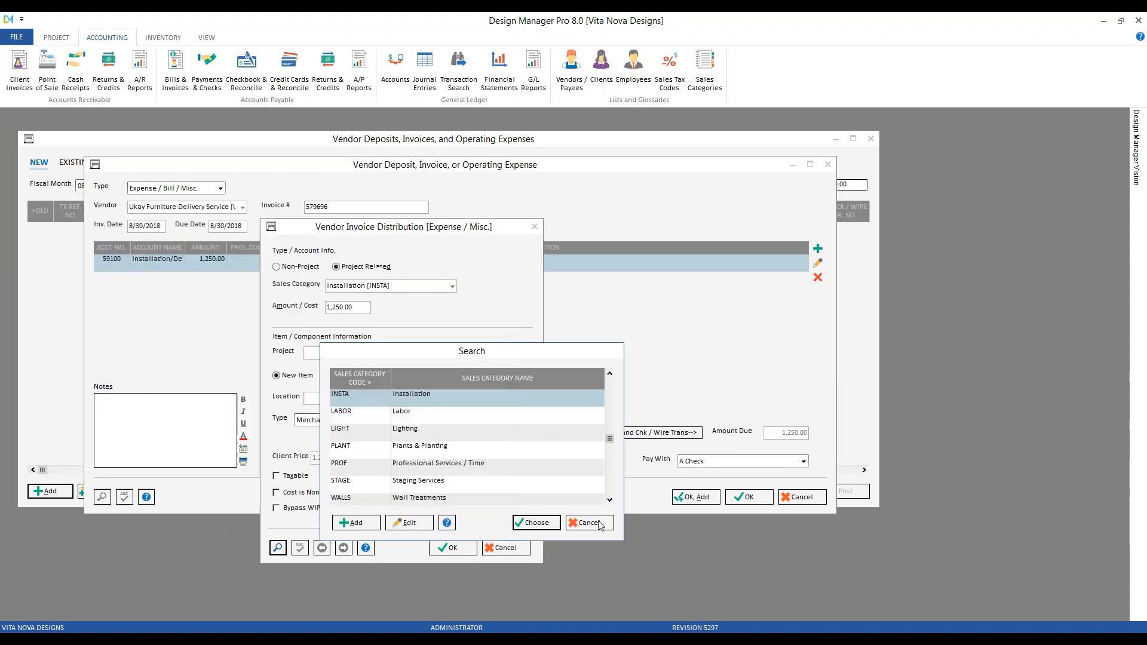
click(601, 525)
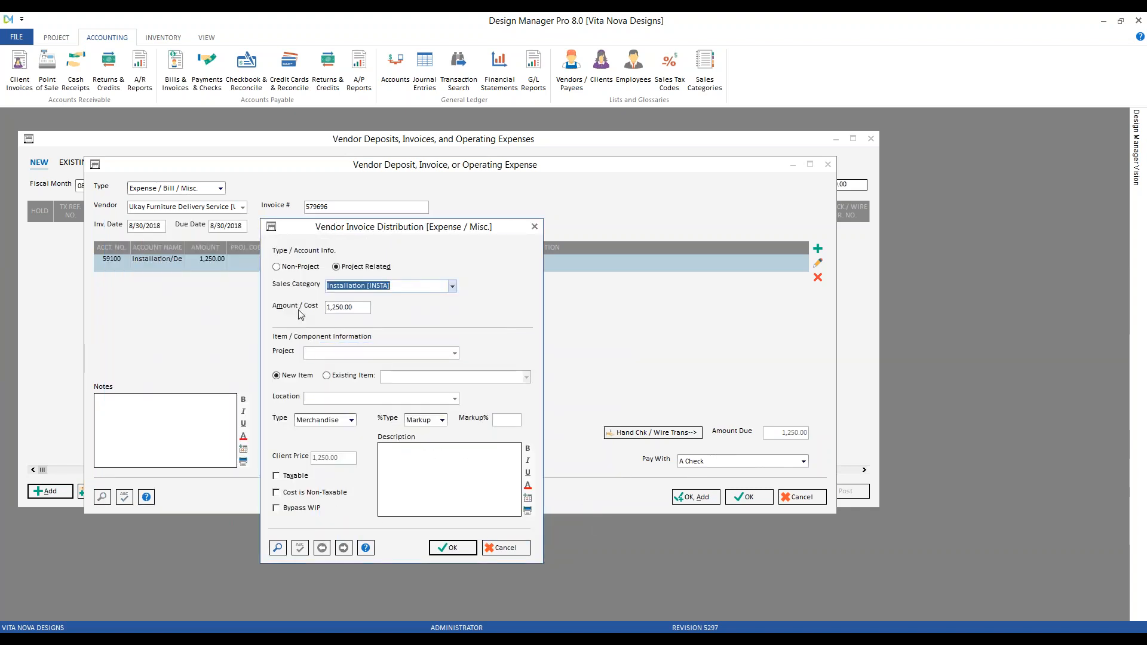
Step: Assign the distribution to the client's Staging Finances project [BRA02] and decline updating the markup, WIP and tax settings from the defaults
click(340, 353)
text(br)
key(Down)
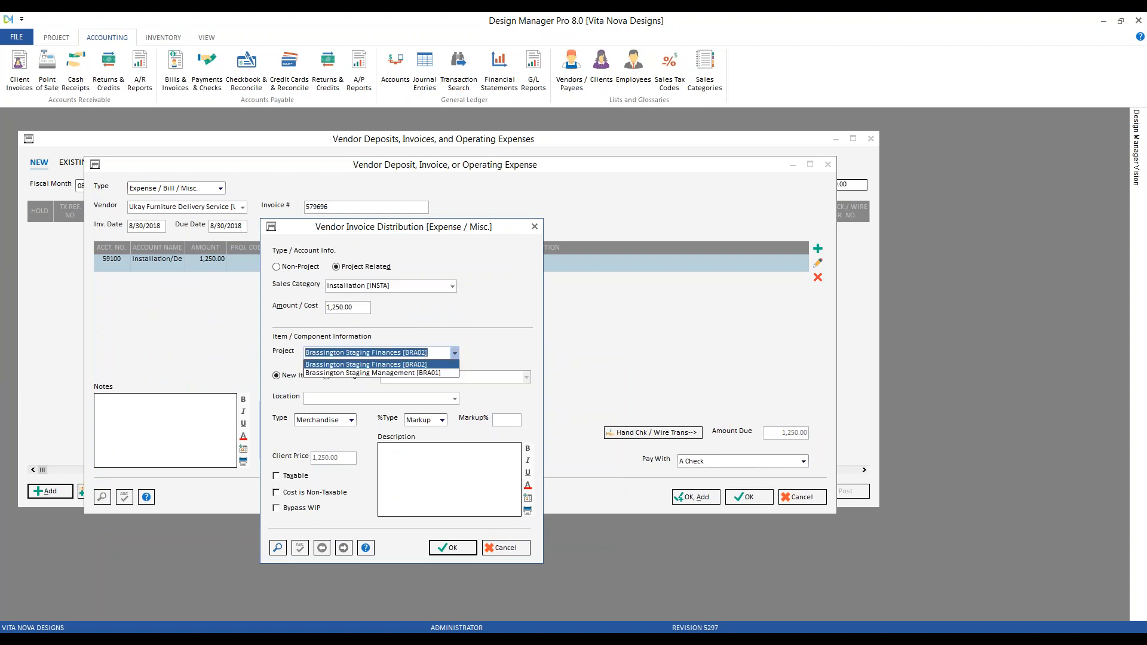
key(Return)
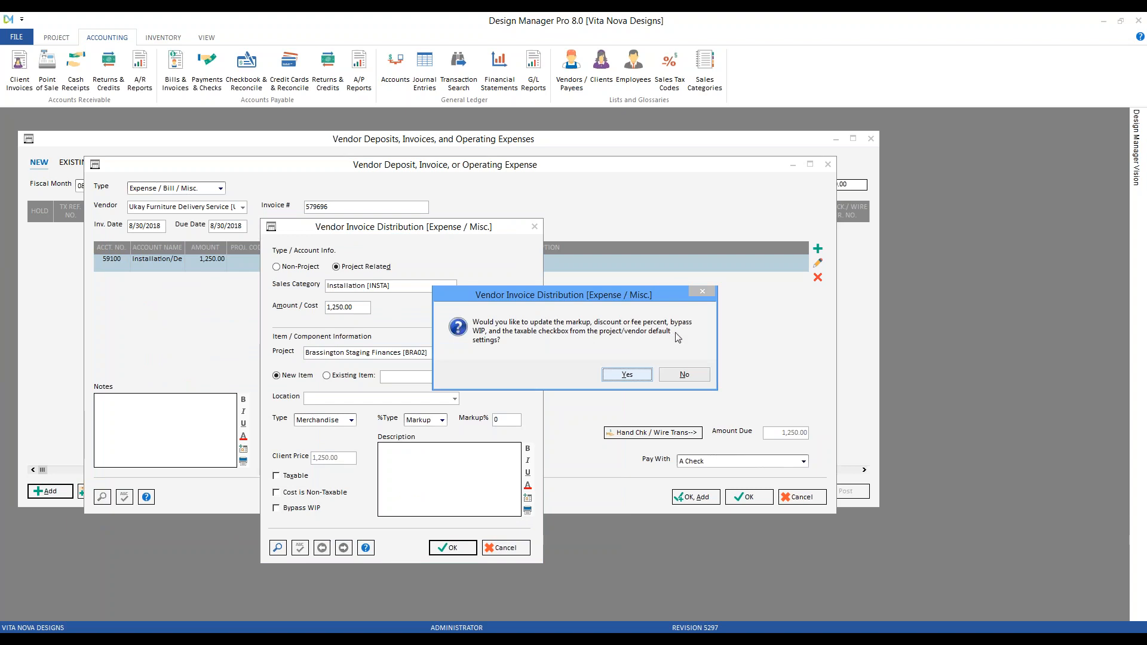
click(698, 375)
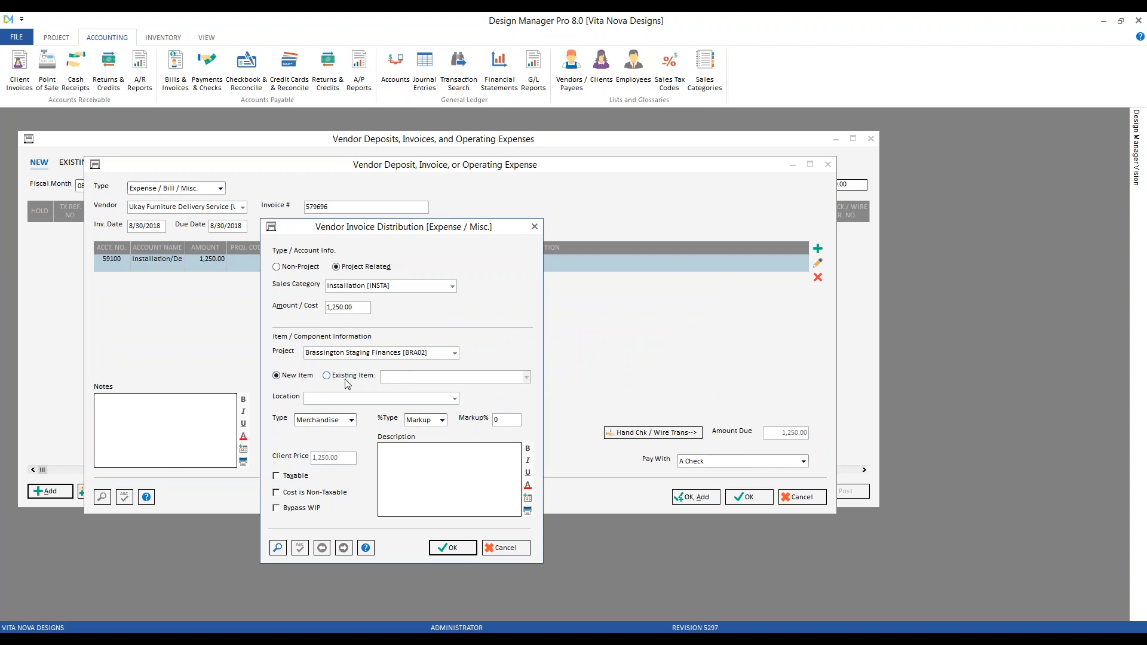
Step: Set the new item's location to Throughout [THROU] and its type to Install/Labor, declining the default markup and tax settings
click(344, 398)
text(th)
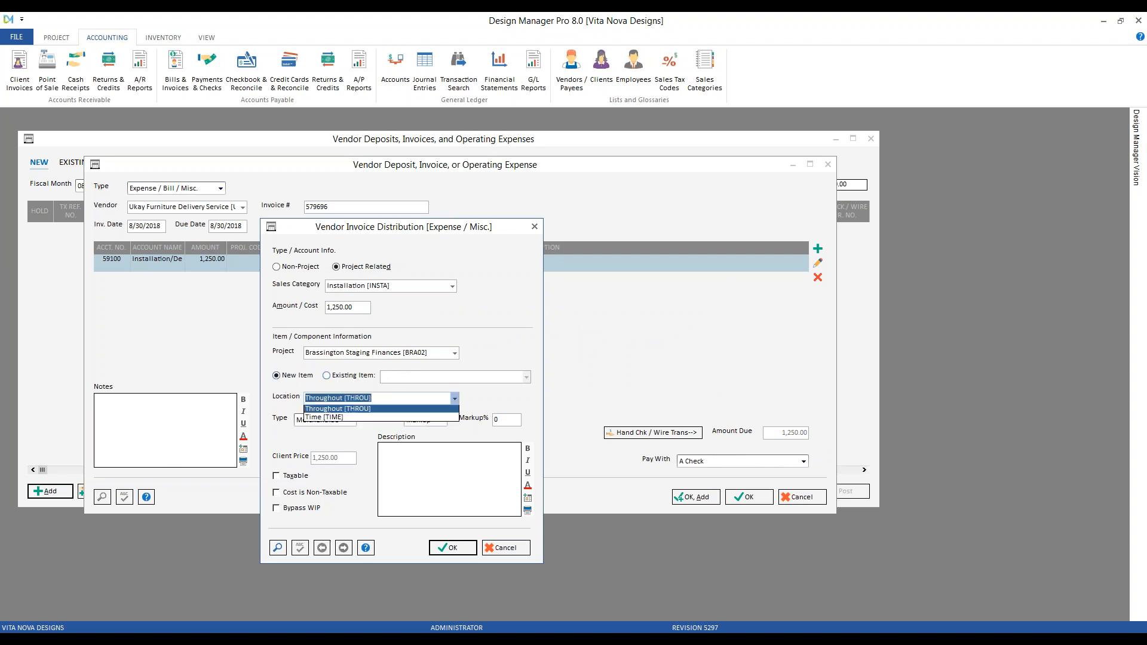
key(Tab)
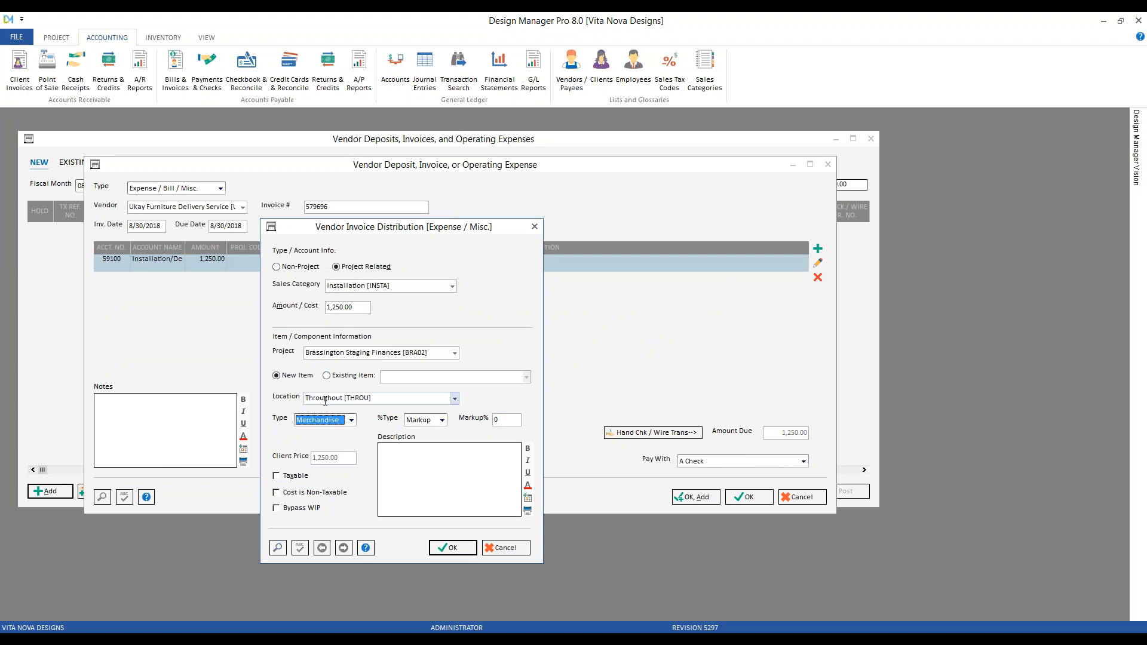
click(331, 422)
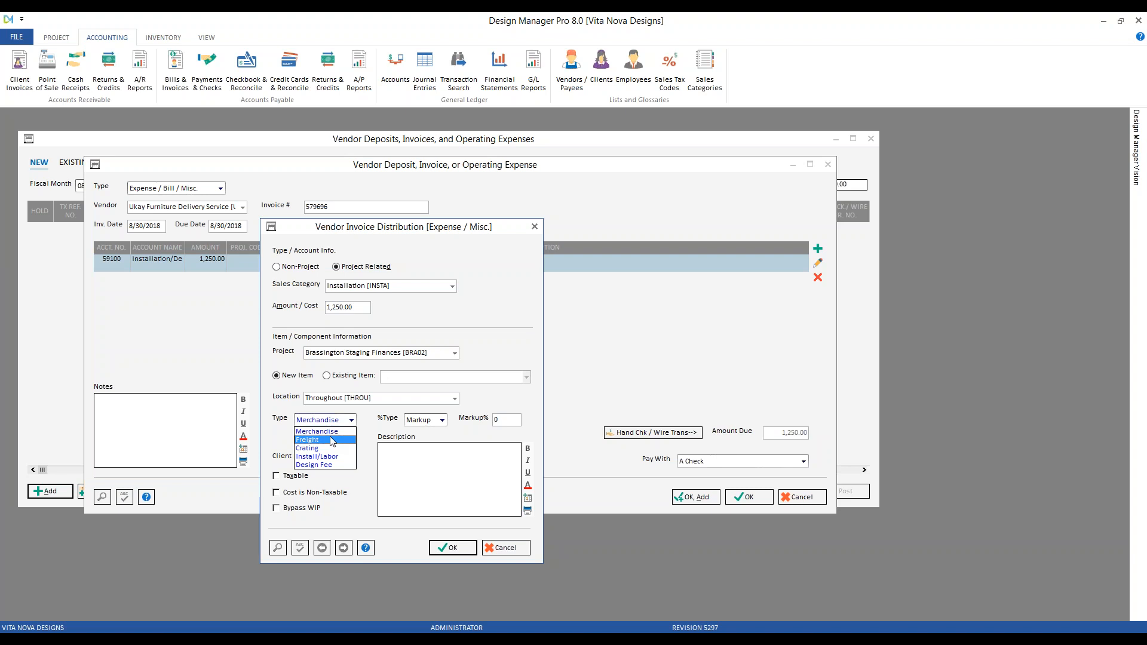
click(317, 457)
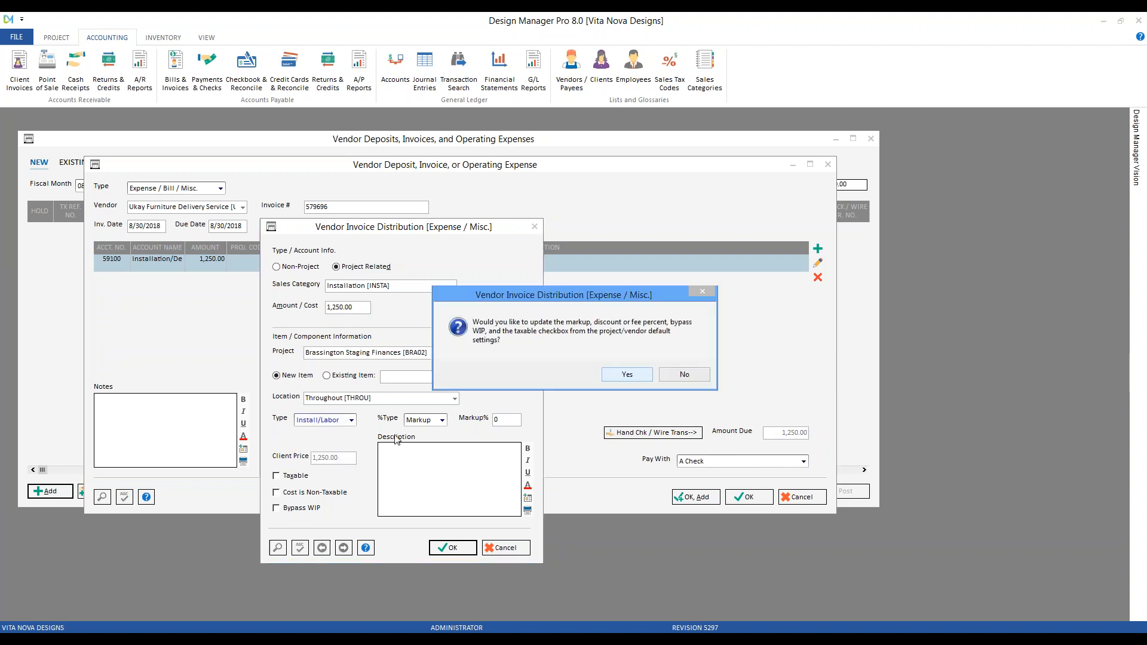
click(669, 374)
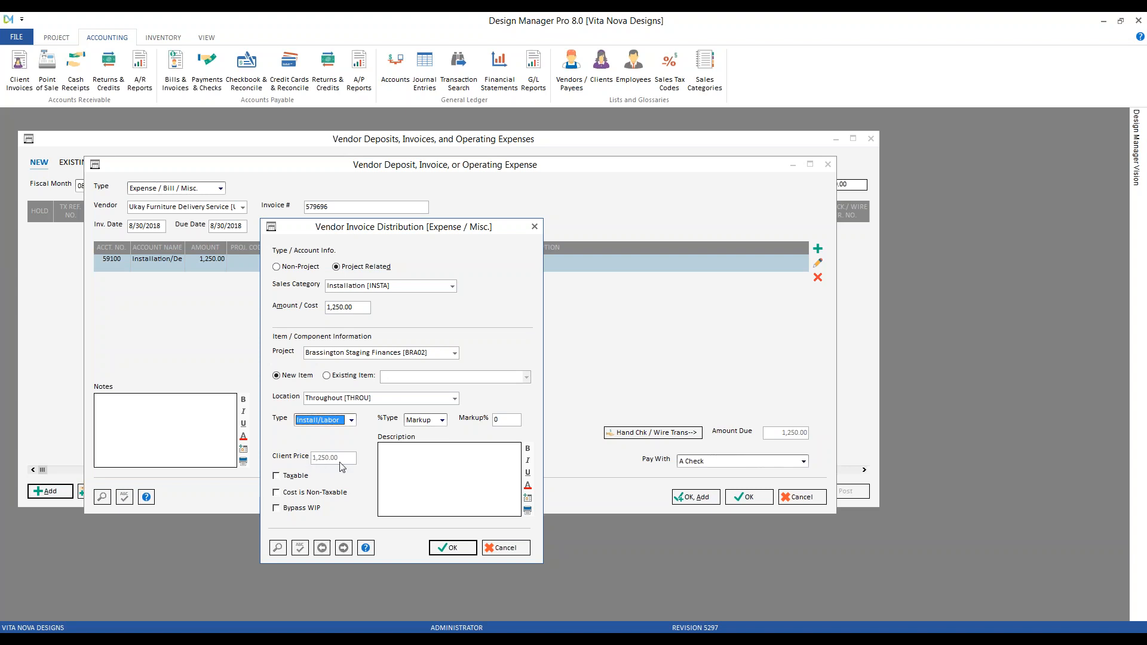
Step: Describe the item as delivery for the client's staging and enable Bypass WIP
click(425, 467)
text(Delivery for Bra)
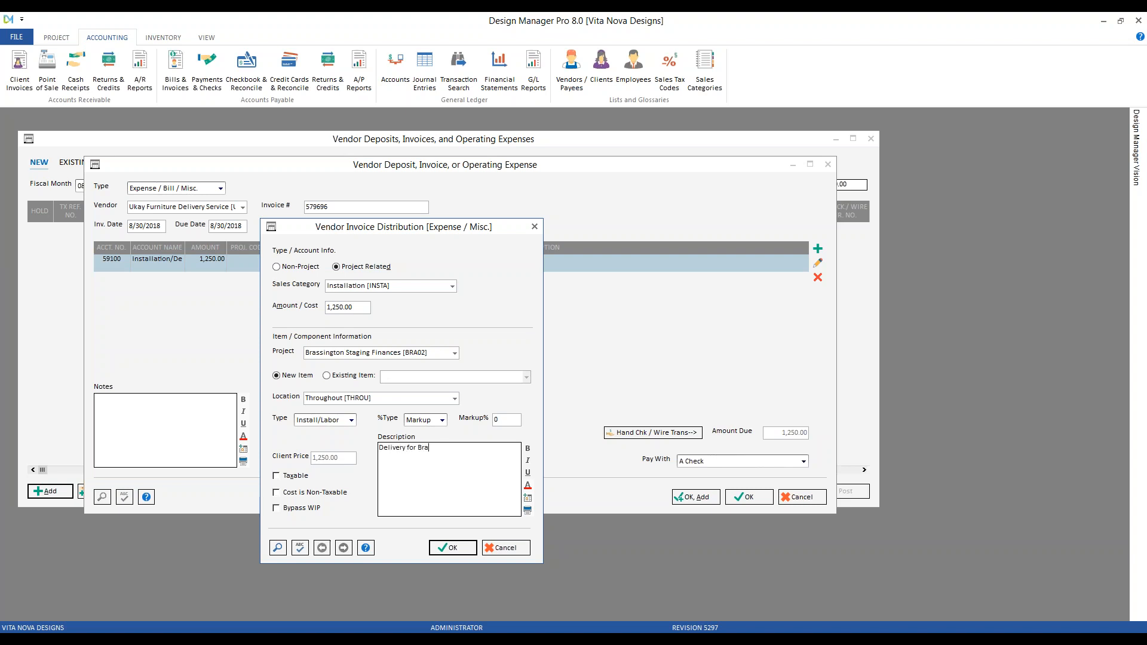
text(ssington Staging)
Step: Try the Bypass WIP option in project BRA02's advanced mark-up defaults, and close the project windows without saving
click(58, 38)
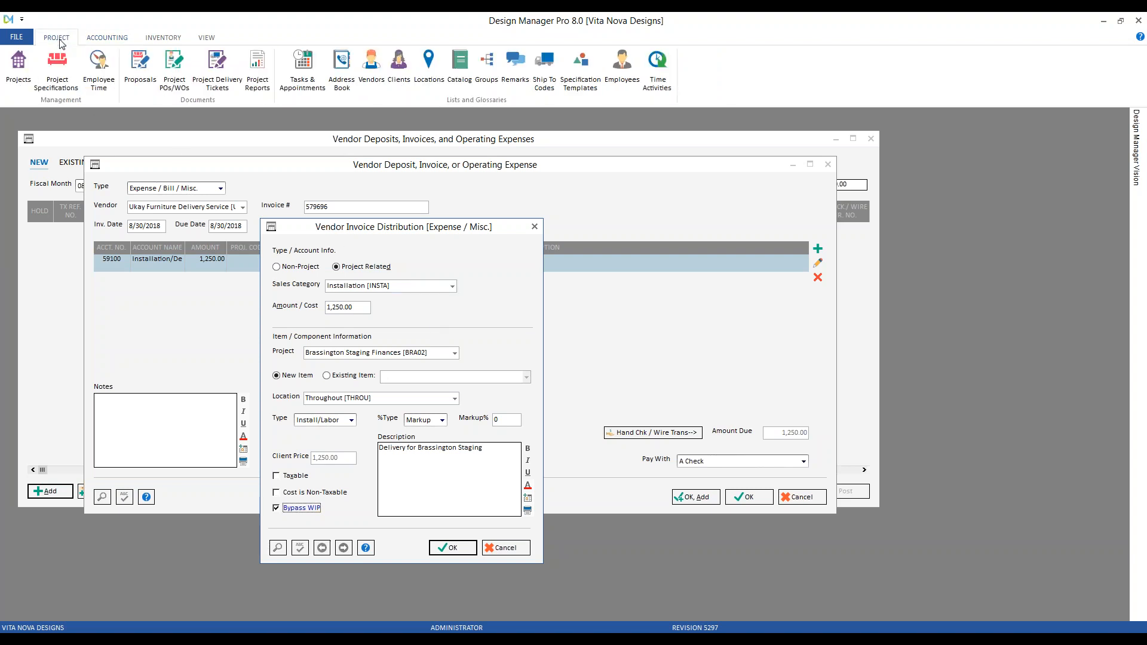
click(26, 81)
drag(217, 258, 90, 132)
double_click(161, 192)
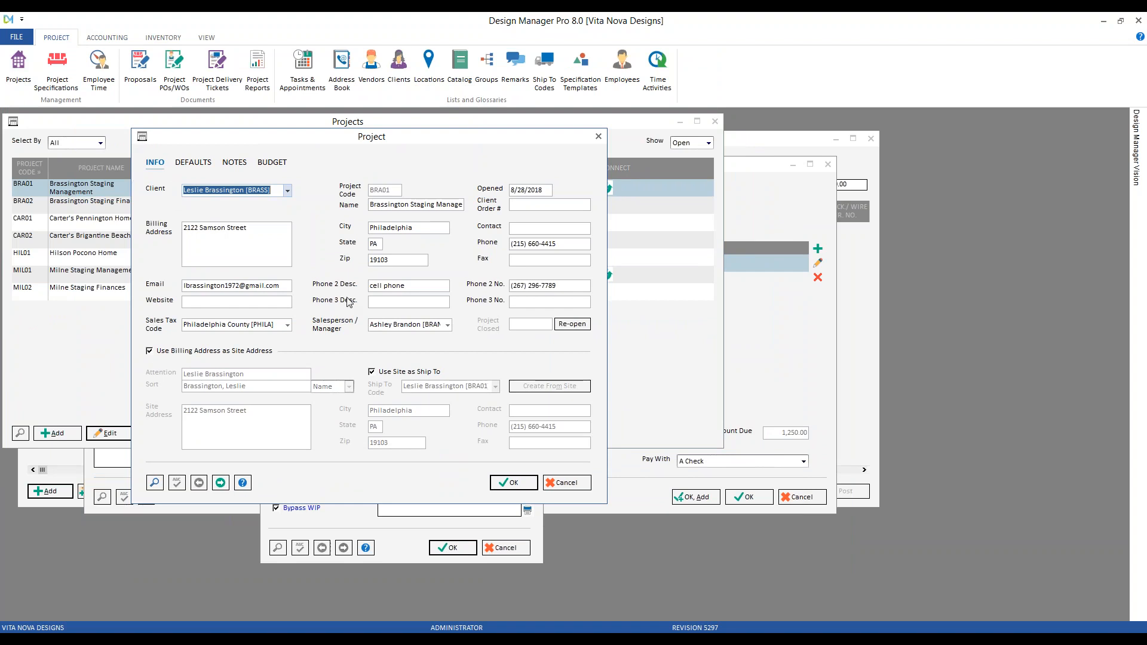
click(583, 485)
double_click(143, 202)
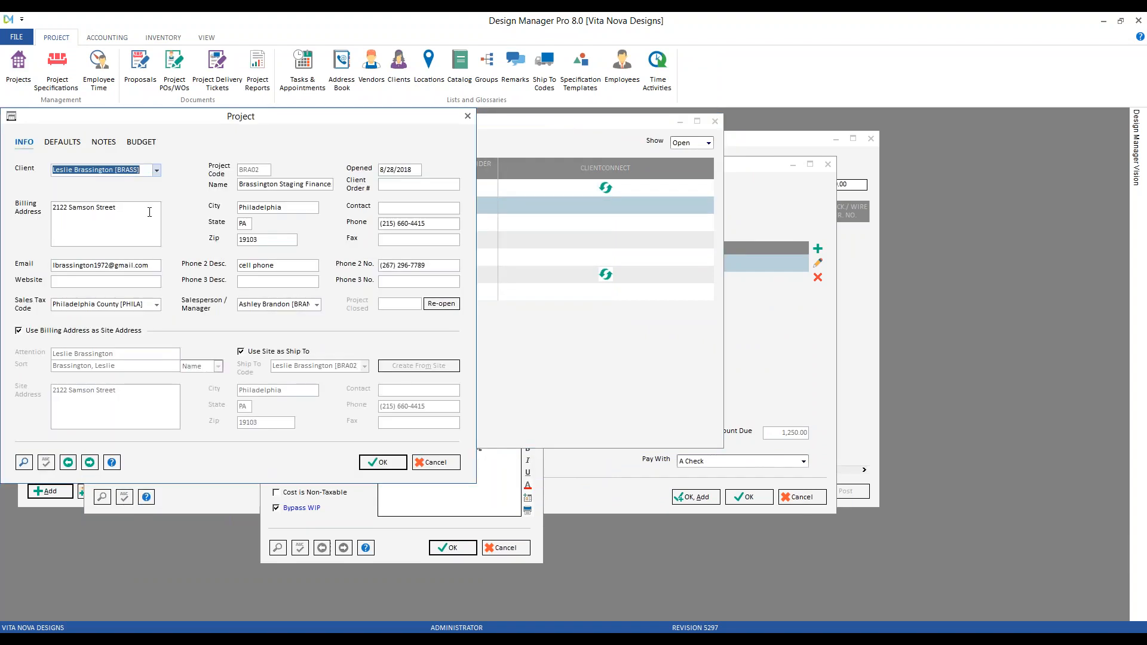
click(152, 174)
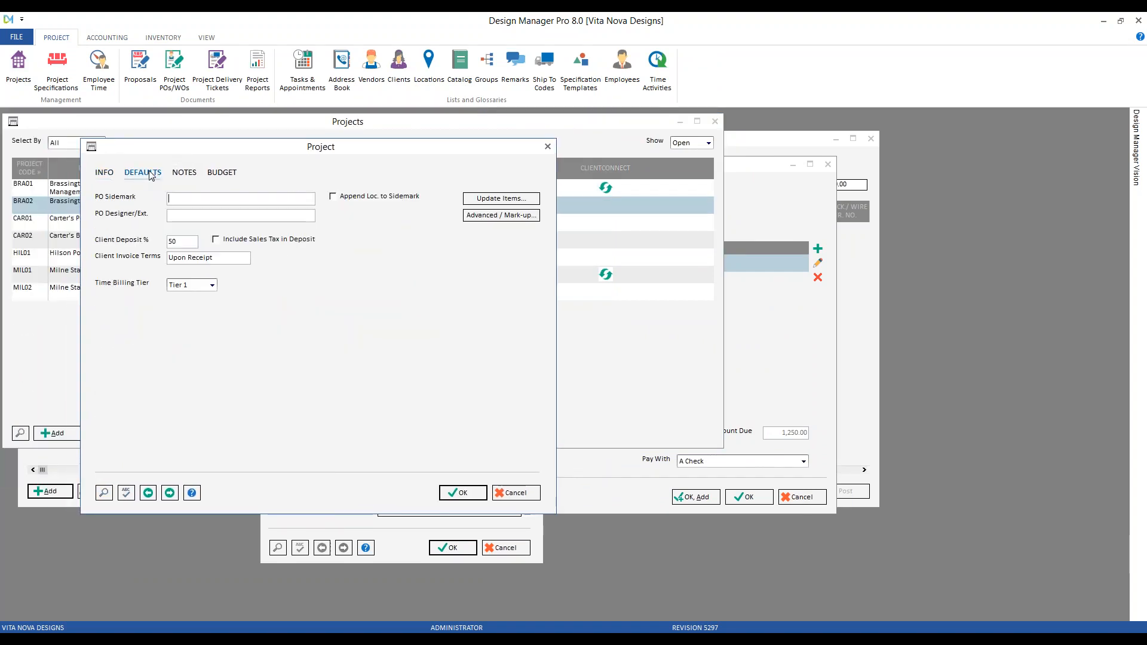
click(520, 216)
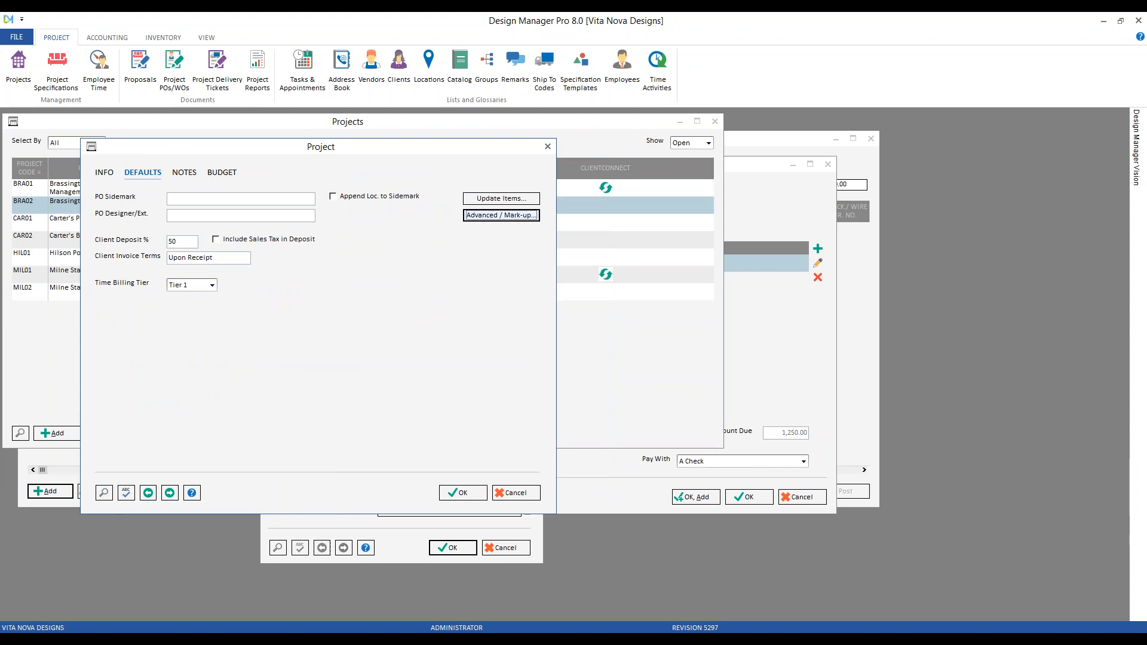
click(46, 369)
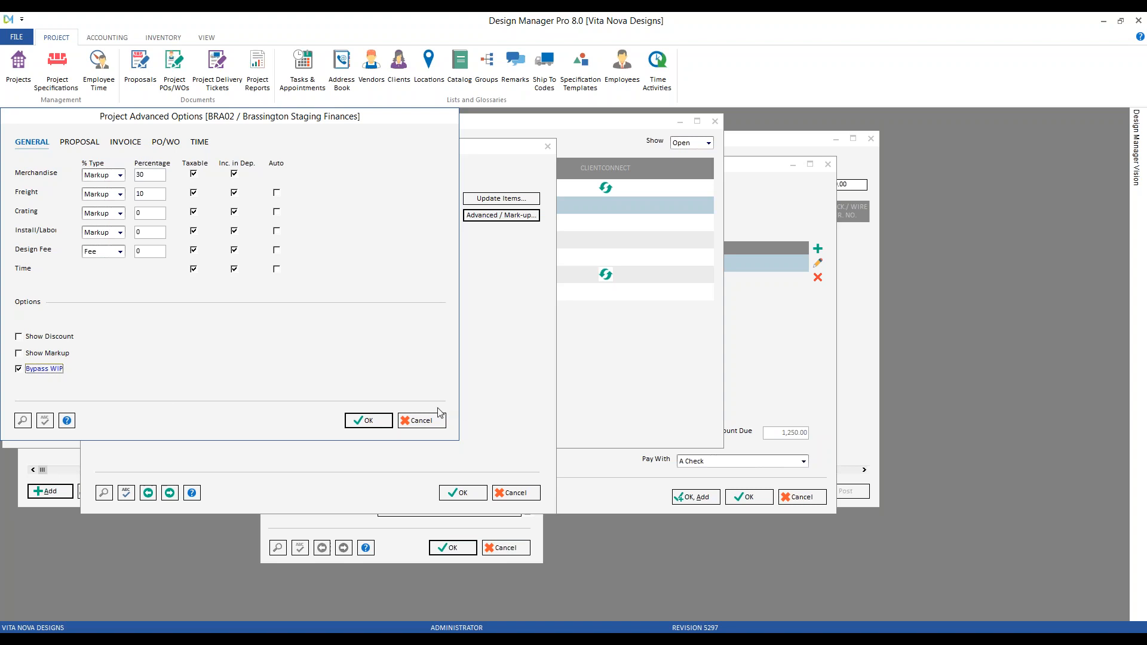
click(420, 422)
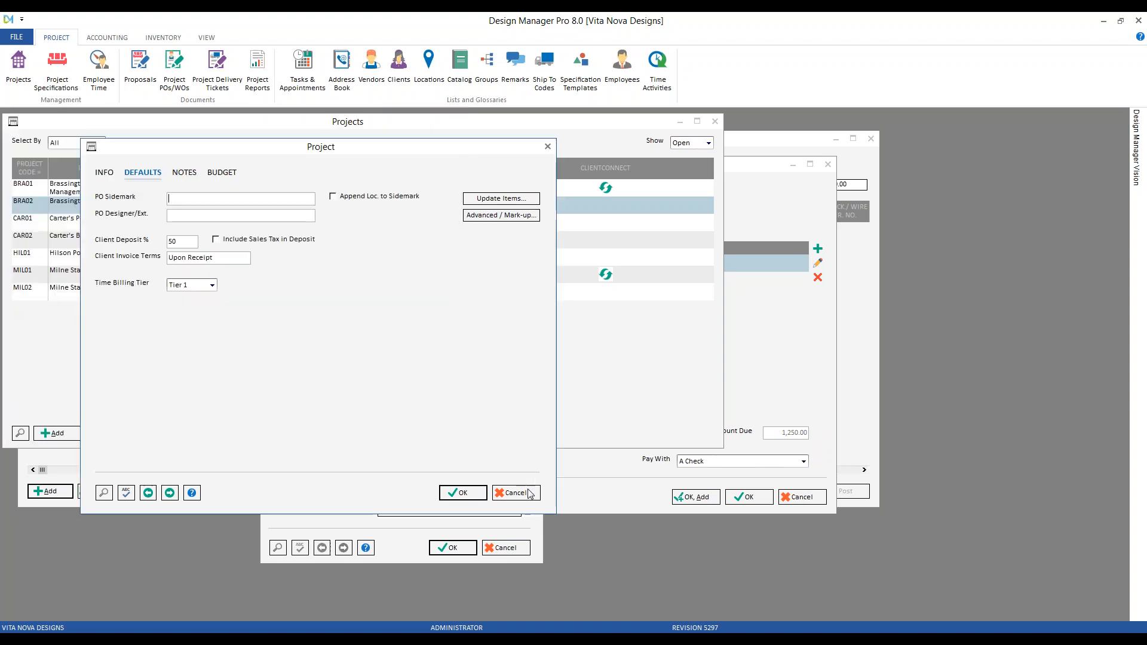
click(516, 493)
click(714, 122)
Step: Save the project-related invoice distribution
click(448, 547)
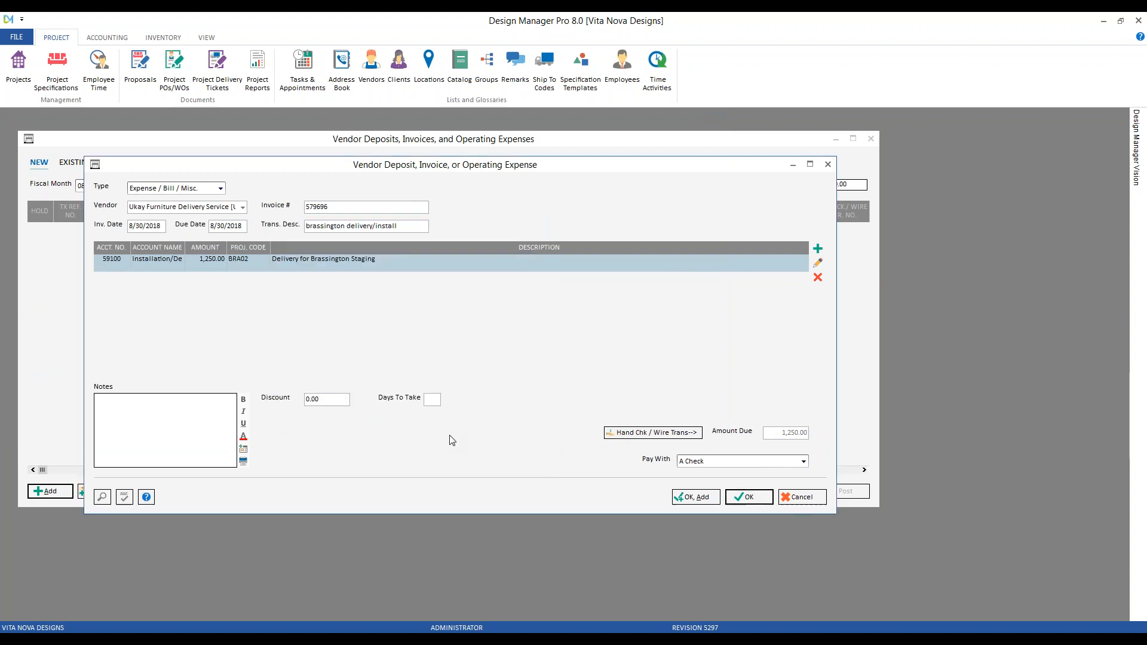
Step: Switch to the browser to view the Work in Process (WIP) and Purchase Orders training videos on YouTube, and return to Design Manager Pro
click(437, 639)
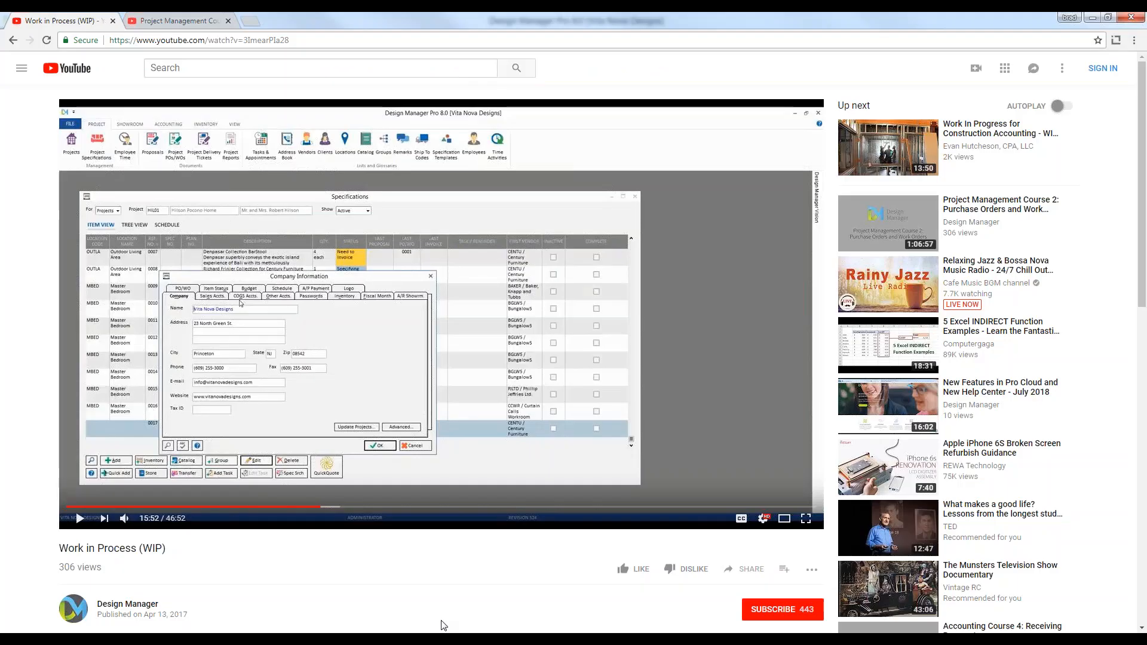
drag(58, 547, 173, 556)
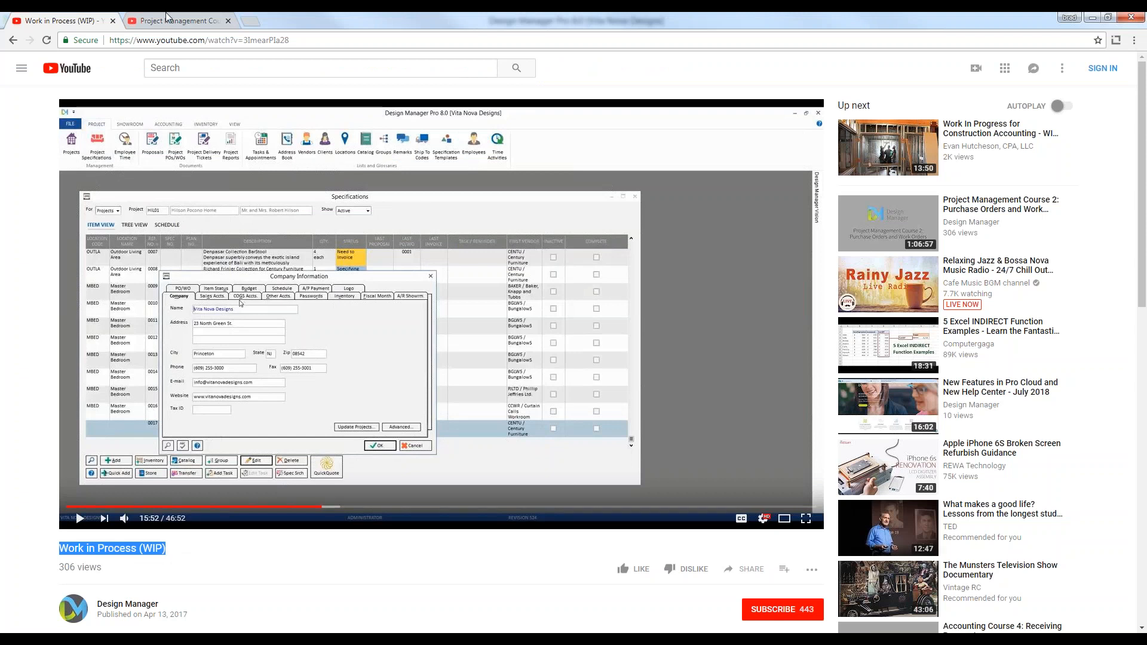
click(114, 21)
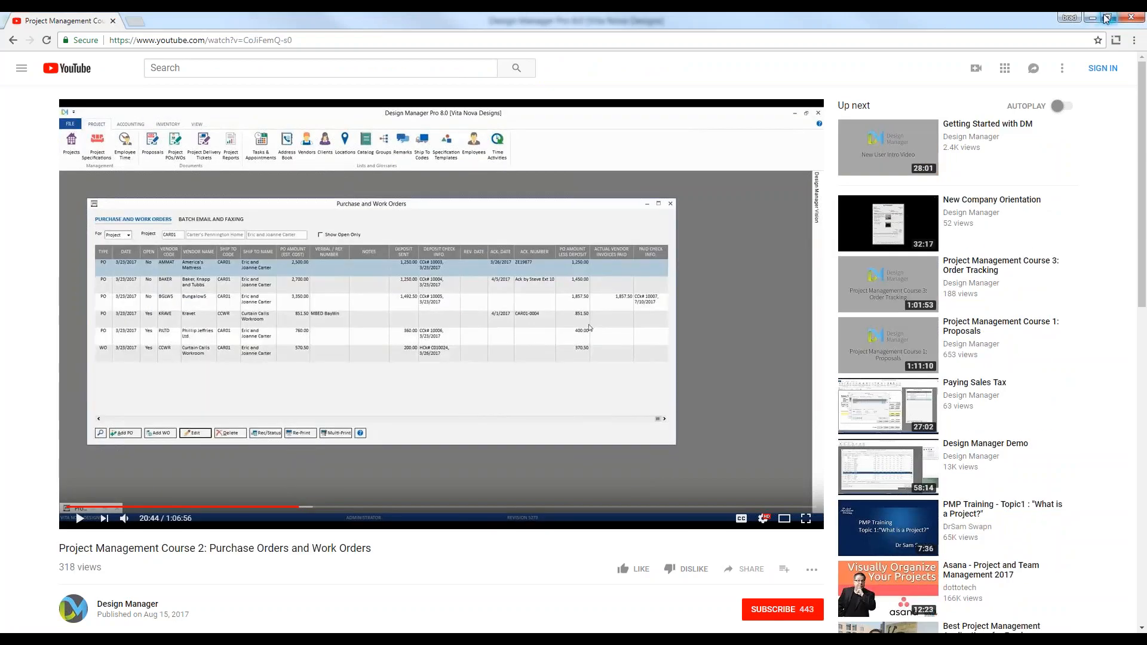
key(alt+Tab)
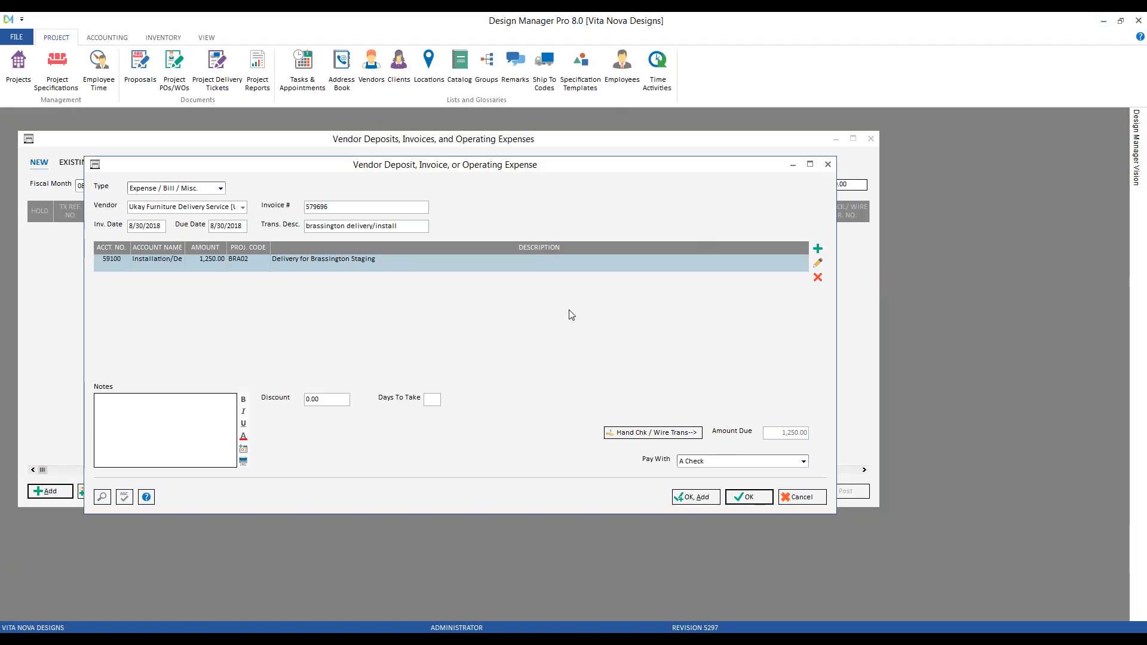
Step: Save the vendor invoice, post the list of purchases into 08/2018, and close the vendor invoices window
click(748, 496)
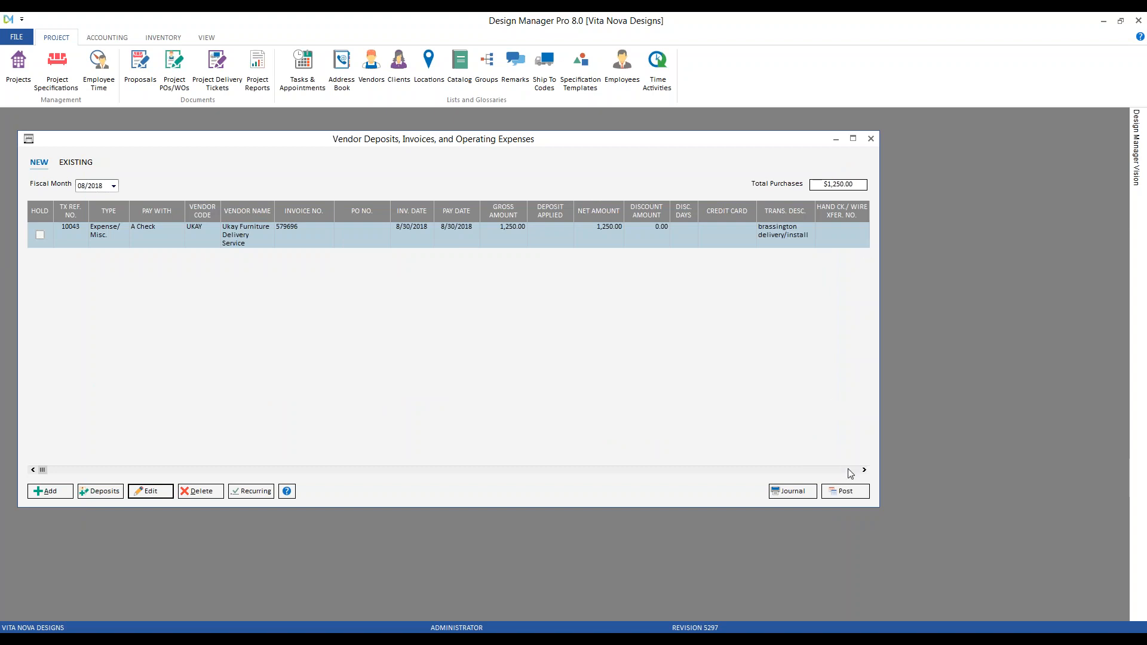
click(849, 492)
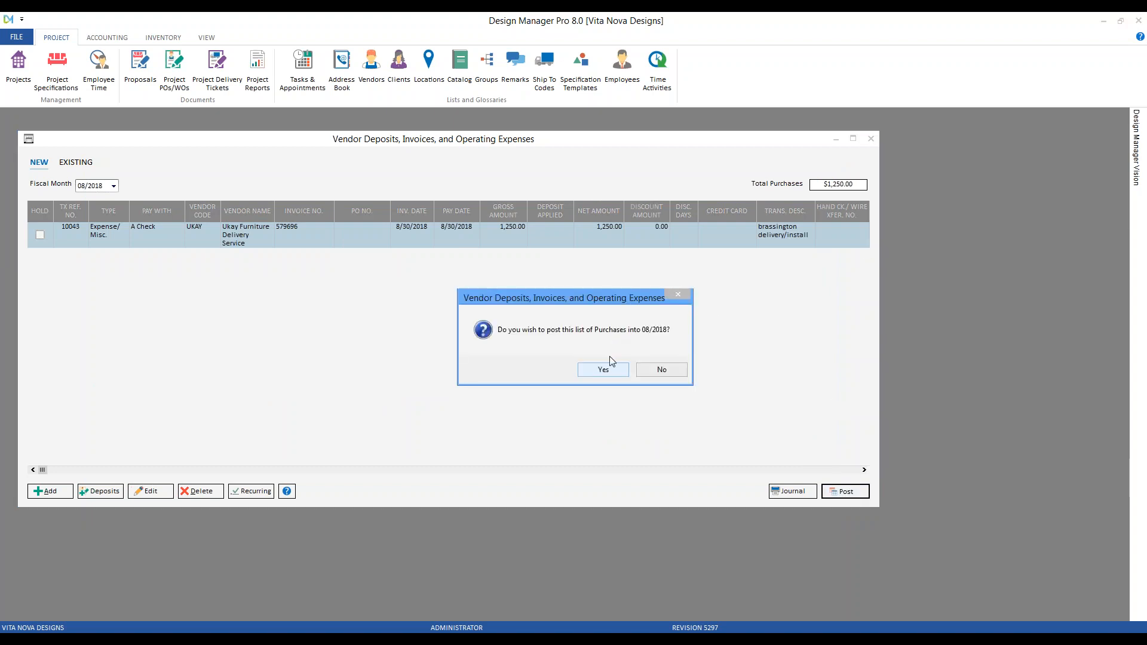
click(603, 370)
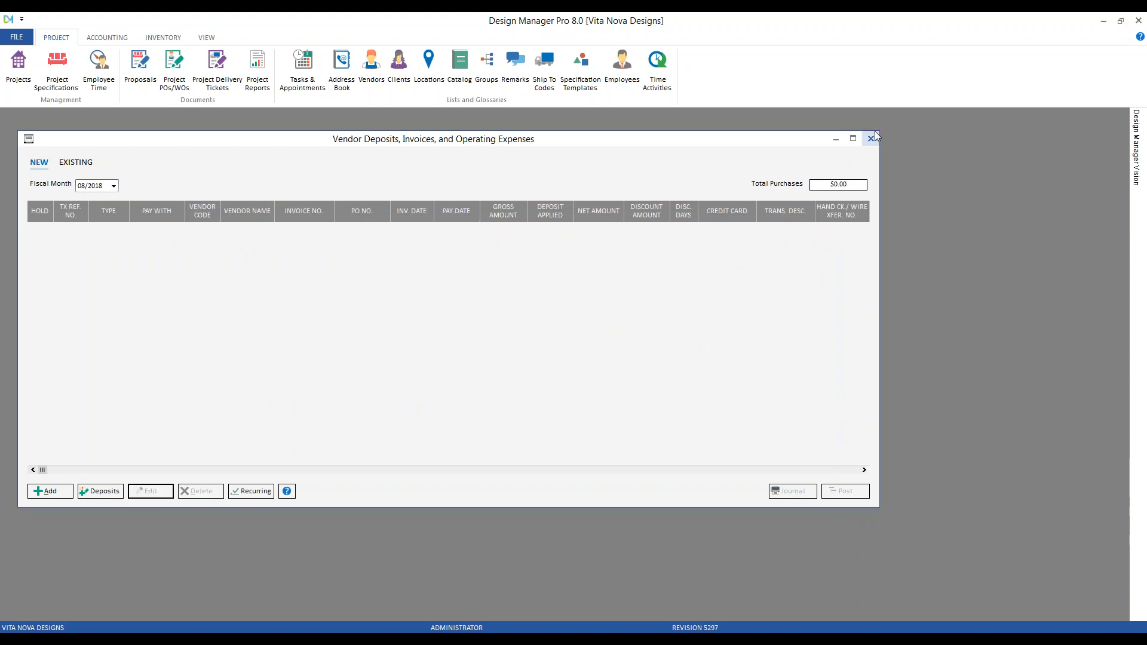
click(871, 139)
Step: Review the specifications of project BRA02 with all items shown, including the staging services and delivery items
click(59, 74)
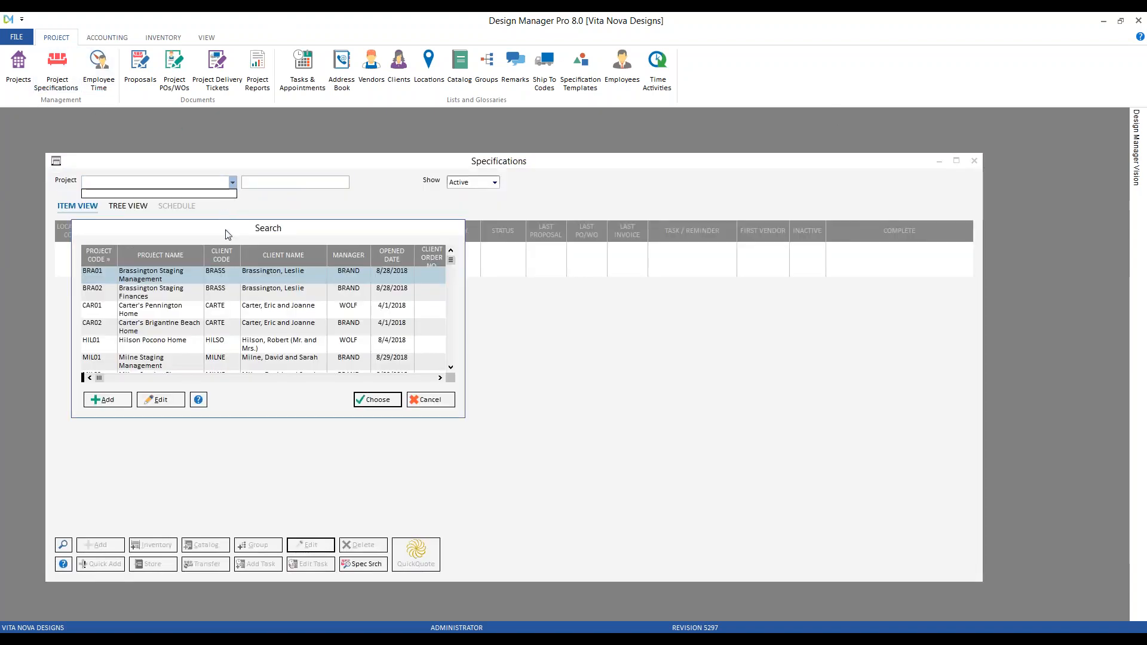
click(229, 295)
double_click(231, 293)
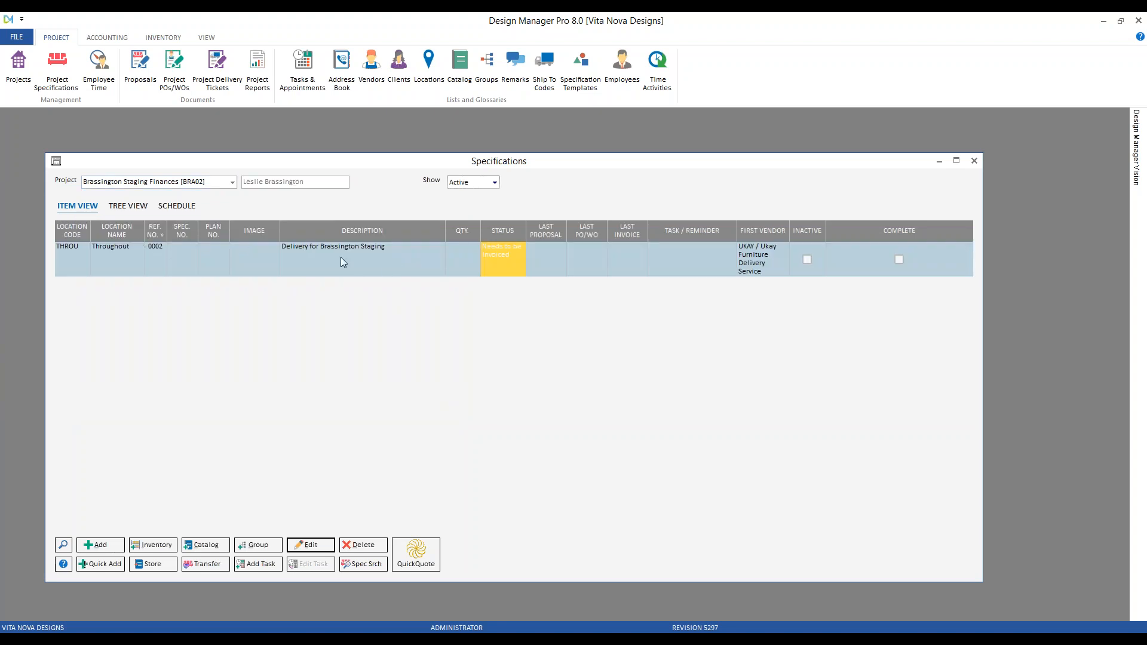
click(431, 253)
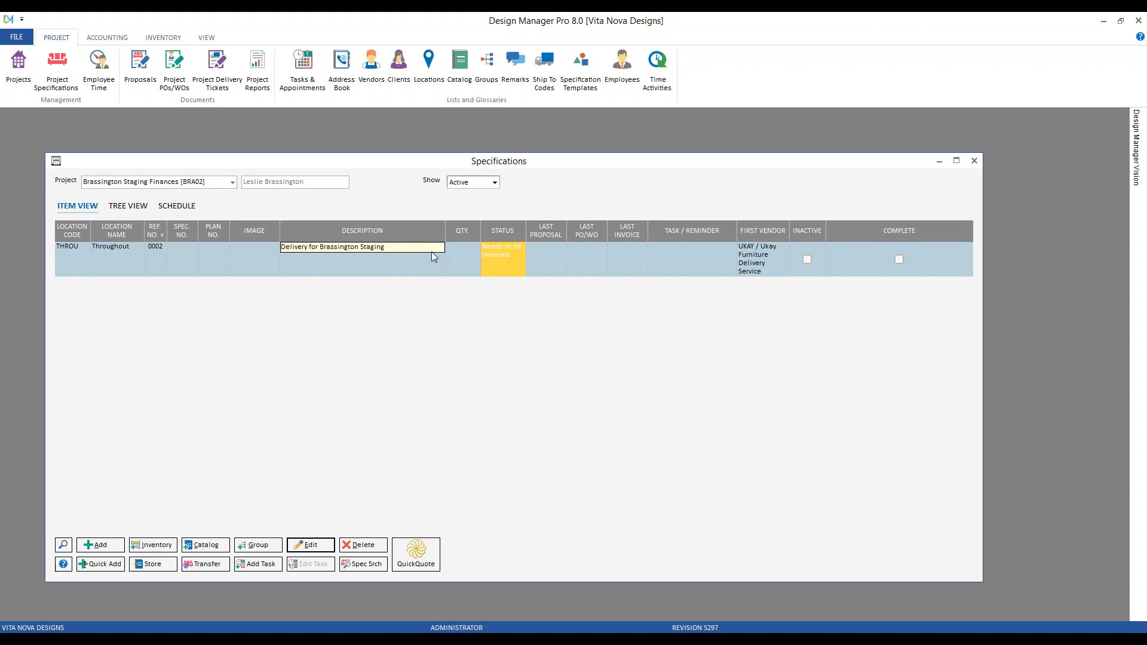
click(494, 183)
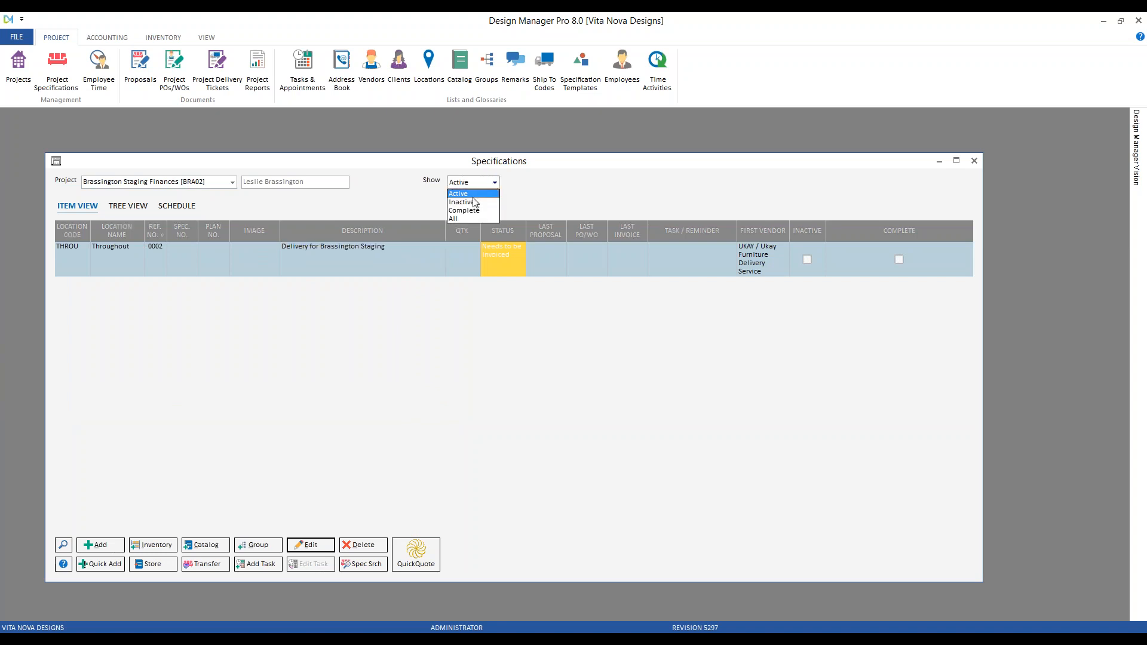
click(463, 218)
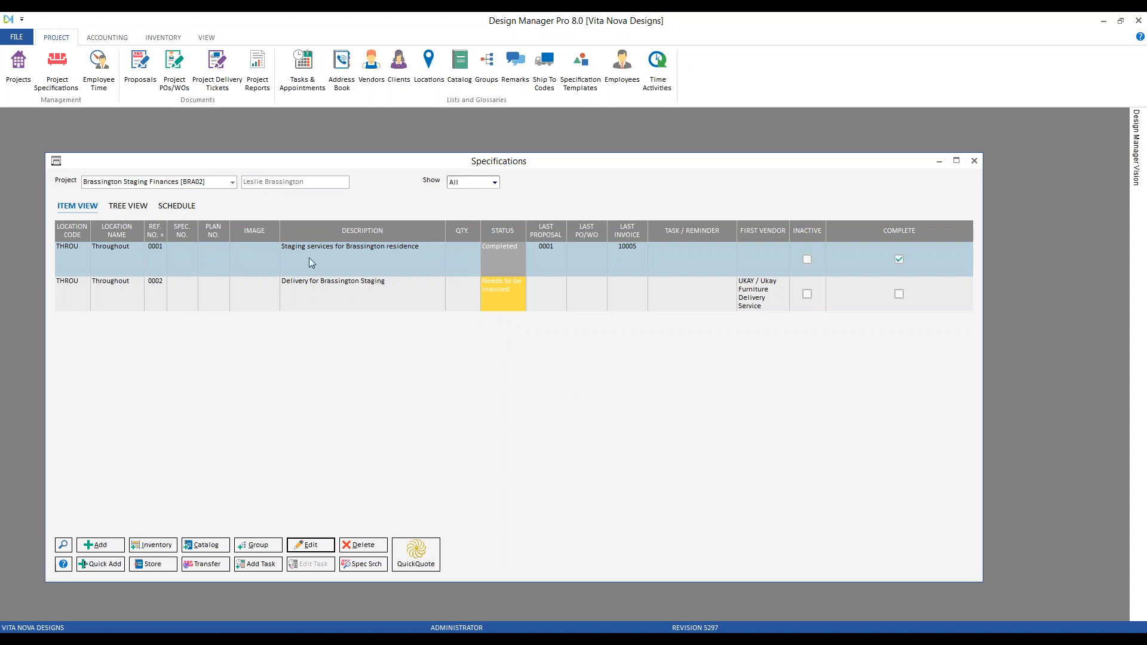
click(344, 258)
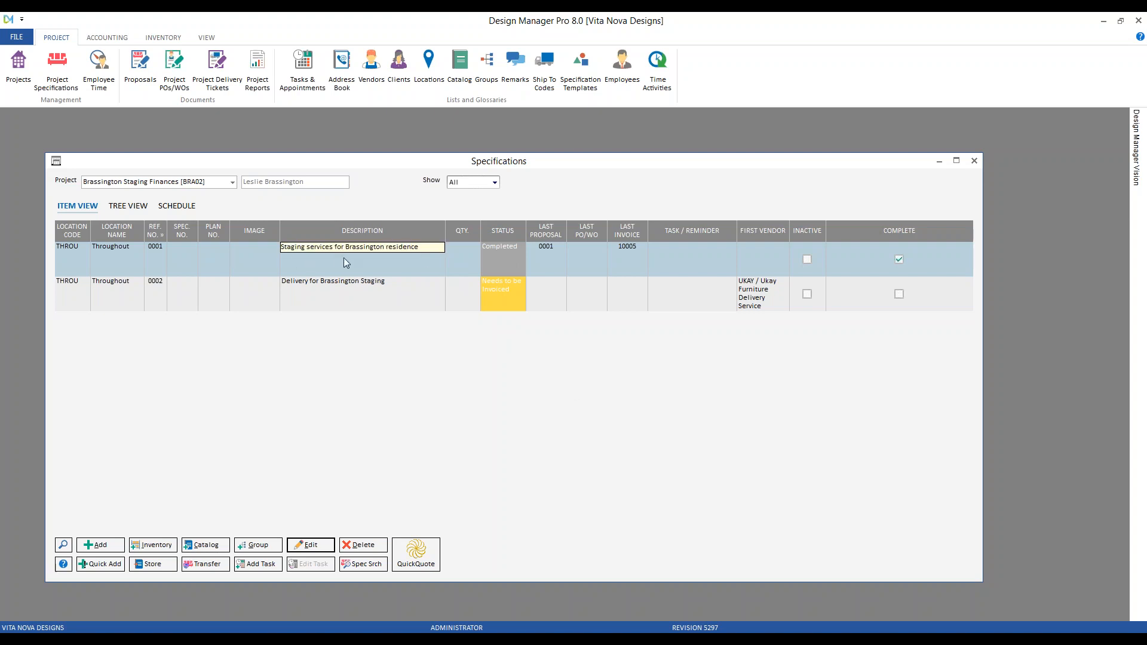
click(343, 294)
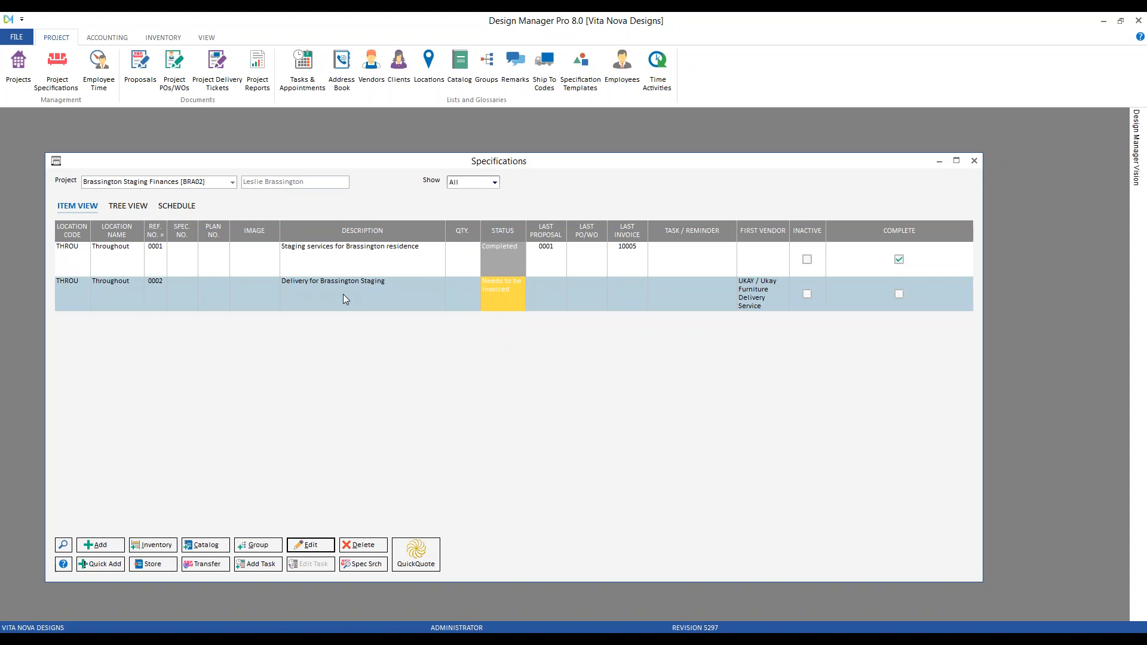
Step: Add the Project Profit and Loss report to the report favorites
click(258, 68)
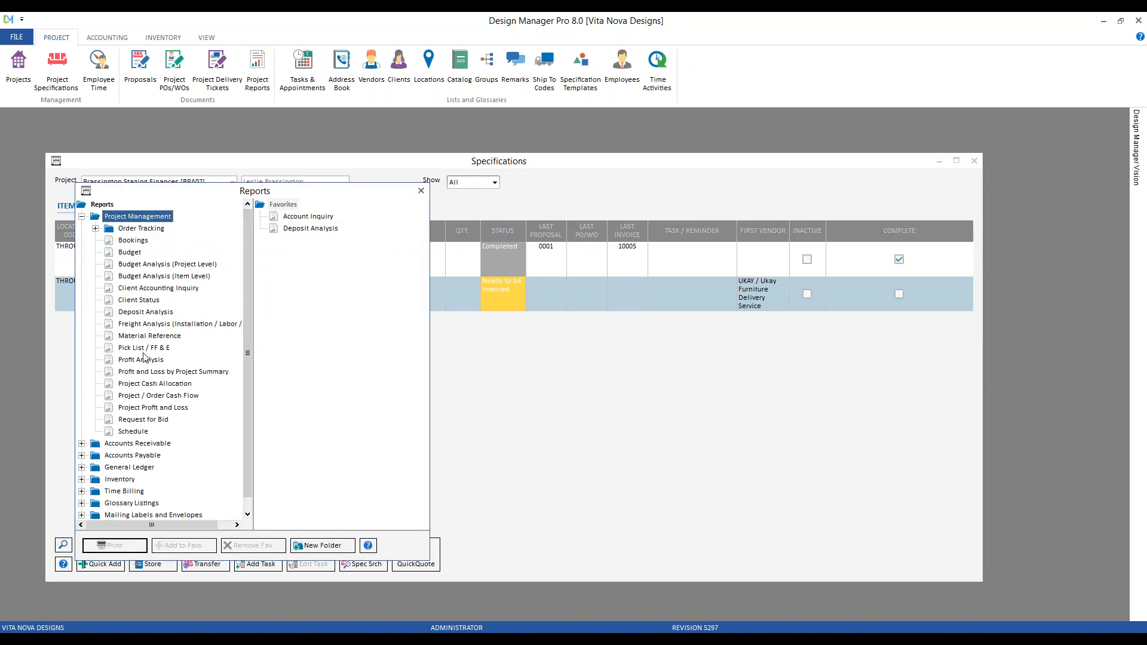
click(139, 404)
click(190, 543)
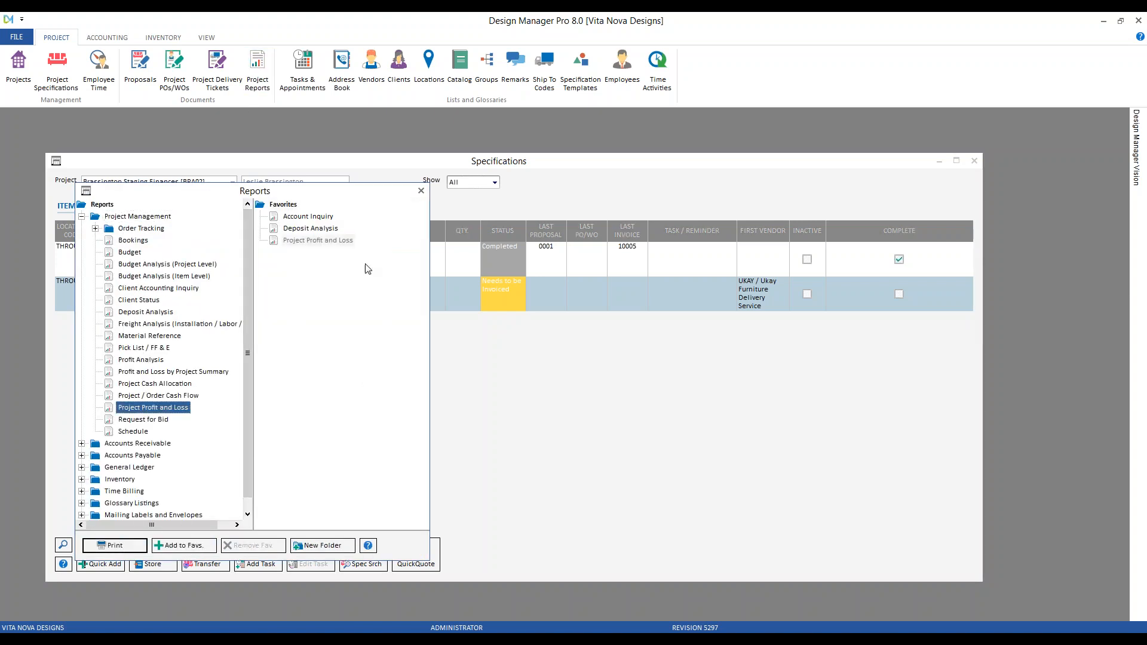
Step: Preview the Project Profit and Loss report for project BRA02 with ending fiscal month 08/2018
double_click(323, 241)
text(br)
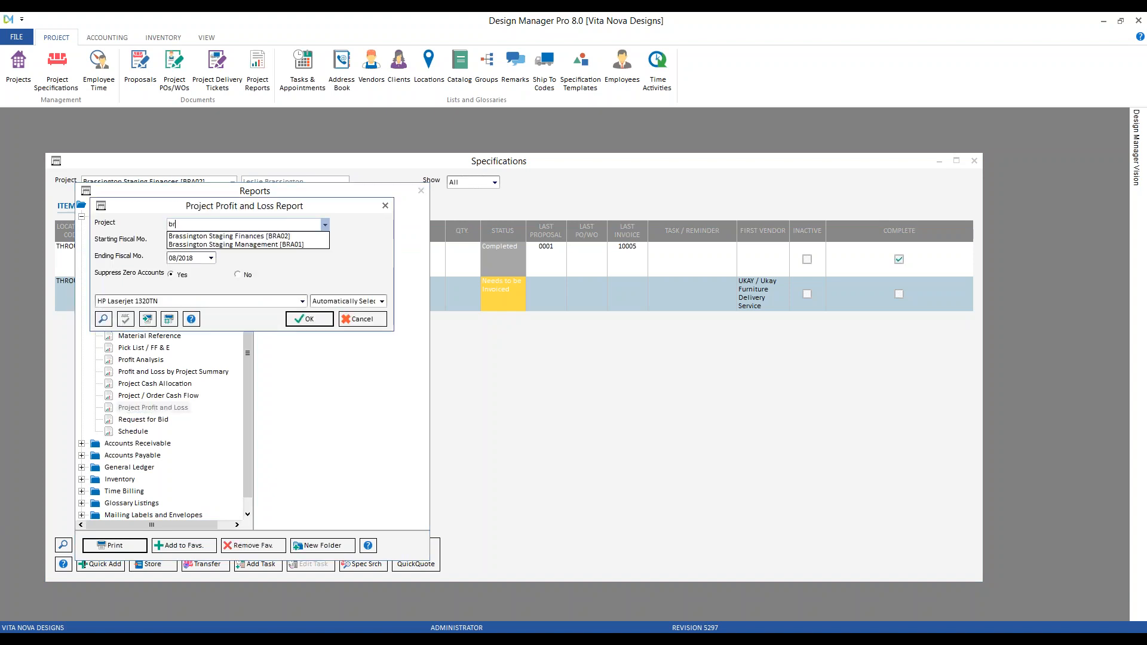
key(Down)
key(Return)
click(308, 320)
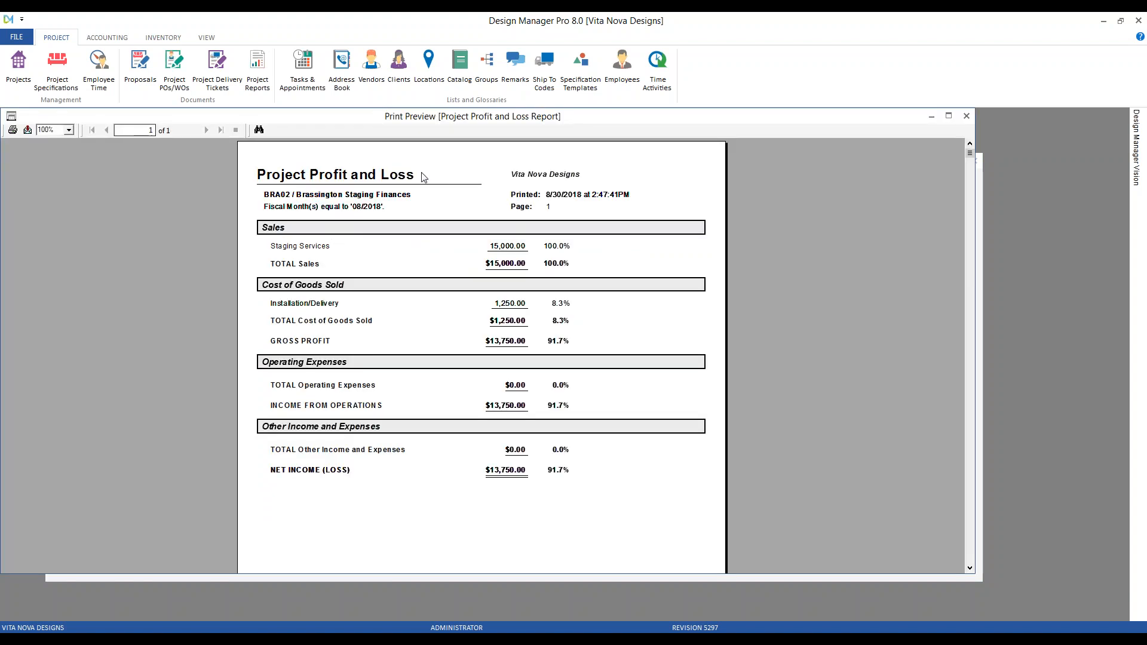
Step: Examine the staging sales and installation/delivery cost in the Project Profit and Loss preview, and close the report windows
click(503, 247)
click(516, 306)
click(965, 117)
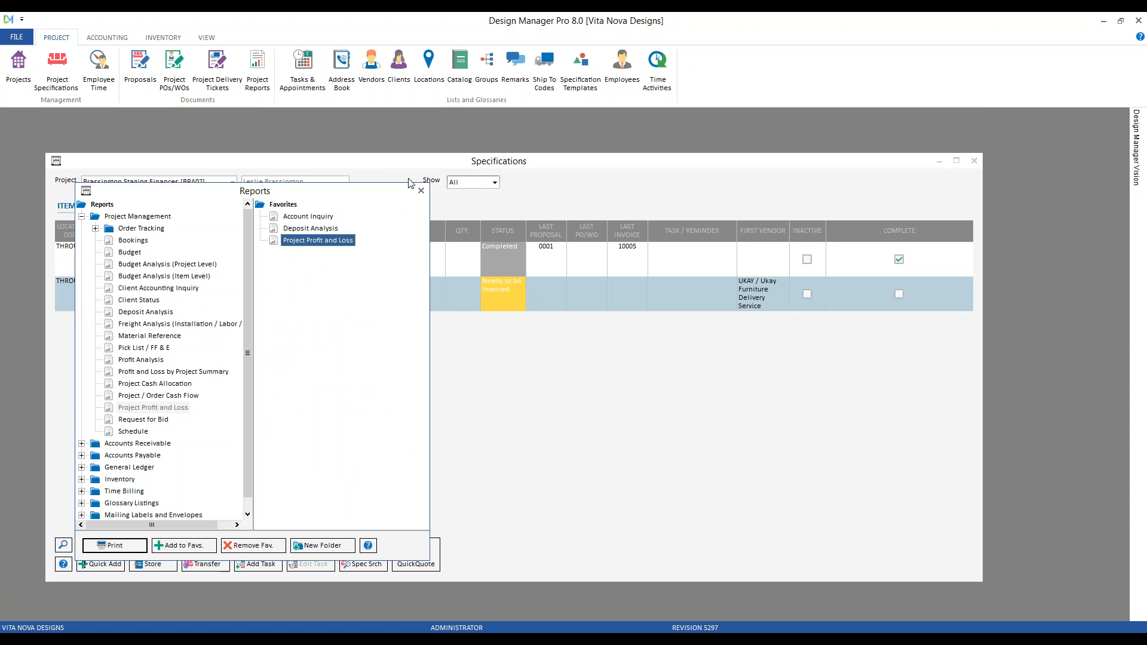
click(420, 190)
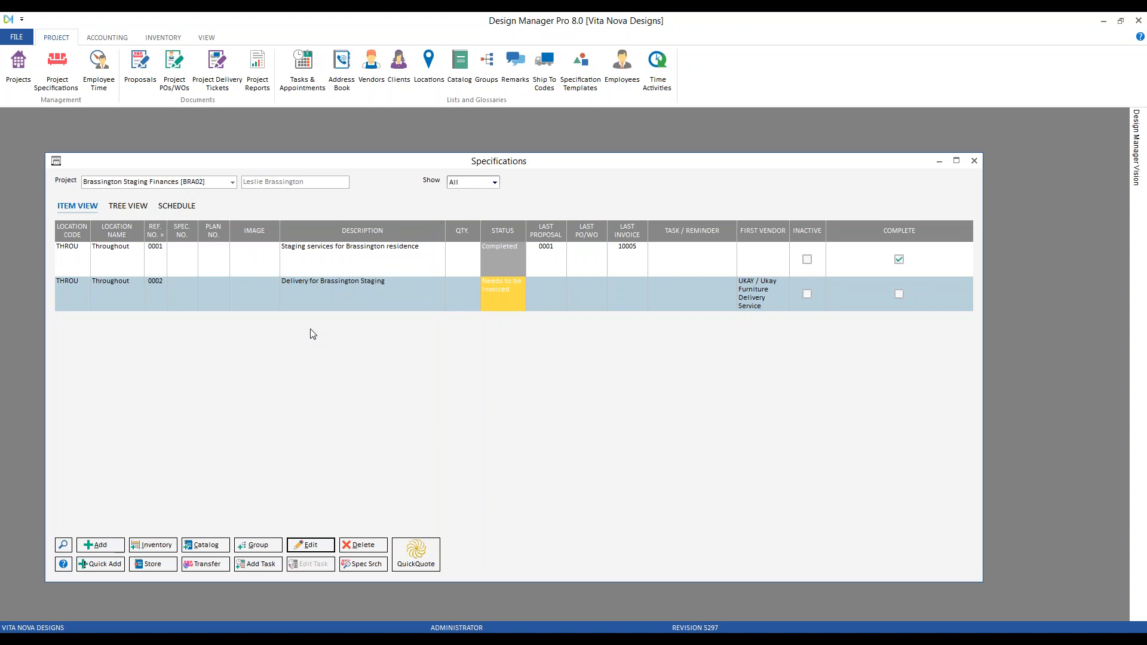
Step: Check the staging services and delivery items of BRA02, and switch the specifications to project BRA01
click(331, 263)
click(327, 289)
click(233, 181)
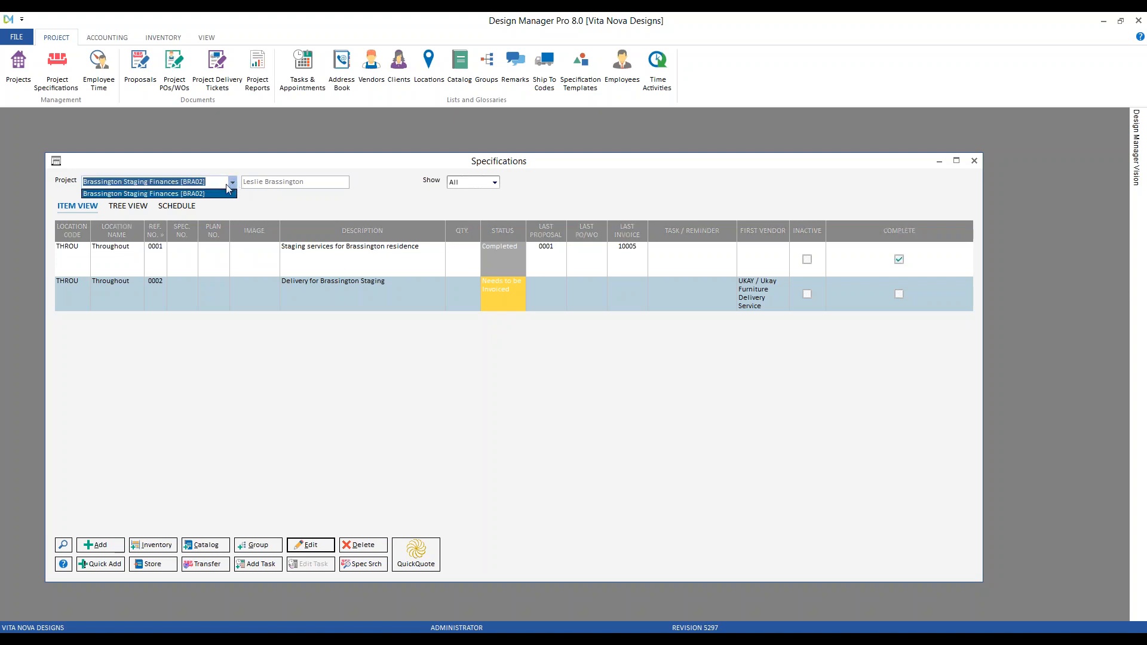
text(bbr)
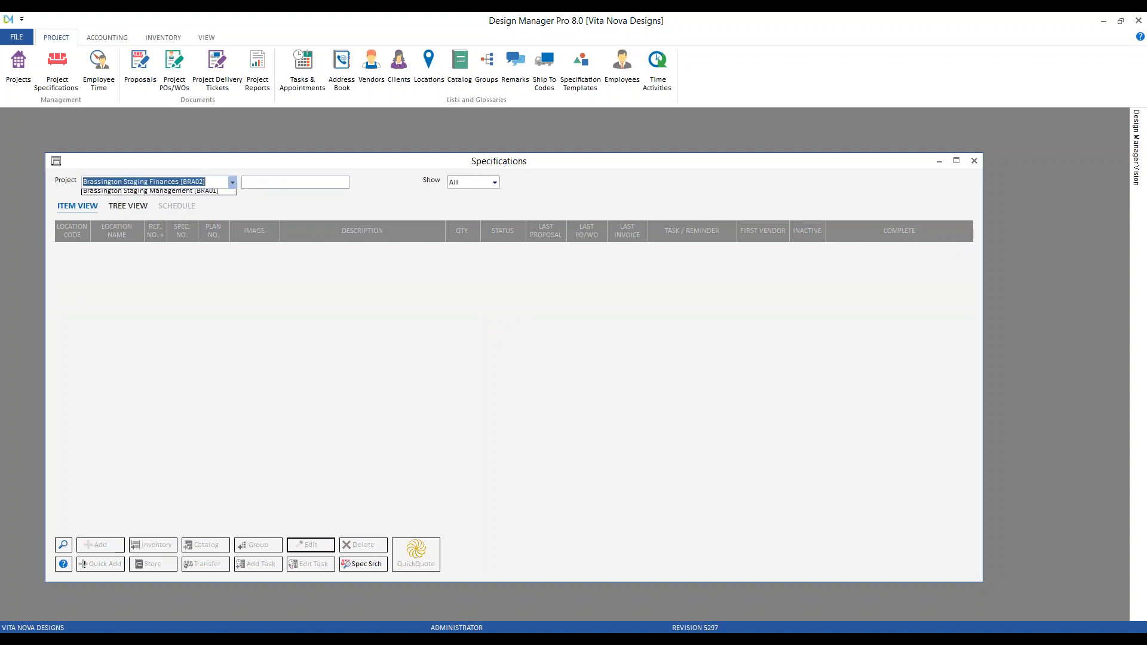
key(Return)
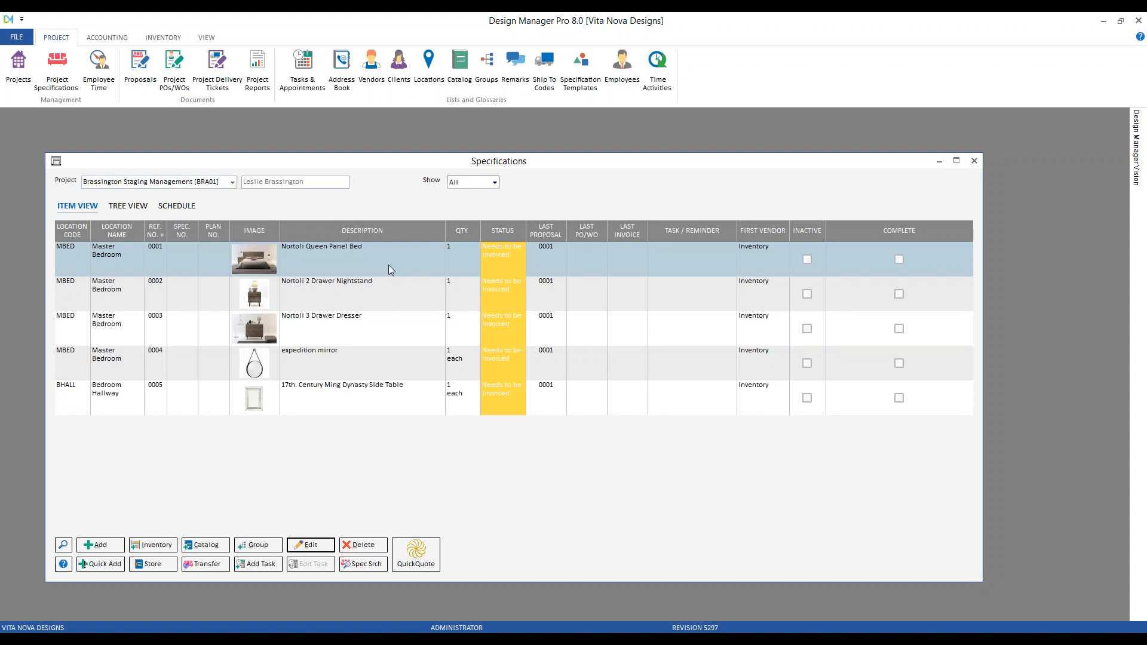
Step: Copy the Nortoli 2 Drawer Nightstand from the specification tree of project BRA01
click(377, 292)
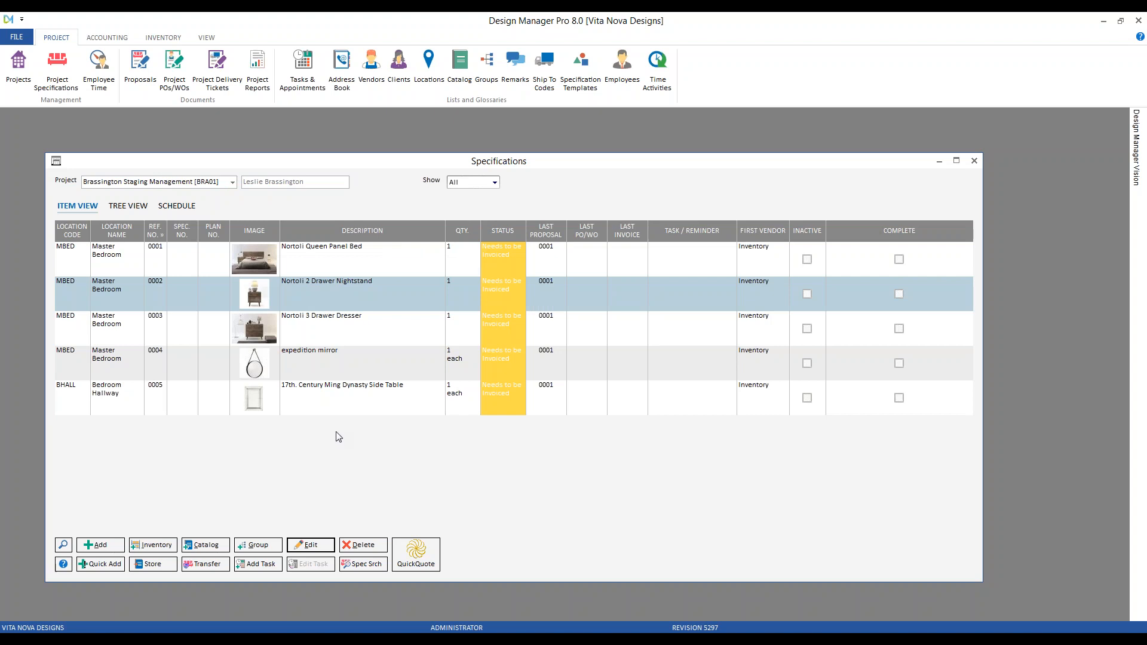
click(129, 207)
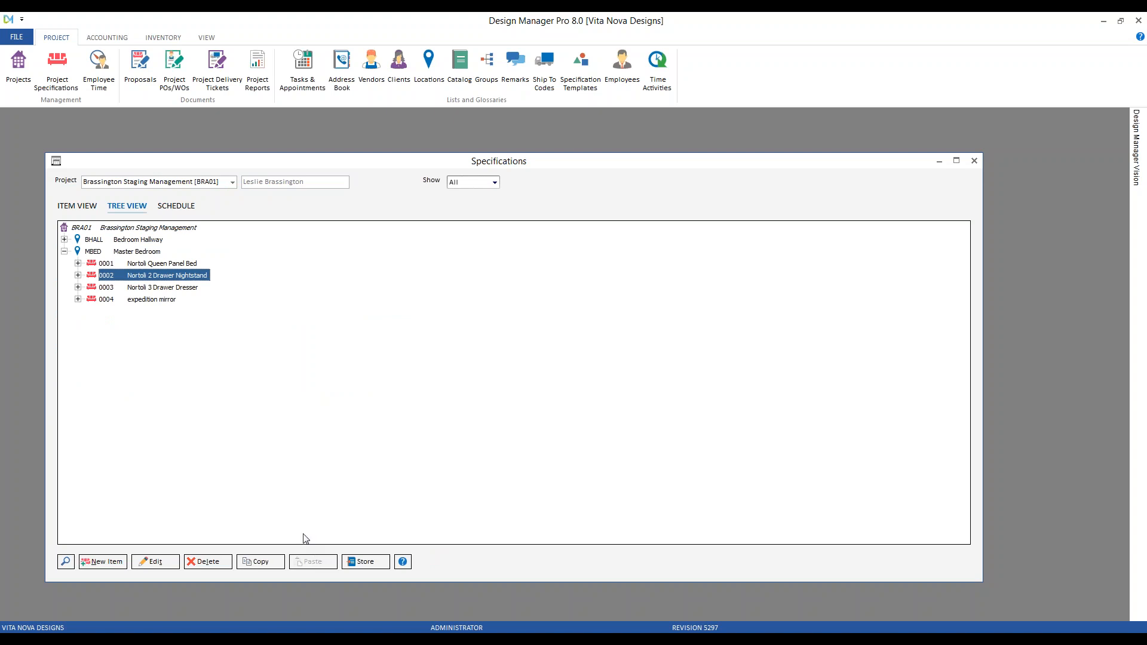
click(258, 563)
Step: Paste the copied nightstand under the project node of BRA02 in its specification tree and confirm the paste
click(232, 182)
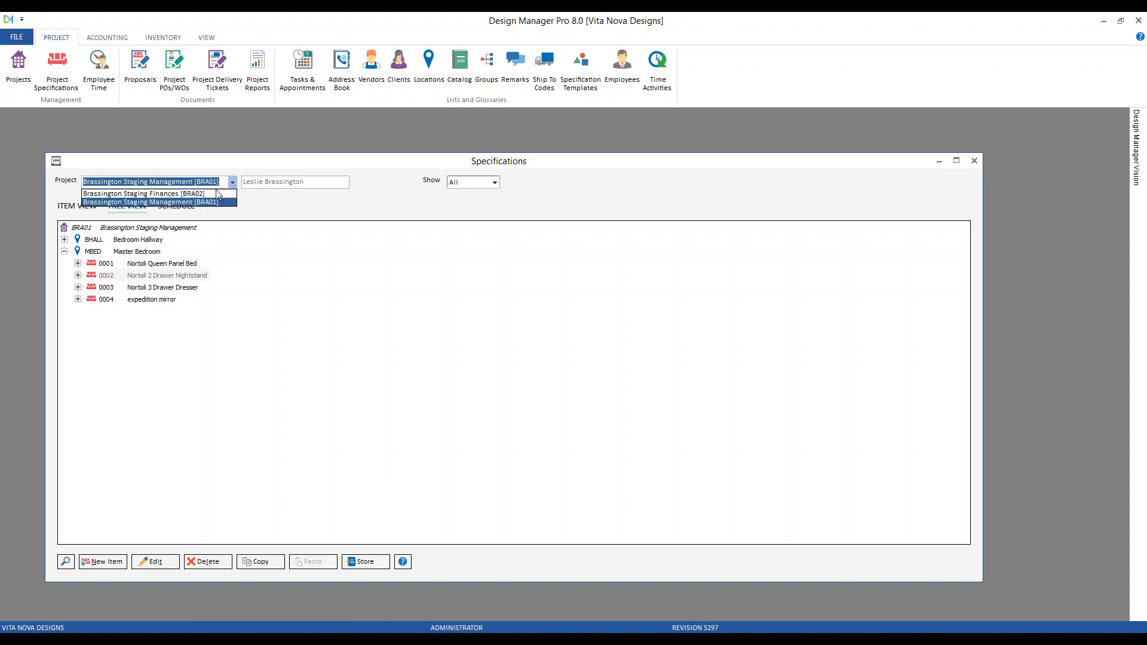
click(210, 195)
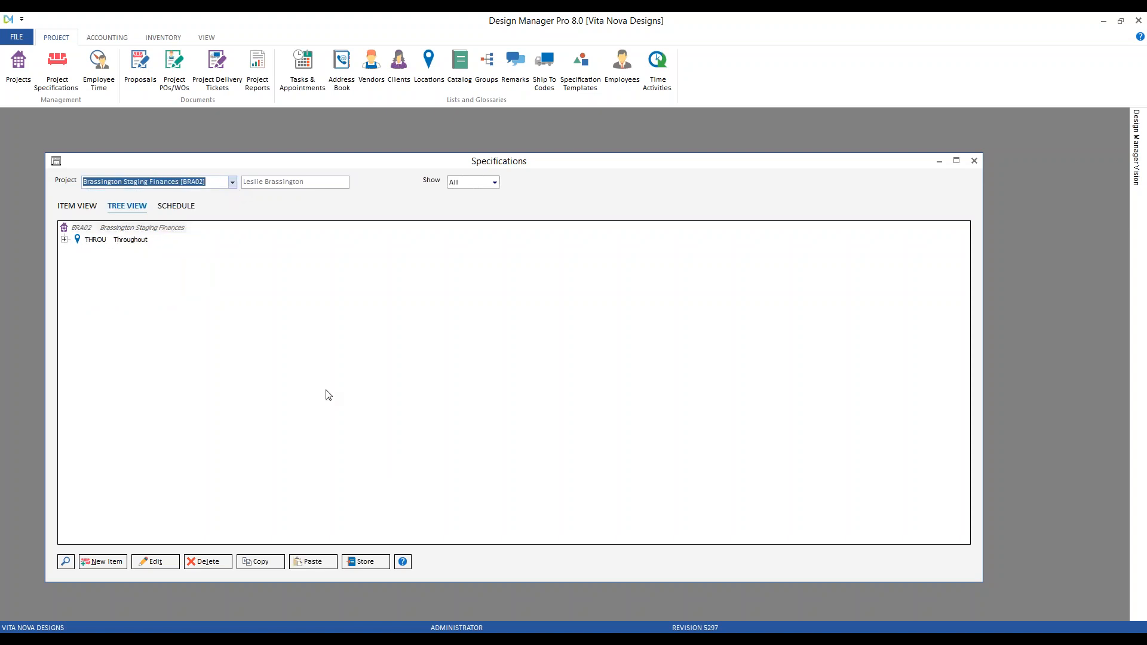
click(121, 229)
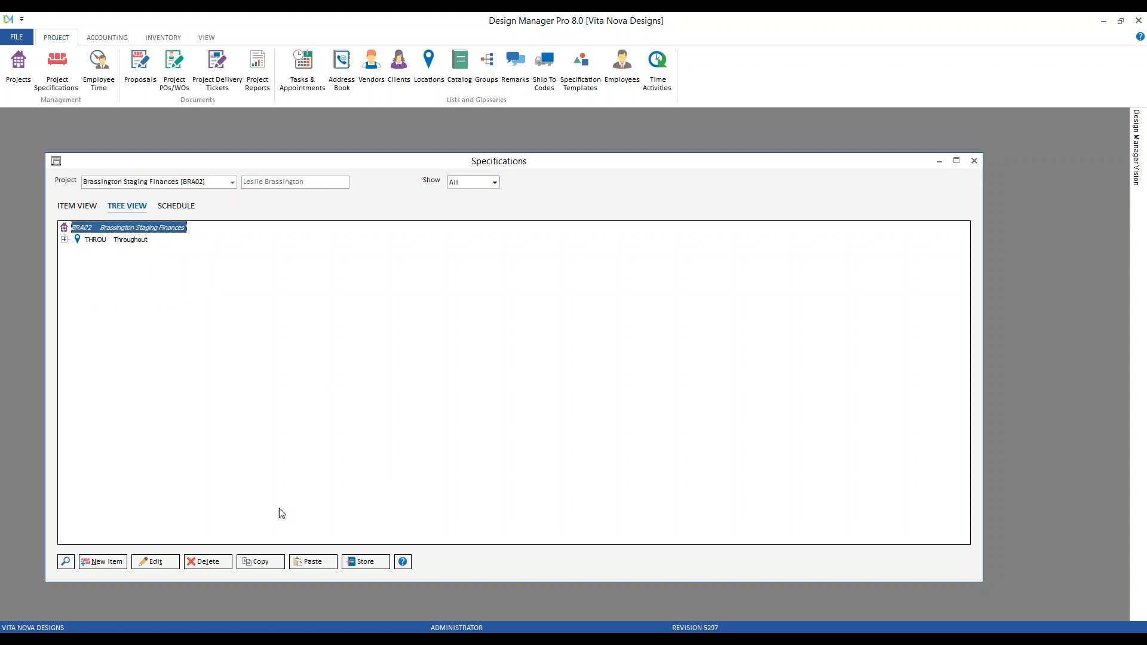
click(315, 562)
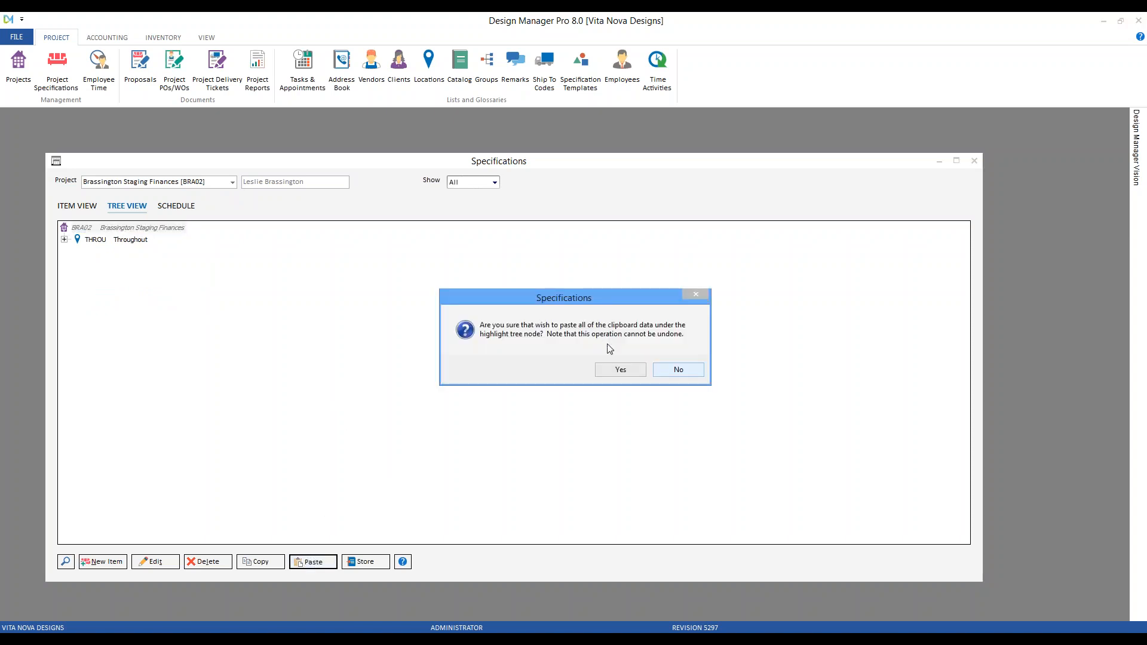
click(616, 371)
click(63, 240)
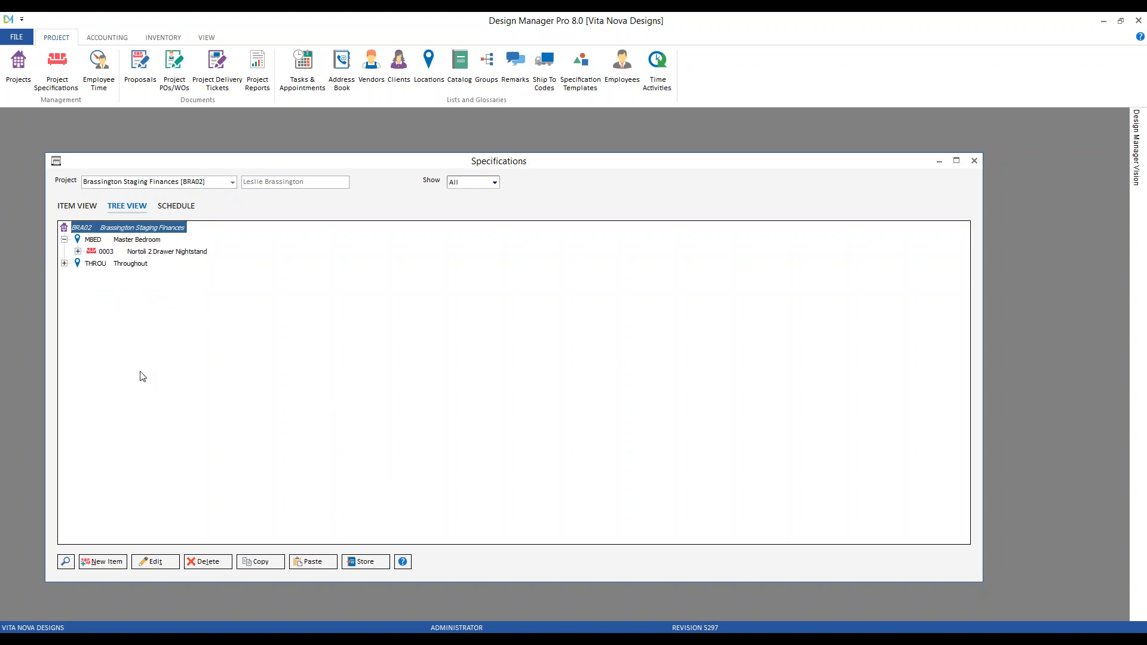
Step: Review the pasted nightstand in BRA02's item list, sort the items by description, and return to the tree view
click(84, 207)
click(415, 343)
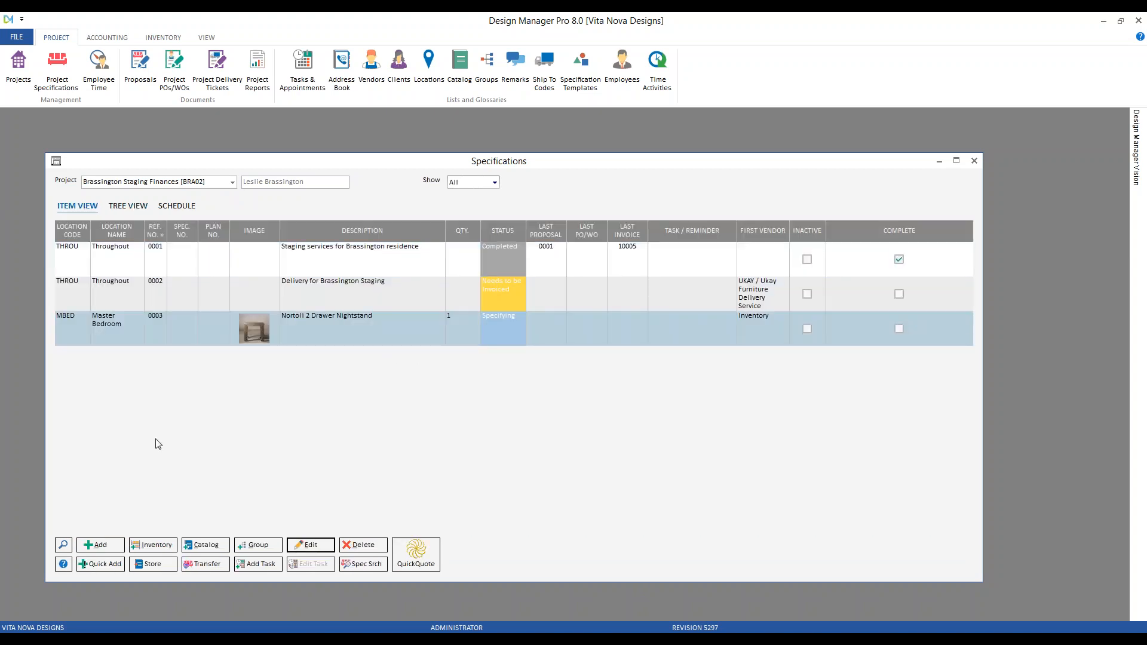
click(352, 294)
click(305, 234)
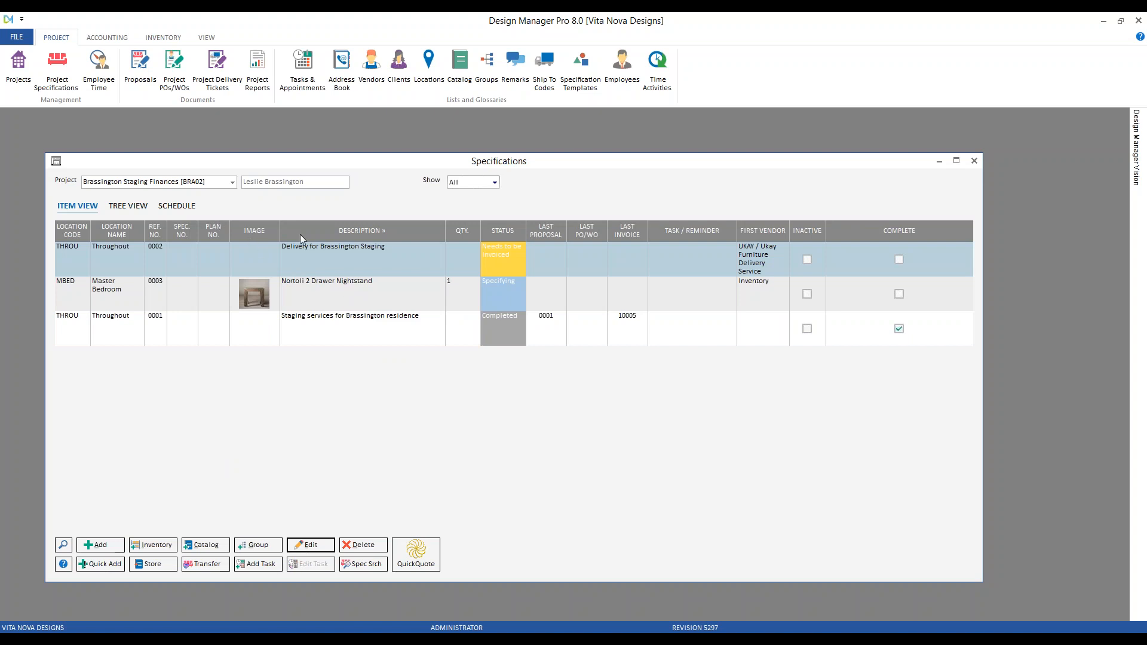
click(133, 206)
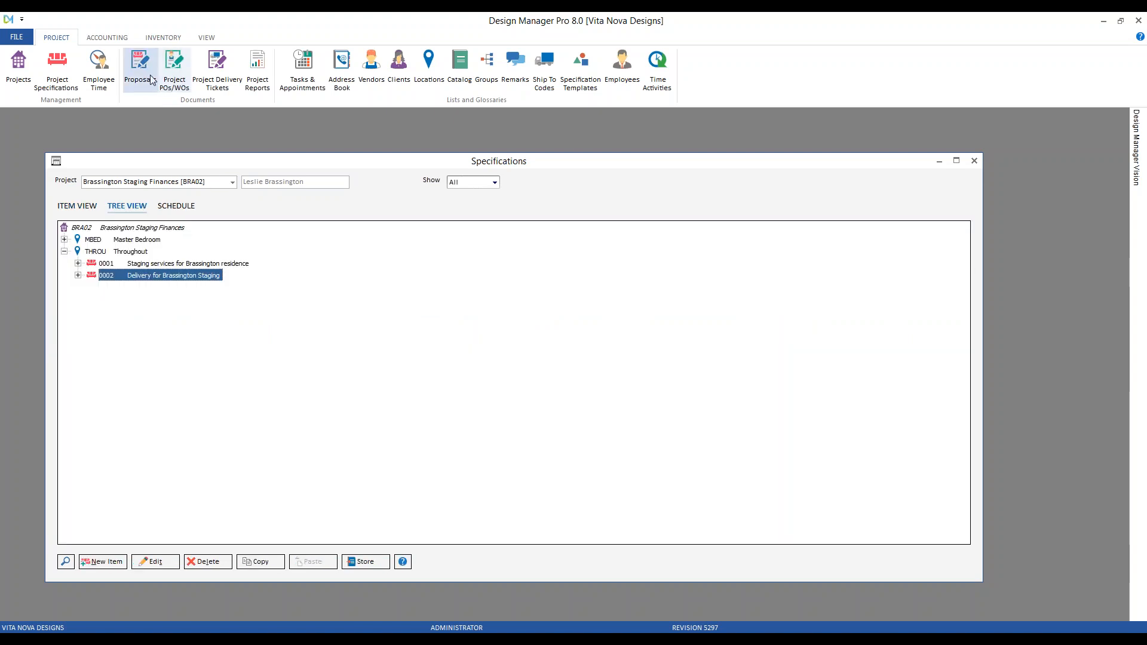
Step: Open a new client invoice for project BRA02 to view its billable items
click(108, 37)
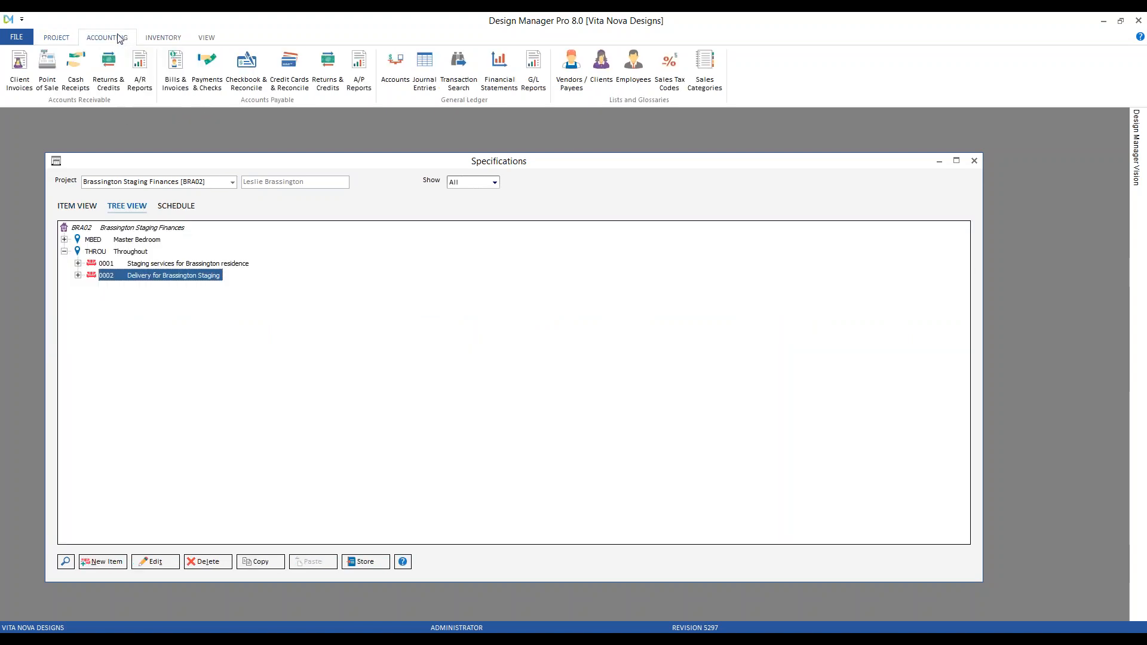
click(20, 66)
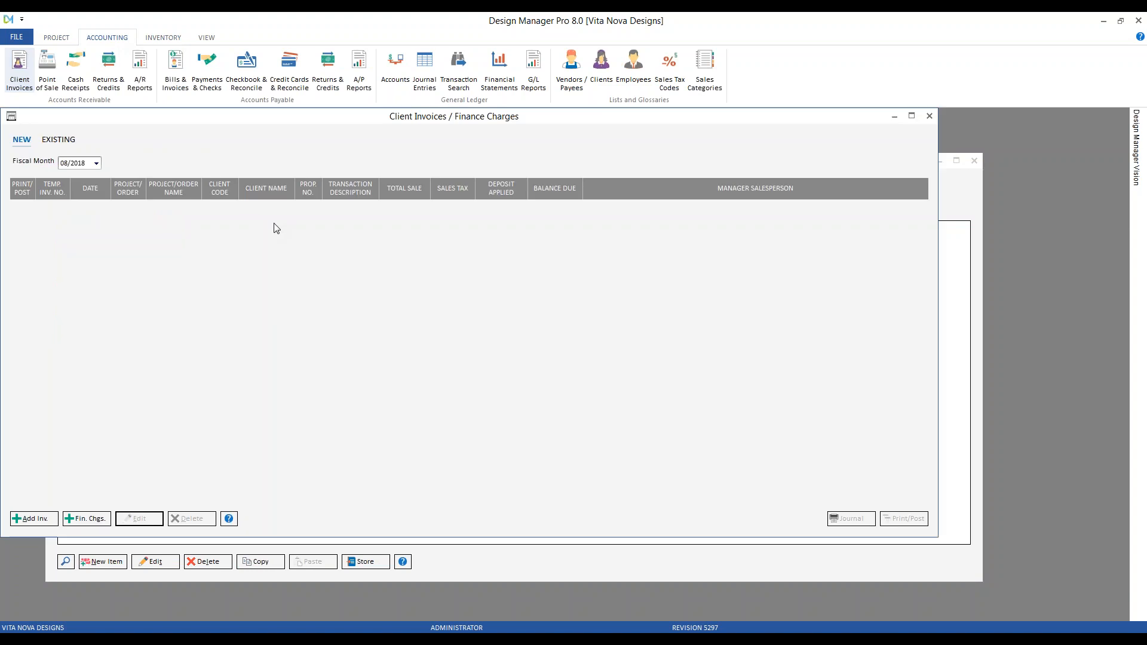
click(41, 521)
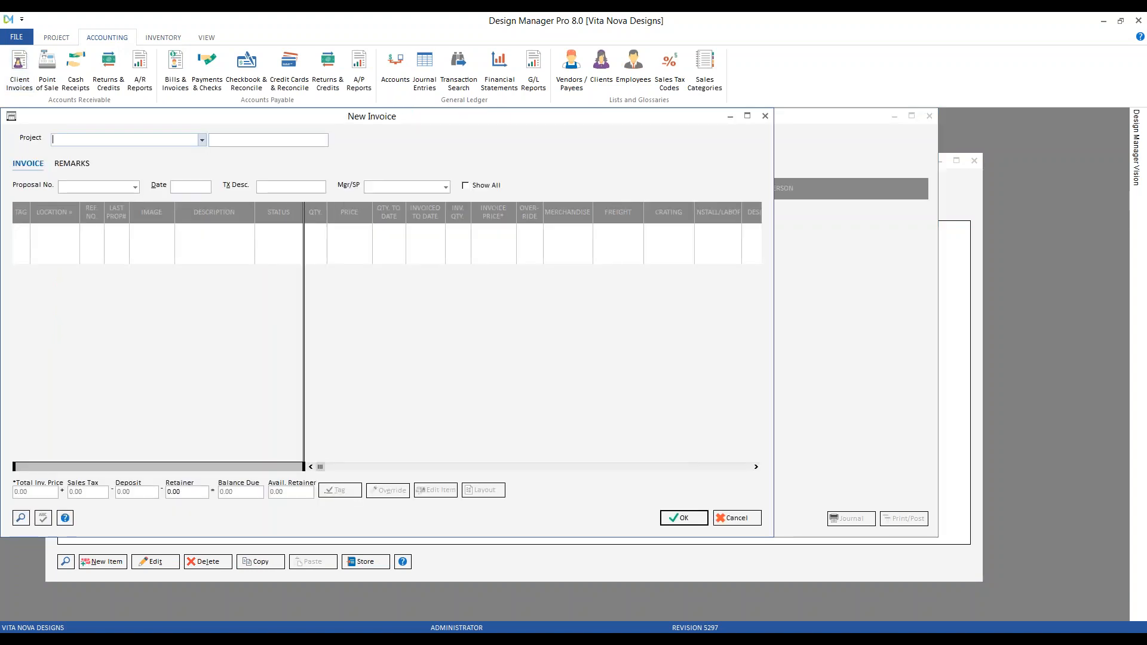
text(b)
key(Down)
key(Return)
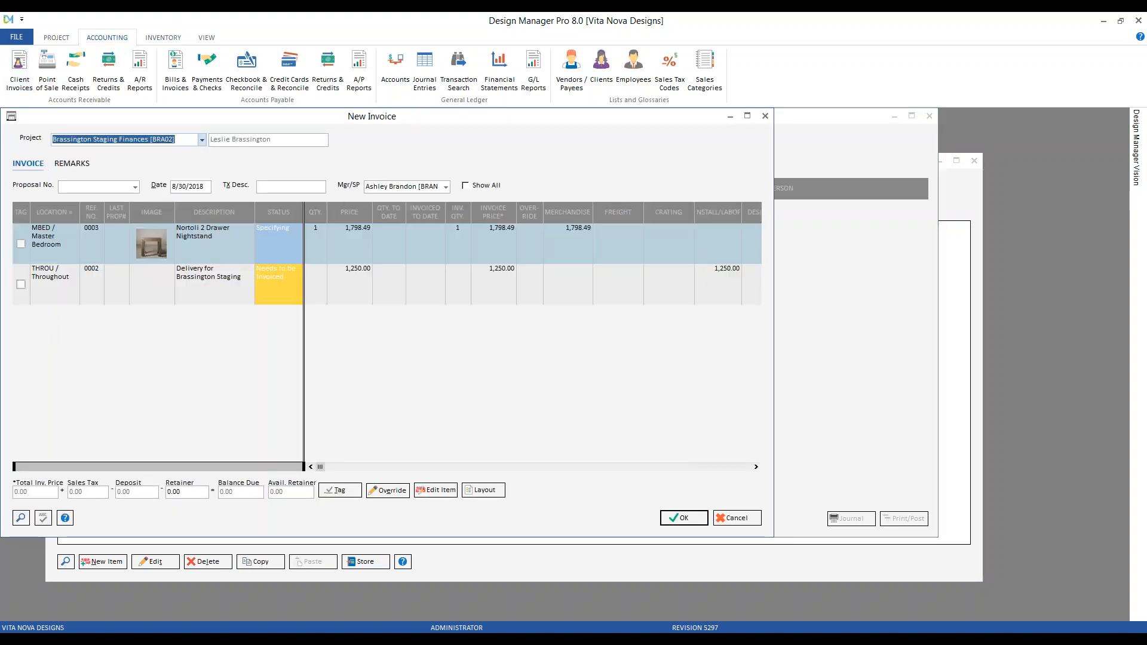
Step: Compare the nightstand and delivery lines available for invoicing, discard the new invoice, and close the client invoices and specifications windows
click(205, 284)
click(208, 243)
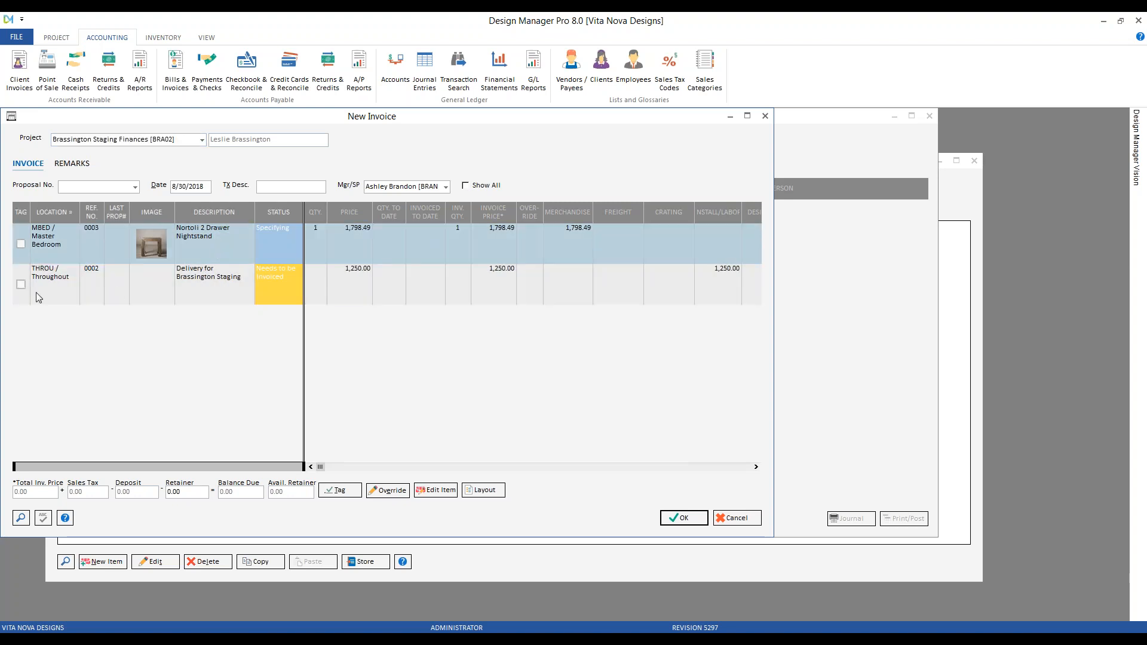
click(195, 295)
click(210, 248)
click(747, 521)
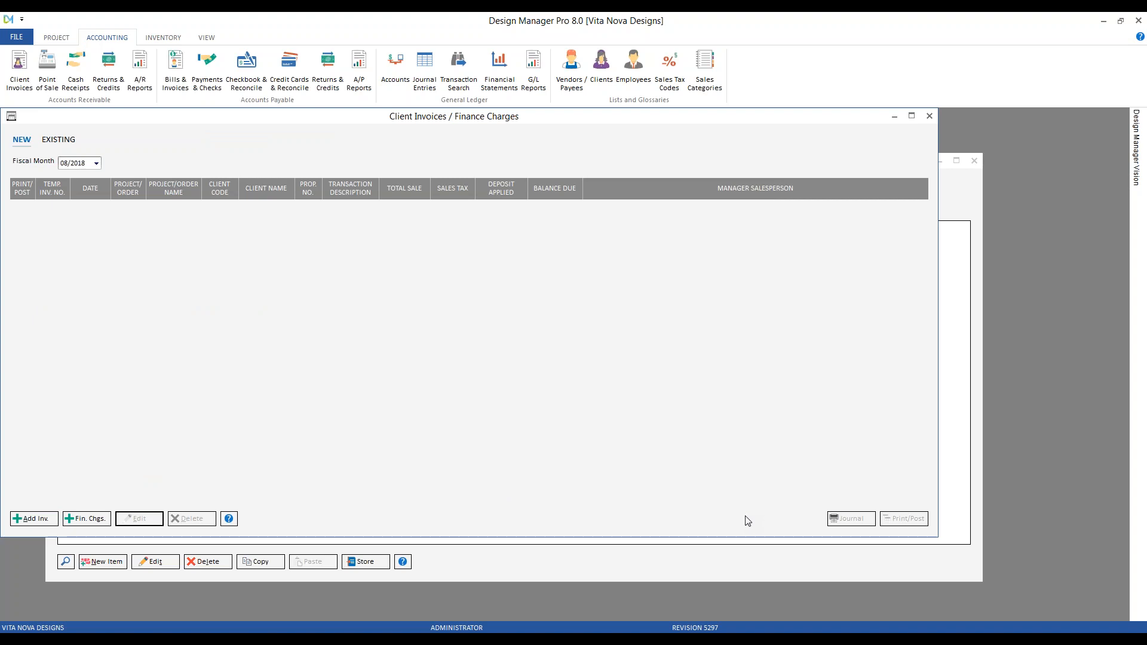
click(929, 116)
click(973, 160)
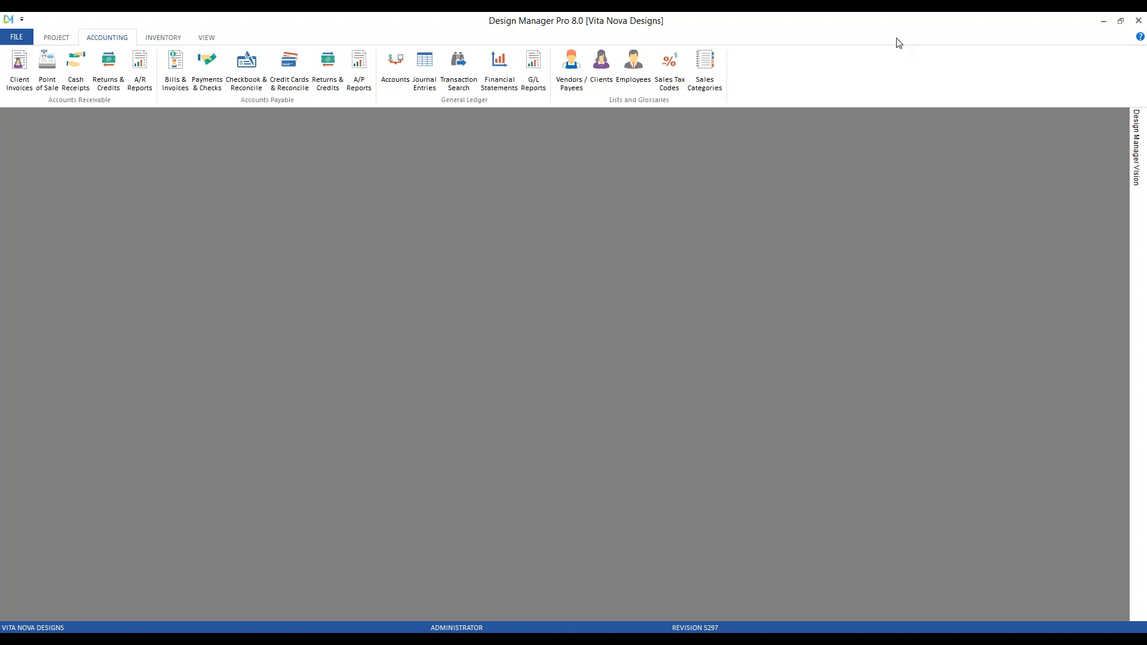
Step: Open the project specifications window and load the active items of project BRA01
click(58, 38)
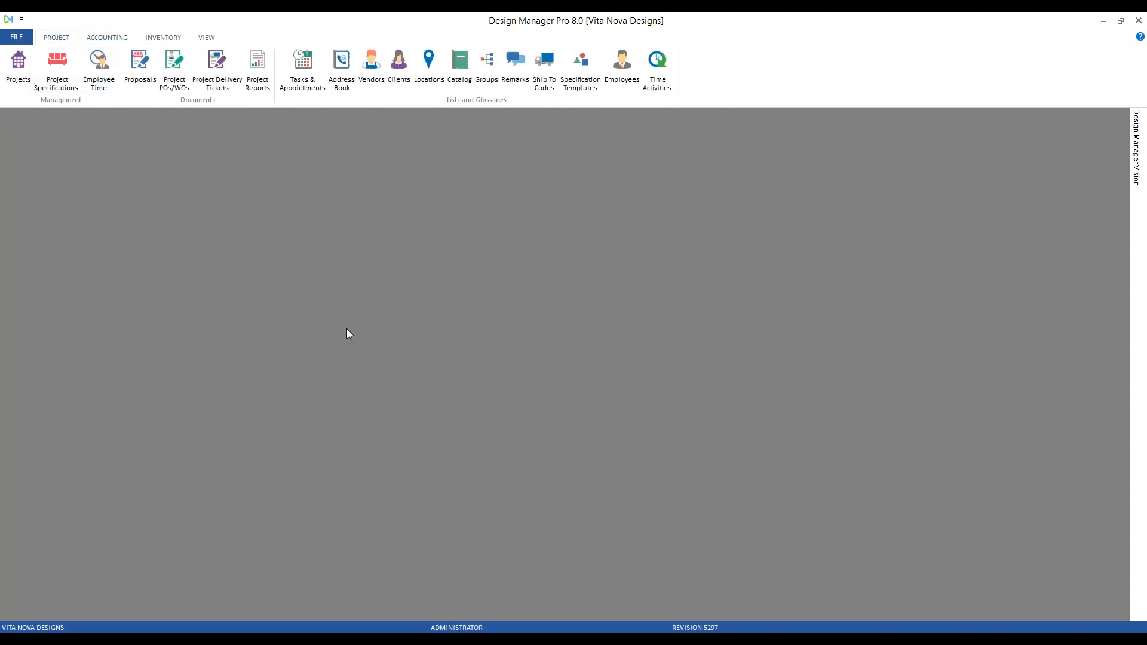
click(57, 66)
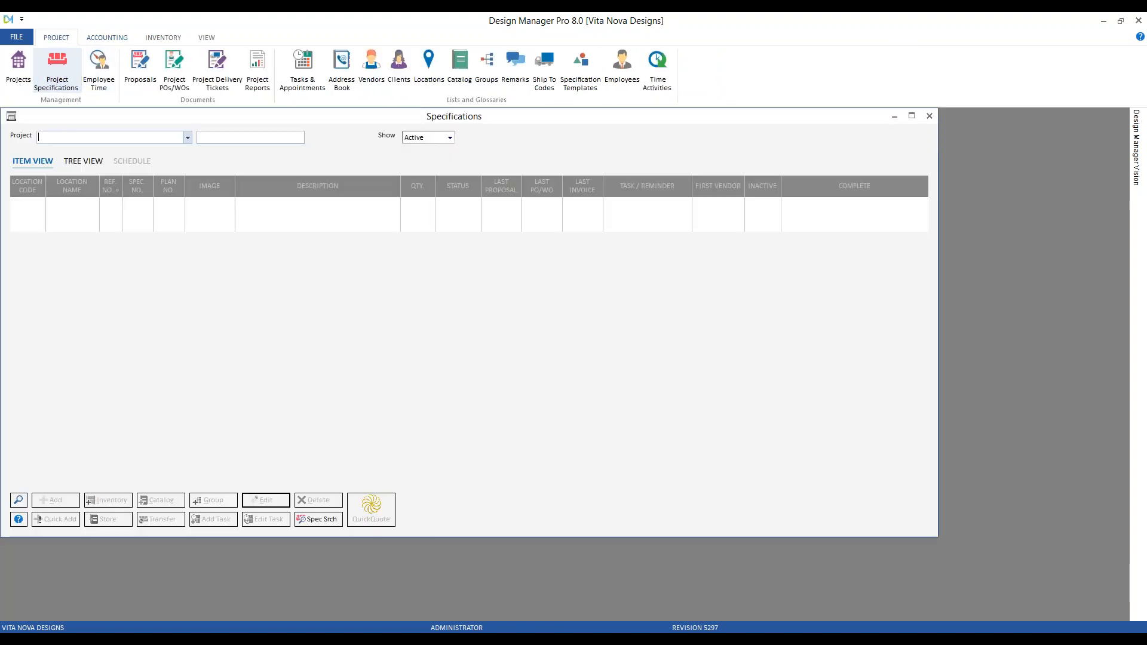
text(b)
key(Down)
key(Down)
key(Return)
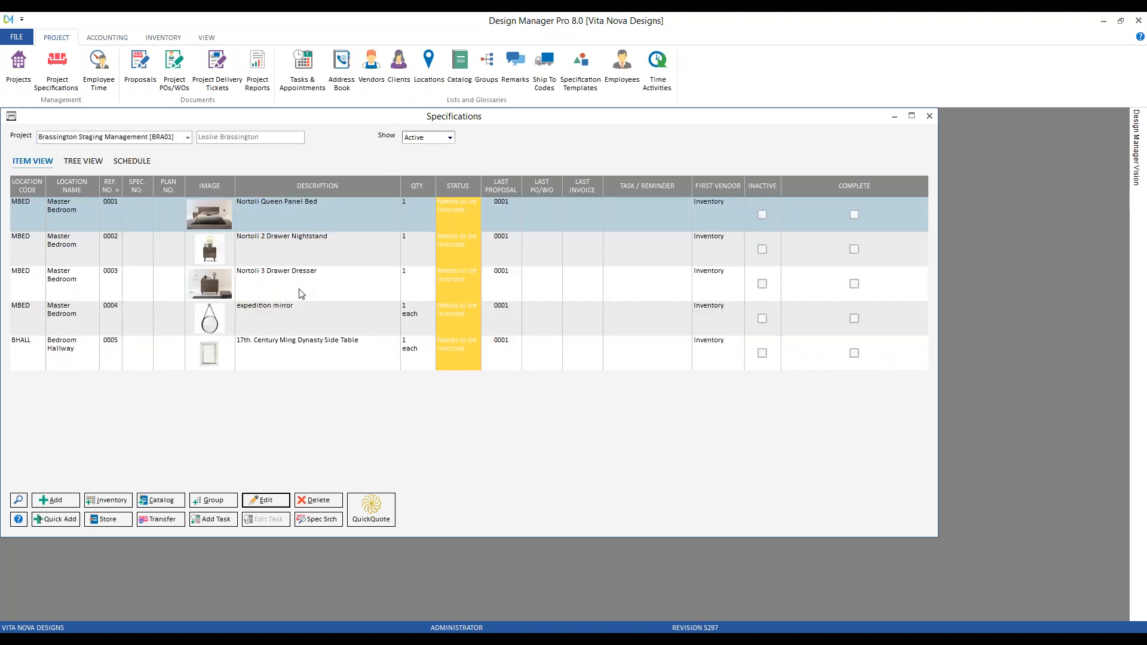
Step: Uncommit the inventory from the Nortoli Queen Panel Bed's merchandise component in BRA01, and save the component and the item
double_click(292, 216)
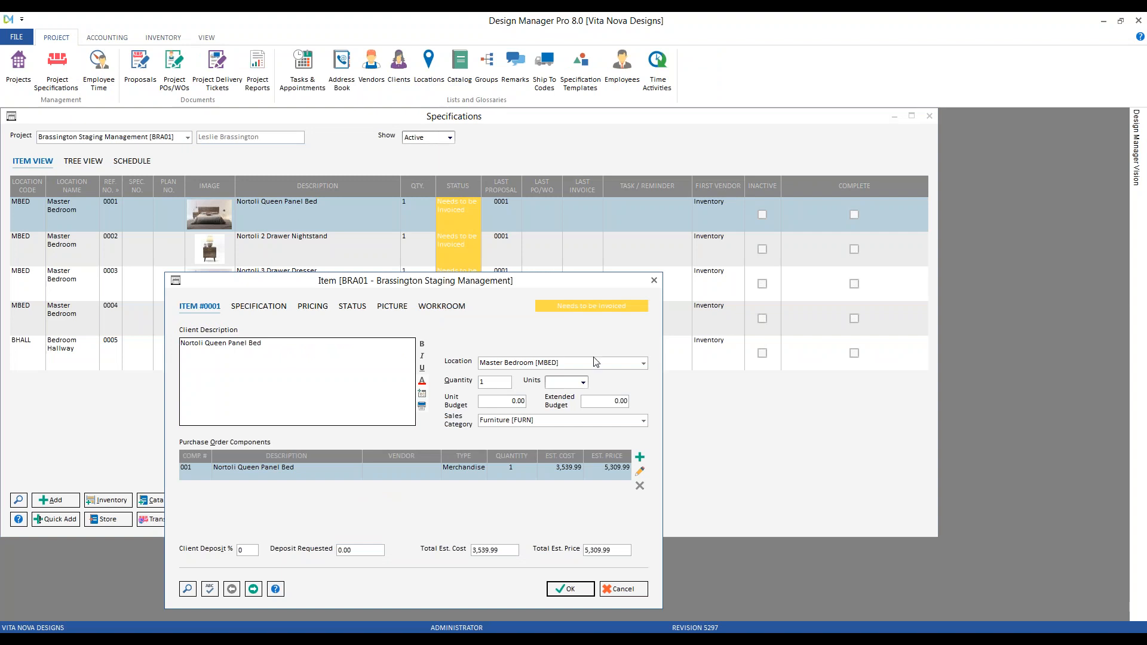
click(640, 471)
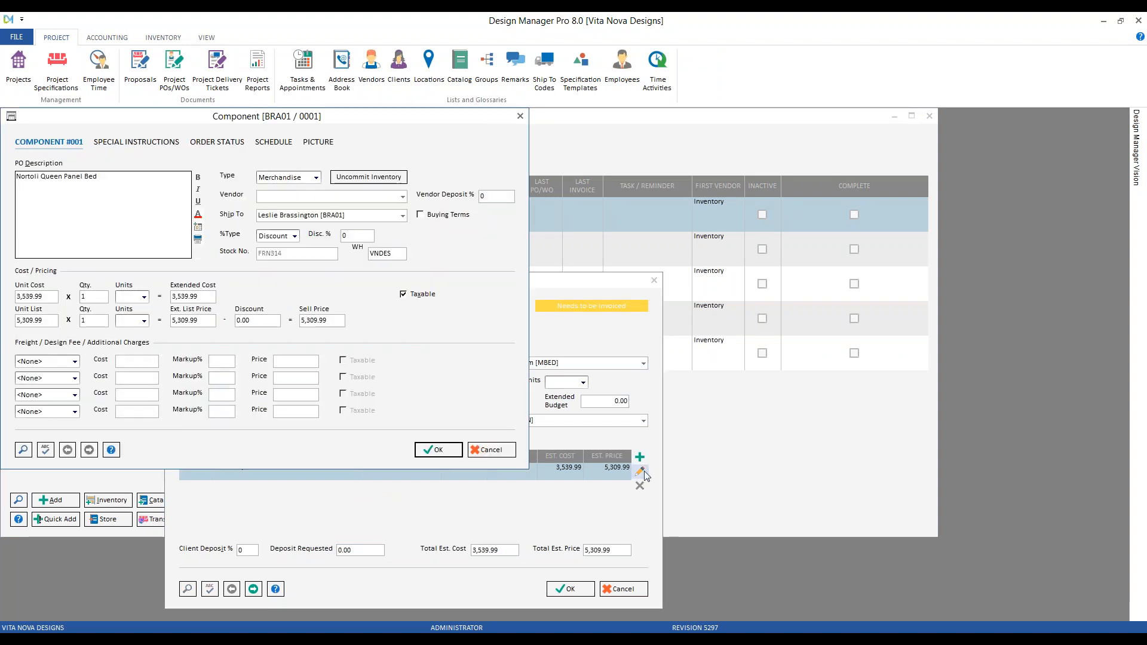
click(391, 175)
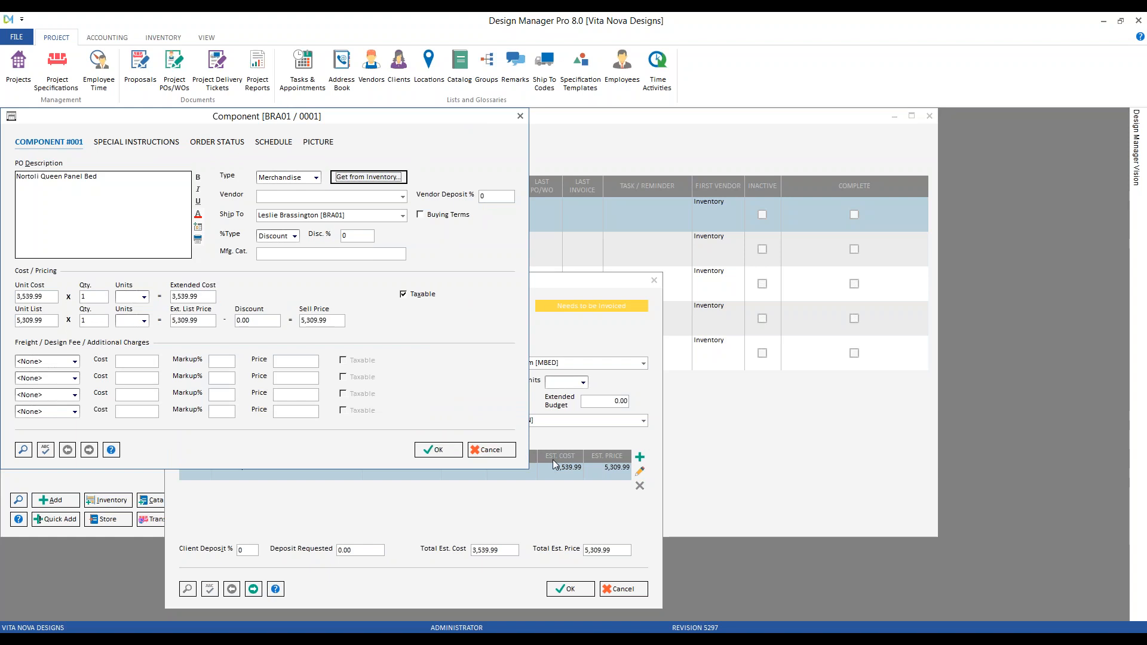
click(438, 450)
click(577, 591)
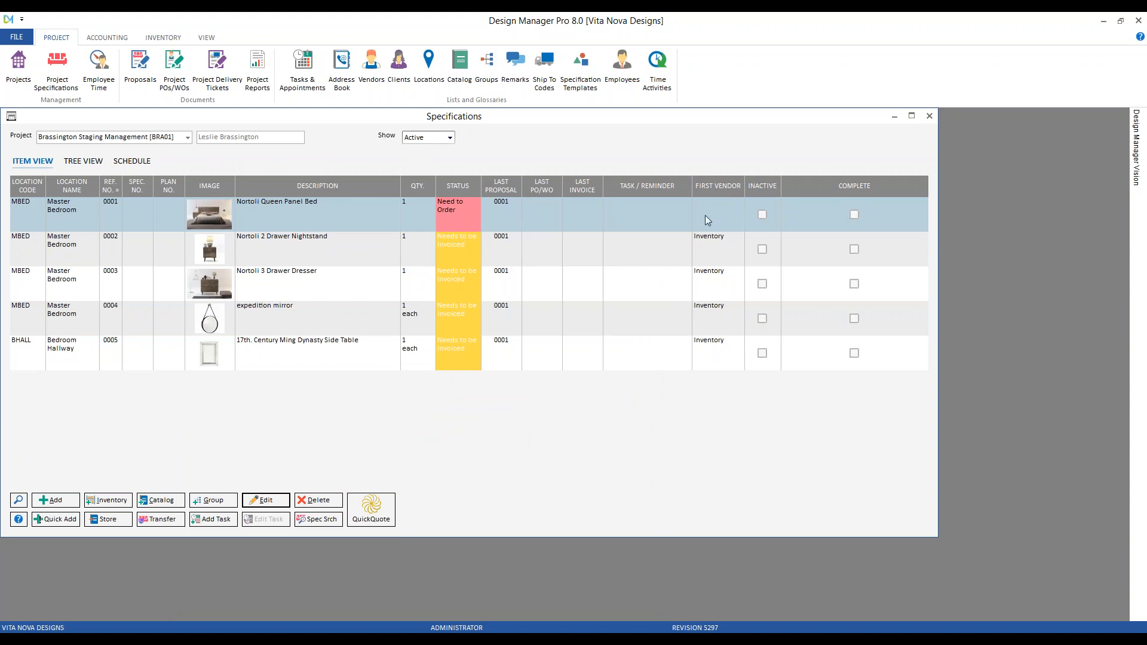
Step: Find the Nortoli Queen Panel Bed (FRN314) in the inventory stock item glossary
click(163, 37)
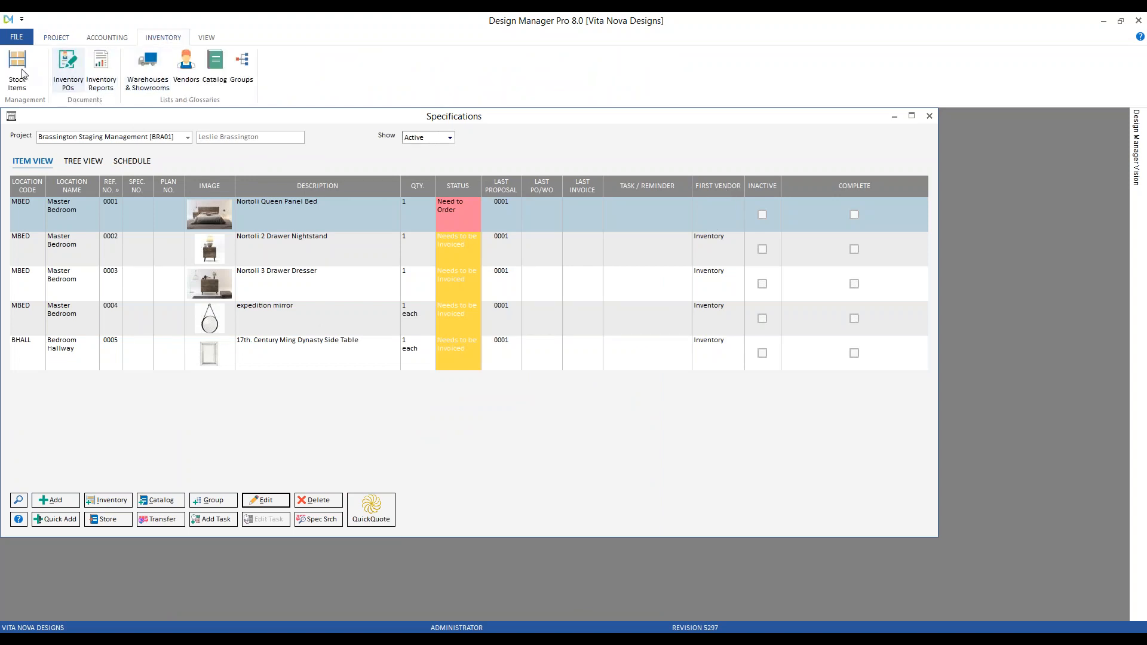
click(21, 74)
mouse_move(192, 176)
mouse_down()
mouse_move(194, 211)
mouse_move(198, 188)
mouse_up()
click(435, 362)
scroll(504, 498, down, 2)
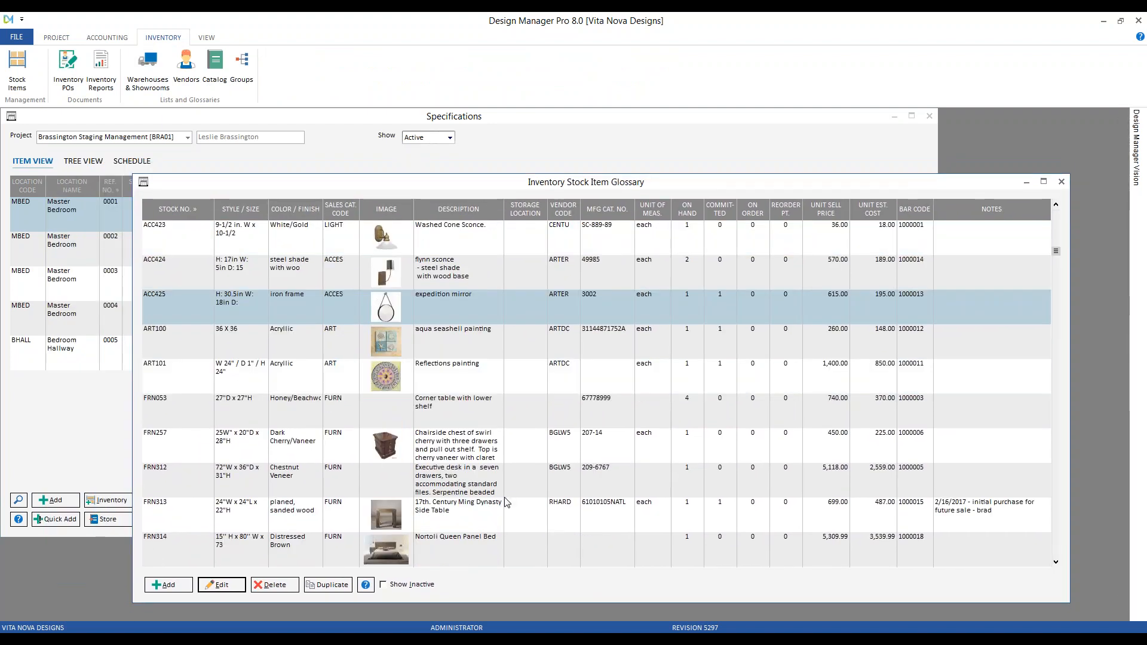
scroll(502, 501, down, 3)
click(486, 447)
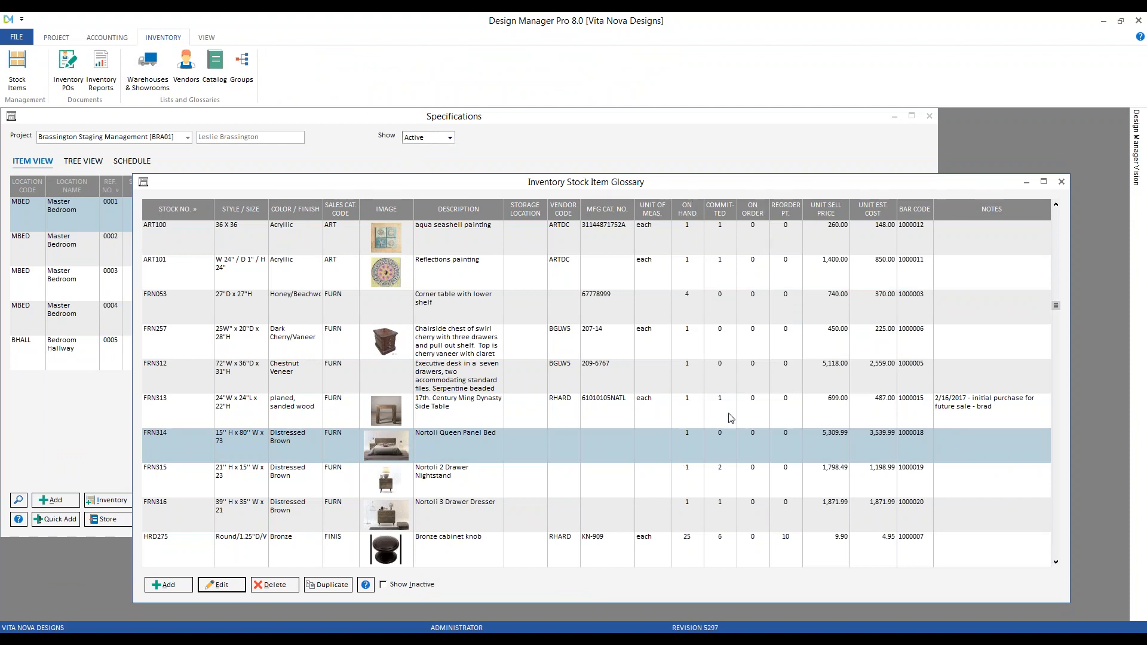
Step: Examine stock item FRN314's status and commitment transactions, including its removal from the BRA01 component, and close the item without changes
double_click(638, 449)
click(166, 204)
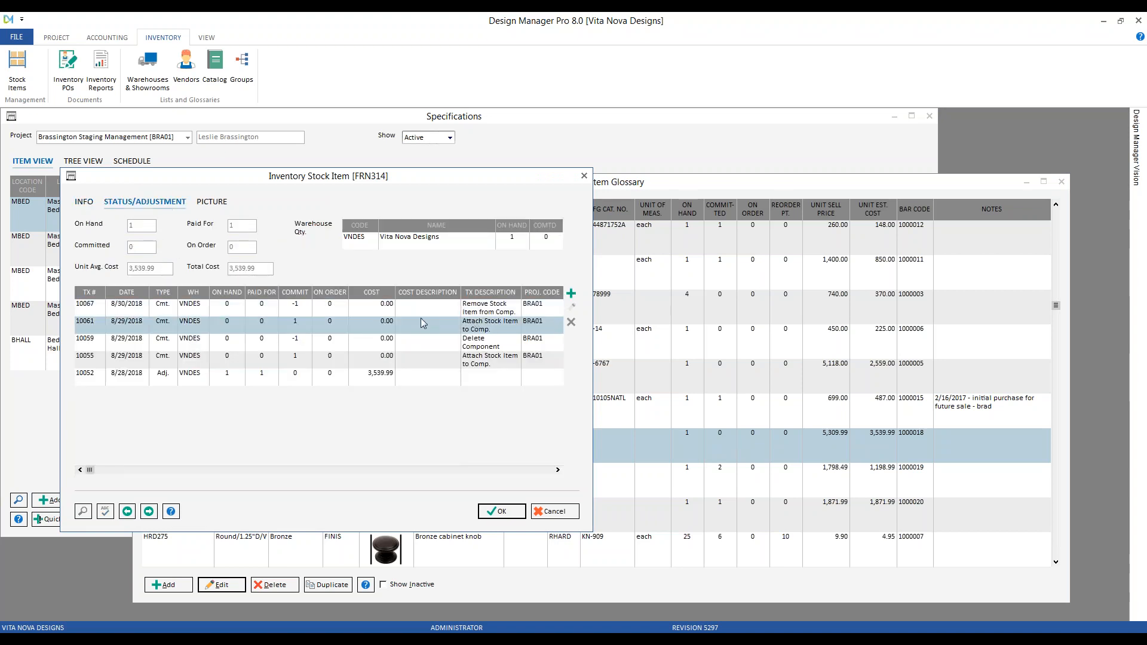
click(385, 305)
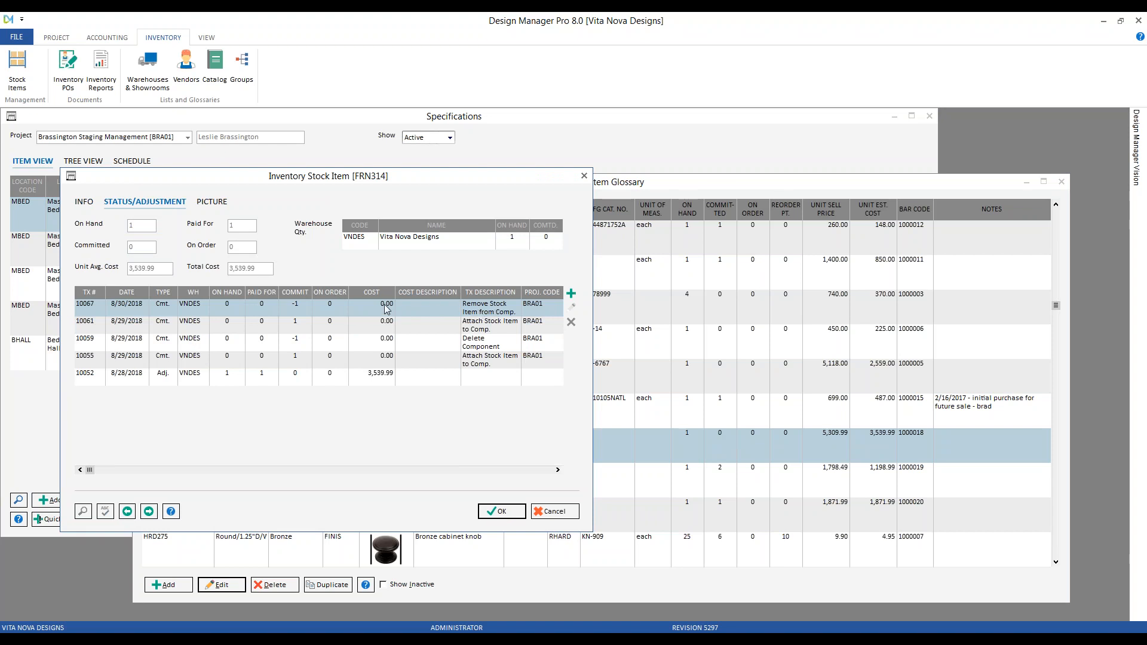
click(574, 517)
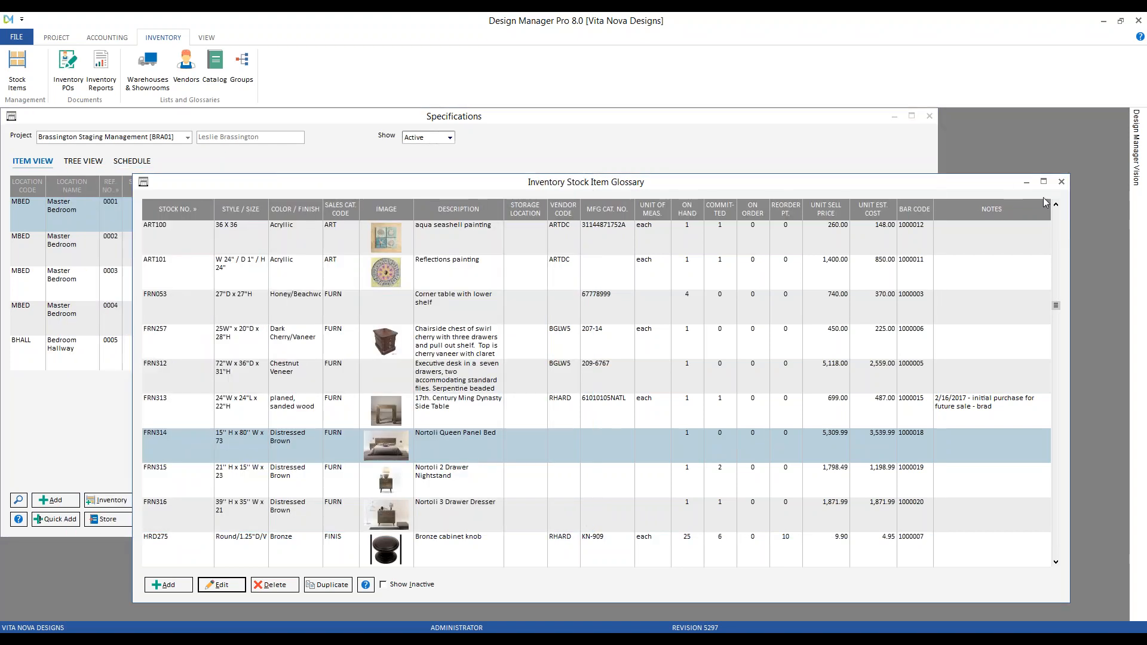
Step: Close the stock item glossary and review the nightstand, mirror and side table still staged in project BRA01
click(1062, 182)
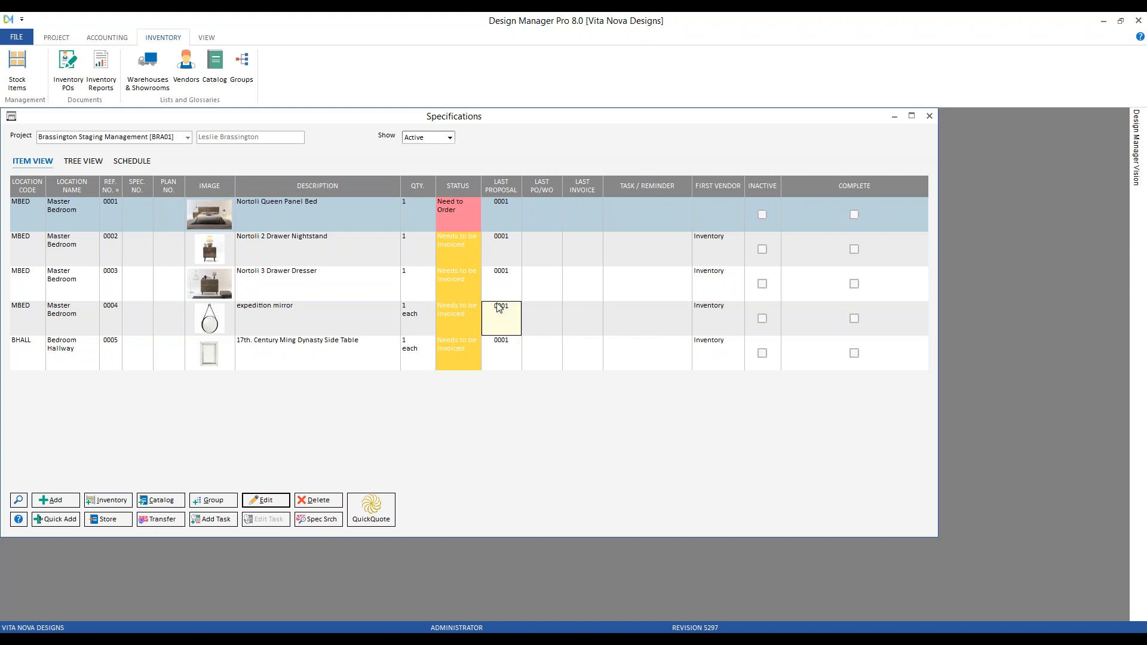
click(342, 241)
click(334, 303)
click(334, 345)
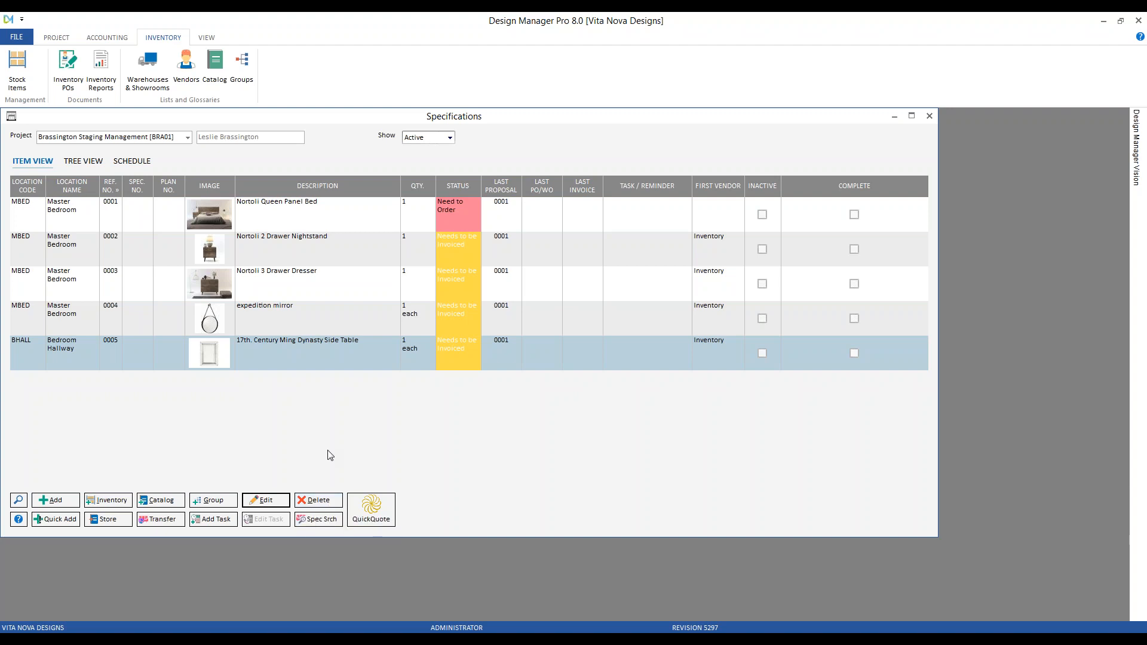
Step: View the list of open projects, and close both the list and the BRA01 specifications without changes
click(56, 37)
click(22, 63)
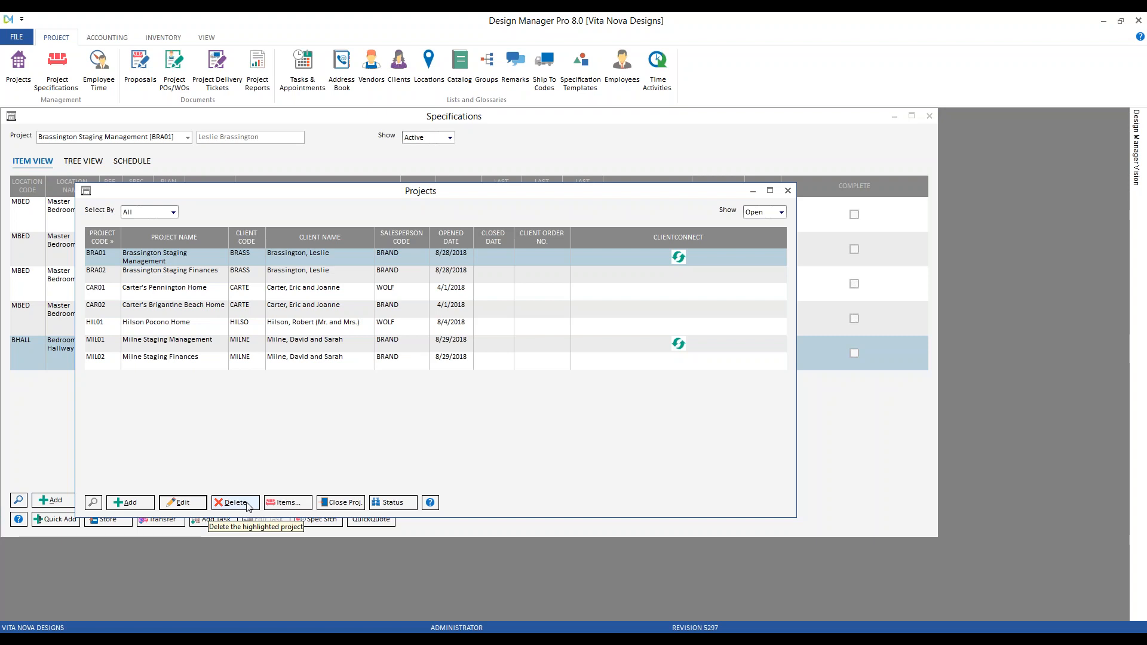
click(788, 191)
click(929, 116)
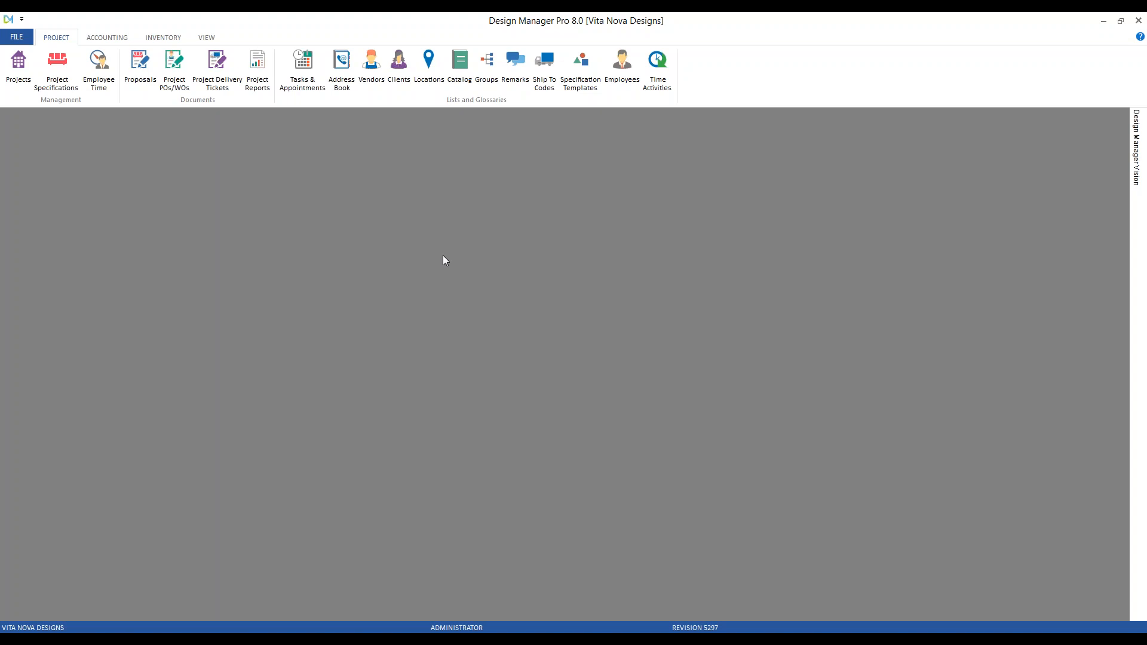
Step: Open the project specifications and load the active items of staging management project MIL01
click(57, 71)
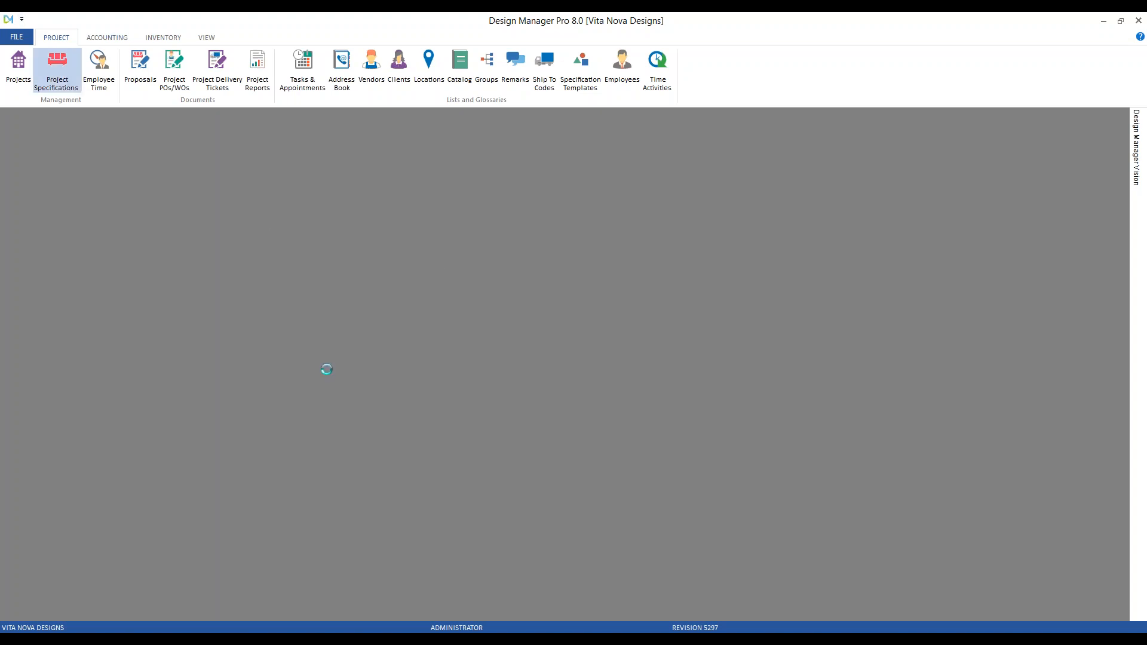
click(198, 144)
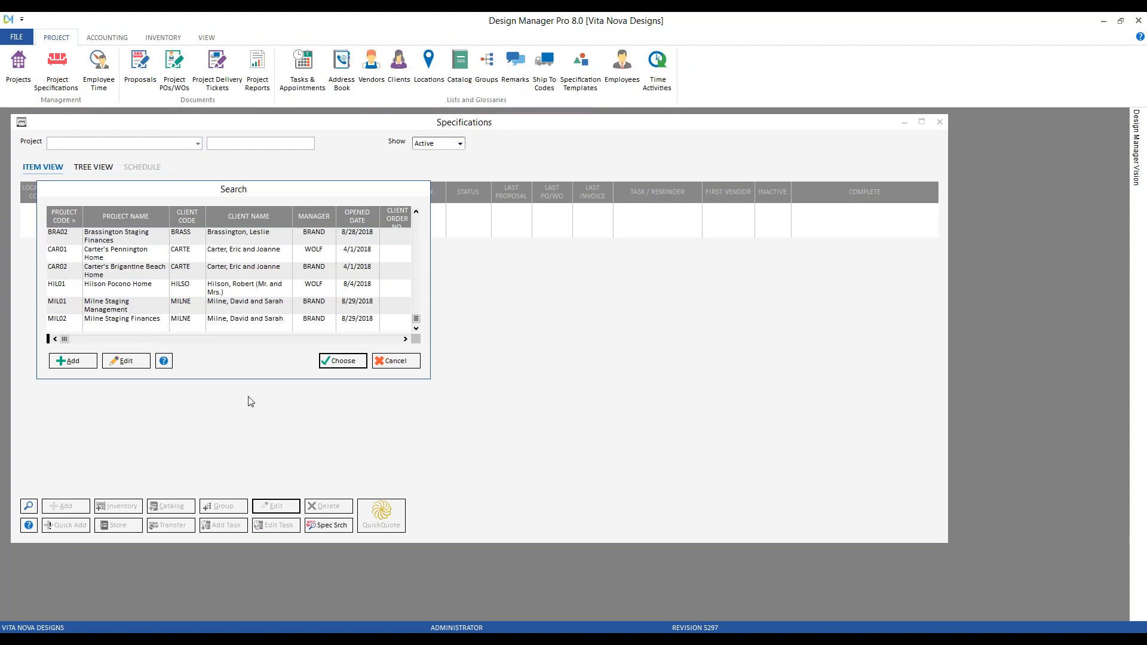
click(345, 361)
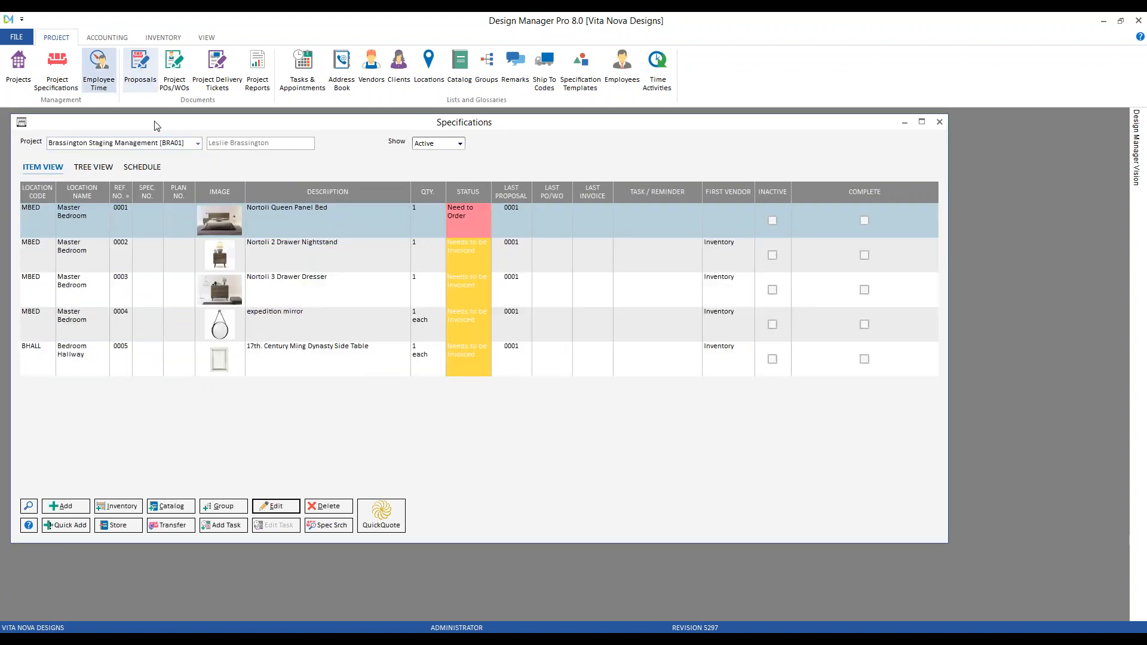
click(199, 144)
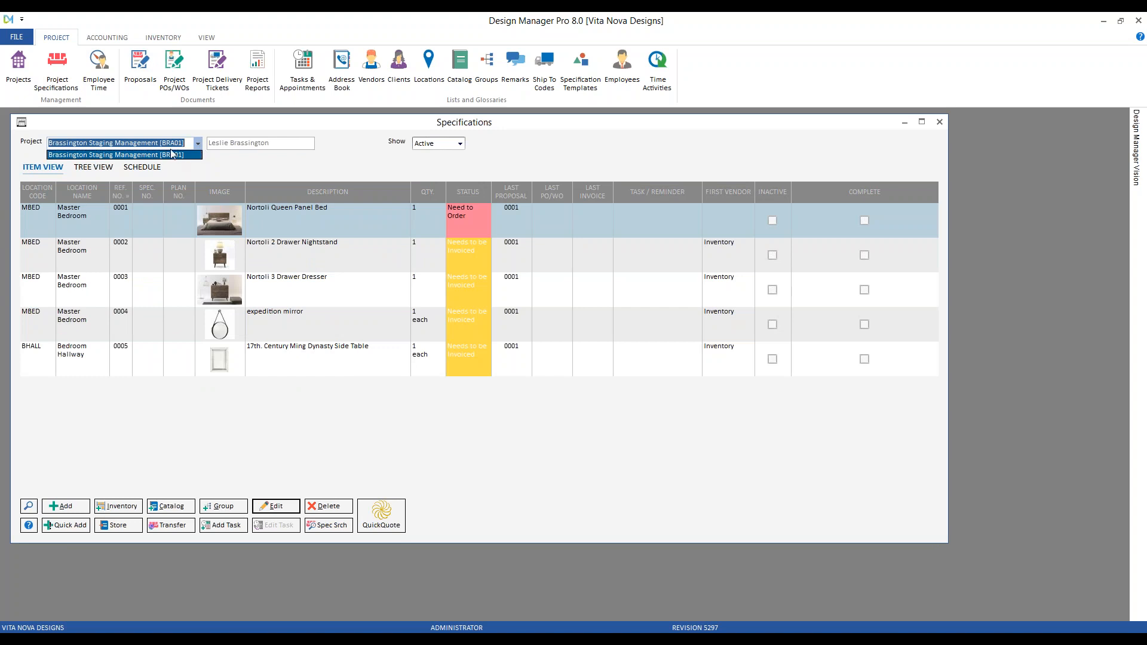
click(171, 154)
scroll(200, 262, down, 1)
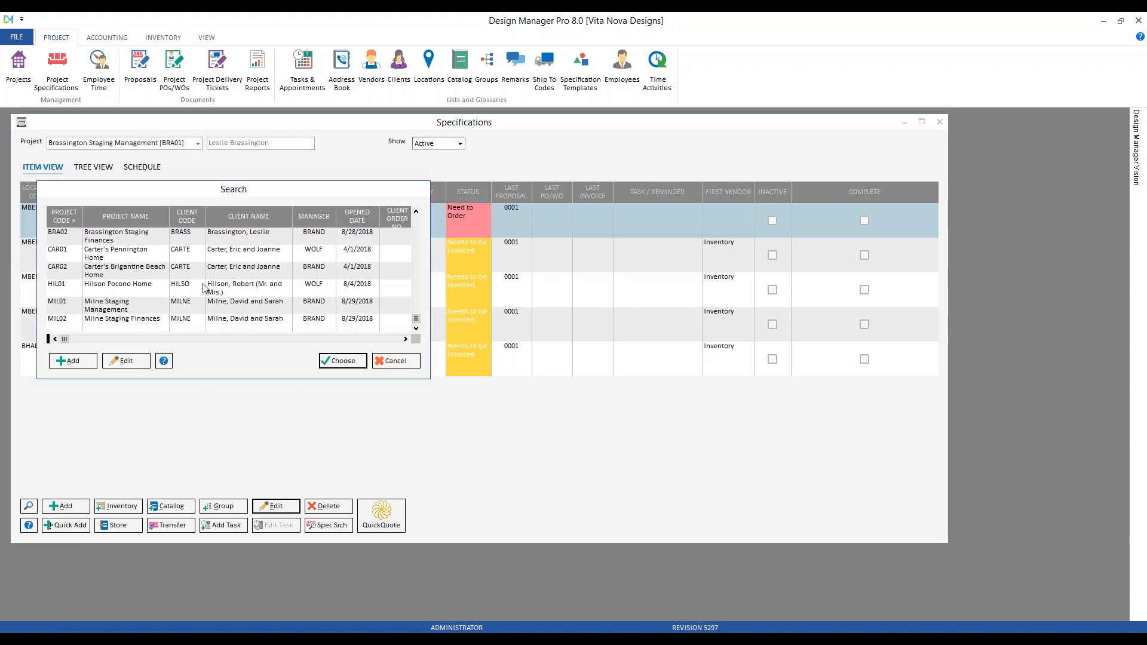
click(101, 307)
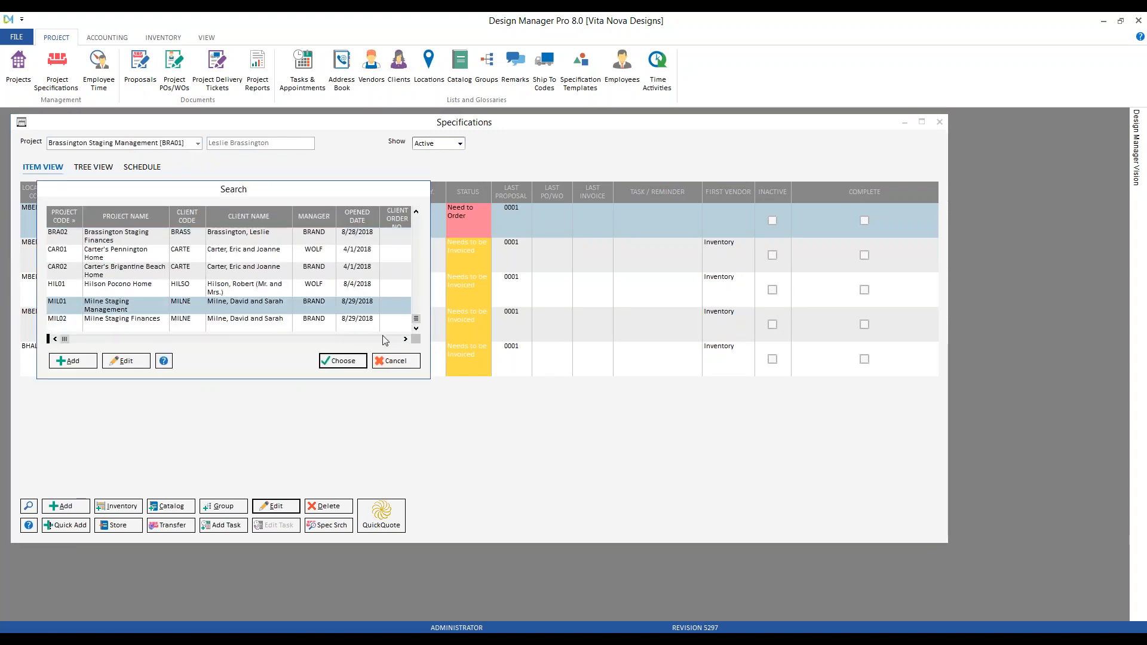
click(344, 361)
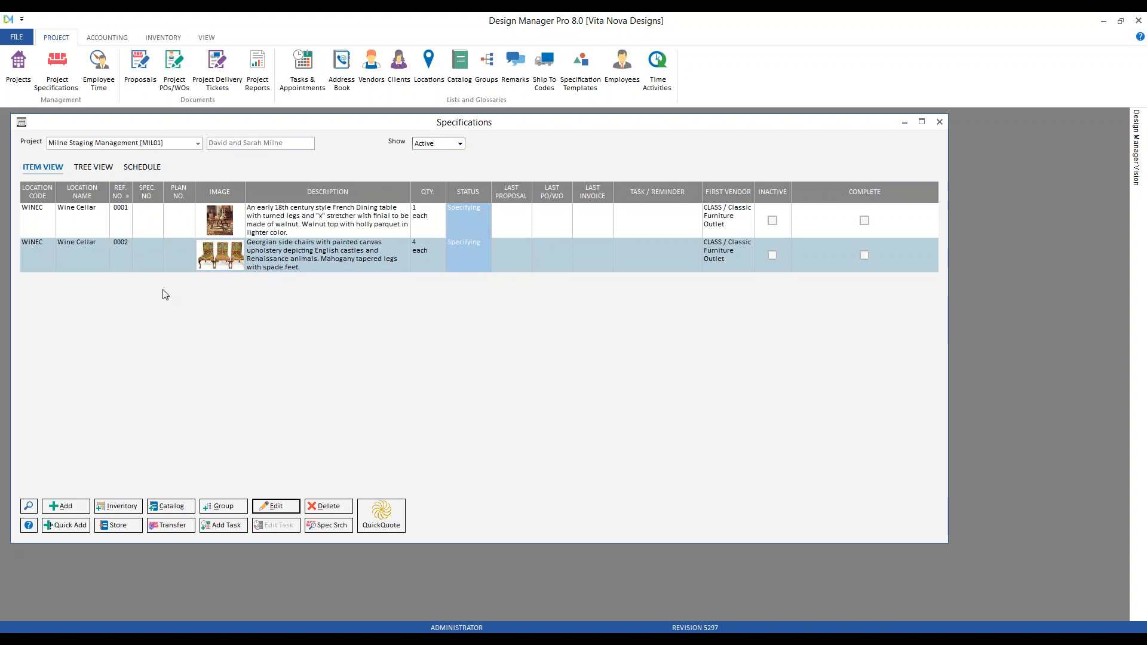
Step: Examine the Georgian side chairs item and its purchase order component in MIL01, and close the item and specifications without changes
click(238, 217)
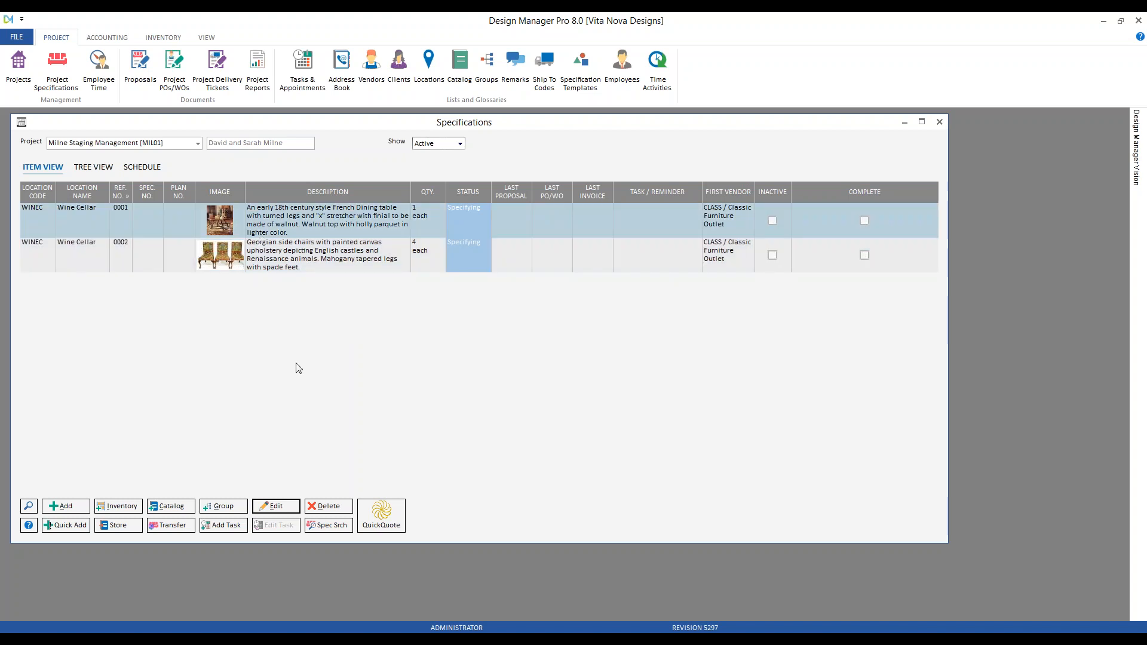
click(306, 269)
click(288, 507)
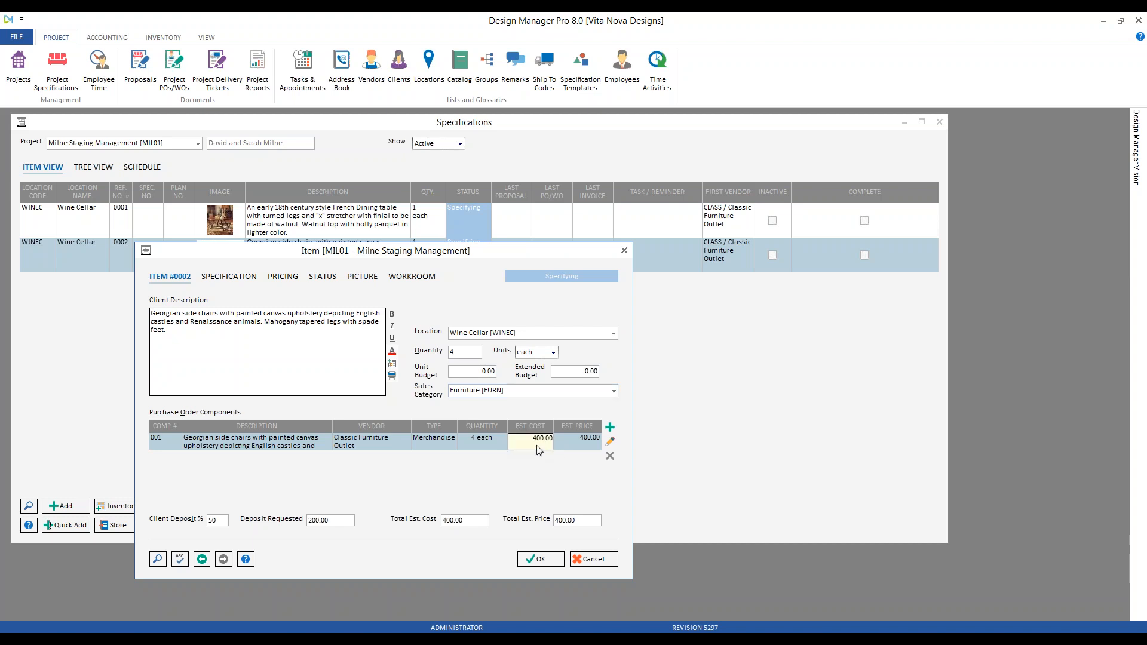
click(595, 559)
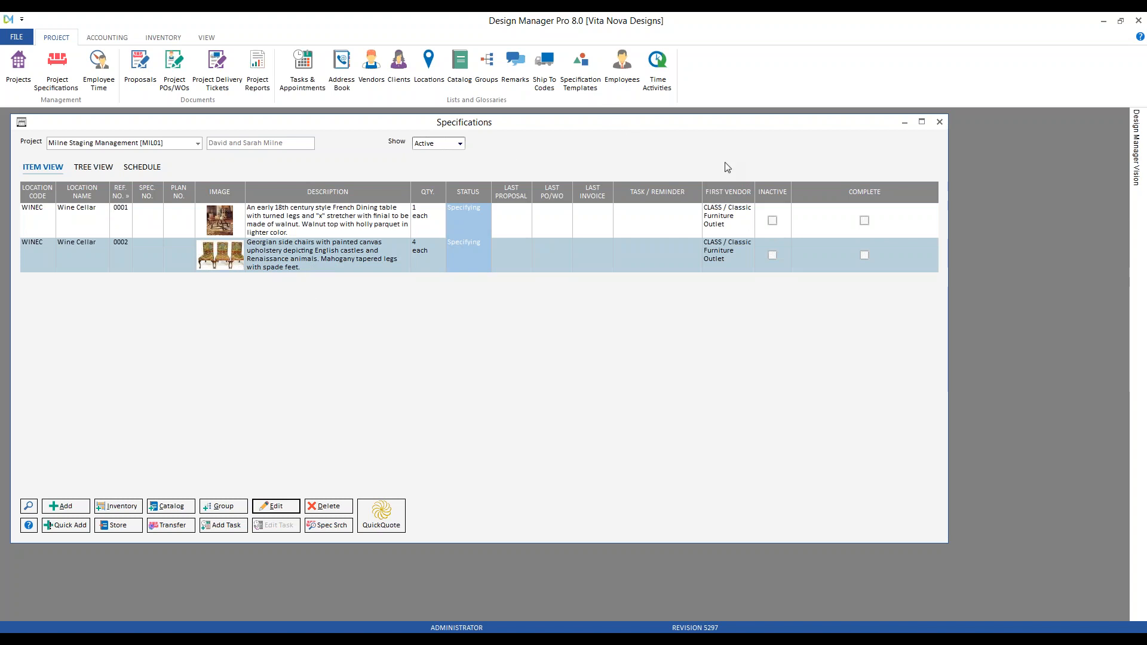
click(939, 122)
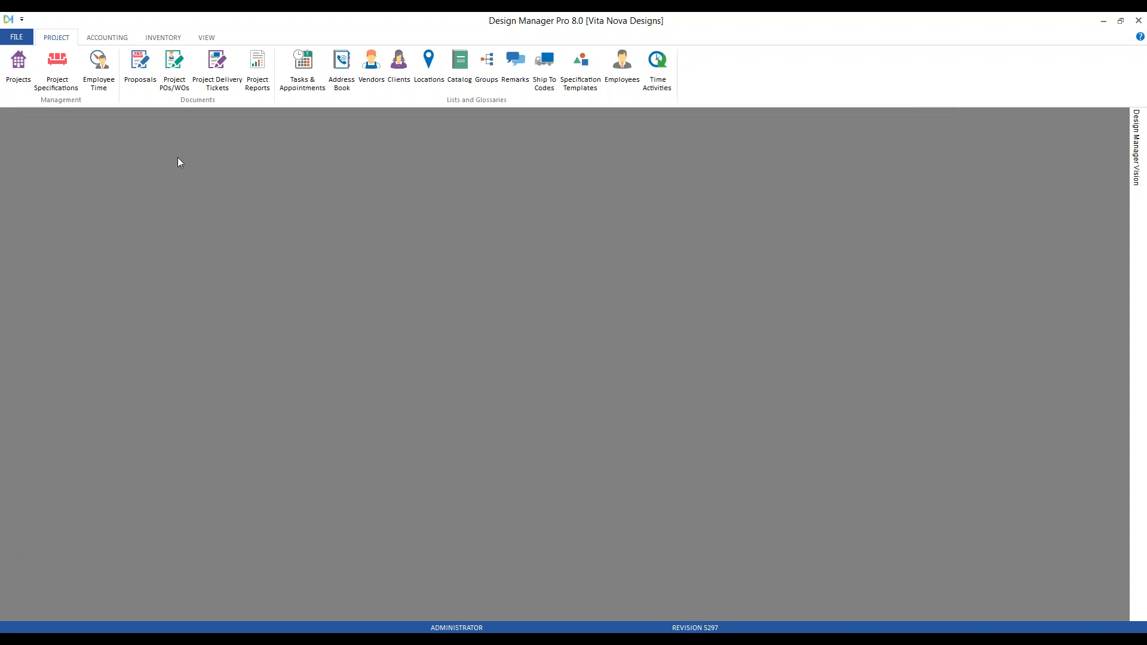
Step: Open the purchase and work orders and load those of project MIL01
click(175, 62)
drag(136, 115, 204, 166)
click(338, 213)
scroll(230, 352, down, 1)
click(401, 357)
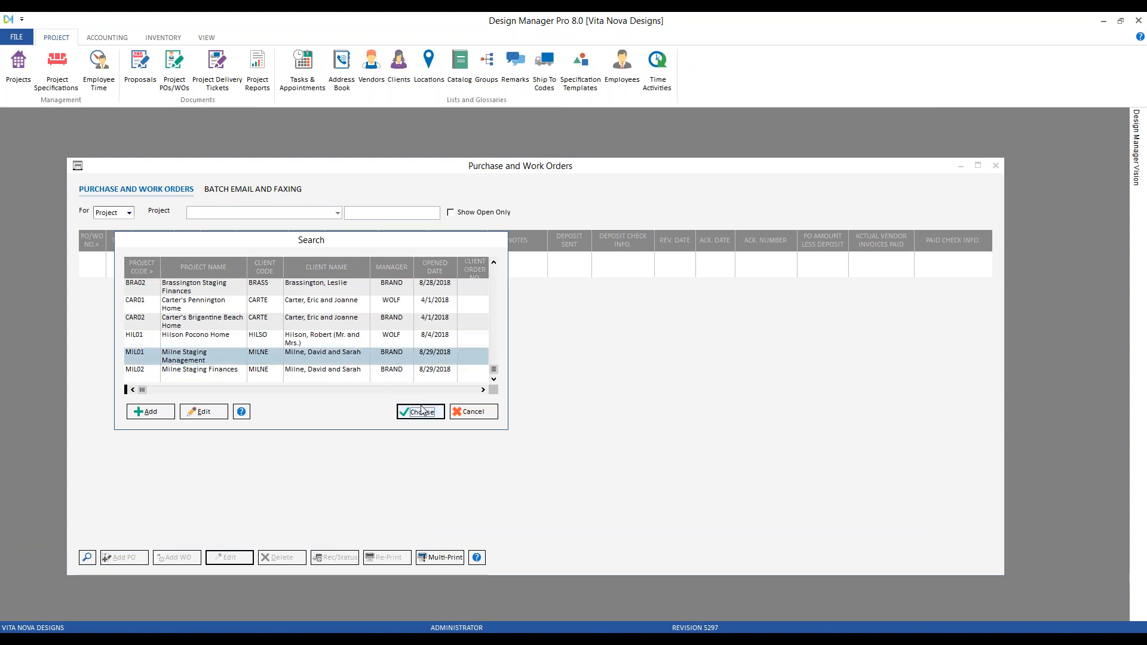
click(421, 411)
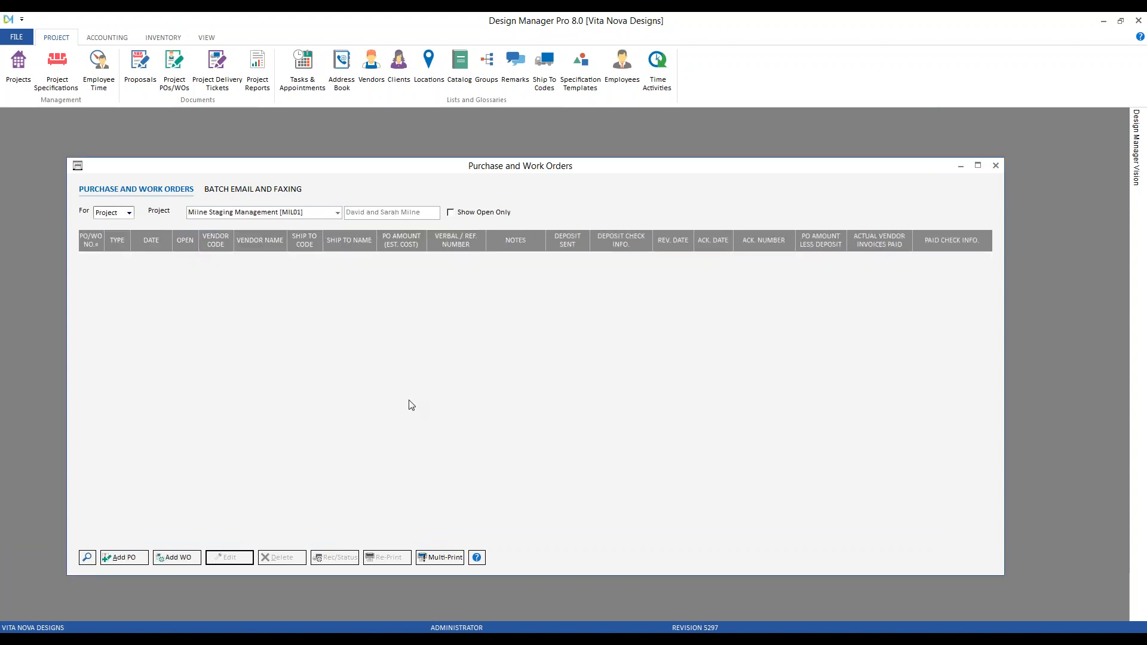
Step: Create a purchase order to Classic Furniture Outlet for the French dining table and the Georgian side chairs, and preview it
click(133, 559)
click(33, 213)
click(33, 255)
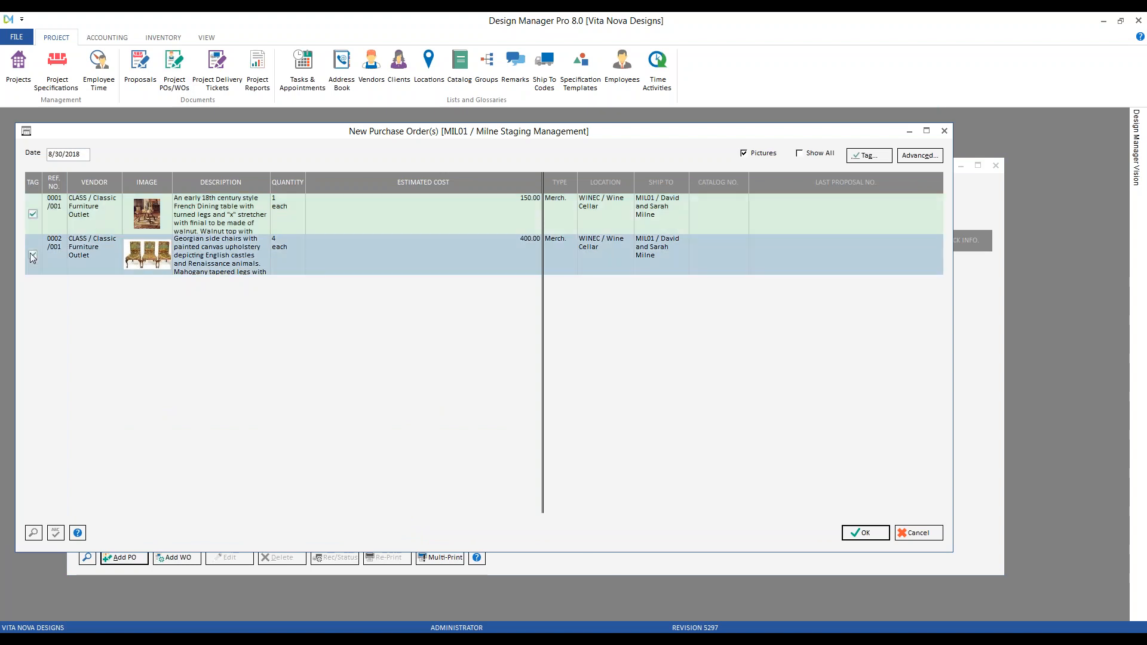
click(864, 532)
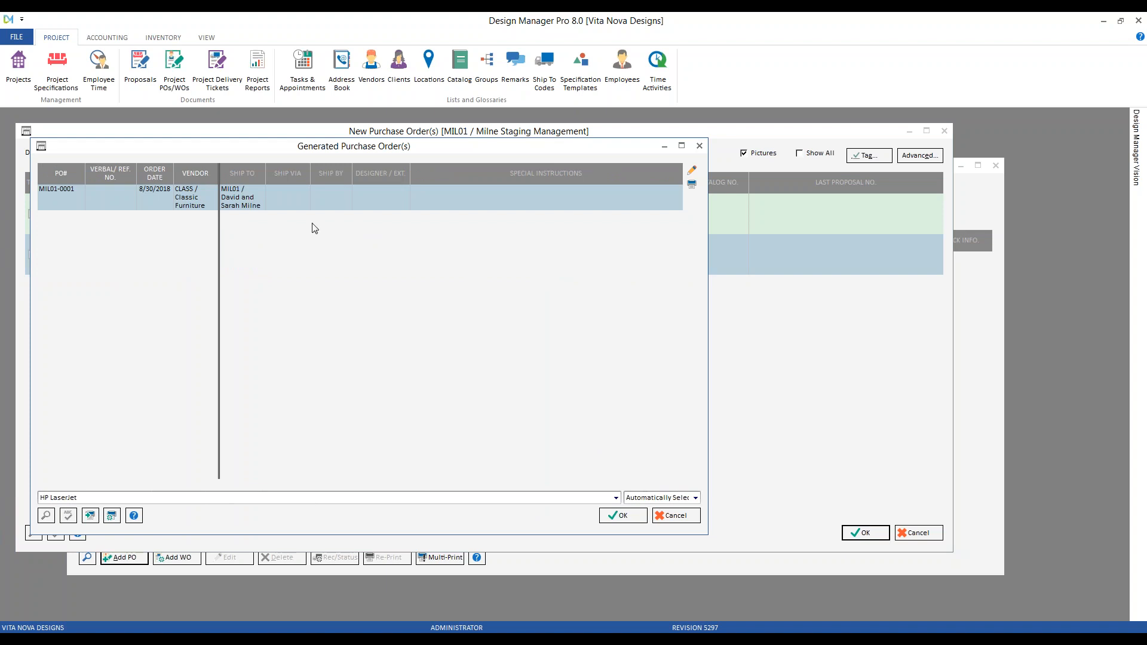
click(626, 518)
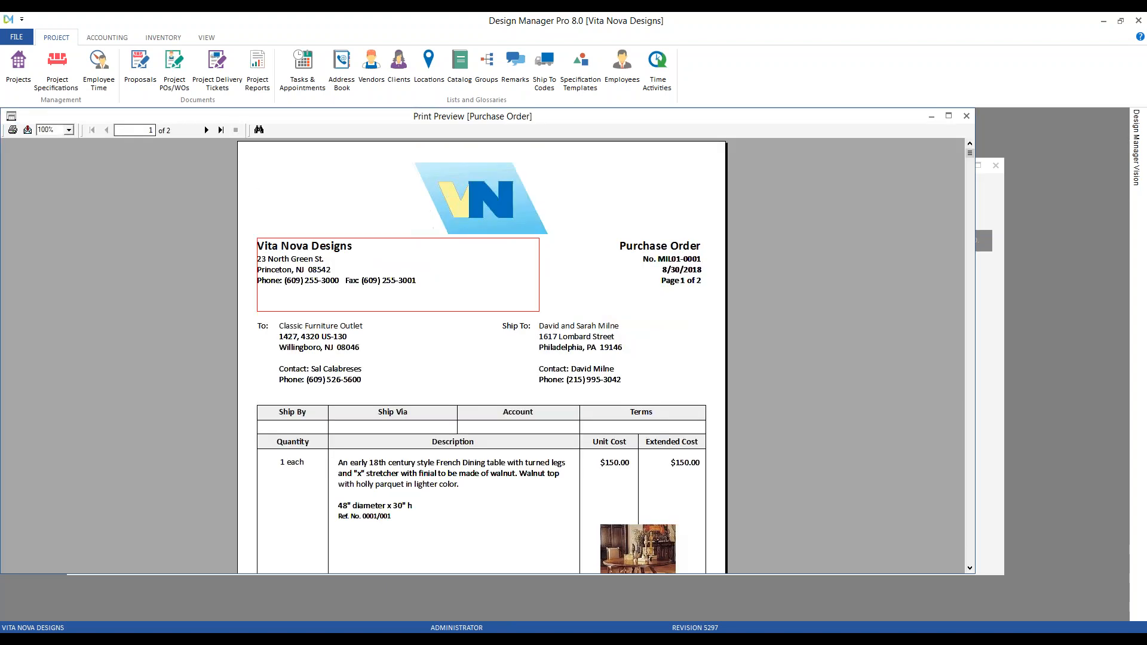
Step: Review the vendor, ship-to and item costs on the previewed purchase order, and close the preview and the purchase orders window
scroll(407, 301, down, 2)
scroll(408, 310, down, 1)
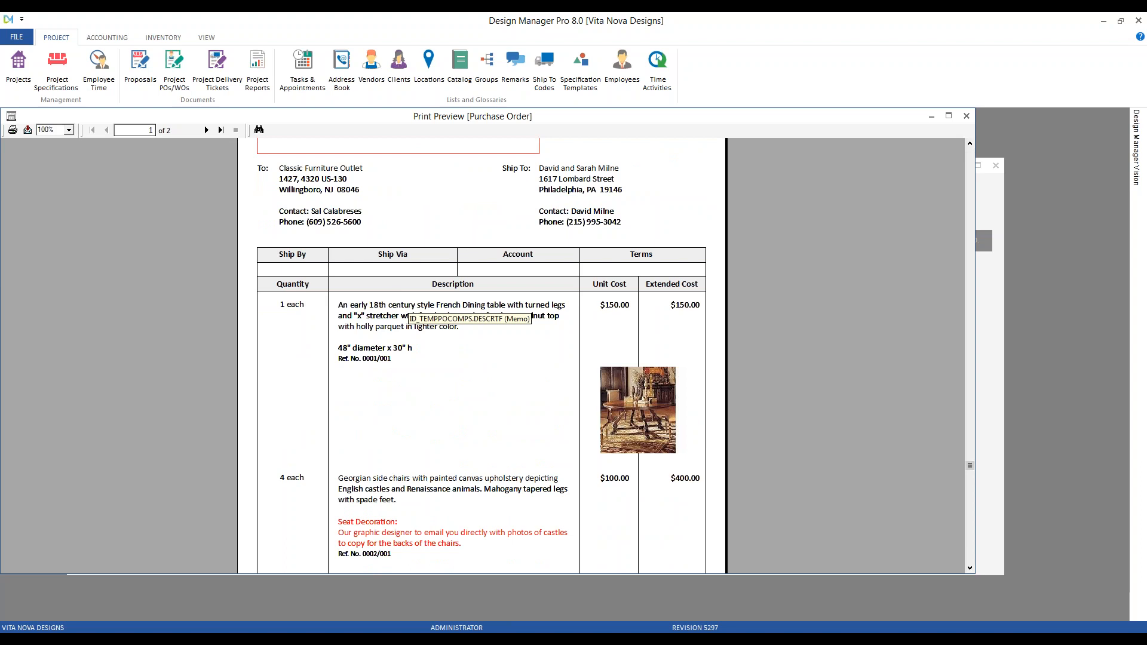
scroll(407, 311, up, 4)
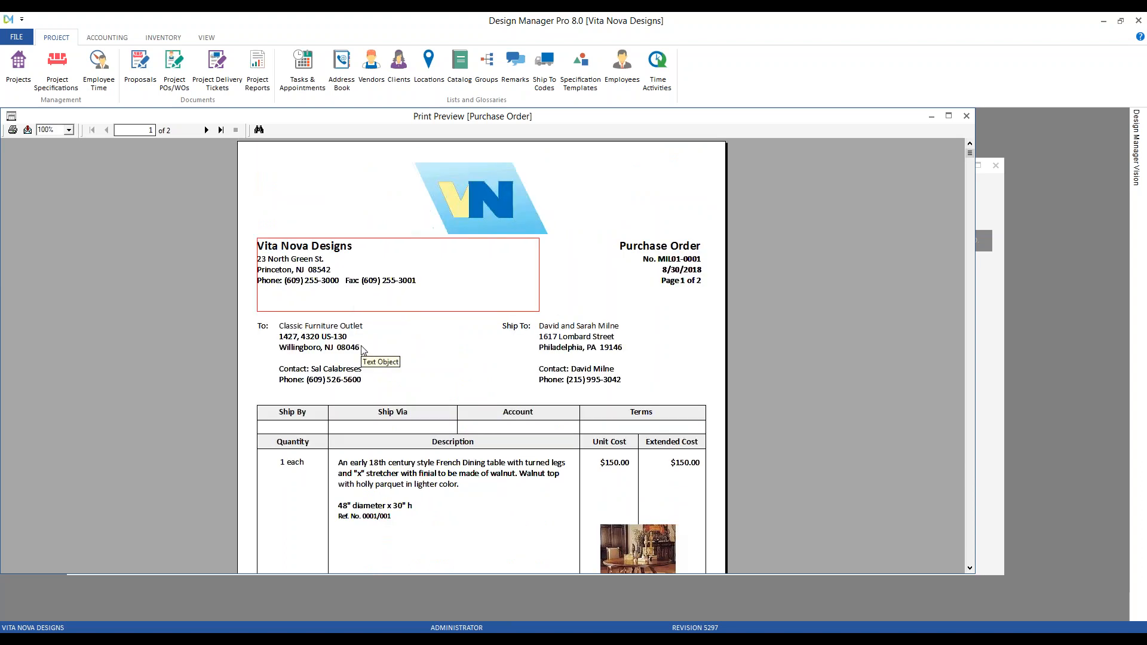
click(966, 116)
click(545, 358)
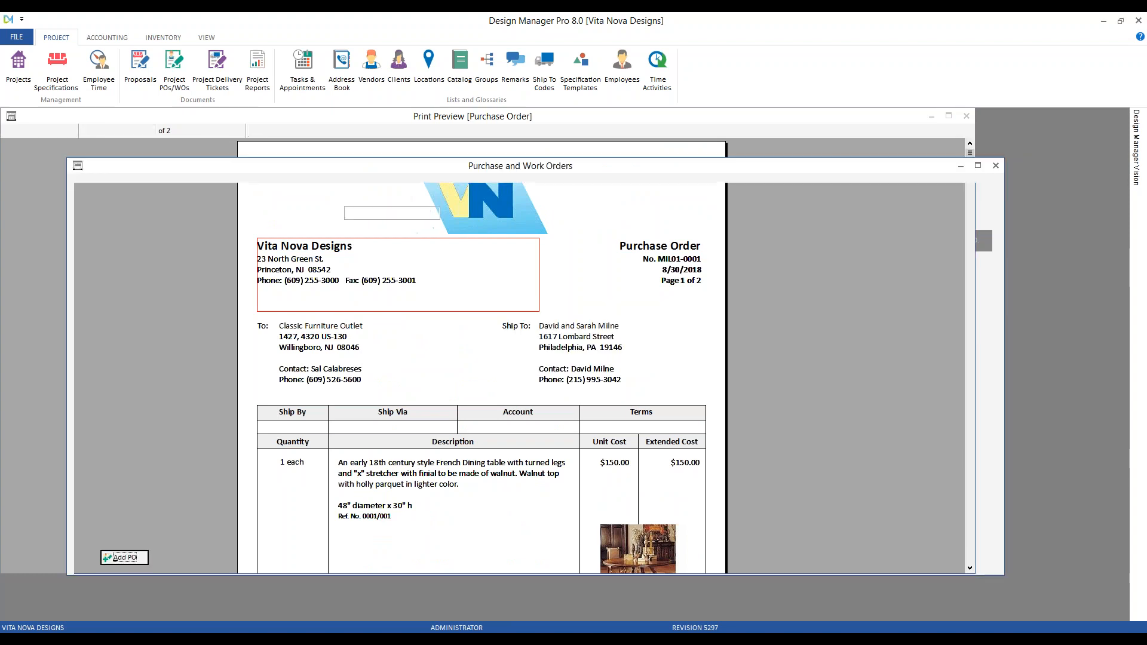
click(995, 166)
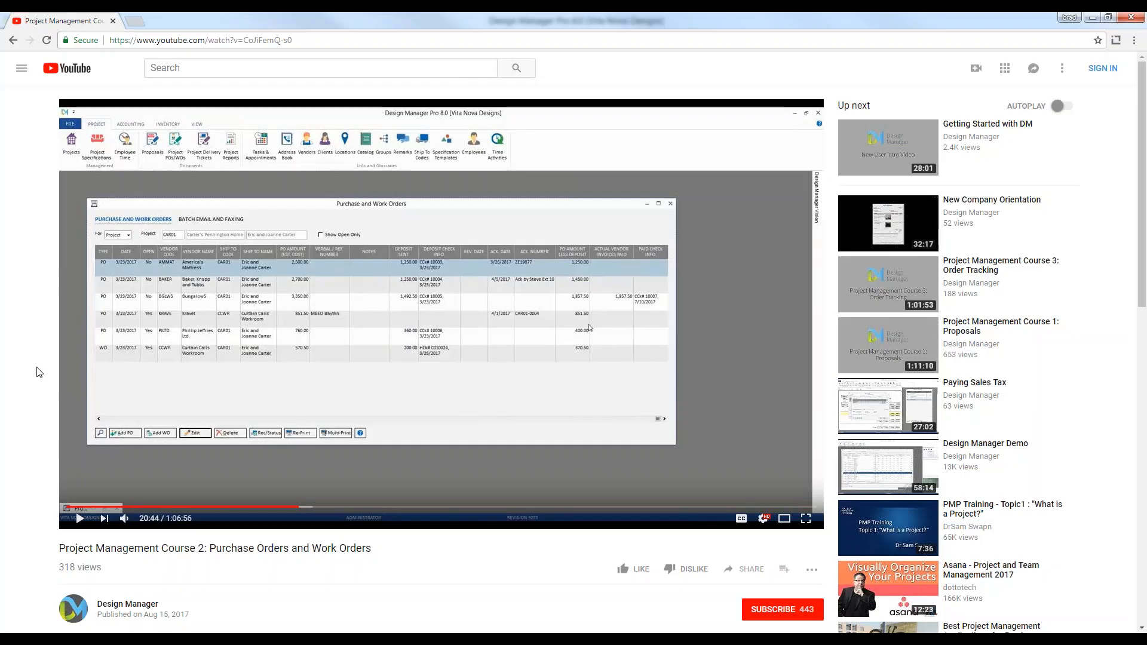
Step: Switch to the YouTube page and highlight the video title "Project Management Course 2: Purchase Orders and Work Orders"
drag(59, 548, 366, 549)
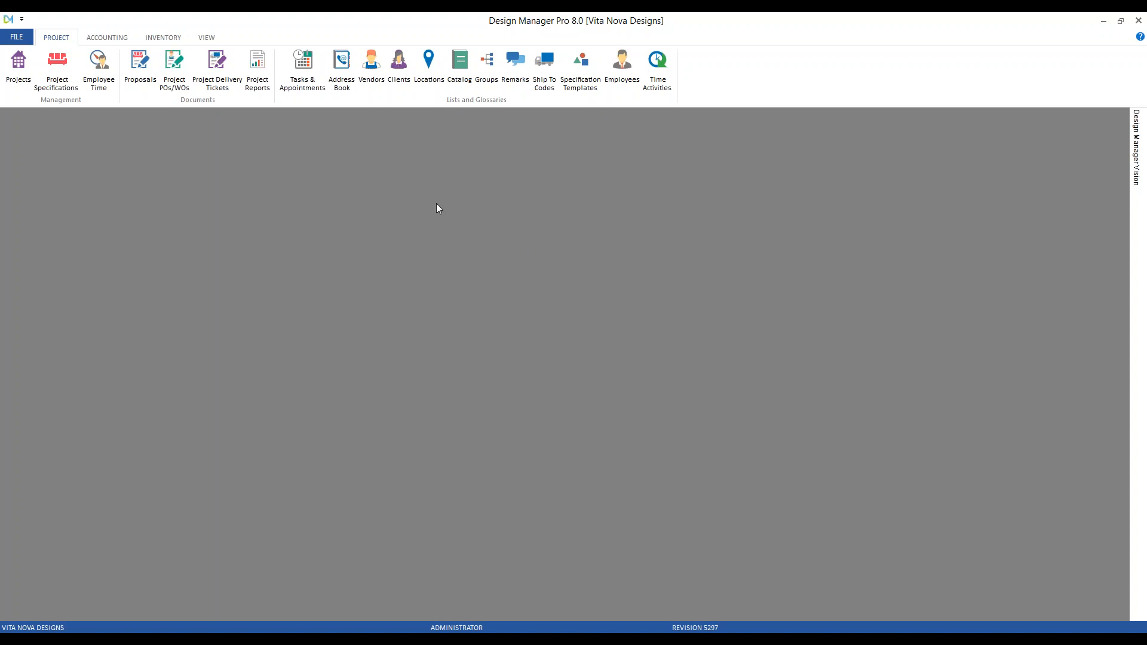
Step: Start a new vendor transaction of type Expense / Bill / Misc. for vendor Classic Furniture Outlet
click(107, 37)
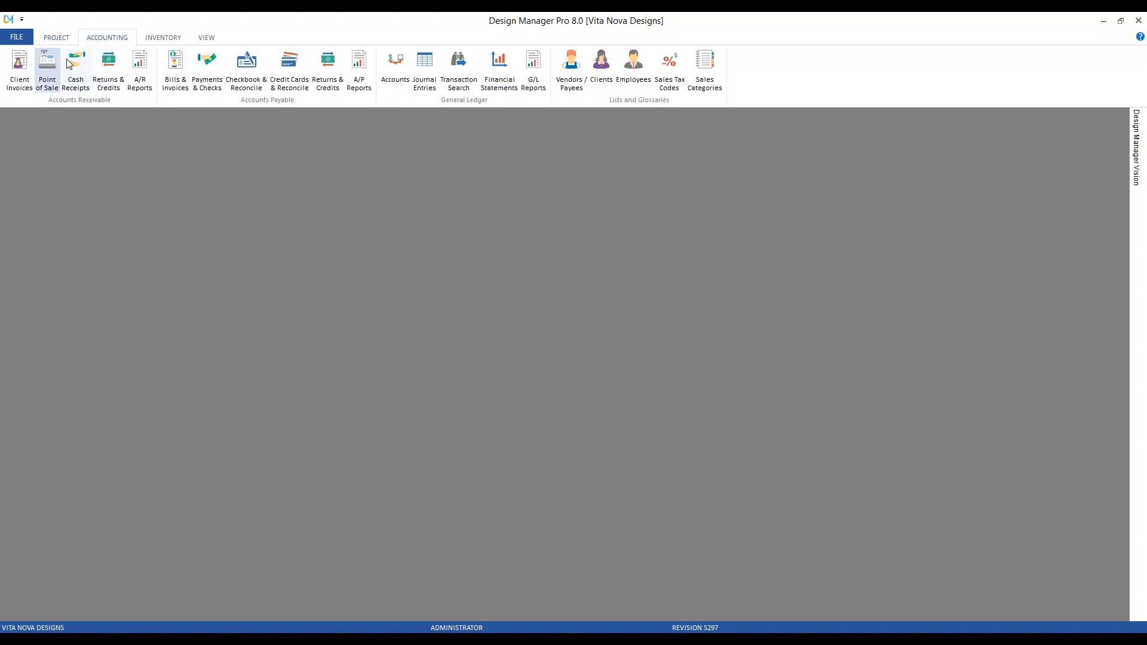
click(176, 65)
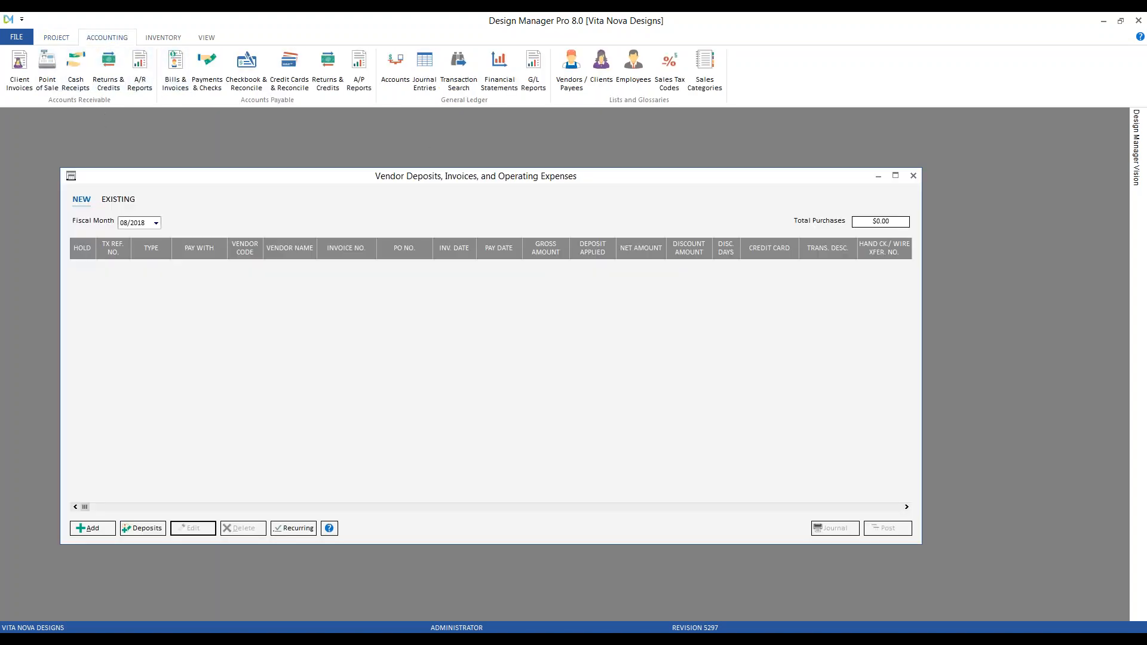
click(109, 529)
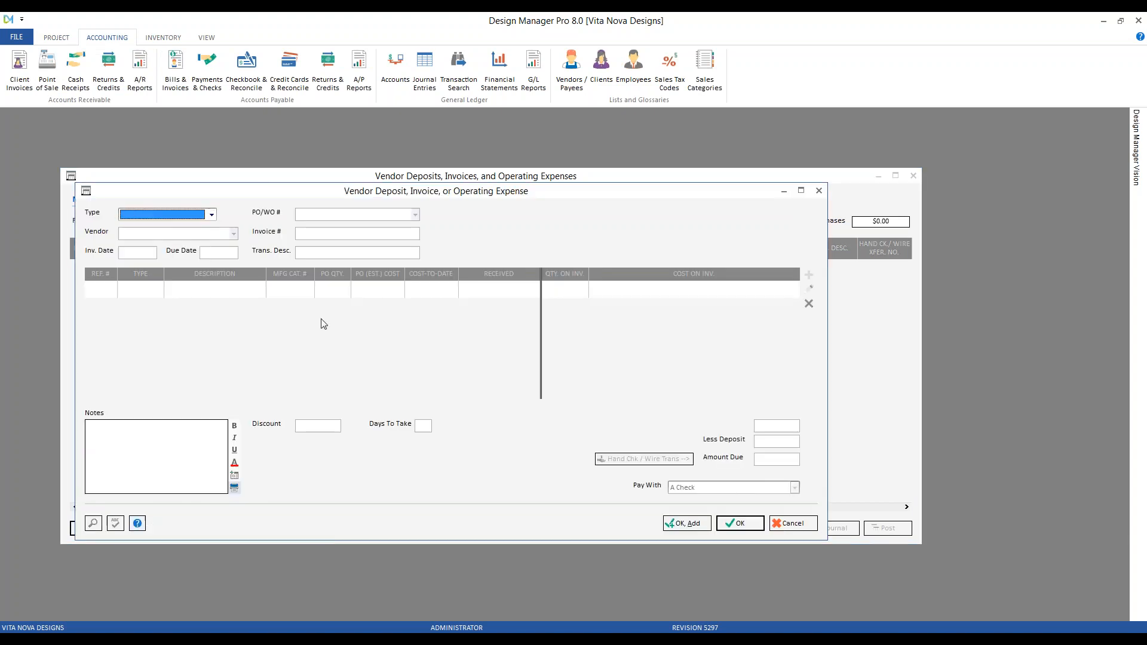
click(212, 214)
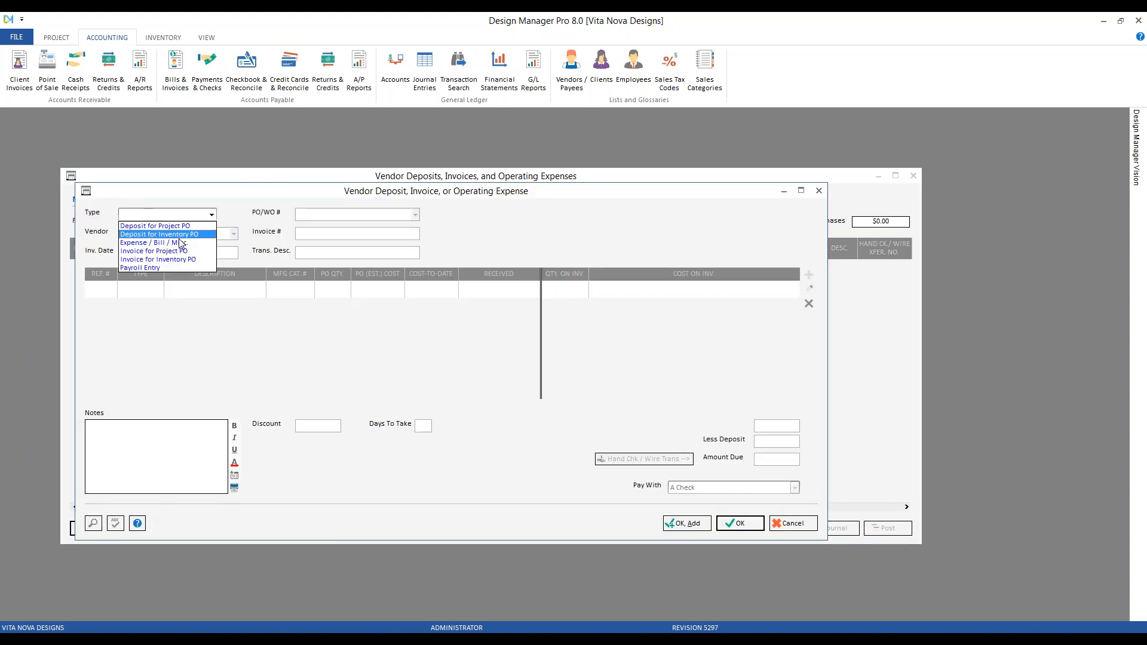
click(181, 243)
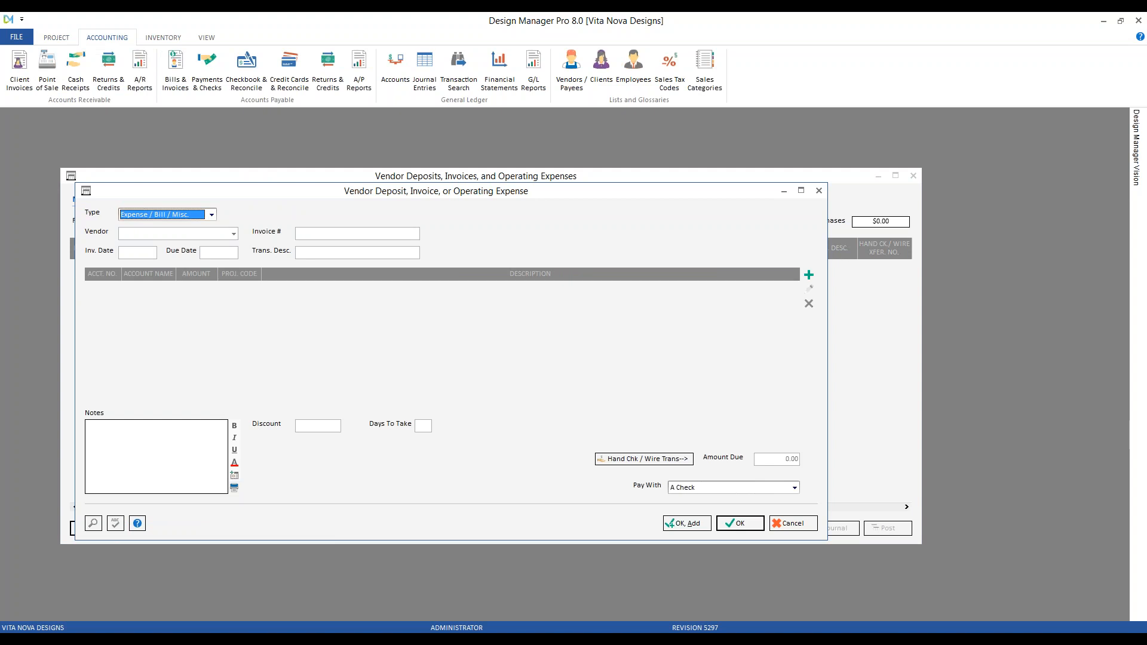
key(Tab)
text(c)
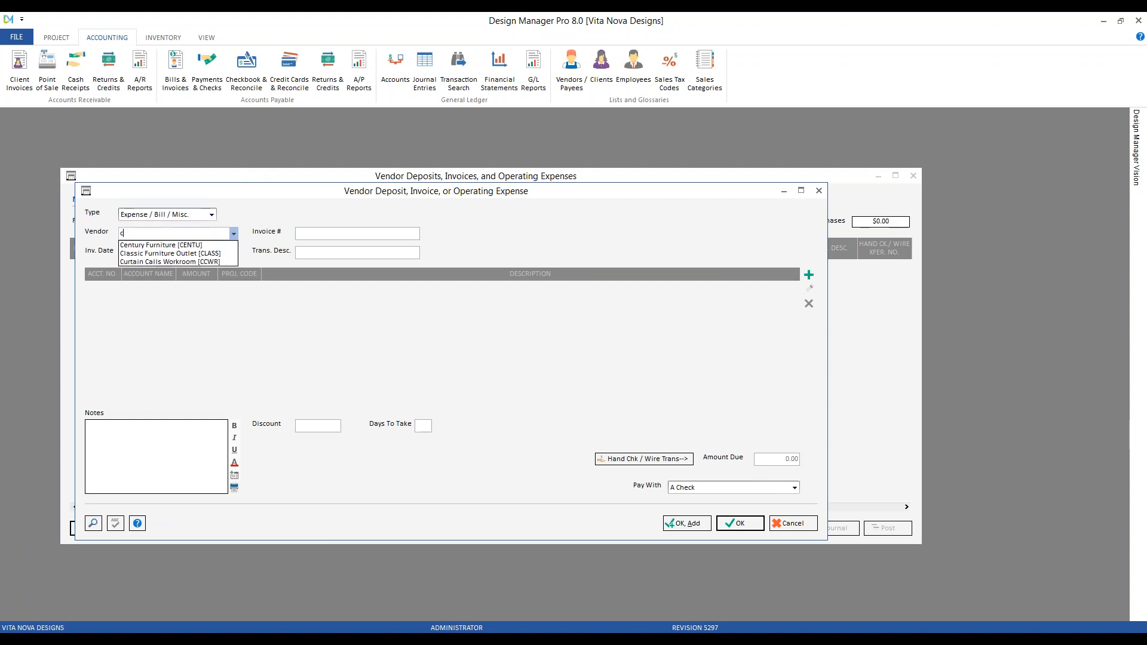
key(Down)
key(Down)
key(Return)
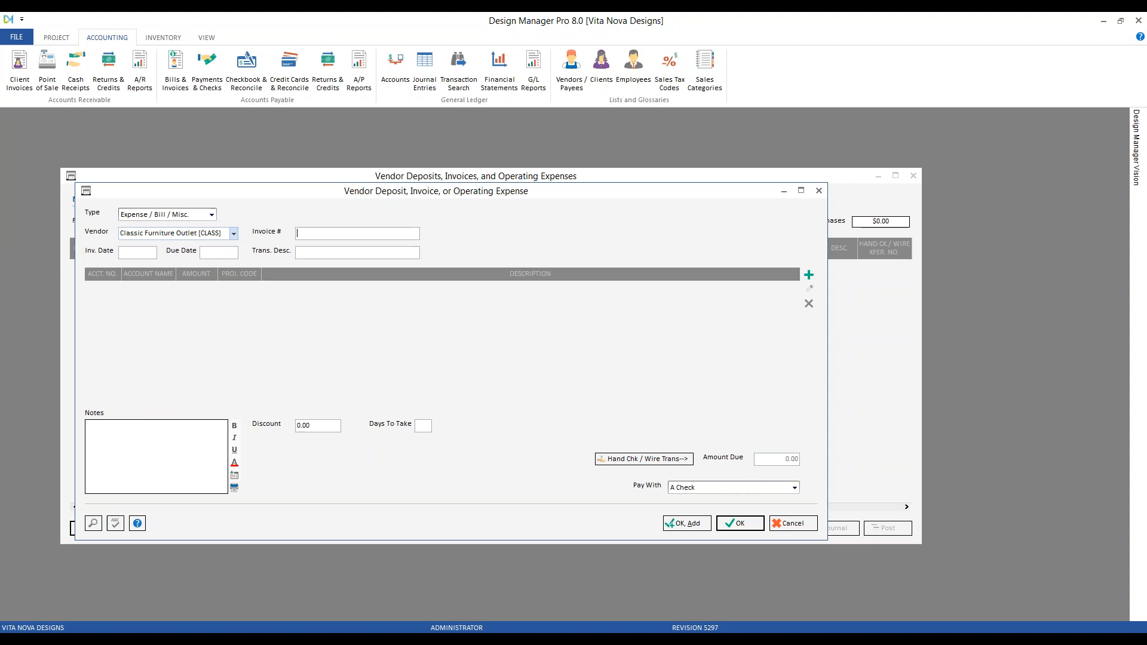
Step: Enter the vendor's invoice number, the invoice date 8/30/2018 and a transaction description for leasing the client's merchandise
text(56796)
key(Tab)
key(F2)
click(317, 387)
click(299, 252)
text(leasing merch for milne)
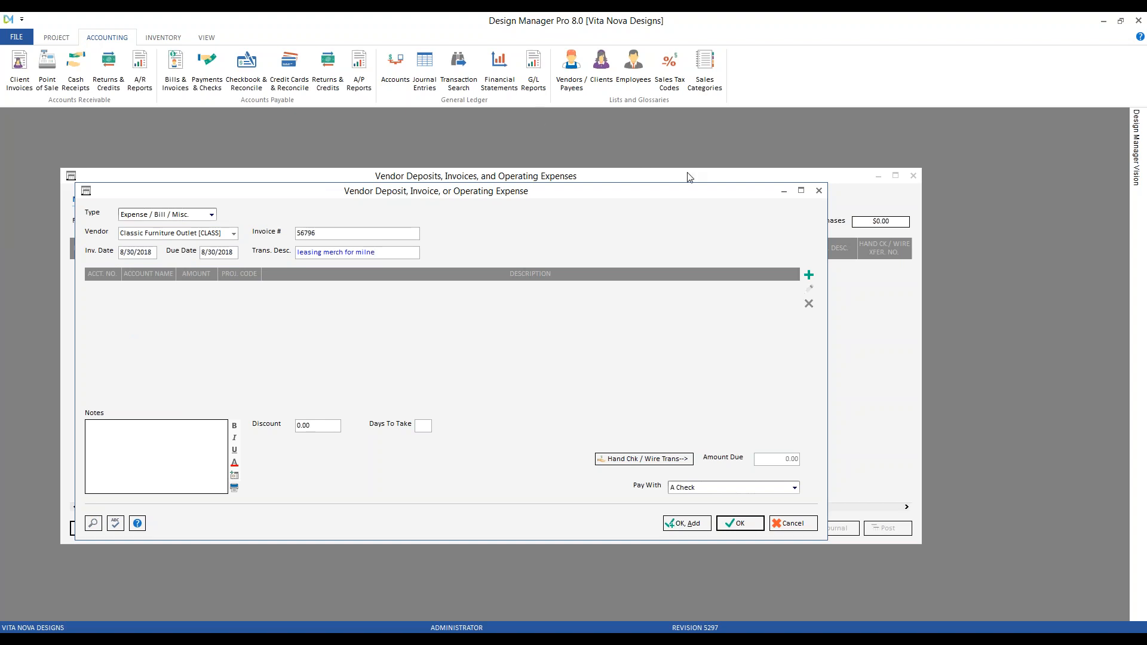
Step: Add a non-project distribution line to the bill for account Installation/Delivery [59100] with an amount of 2,500
click(808, 274)
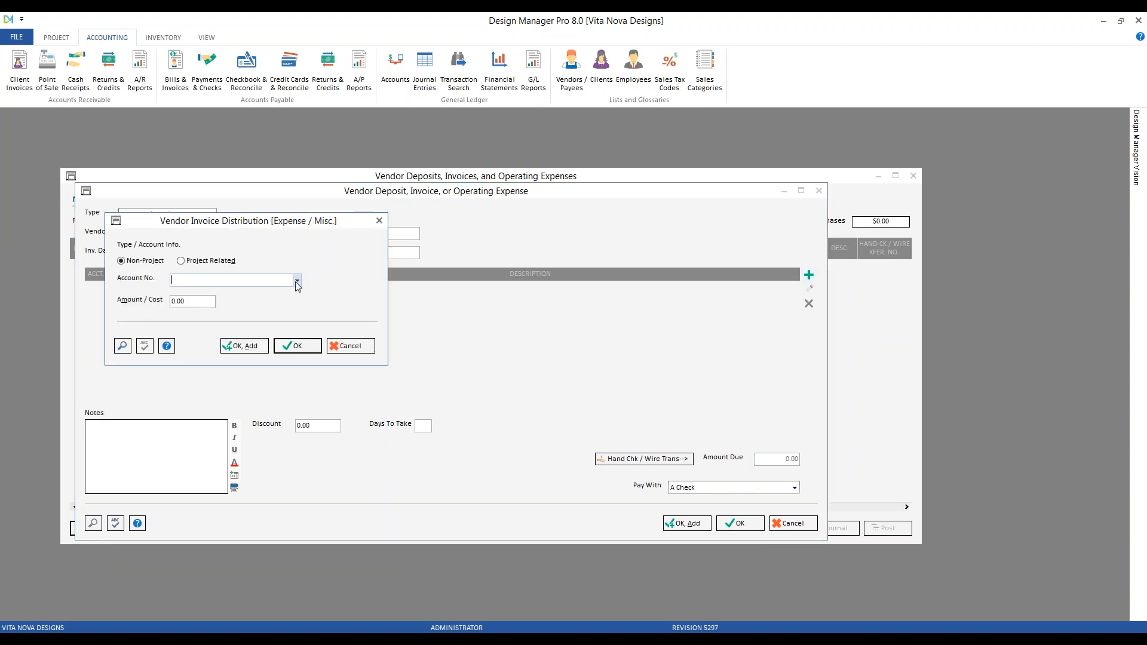
text(5)
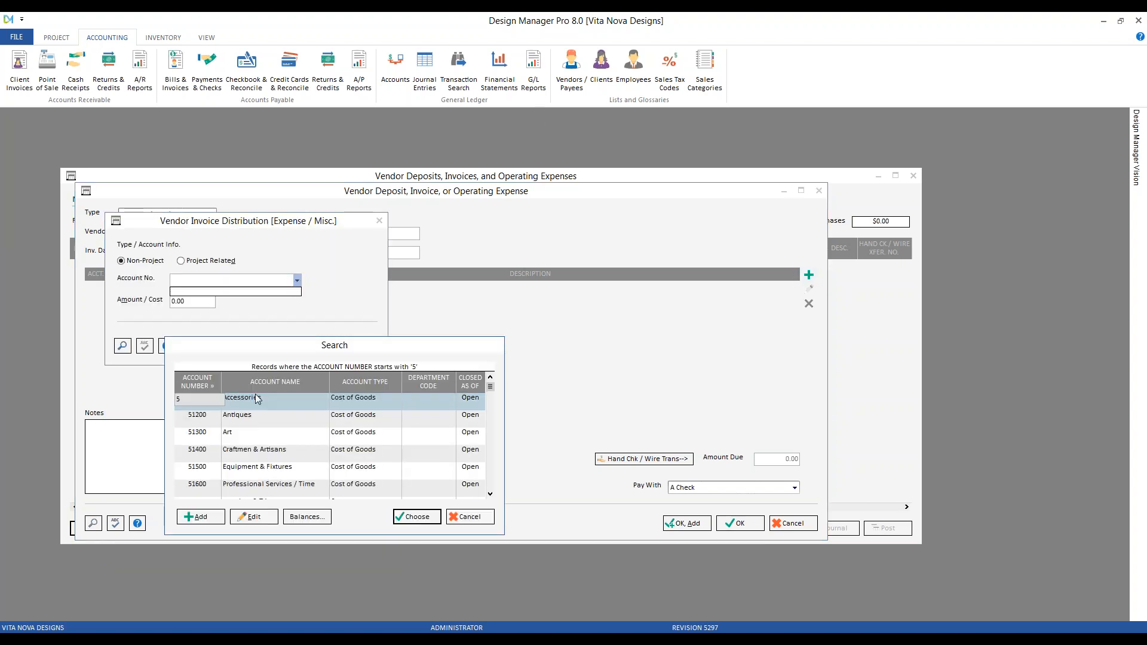
scroll(322, 443, down, 3)
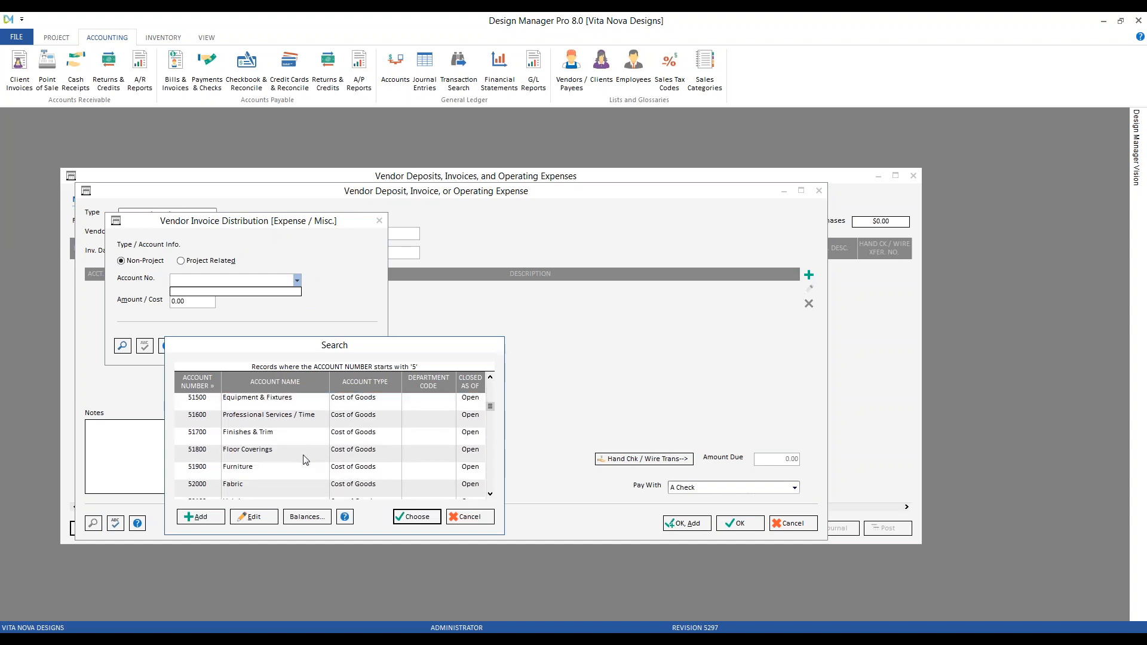
scroll(280, 460, down, 1)
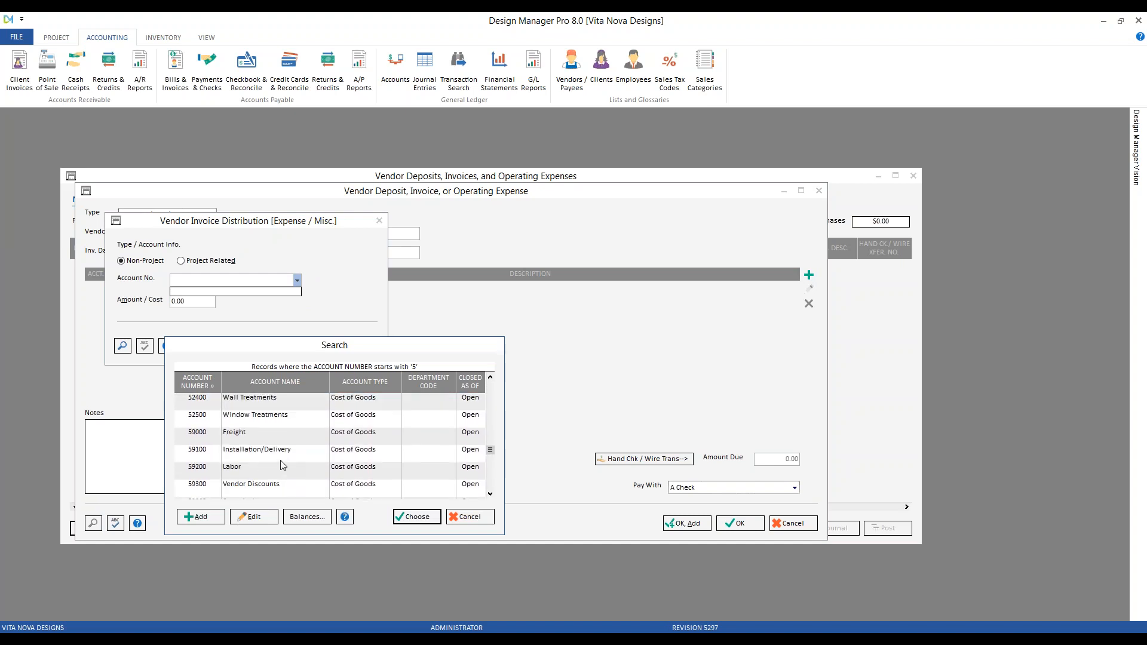
click(295, 455)
click(417, 516)
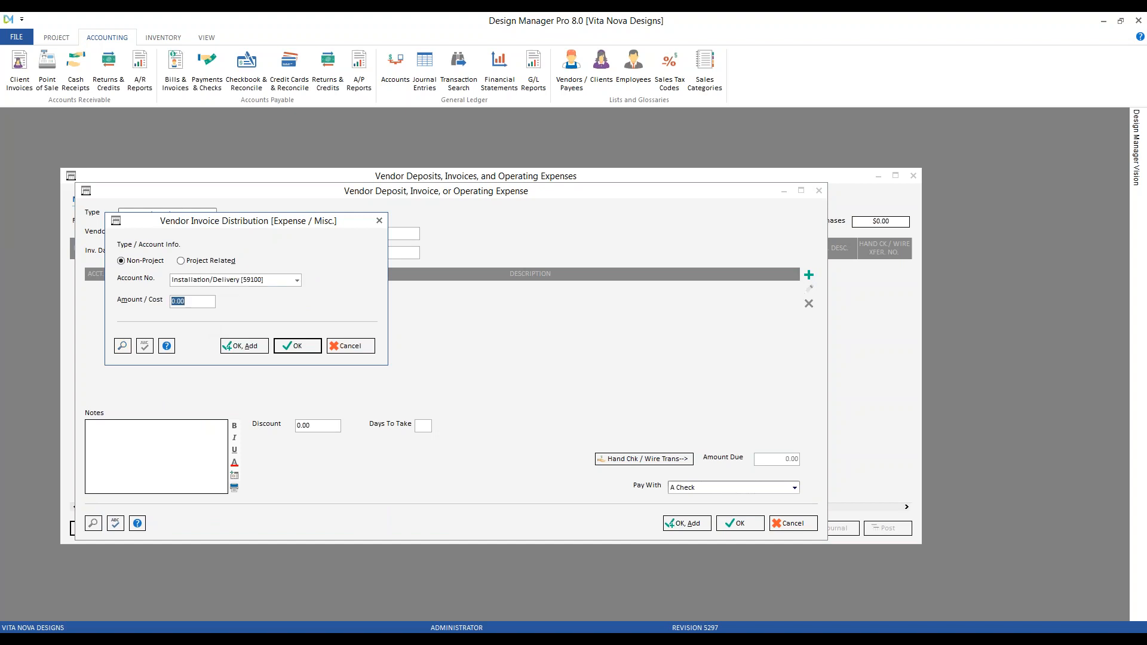
text(125)
key(BackSpace)
key(BackSpace)
key(BackSpace)
text(2,500)
key(Return)
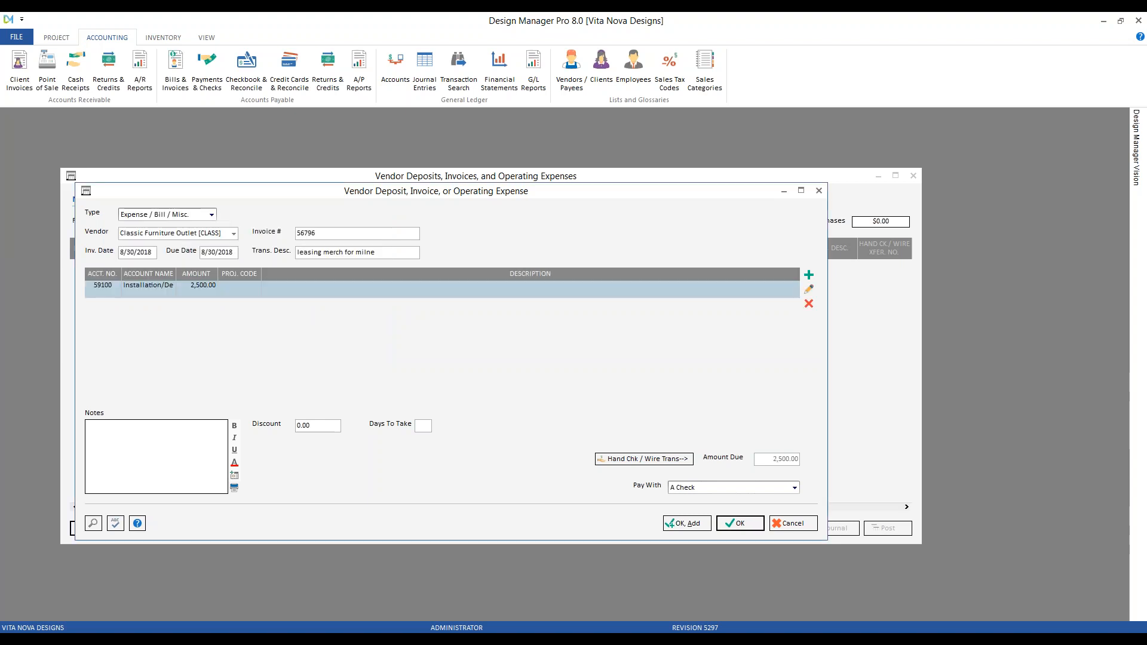
Step: Change the bill's distribution line to Project Related with sales category Staging Services [STAGE]
click(809, 290)
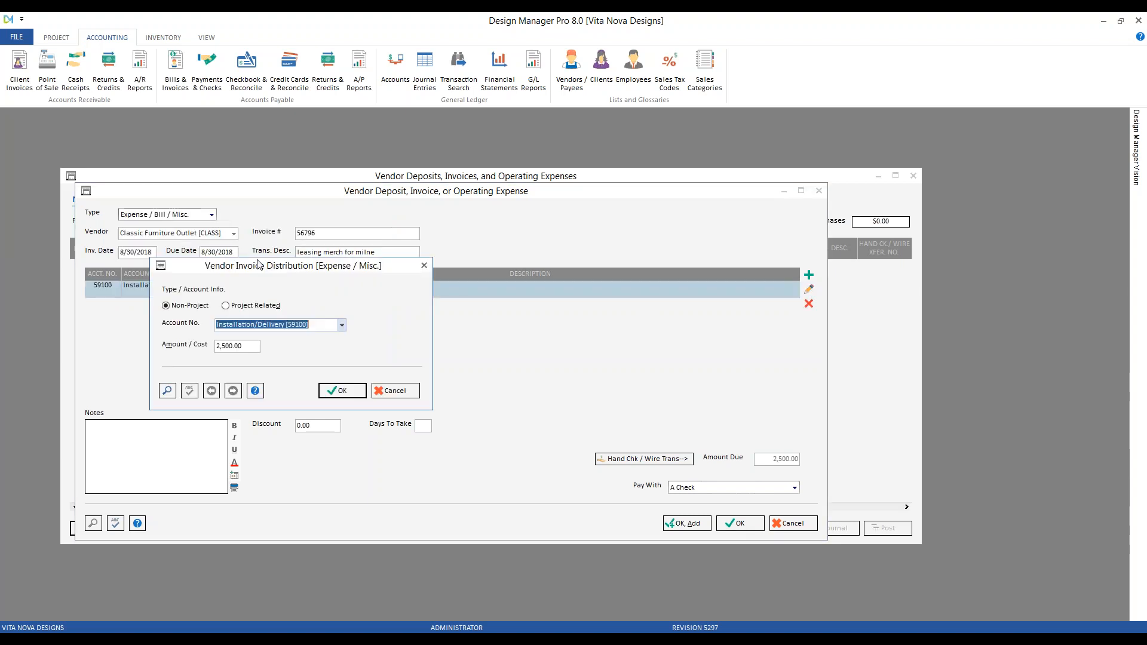
click(267, 308)
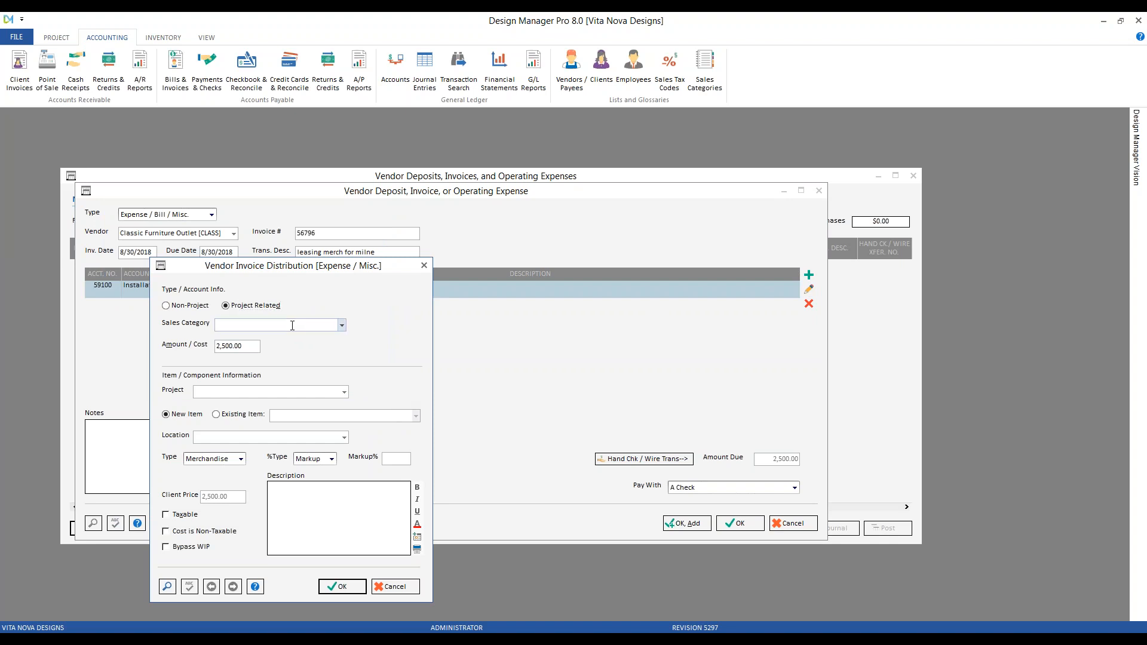
text(st)
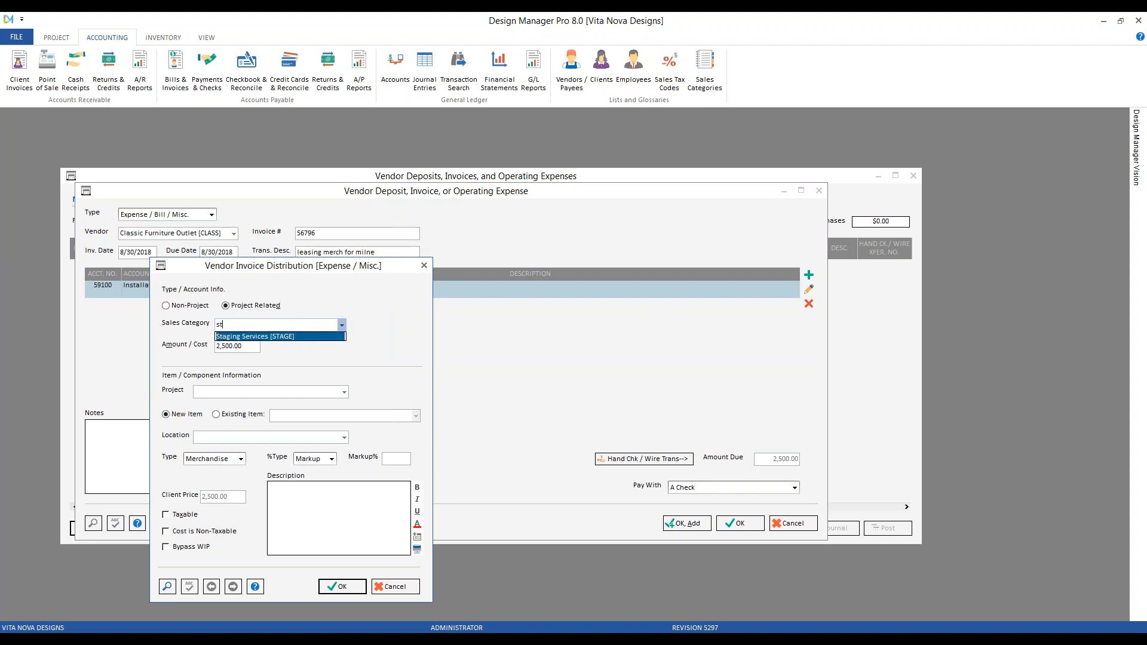
key(Down)
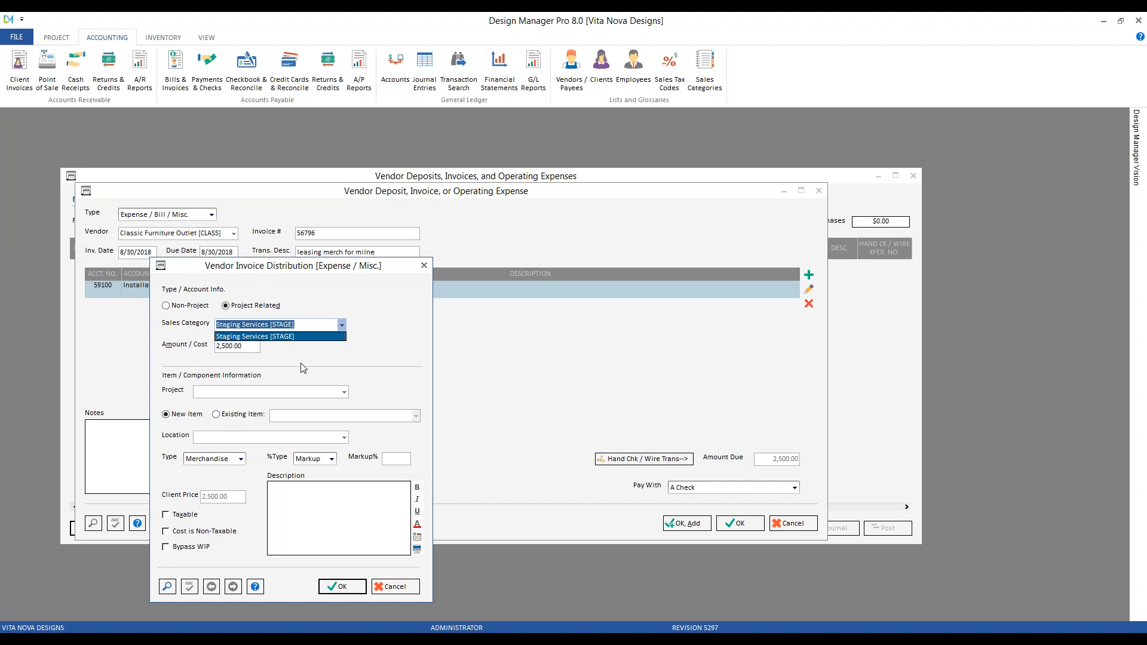
click(307, 337)
Step: Assign the distribution line to project MIL02 as a new item, declining the update from project/vendor default settings
click(345, 392)
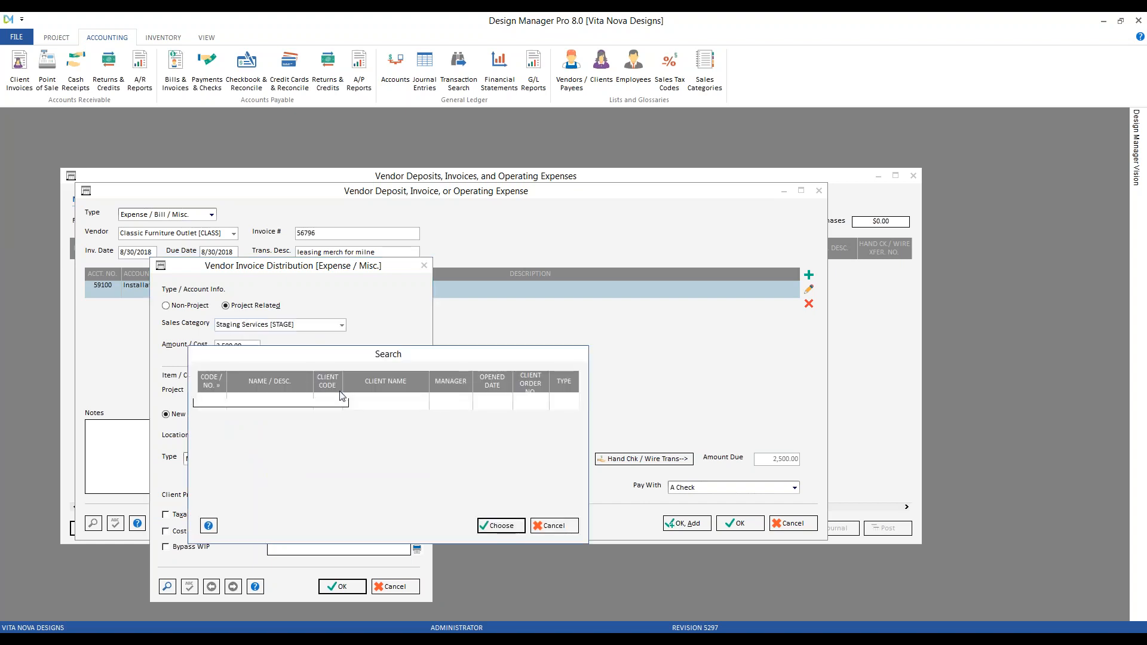
text(m)
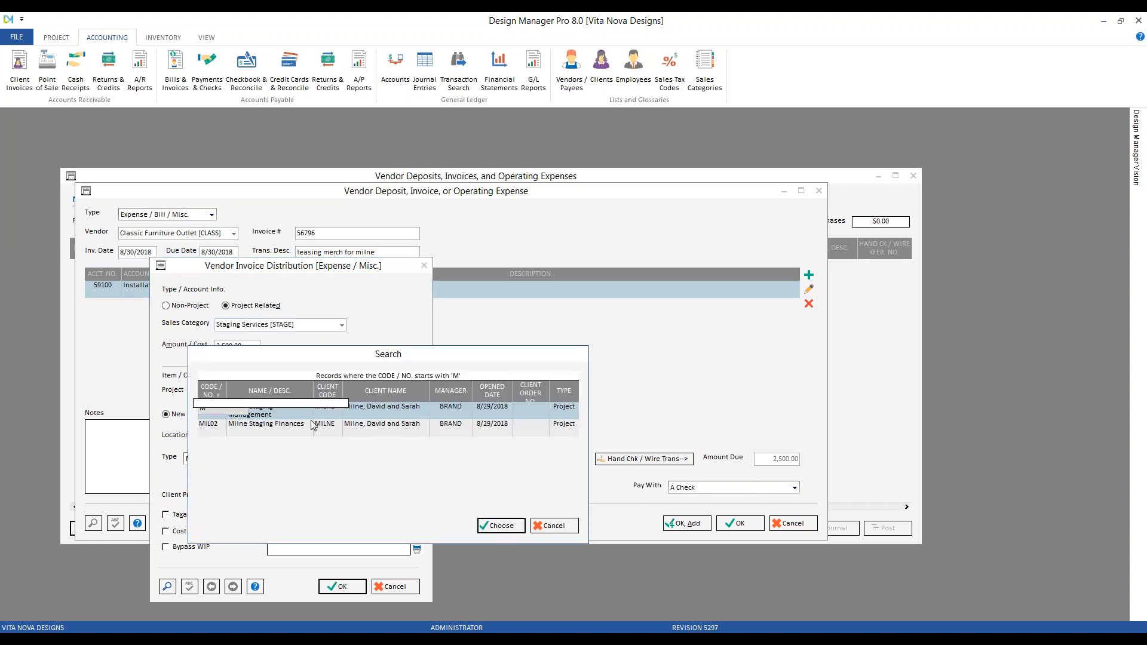
click(282, 428)
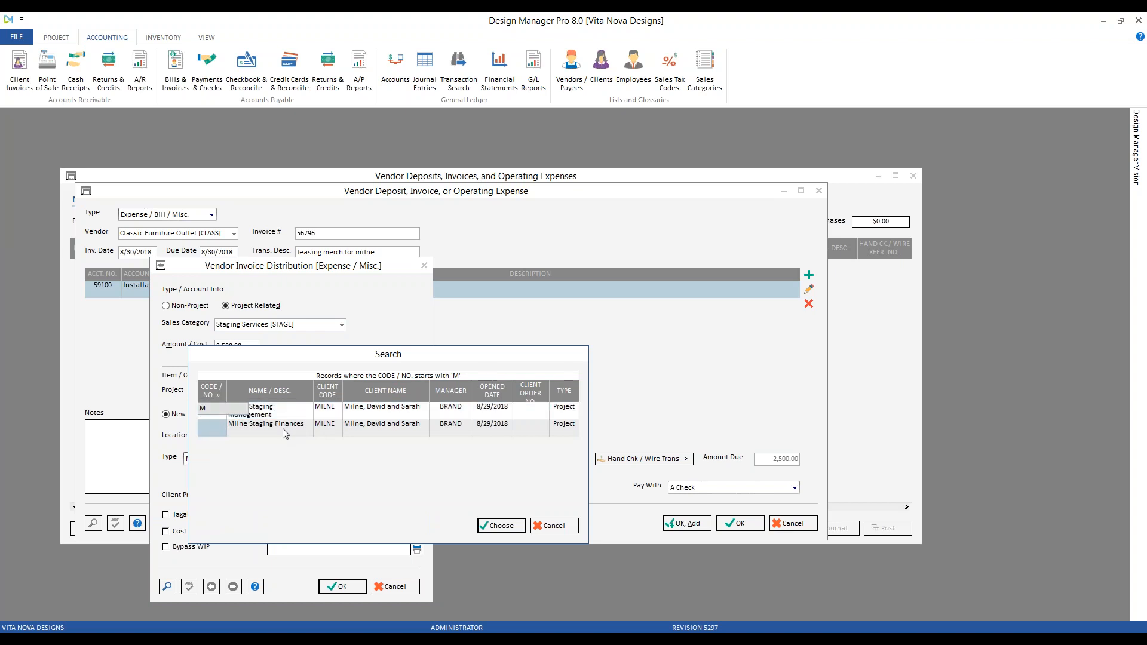
click(497, 525)
click(674, 375)
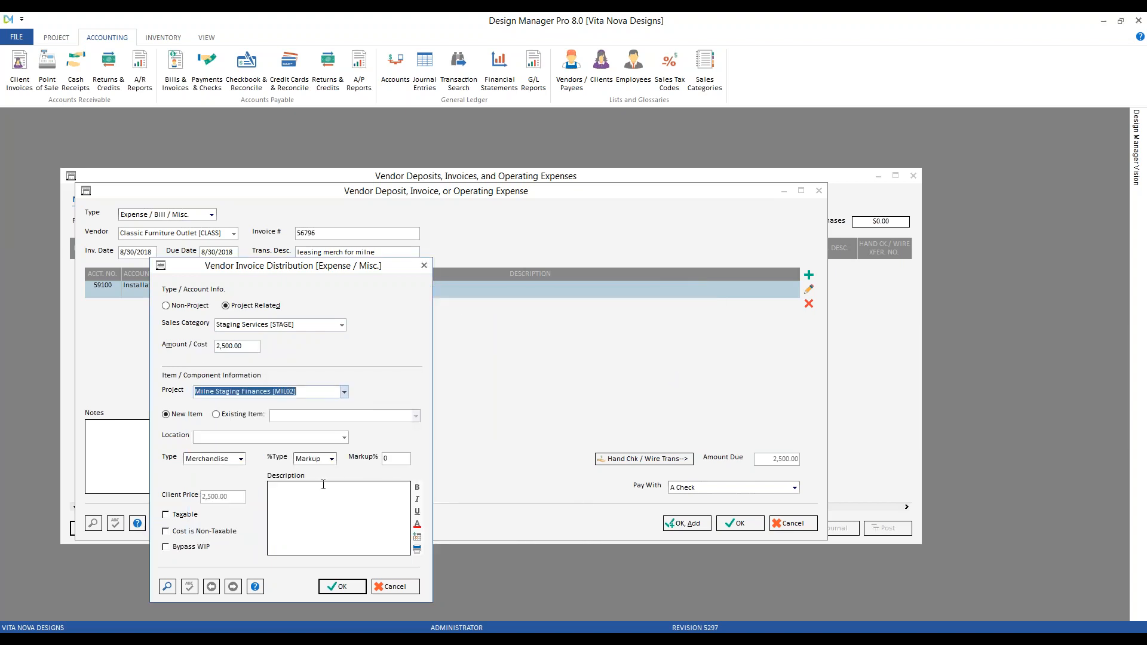
click(297, 509)
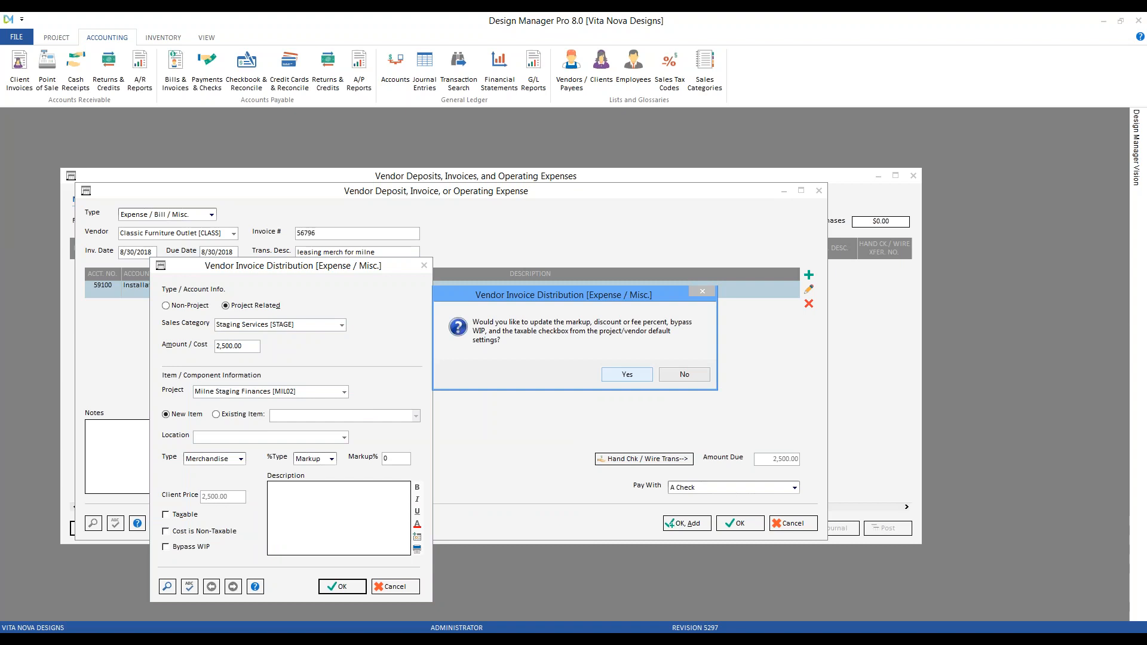
click(684, 374)
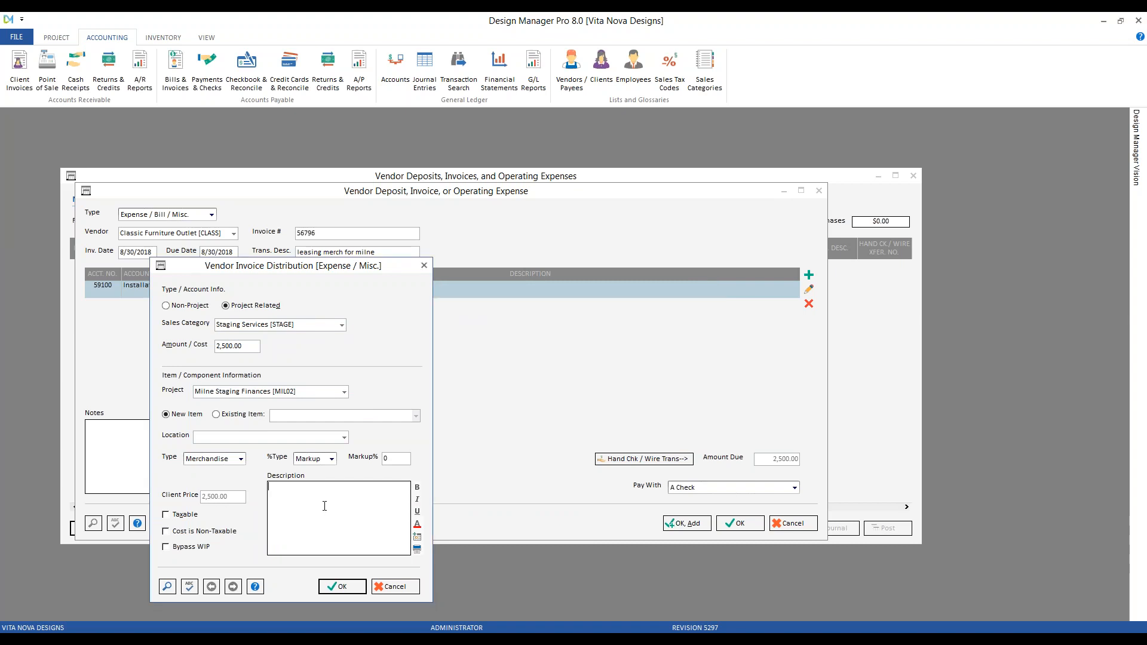
Step: Describe the new item as "leasing for staging merchandise", enable Bypass WIP and save the distribution line
text(leasing for m)
key(BackSpace)
text(staging merchandise)
click(189, 547)
click(343, 587)
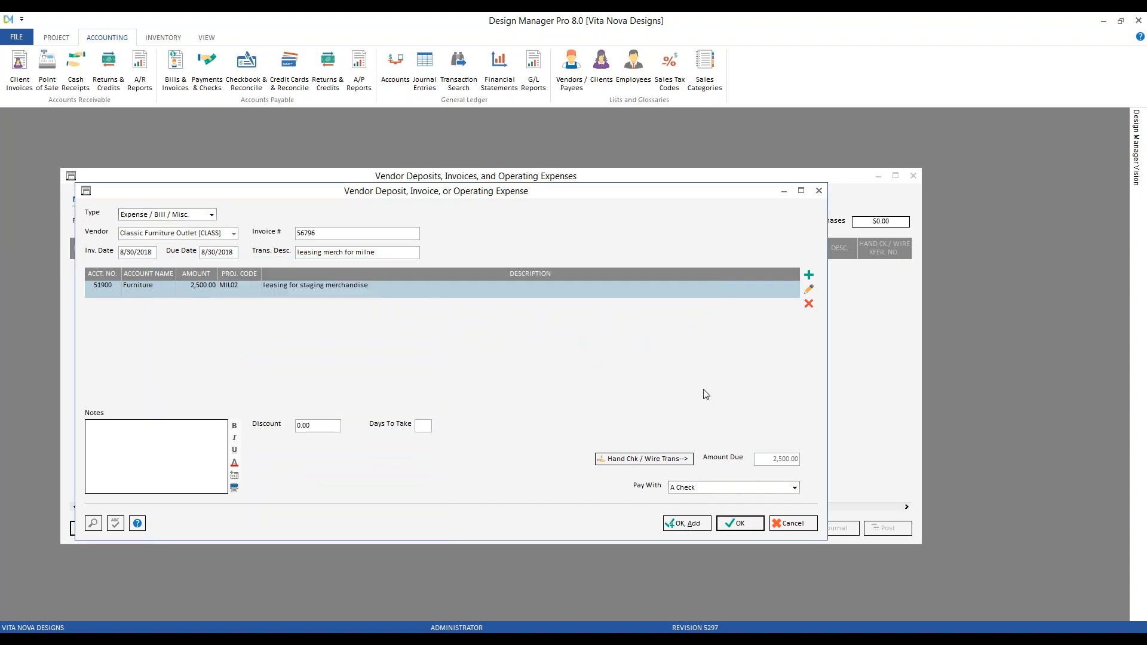
Step: Save the Classic Furniture Outlet expense transaction and post it
click(743, 528)
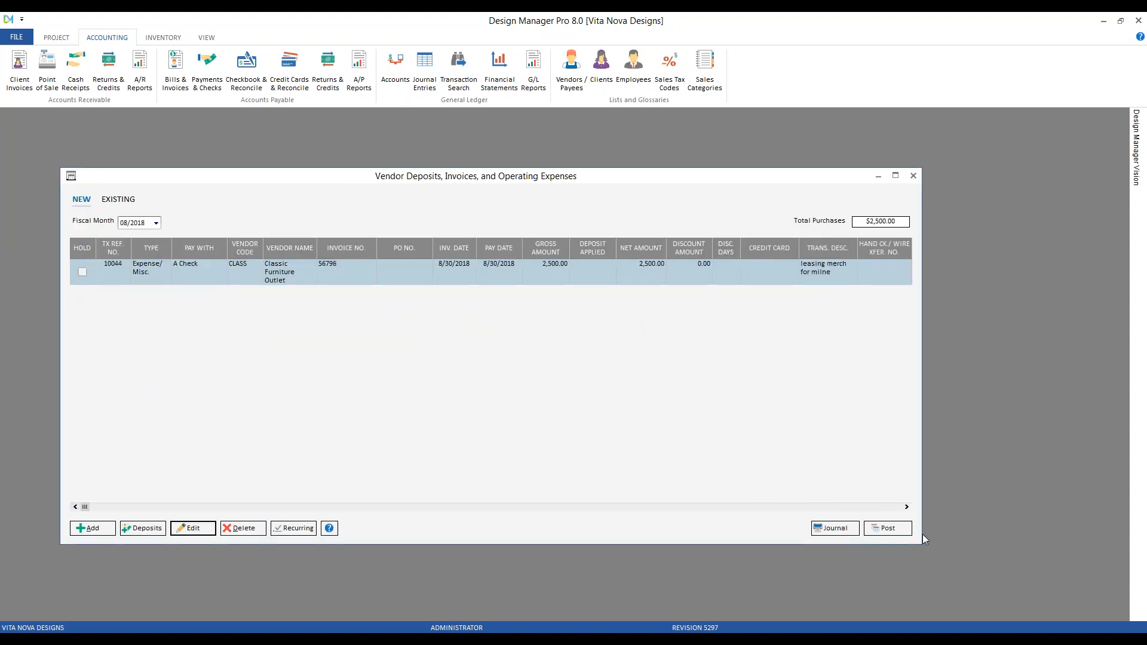
click(888, 528)
click(613, 369)
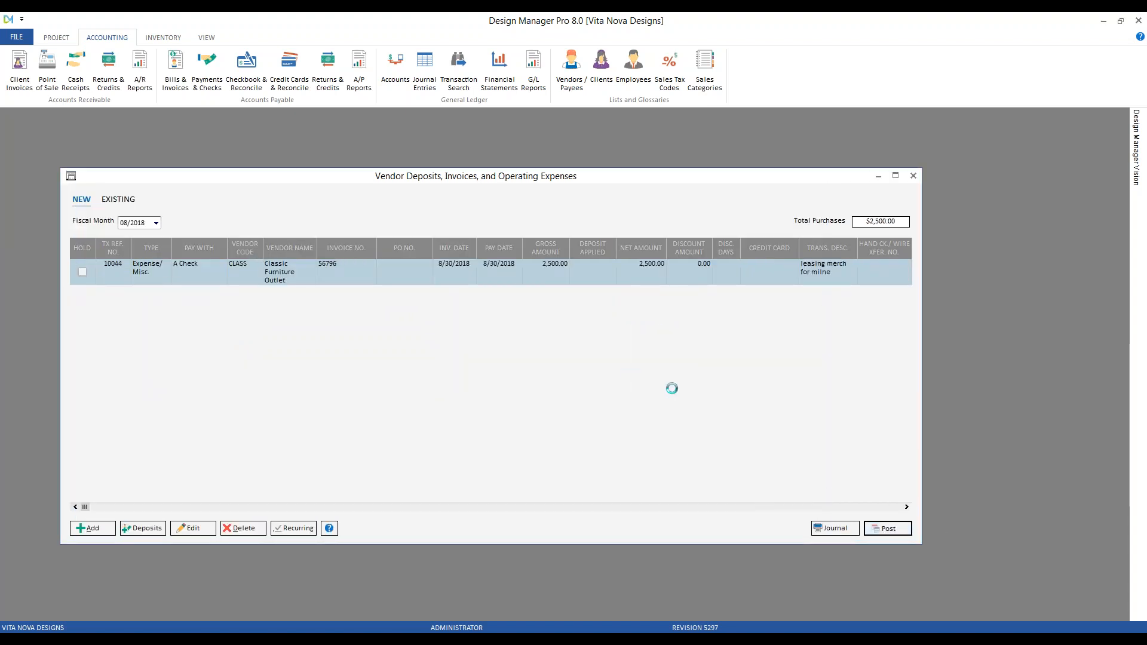
Step: Open the project specifications for MIL02 and select the "leasing for staging merchandise" item
click(58, 37)
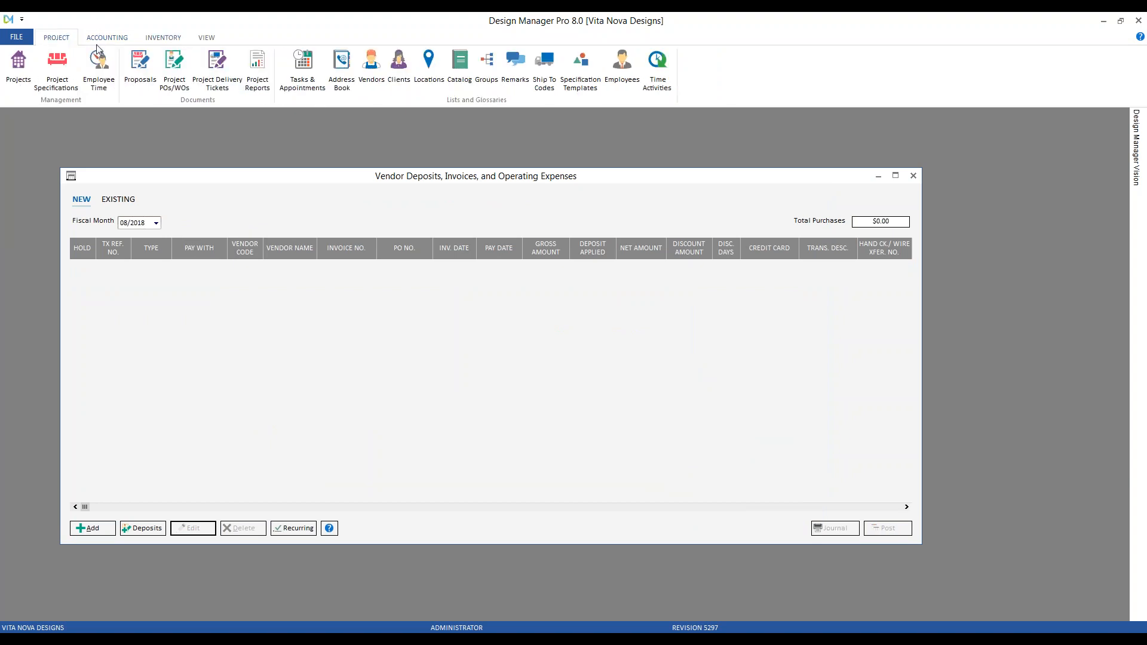
click(68, 67)
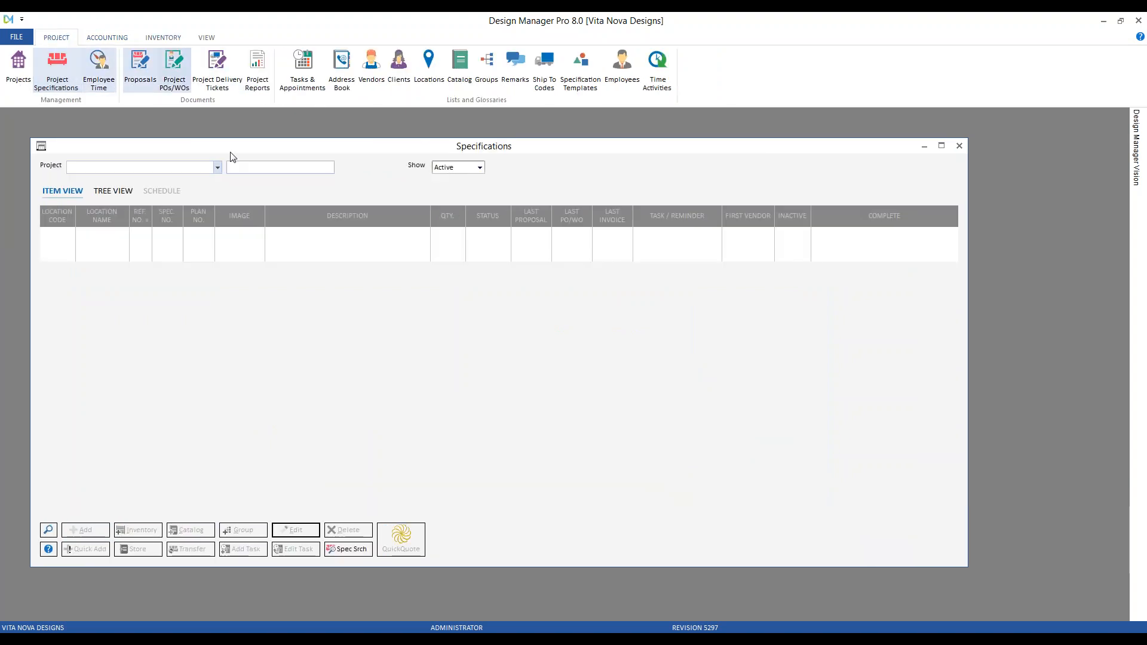
click(217, 167)
scroll(192, 334, down, 2)
click(292, 347)
click(362, 385)
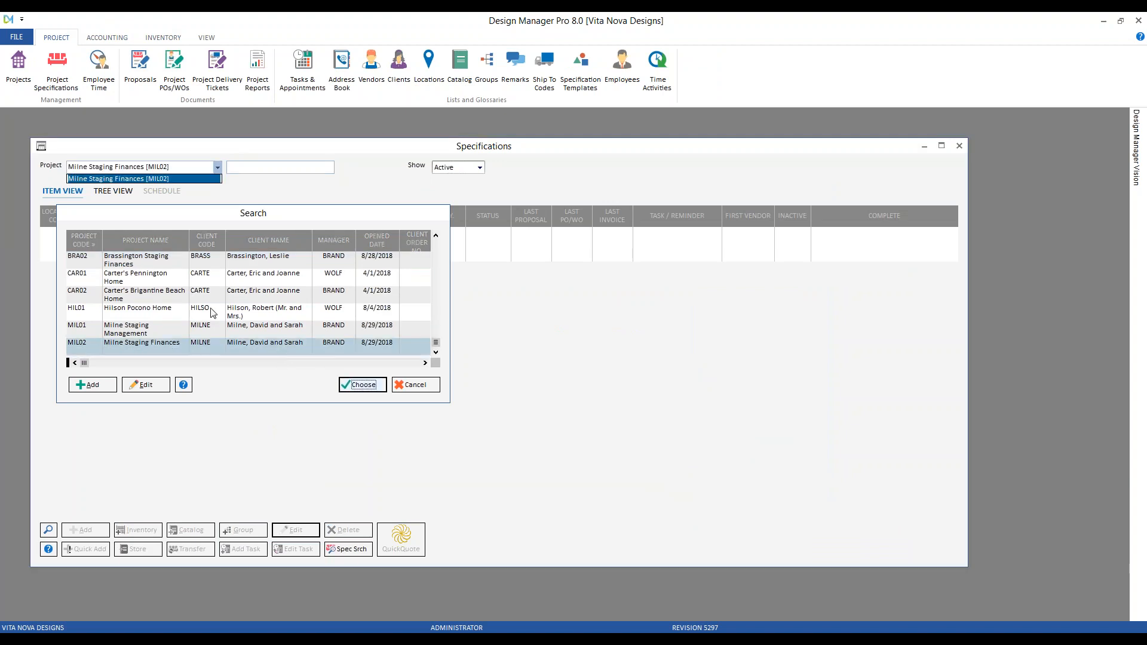
click(386, 255)
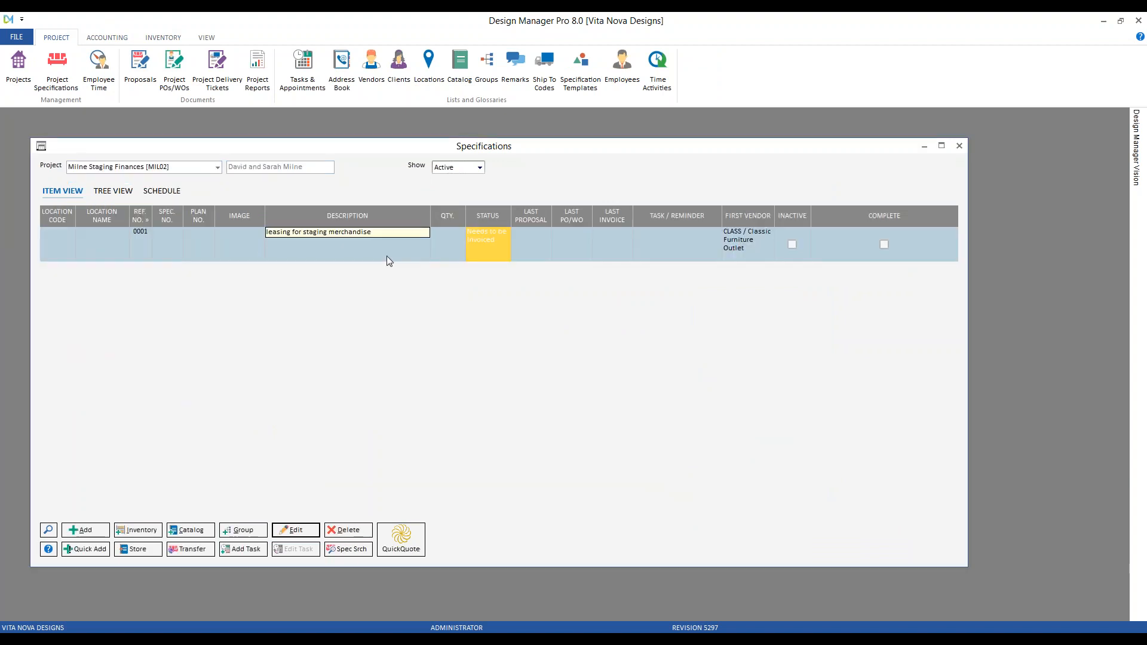